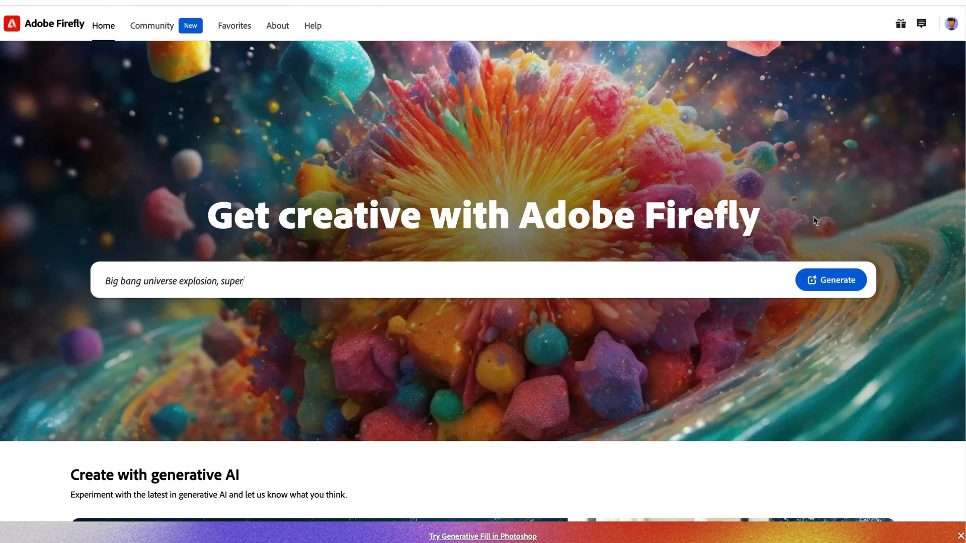
Open Firefly's Text to image generator and review the model, content type, structure and style settings for the clay cute angel prompt
{"action": "scroll", "coordinate": [813, 214], "scroll_direction": "down", "scroll_amount": 9}
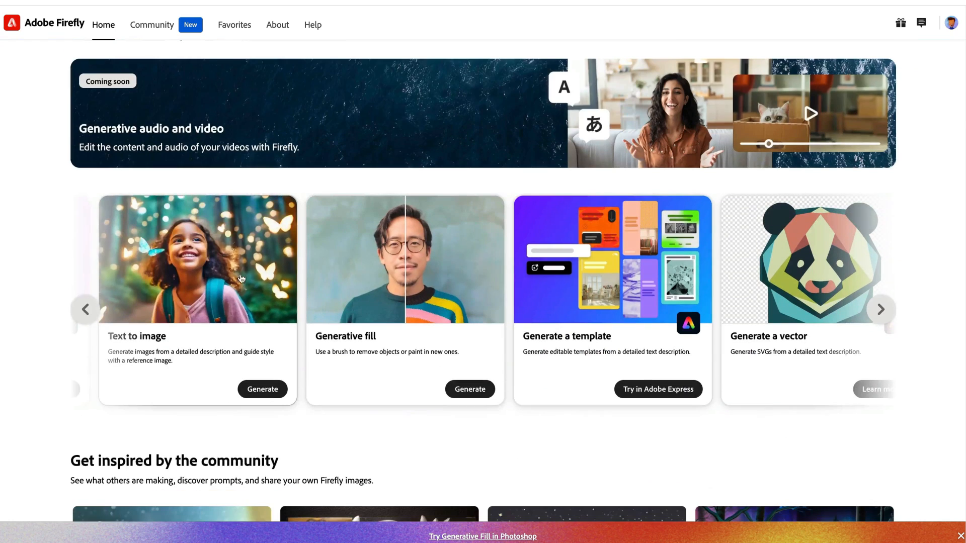
{"action": "left_click", "coordinate": [262, 389]}
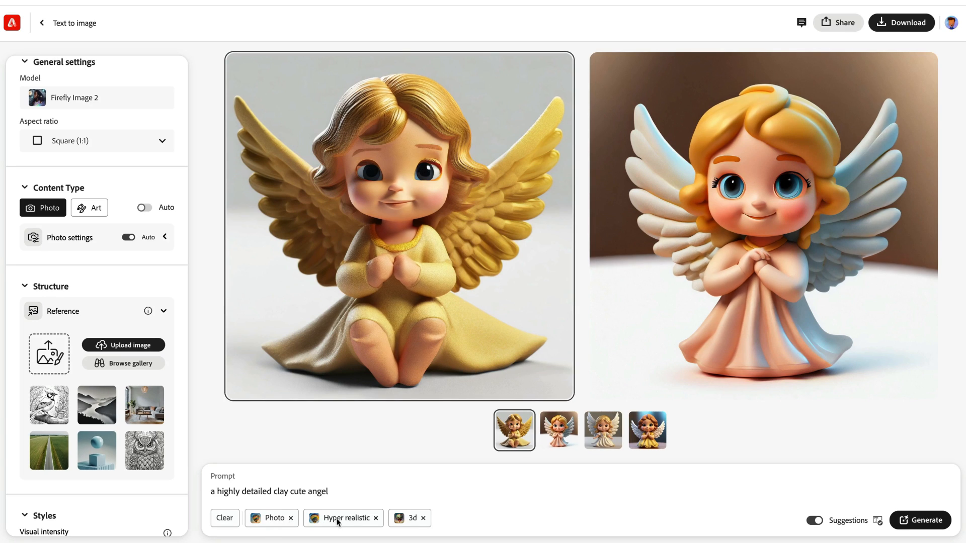
{"action": "scroll", "coordinate": [70, 330], "scroll_direction": "up", "scroll_amount": 2}
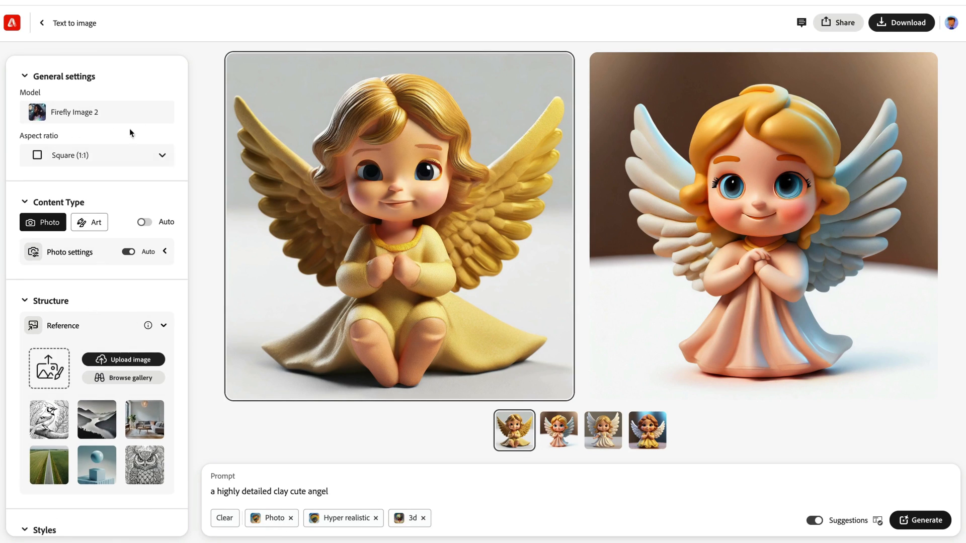
{"action": "scroll", "coordinate": [77, 241], "scroll_direction": "down", "scroll_amount": 10}
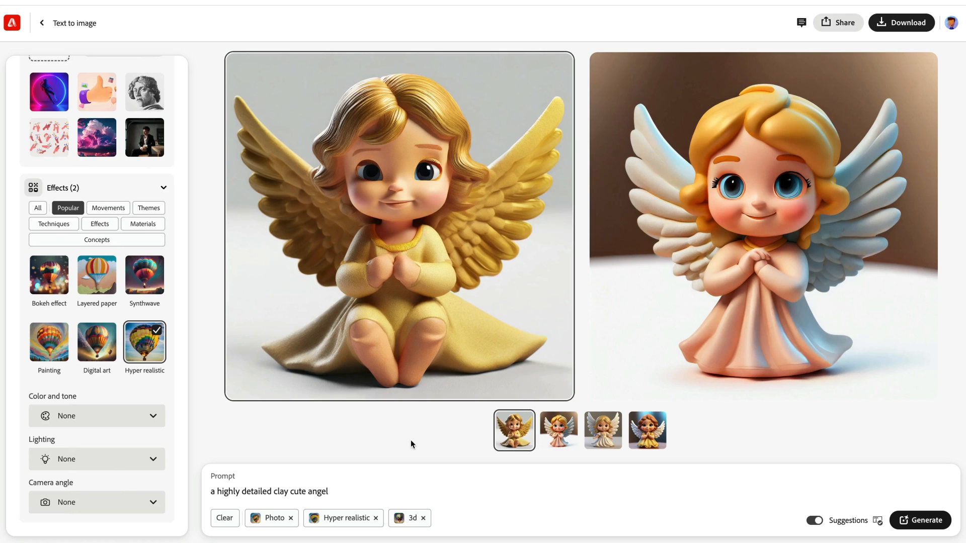
Preview the second, third and fourth generated variations of the clay cute angel
{"action": "left_click", "coordinate": [564, 435]}
{"action": "left_click", "coordinate": [611, 435]}
{"action": "left_click", "coordinate": [646, 437]}
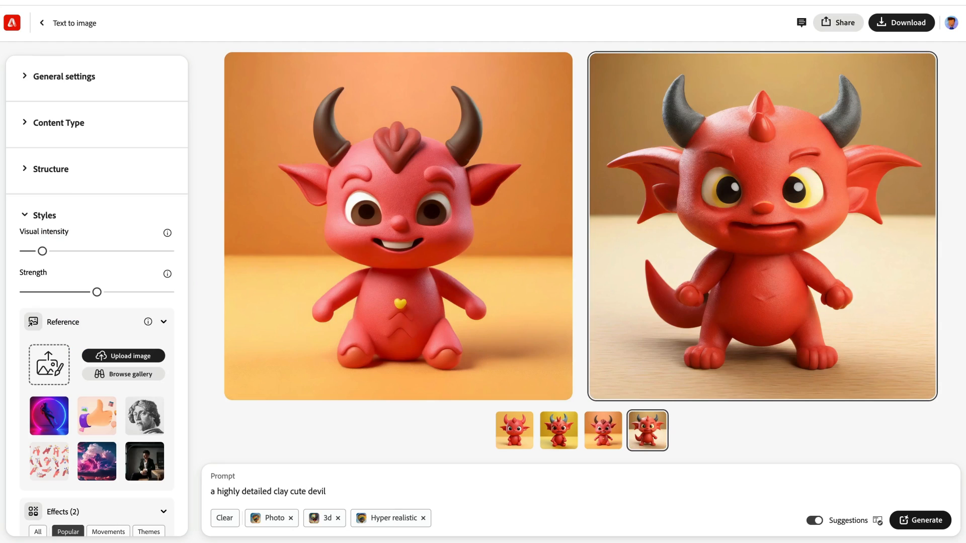
Preview each of the four generated variations of the clay cute devil
{"action": "left_click", "coordinate": [518, 443]}
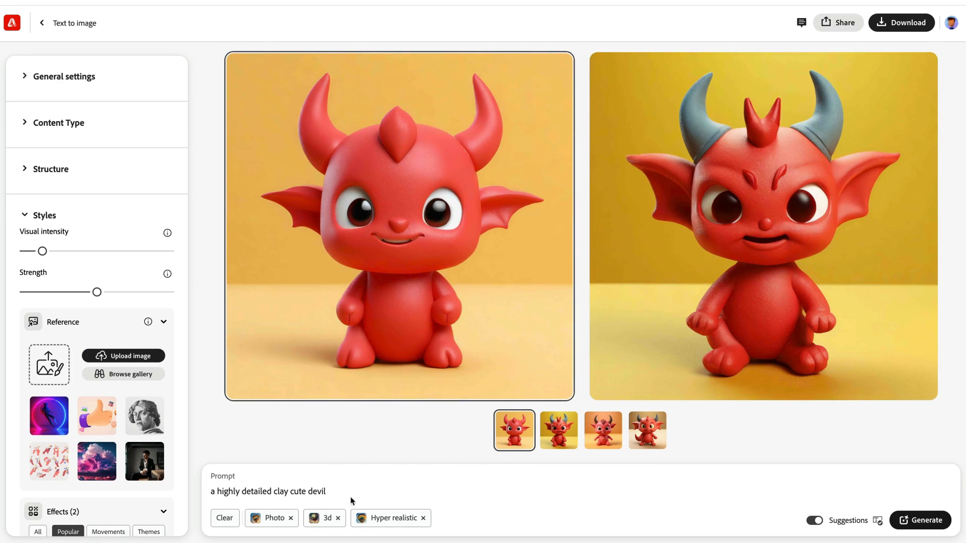
{"action": "left_click", "coordinate": [561, 437]}
{"action": "left_click", "coordinate": [599, 435]}
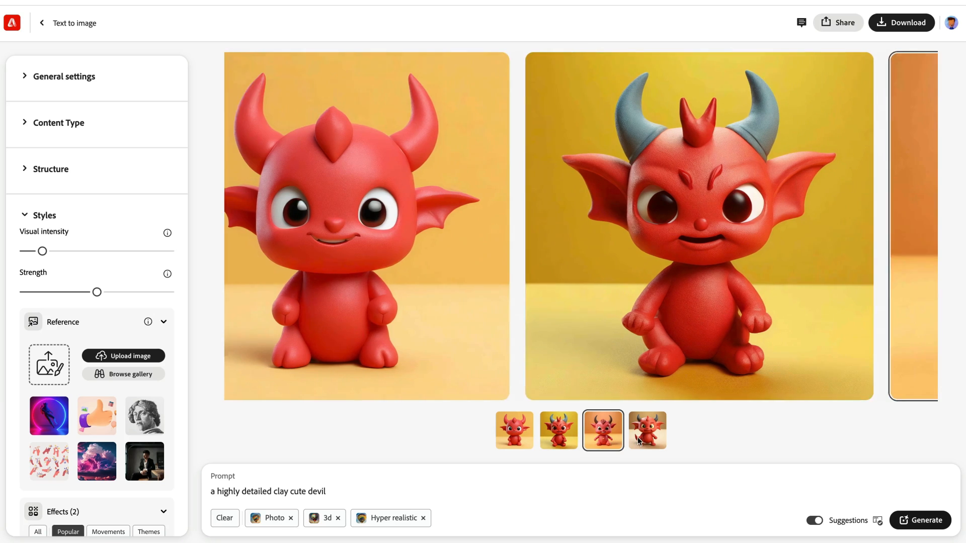
{"action": "left_click", "coordinate": [640, 439]}
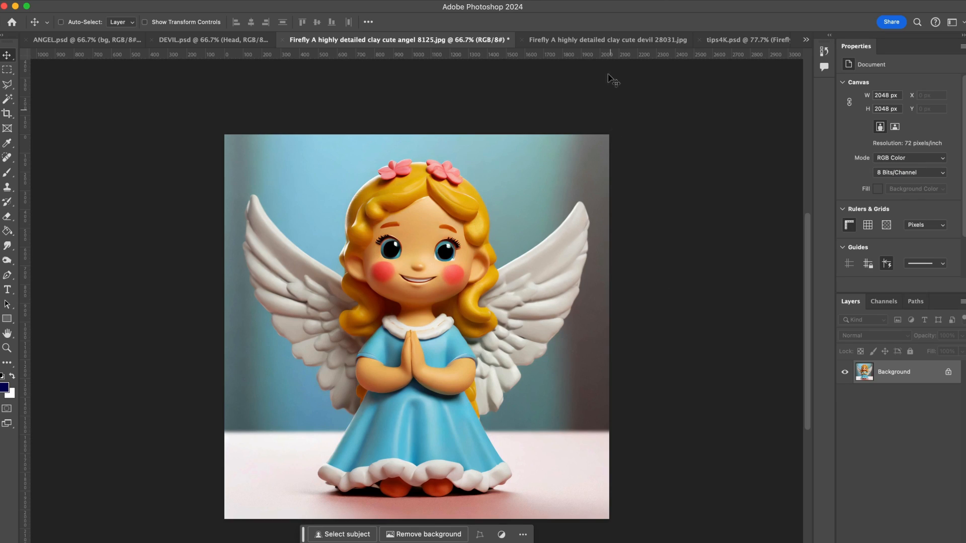
In Photoshop, view the source devil and angel images, and open the layered ANGEL.psd with more of its layer list exposed
{"action": "left_click", "coordinate": [614, 40]}
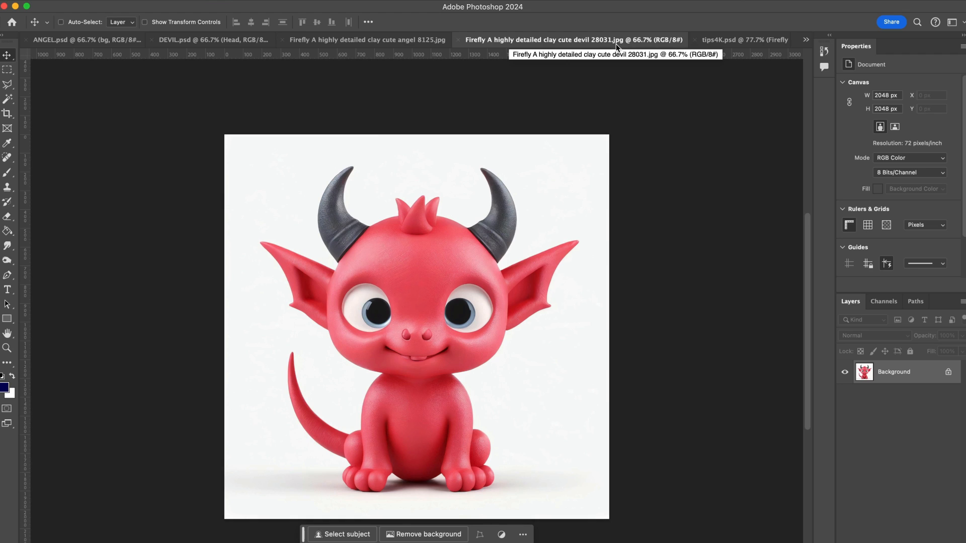
{"action": "left_click", "coordinate": [367, 40]}
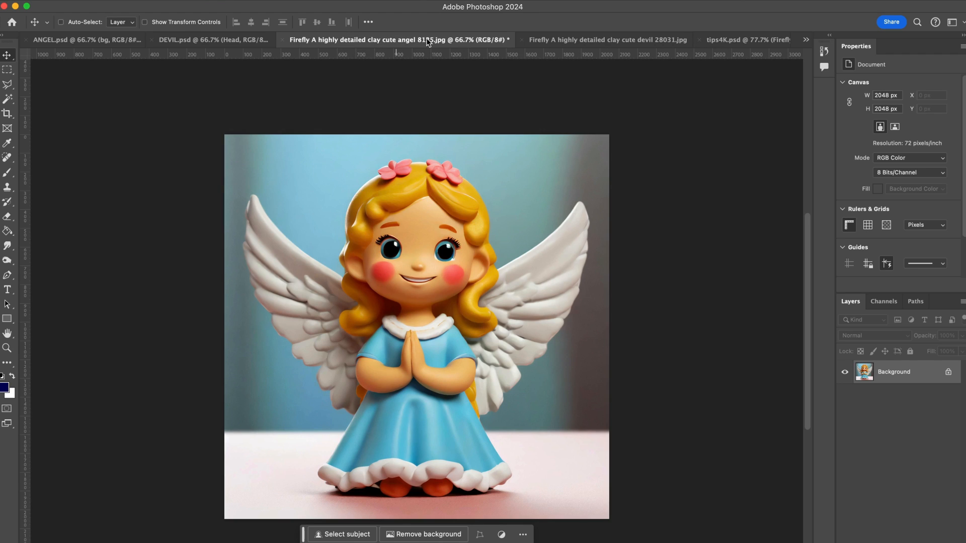
{"action": "left_click", "coordinate": [90, 41]}
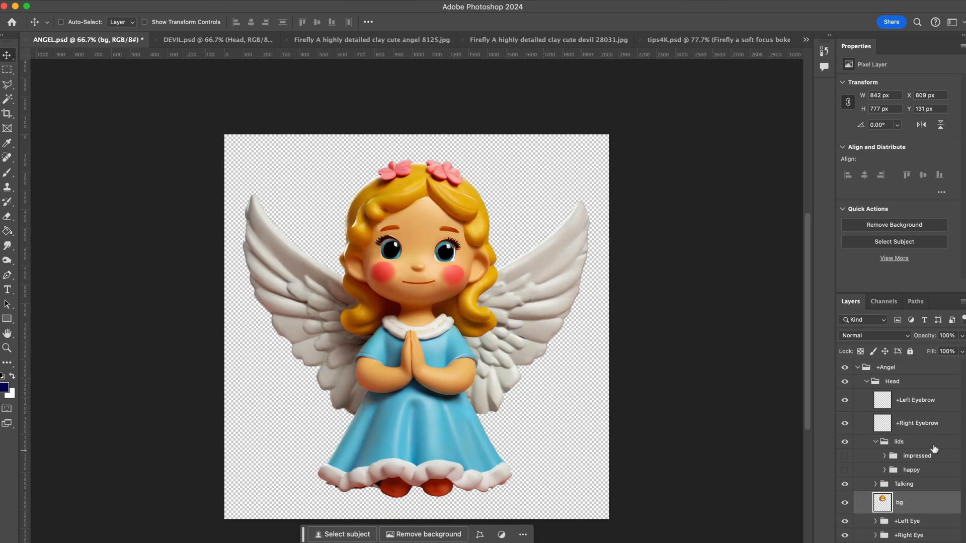
{"action": "left_click_drag", "start_coordinate": [887, 294], "coordinate": [888, 179]}
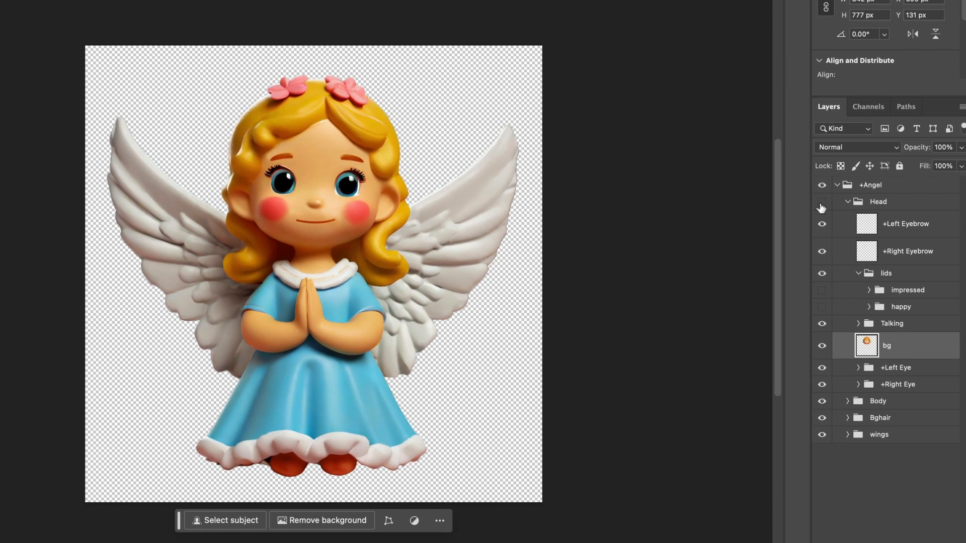
Toggle the visibility of the angel's Head group off and on to inspect which parts it holds
{"action": "left_click", "coordinate": [822, 202]}
{"action": "left_click", "coordinate": [821, 202]}
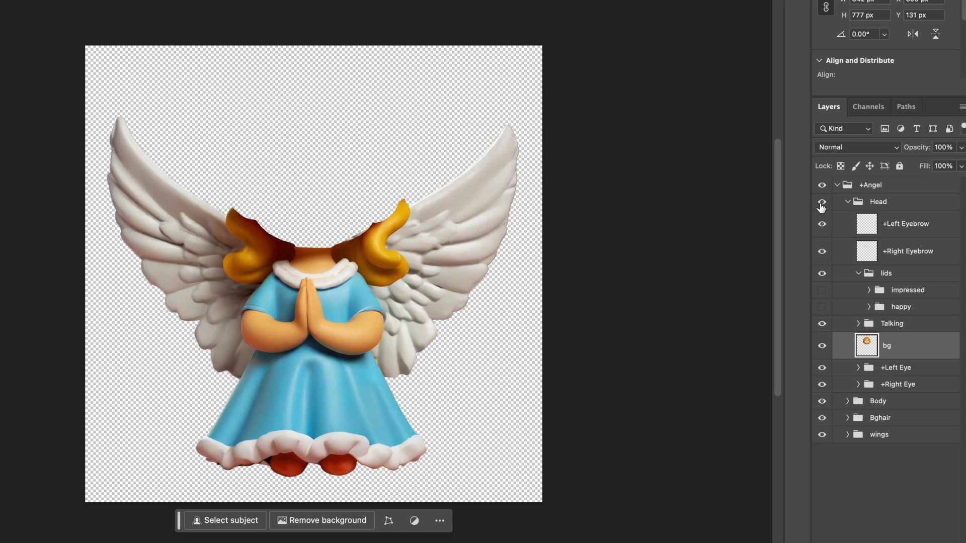
{"action": "left_click", "coordinate": [821, 202]}
{"action": "left_click", "coordinate": [821, 202]}
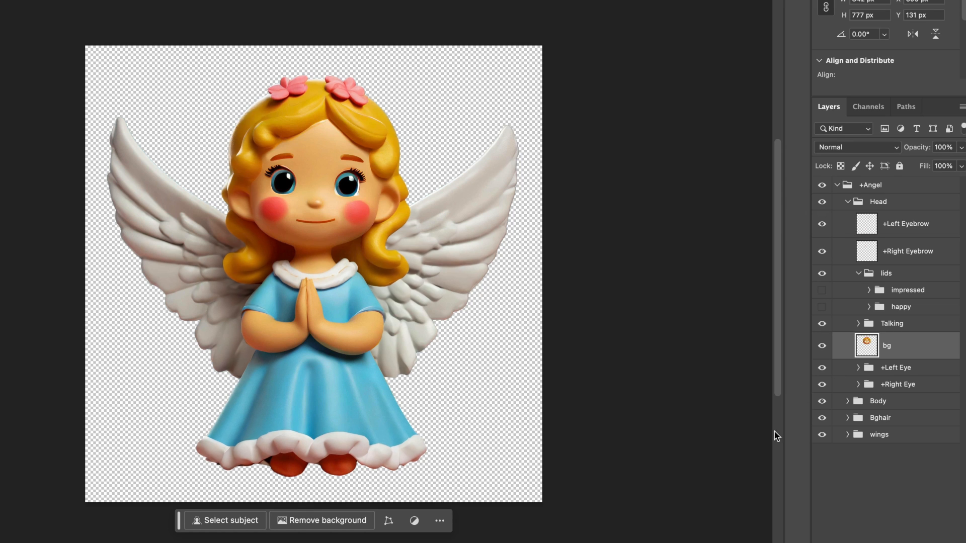
Hide and restore the Body, Bghair and wings groups one at a time to inspect each separated part
{"action": "left_click", "coordinate": [821, 401]}
{"action": "left_click", "coordinate": [821, 402]}
{"action": "left_click", "coordinate": [821, 421]}
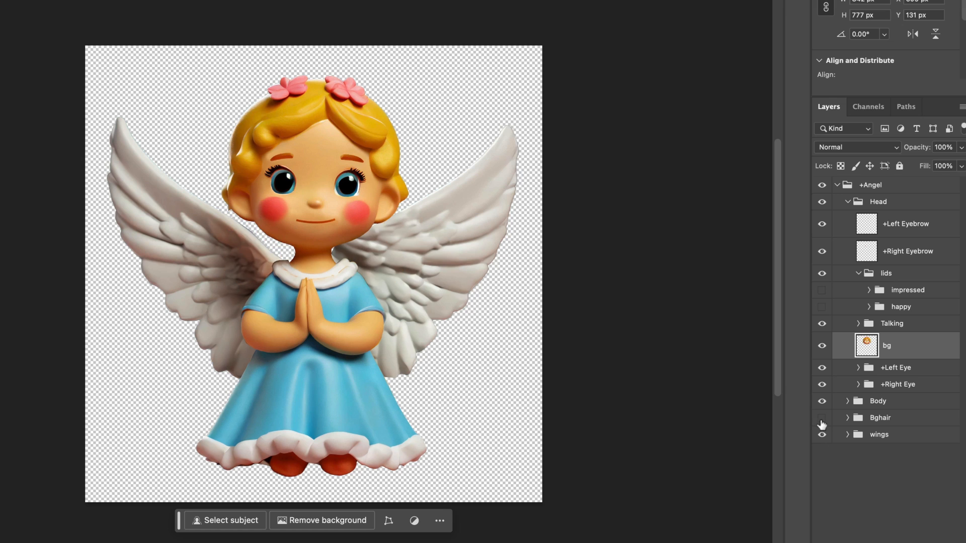
{"action": "left_click", "coordinate": [821, 422]}
{"action": "left_click", "coordinate": [822, 436]}
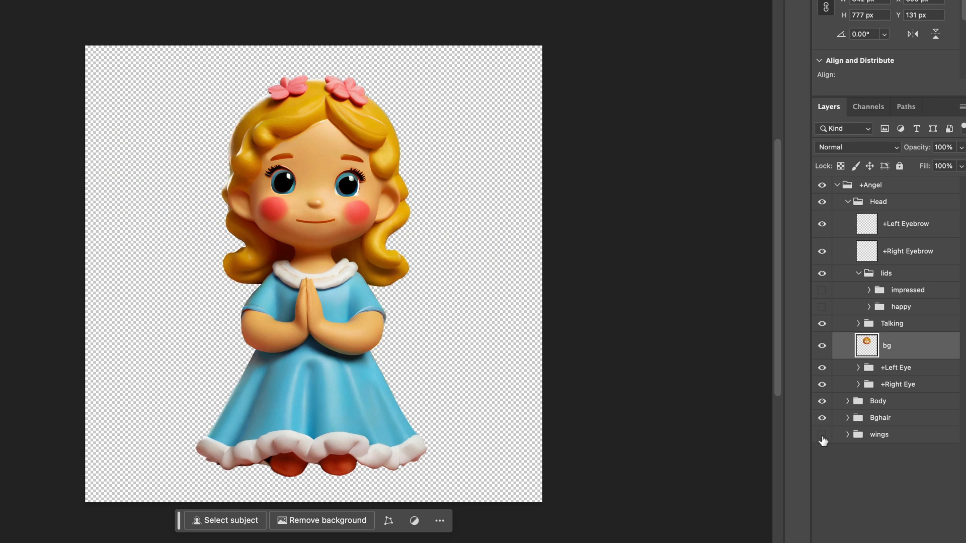
{"action": "left_click", "coordinate": [822, 436]}
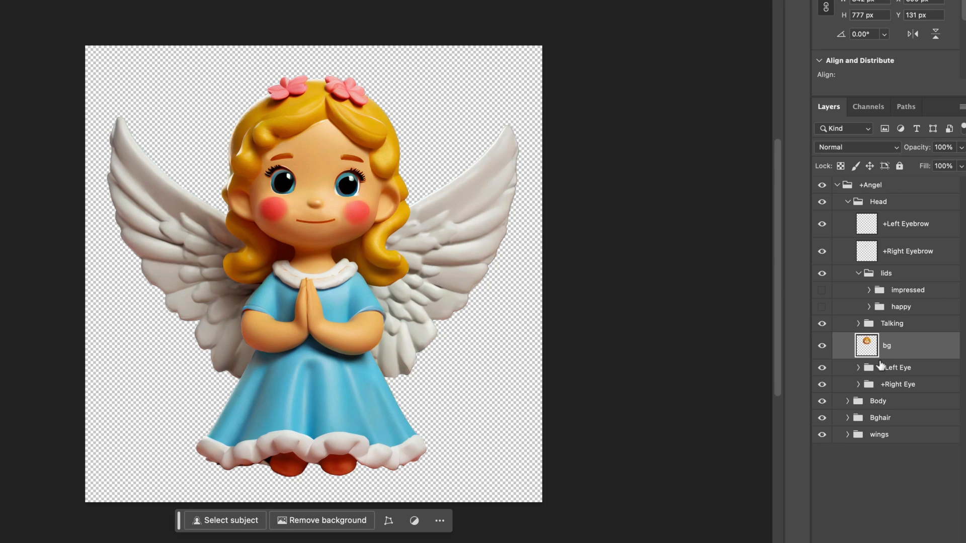
Hide and restore the head's bg layer, and examine the separate +Left Eye and +Right Eye groups
{"action": "left_click", "coordinate": [822, 348]}
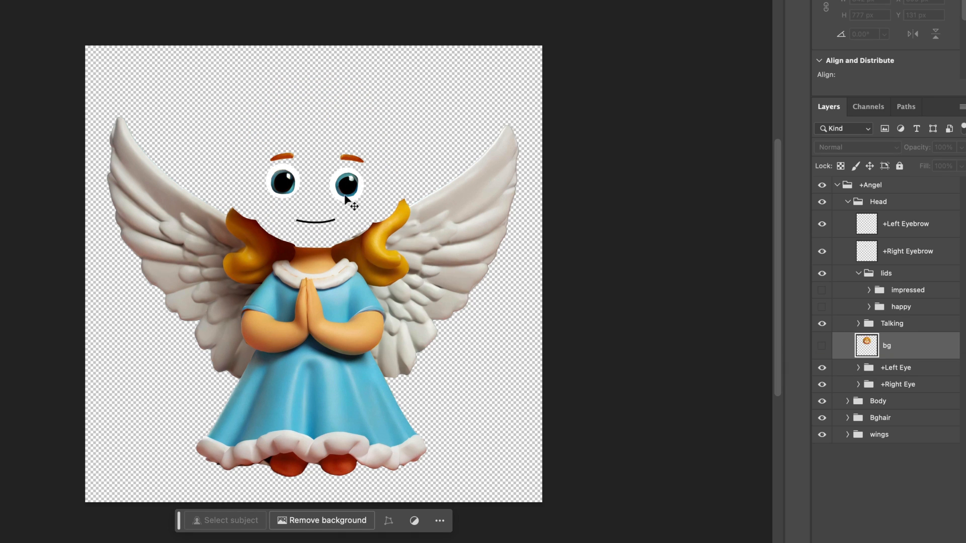
{"action": "left_click", "coordinate": [821, 347]}
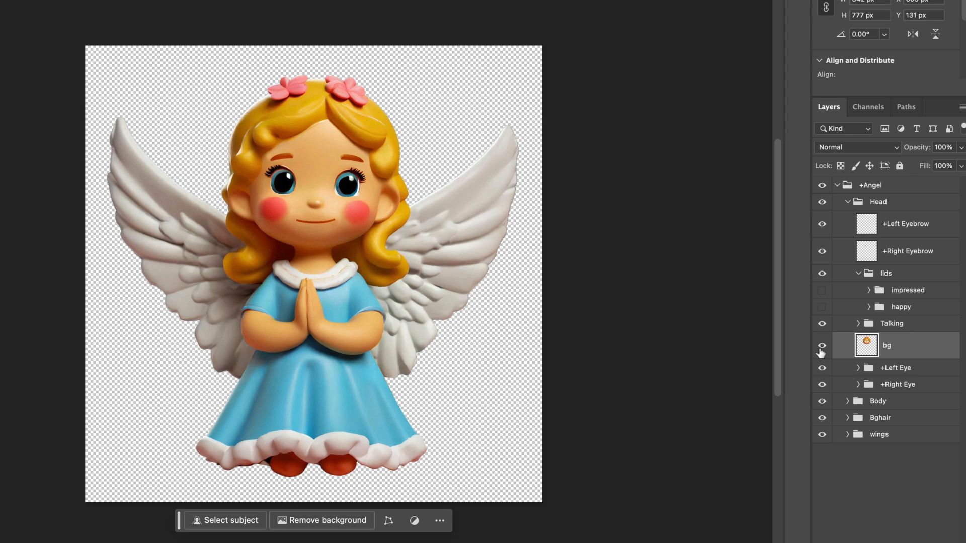
{"action": "left_click_drag", "start_coordinate": [821, 368], "coordinate": [821, 385]}
Show the impressed eyelid group and inspect the angel's closed eyes up close
{"action": "left_click", "coordinate": [915, 292]}
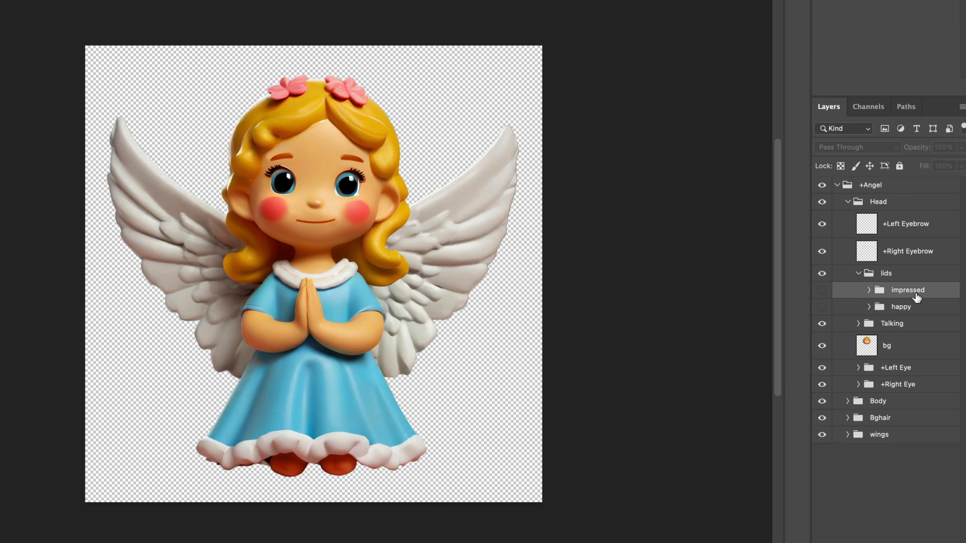
{"action": "left_click", "coordinate": [822, 291]}
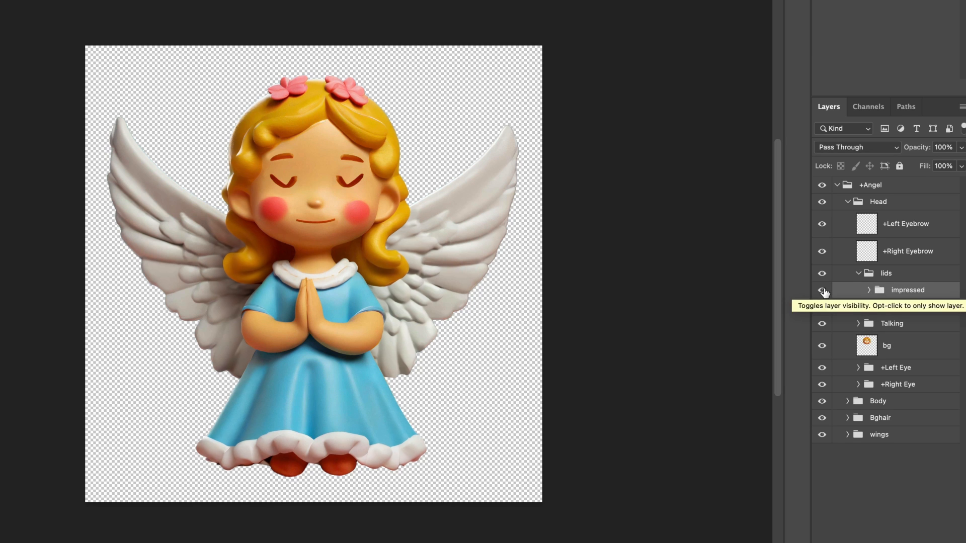
{"action": "scroll", "coordinate": [329, 192], "scroll_direction": "up", "scroll_amount": 2}
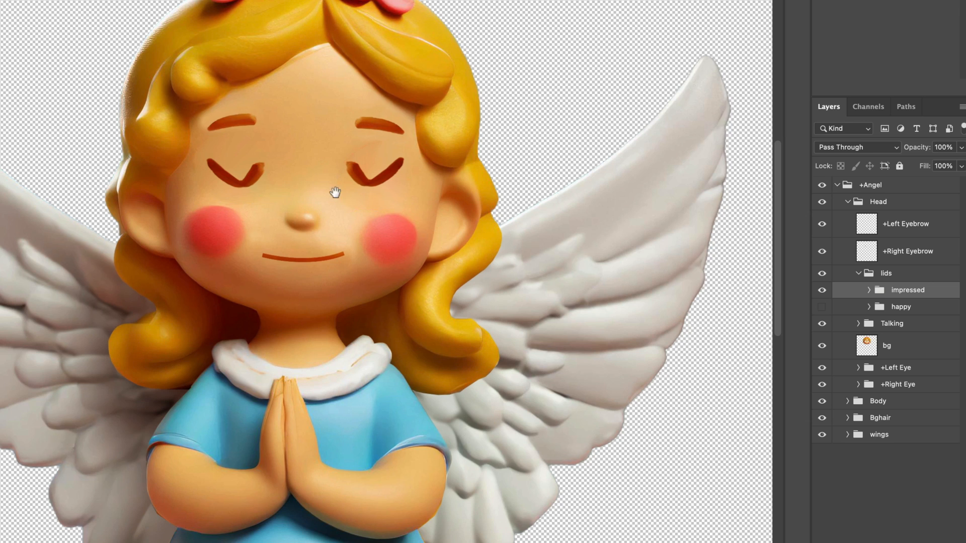
{"action": "left_click_drag", "start_coordinate": [335, 192], "coordinate": [443, 282]}
{"action": "scroll", "coordinate": [481, 268], "scroll_direction": "up", "scroll_amount": 1}
Compare the impressed and happy eyelid groups with the bg layer hidden, and preview the happy lids on the restored face
{"action": "left_click", "coordinate": [823, 349]}
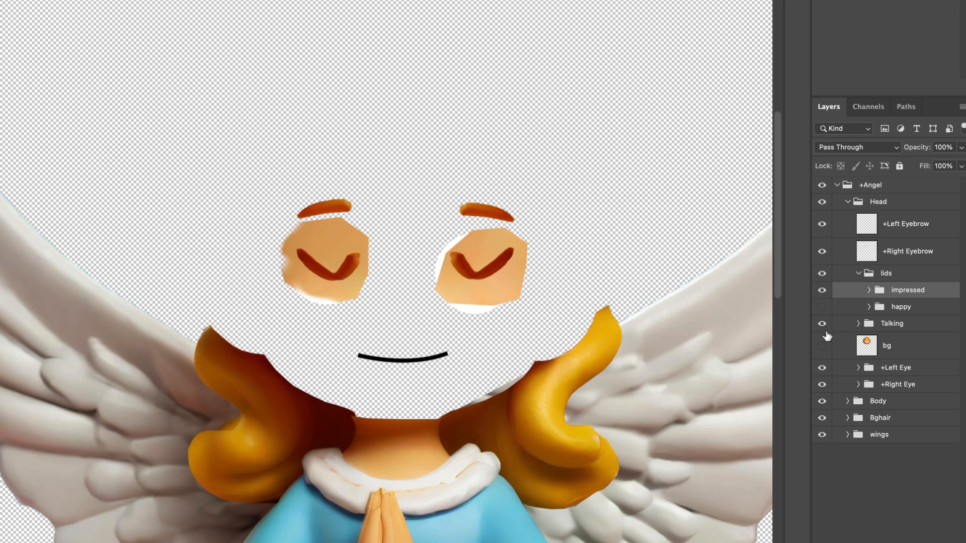
{"action": "left_click", "coordinate": [821, 290]}
{"action": "left_click", "coordinate": [821, 307]}
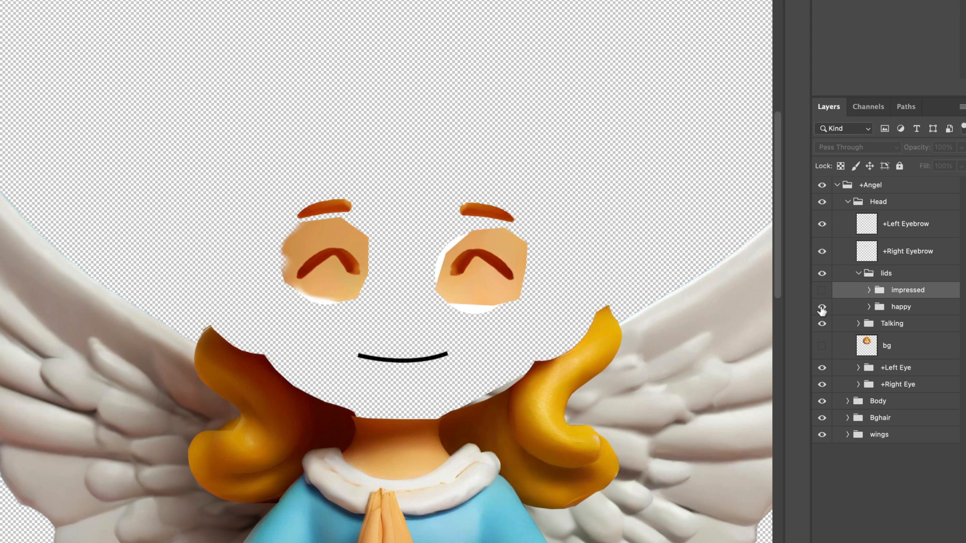
{"action": "left_click", "coordinate": [821, 307]}
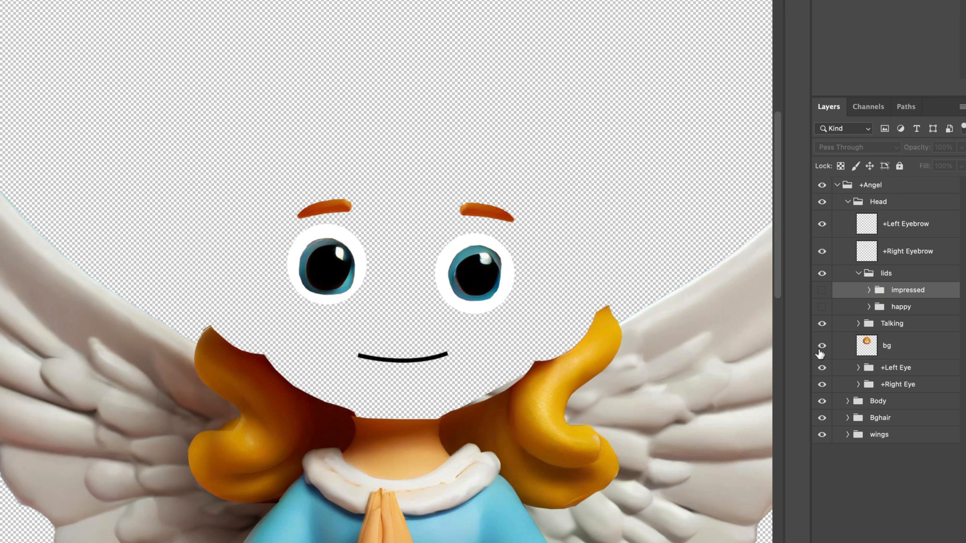
{"action": "left_click", "coordinate": [821, 346]}
{"action": "left_click", "coordinate": [821, 307]}
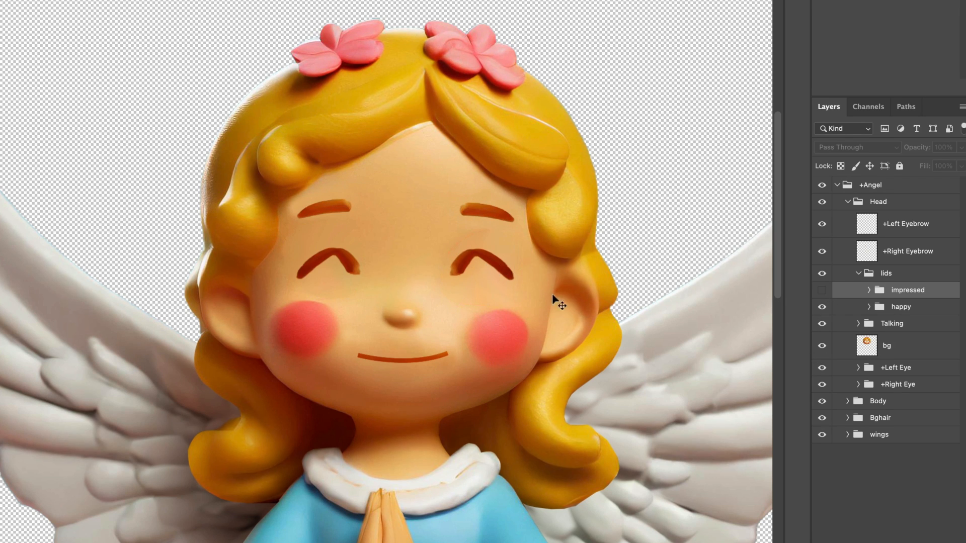
{"action": "left_click", "coordinate": [822, 307]}
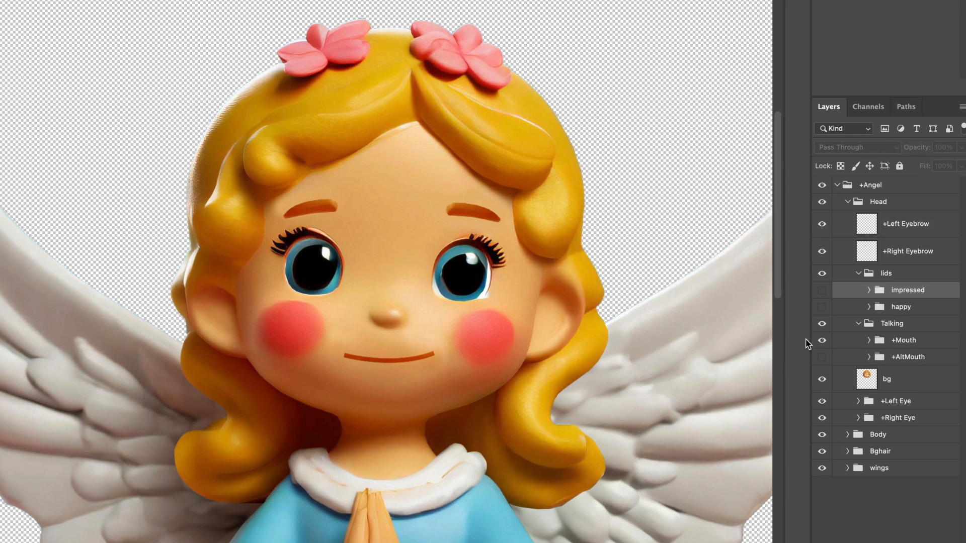
Toggle the +Mouth group, expand it, and check its Neutral and Aa mouth shapes by switching their visibility
{"action": "left_click", "coordinate": [821, 340]}
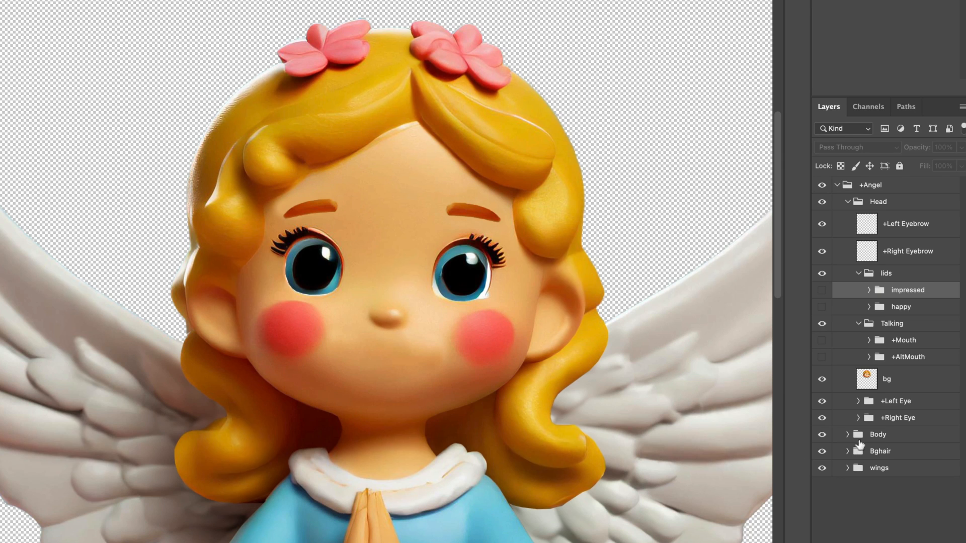
{"action": "left_click", "coordinate": [821, 340]}
{"action": "left_click", "coordinate": [869, 341]}
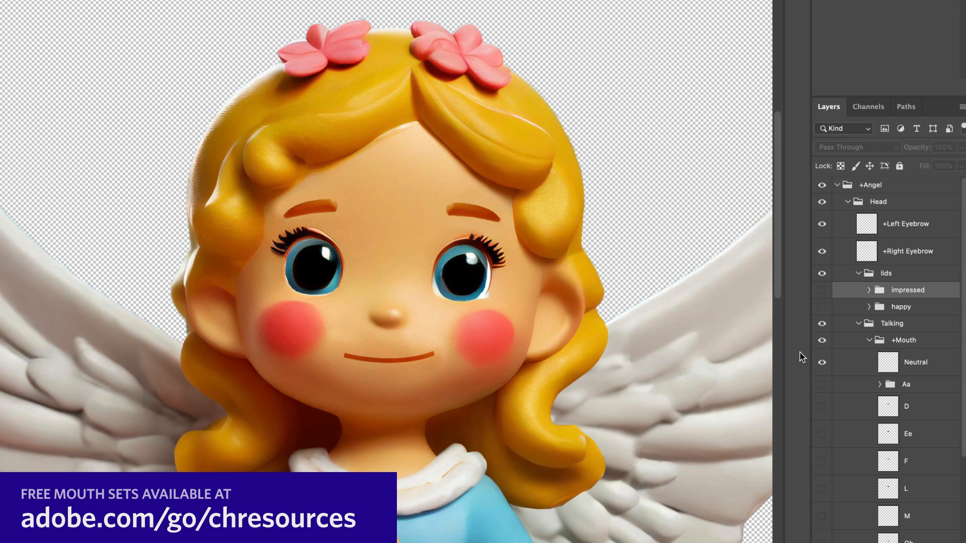
{"action": "left_click", "coordinate": [821, 362]}
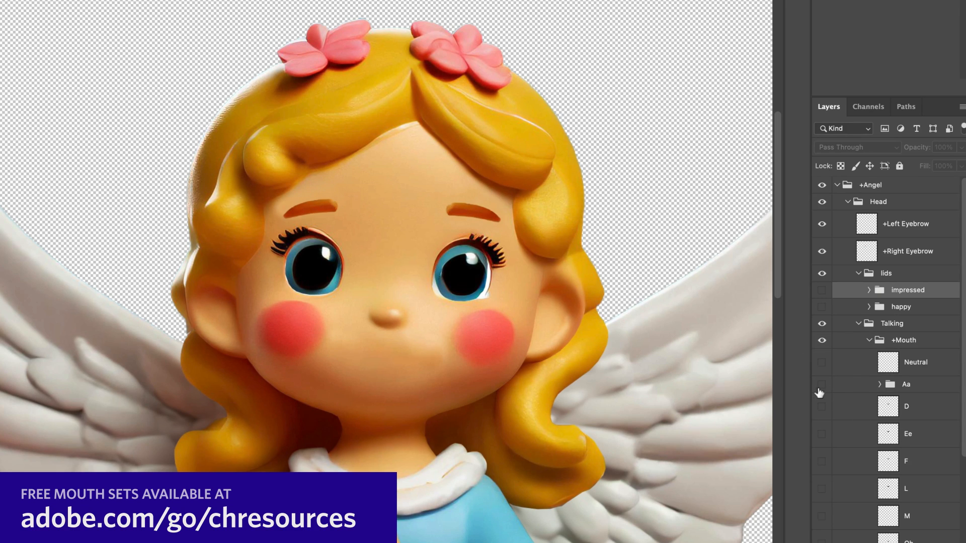
{"action": "left_click", "coordinate": [821, 385]}
{"action": "left_click", "coordinate": [821, 384]}
{"action": "left_click", "coordinate": [821, 362]}
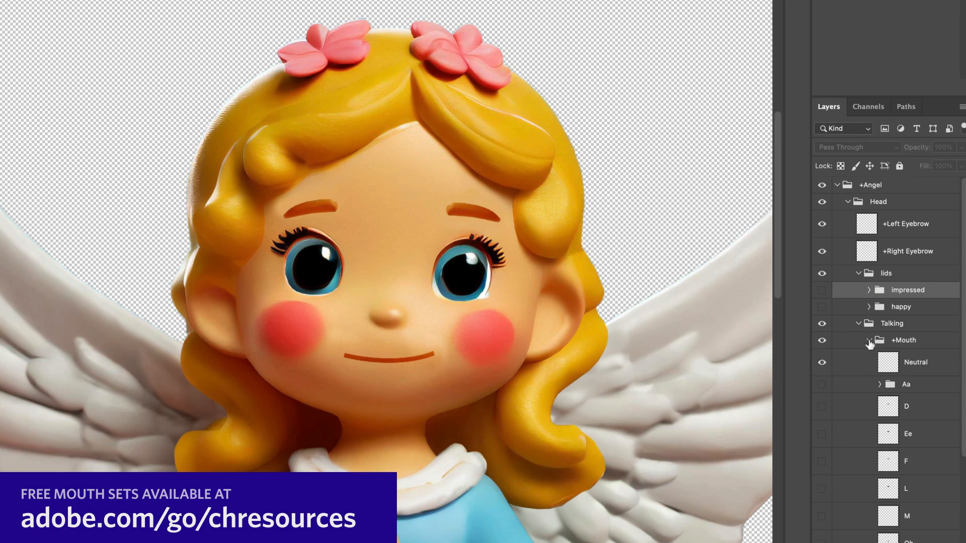
Collapse the +Mouth group and preview the +AltMouth group in its place on the angel's face
{"action": "left_click", "coordinate": [869, 340]}
{"action": "left_click", "coordinate": [821, 340]}
{"action": "left_click", "coordinate": [821, 357]}
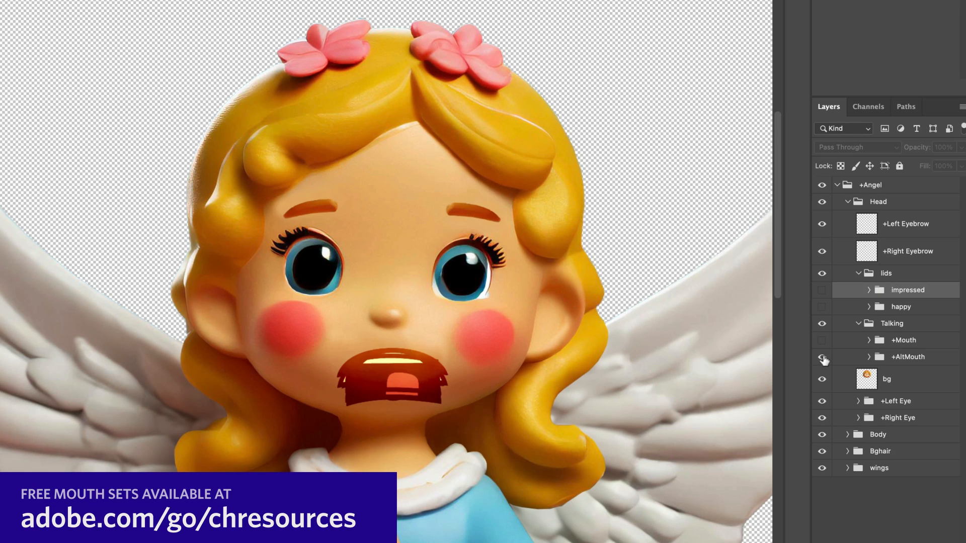
{"action": "left_click", "coordinate": [823, 359]}
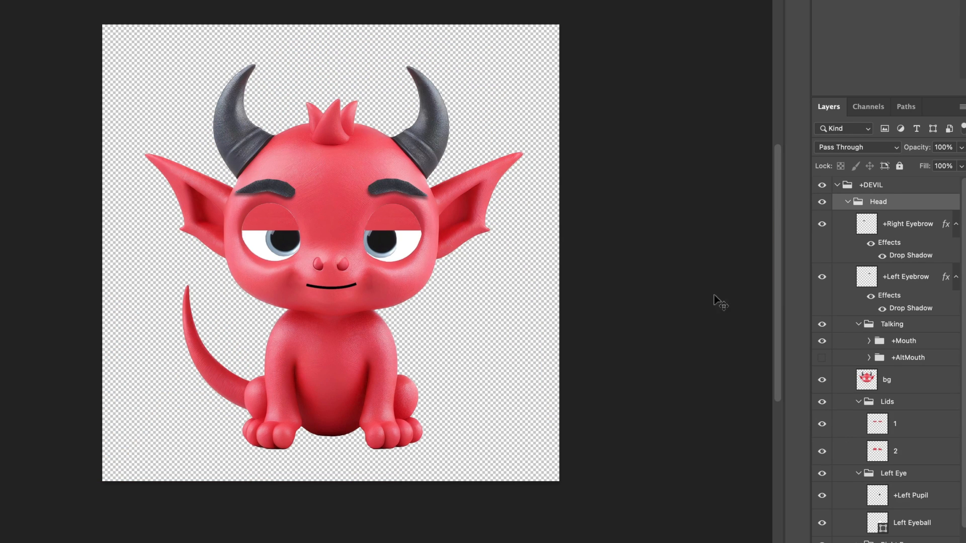
Hide and restore the Head group in the layered devil document to inspect how the head separates from the body
{"action": "left_click", "coordinate": [821, 203]}
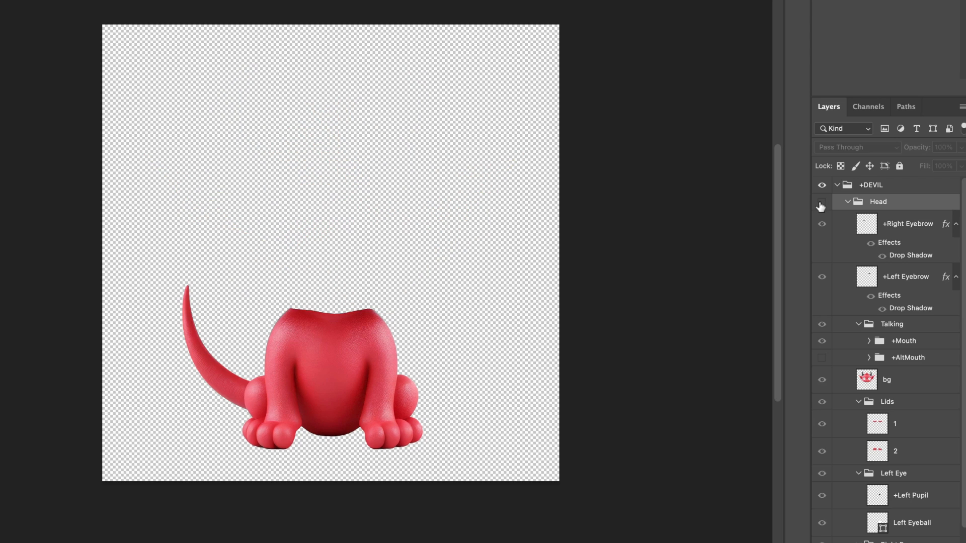
{"action": "left_click", "coordinate": [821, 203]}
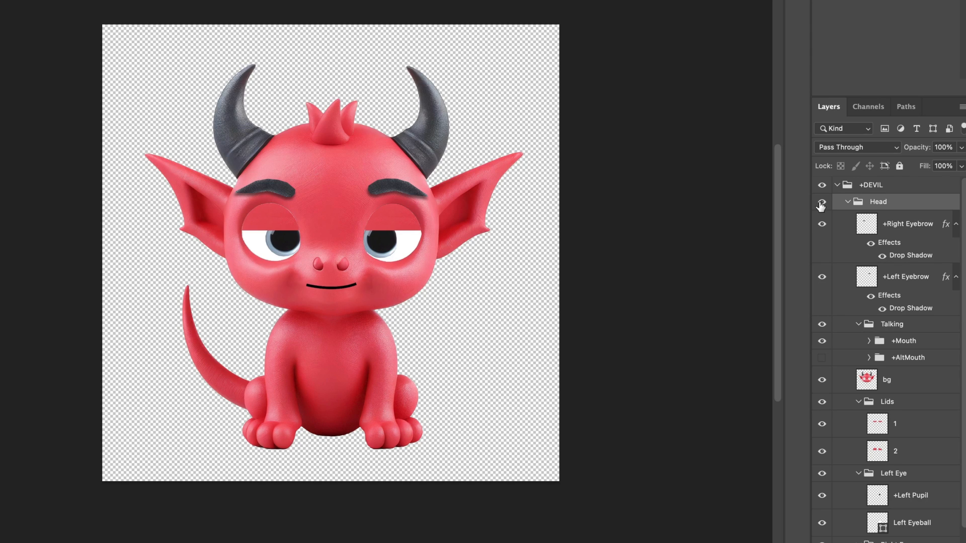
Toggle the devil's Head group and its bg layer off and on to inspect the body and facial parts behind the face
{"action": "left_click", "coordinate": [821, 204]}
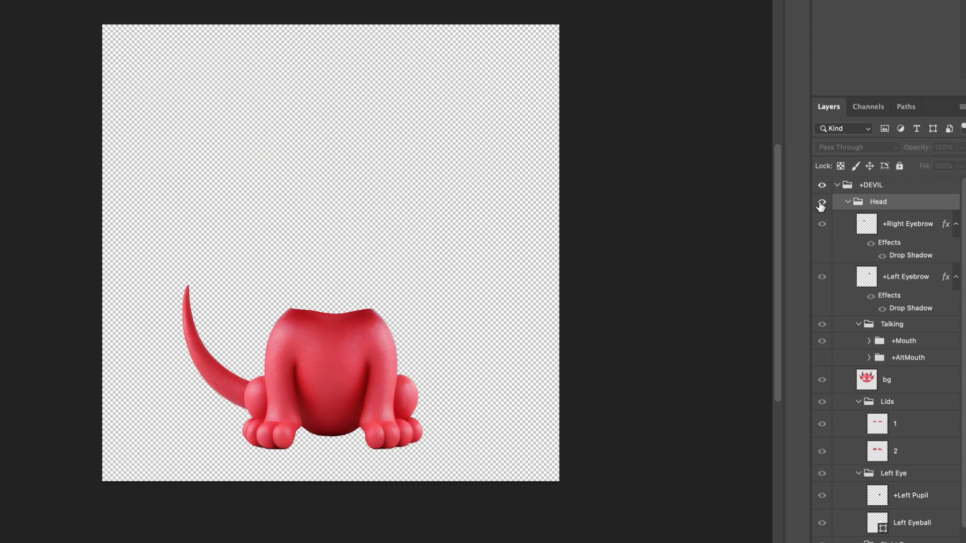
{"action": "left_click", "coordinate": [820, 204]}
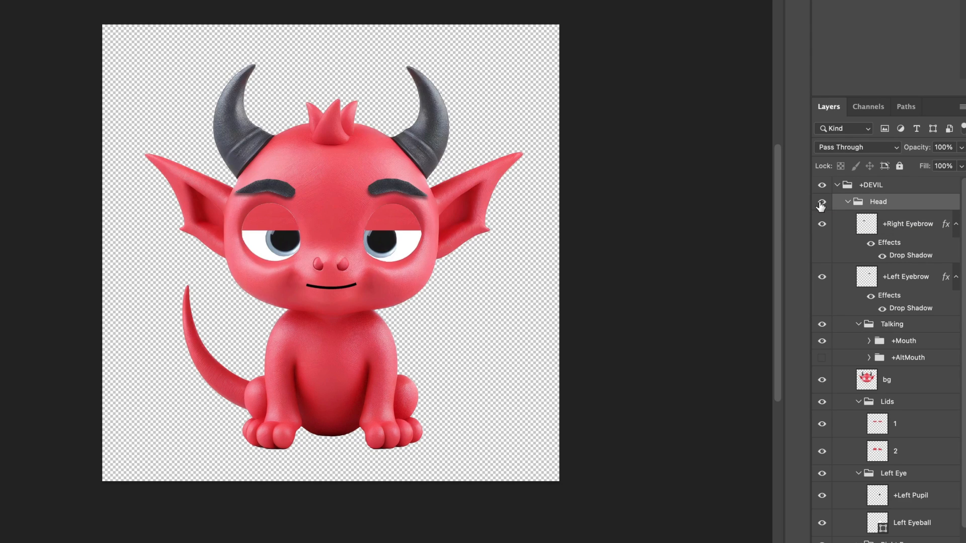
{"action": "left_click", "coordinate": [821, 379]}
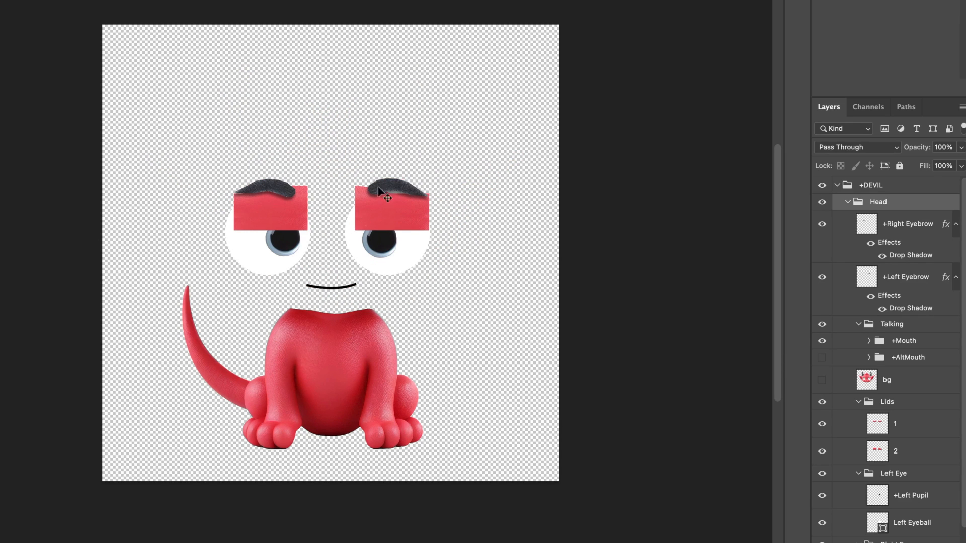
{"action": "left_click", "coordinate": [821, 381]}
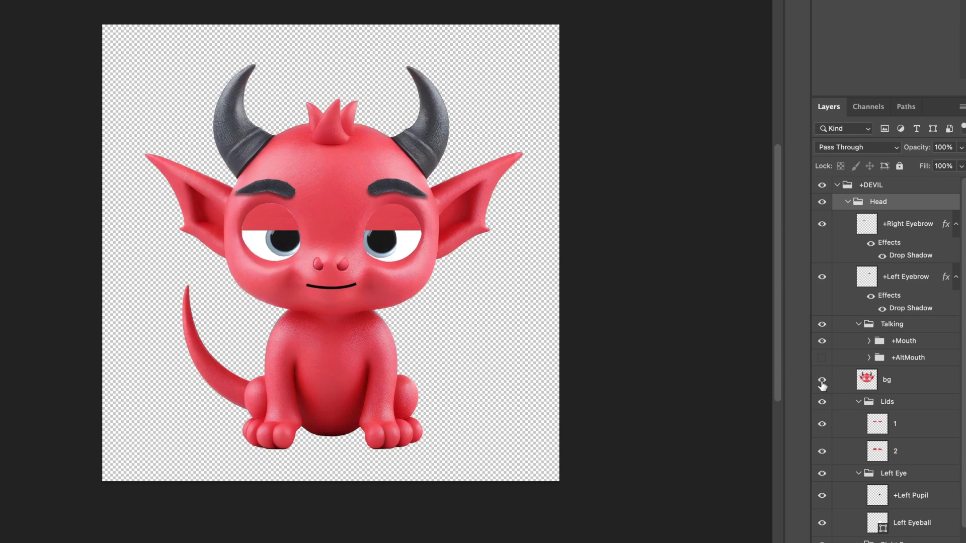
{"action": "left_click", "coordinate": [822, 381]}
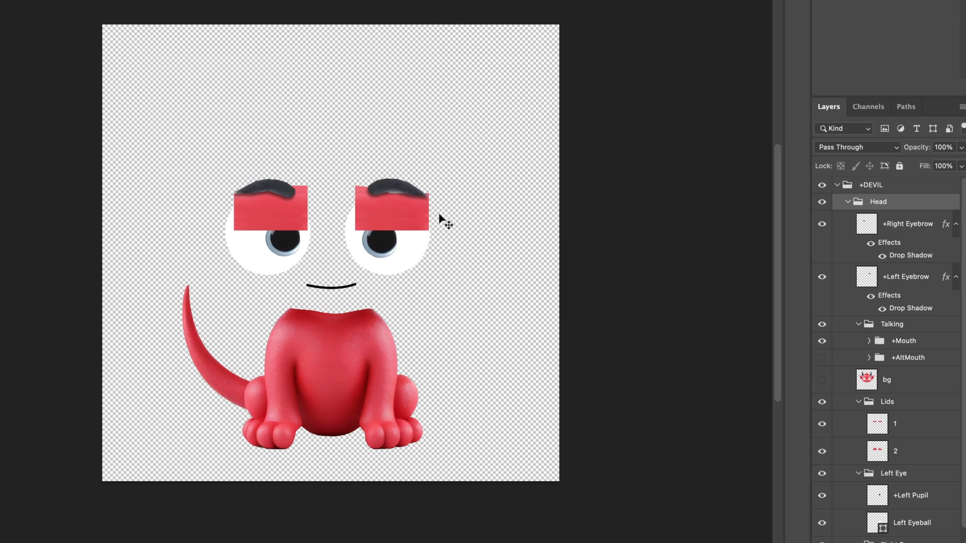
{"action": "left_click", "coordinate": [821, 380]}
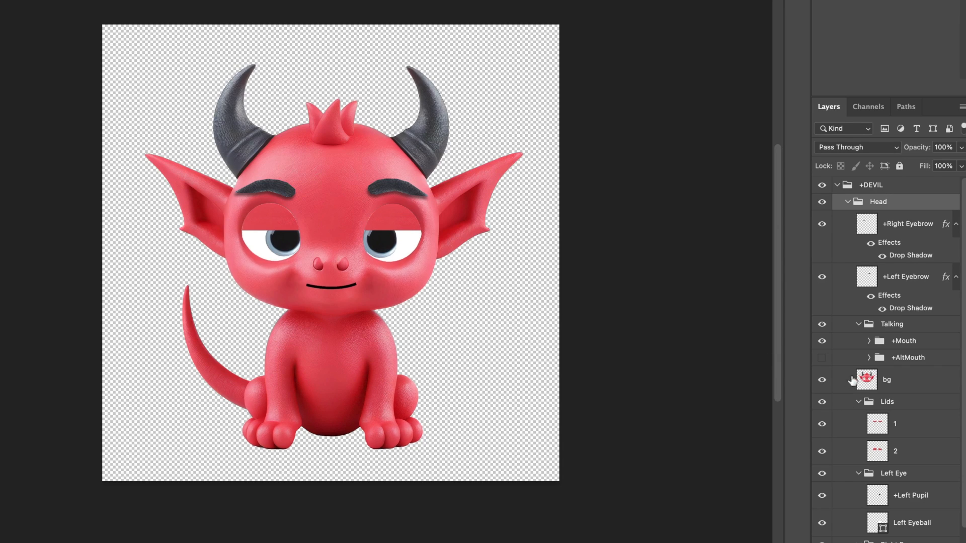
Compare lid layers 1 and 2 in the Lids group by switching their visibility, and restore both on the devil's eyes
{"action": "left_click", "coordinate": [822, 425]}
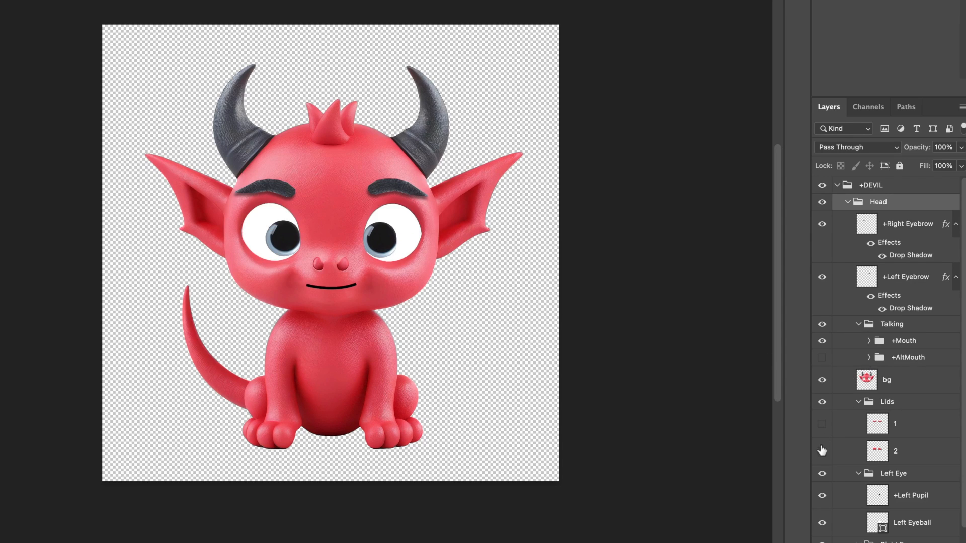
{"action": "left_click", "coordinate": [822, 424]}
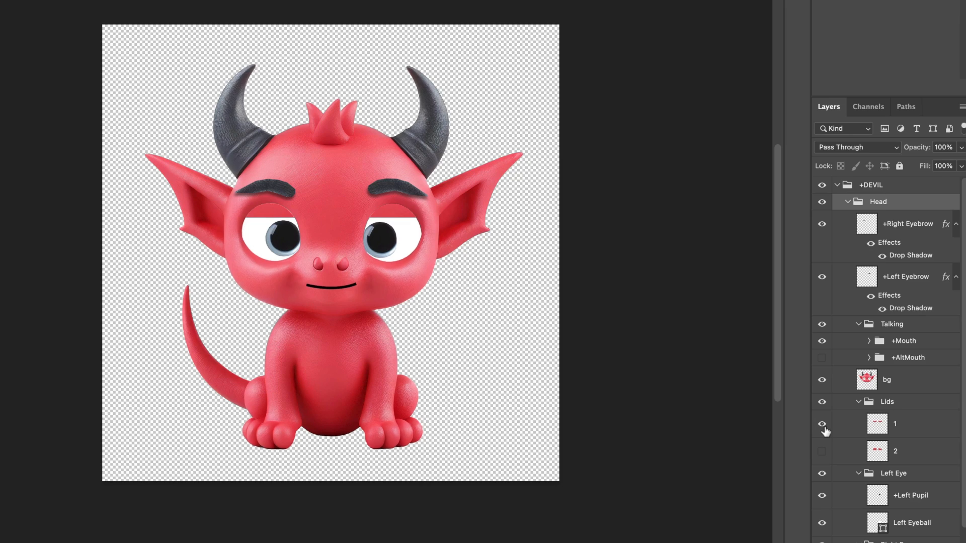
{"action": "left_click", "coordinate": [822, 451]}
{"action": "left_click", "coordinate": [825, 443]}
{"action": "left_click", "coordinate": [827, 429]}
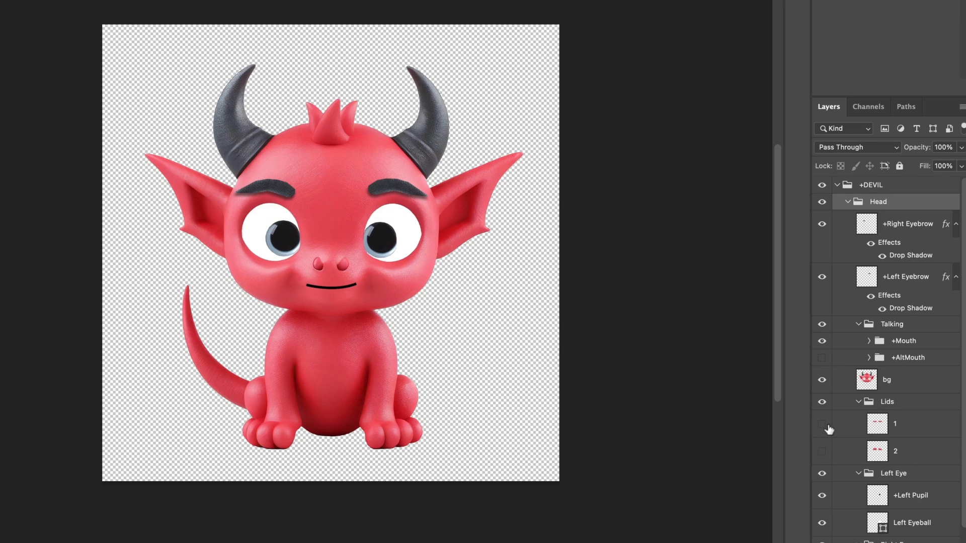
{"action": "left_click", "coordinate": [826, 426]}
{"action": "left_click", "coordinate": [824, 432]}
{"action": "left_click", "coordinate": [823, 451]}
{"action": "left_click", "coordinate": [821, 424]}
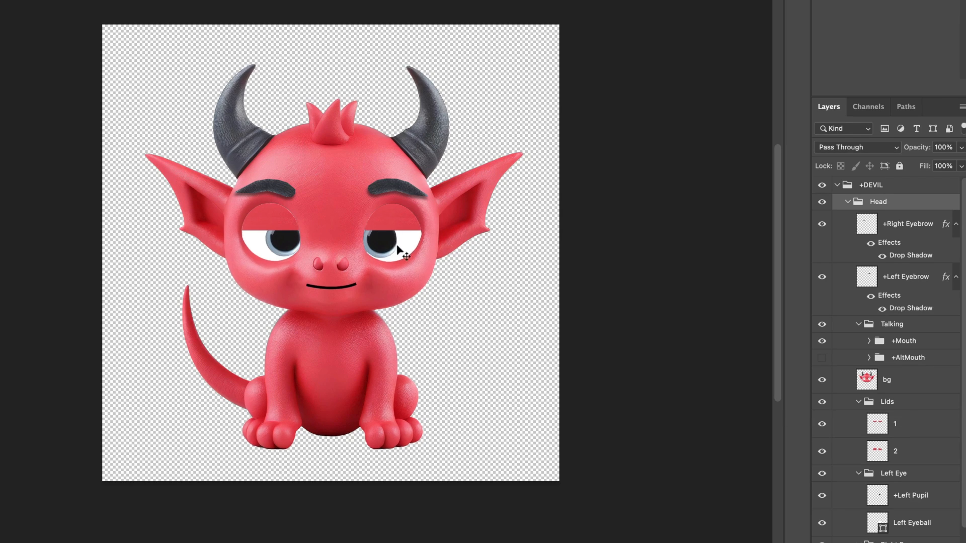
Preview the devil's +AltMouth group in place of the +Mouth group, and hide +AltMouth again
{"action": "scroll", "coordinate": [909, 422], "scroll_direction": "down", "scroll_amount": 3}
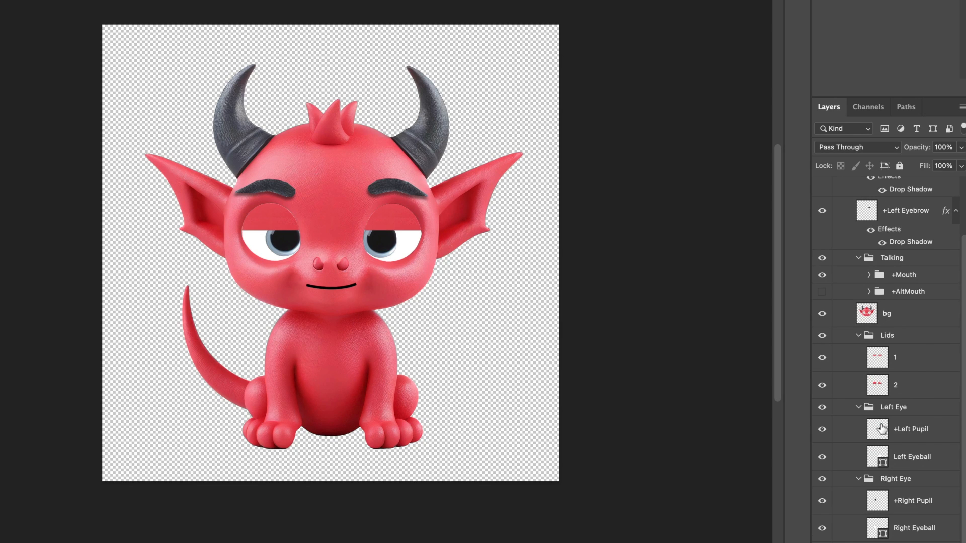
{"action": "scroll", "coordinate": [878, 398], "scroll_direction": "up", "scroll_amount": 1}
{"action": "left_click", "coordinate": [821, 280]}
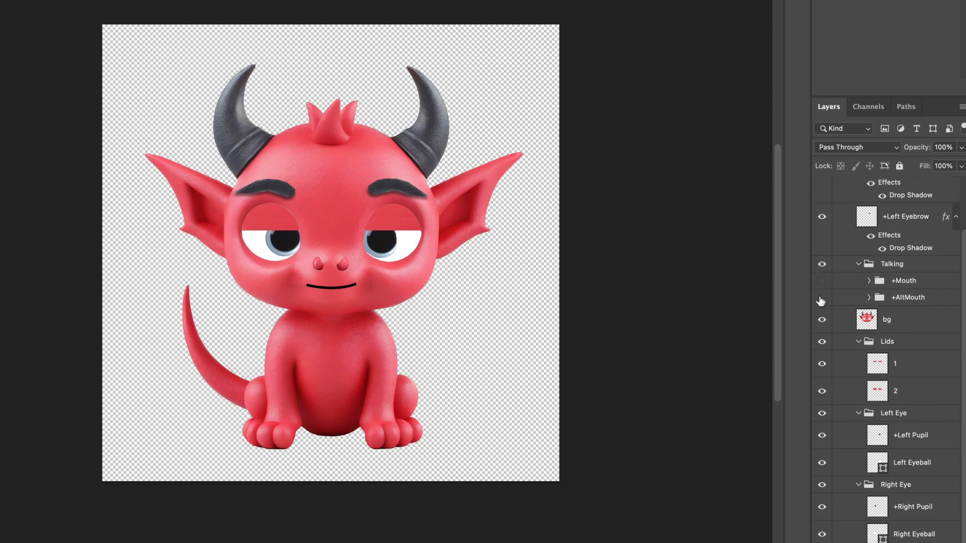
{"action": "left_click", "coordinate": [822, 297]}
{"action": "left_click", "coordinate": [821, 298]}
{"action": "left_click", "coordinate": [822, 297]}
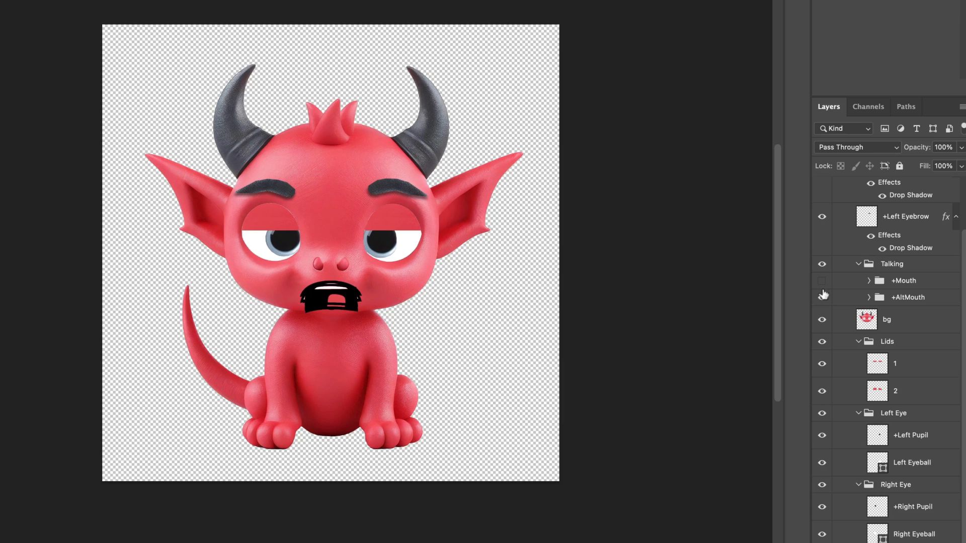
{"action": "left_click", "coordinate": [822, 297]}
{"action": "left_click", "coordinate": [822, 280]}
{"action": "left_click", "coordinate": [821, 280]}
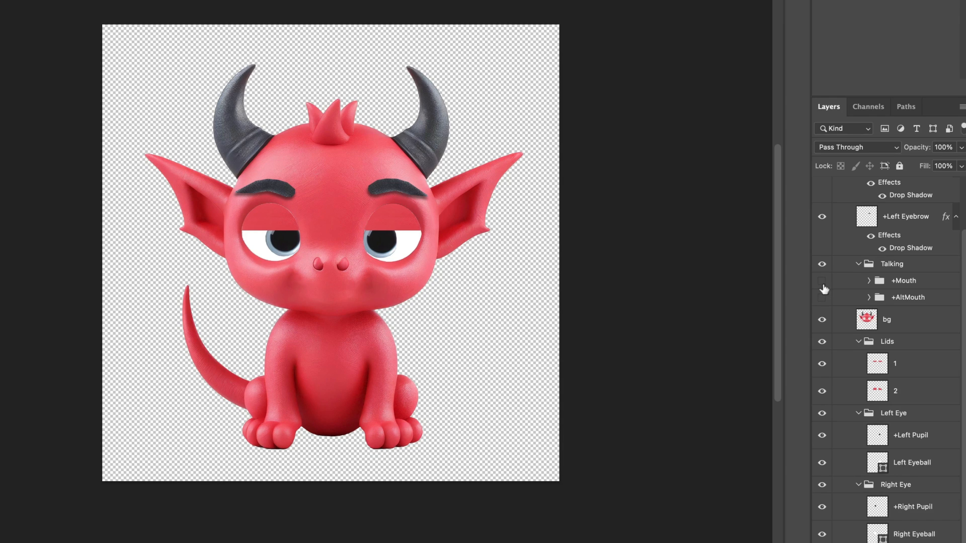
{"action": "left_click", "coordinate": [822, 281]}
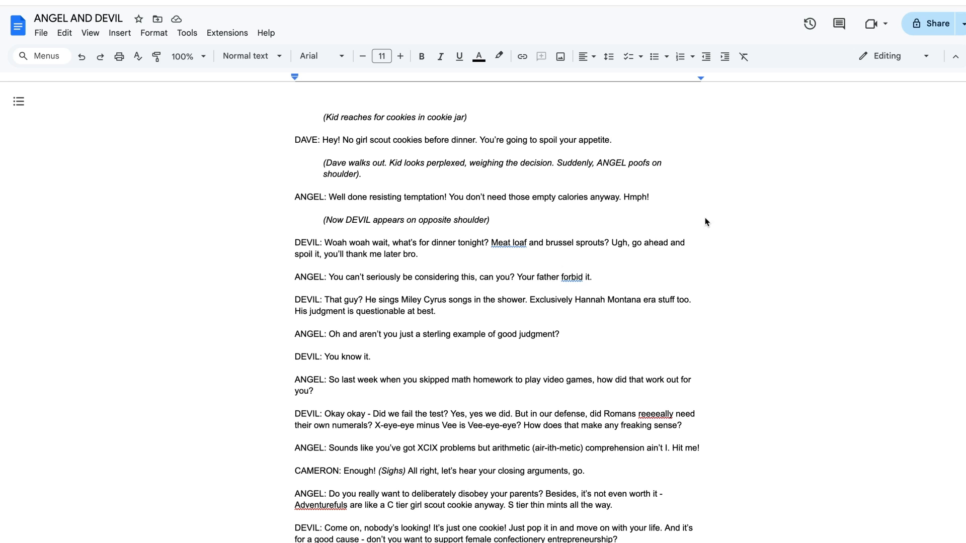
Switch to the ANGEL AND DEVIL document in Google Docs and read through the cookie debate script
{"action": "scroll", "coordinate": [535, 284], "scroll_direction": "down", "scroll_amount": 1}
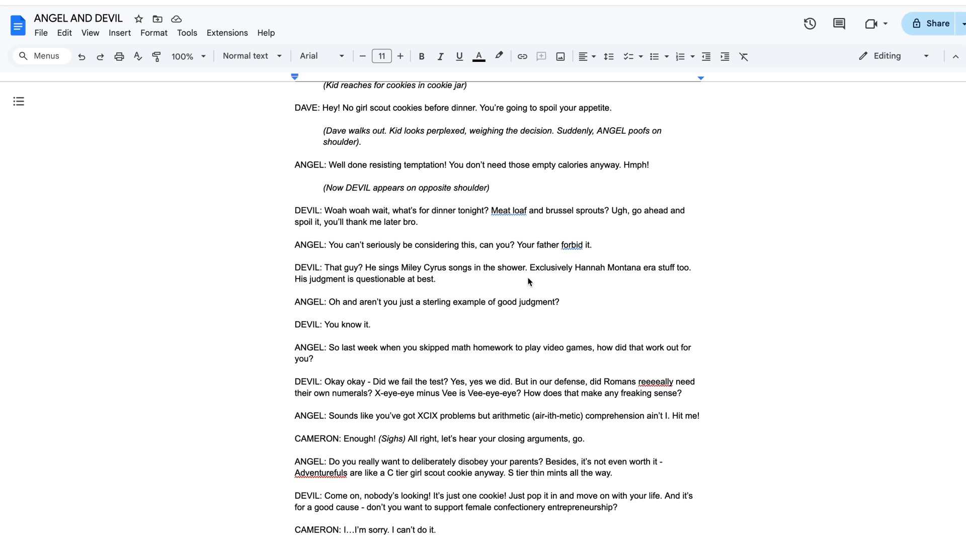
{"action": "scroll", "coordinate": [532, 277], "scroll_direction": "down", "scroll_amount": 6}
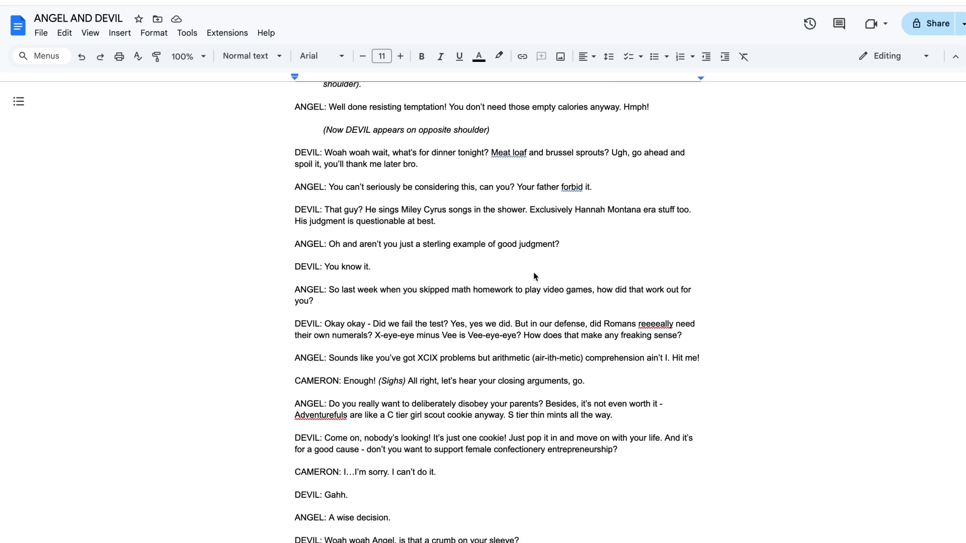
{"action": "scroll", "coordinate": [519, 292], "scroll_direction": "up", "scroll_amount": 7}
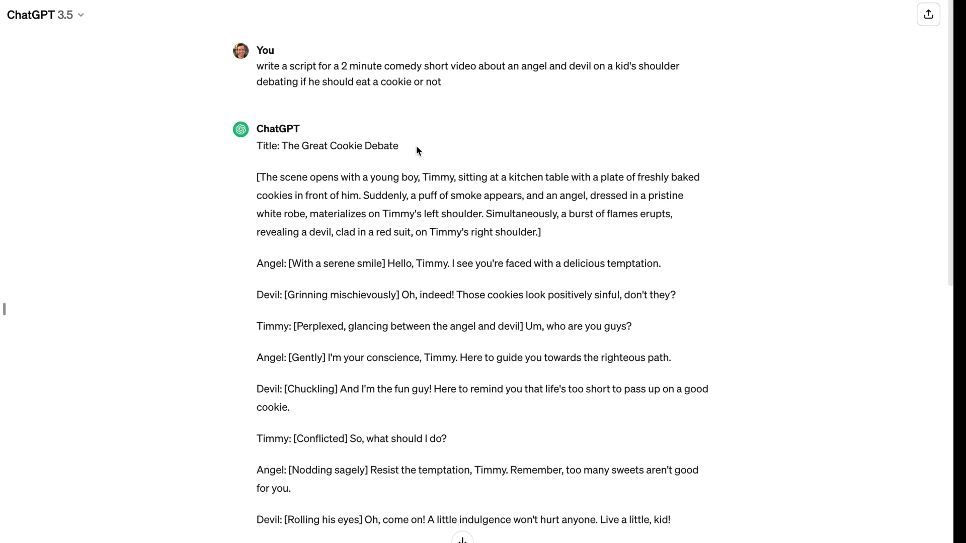
Review ChatGPT's generated script "The Great Cookie Debate" from the prompt through to the end of the dialogue
{"action": "scroll", "coordinate": [471, 196], "scroll_direction": "down", "scroll_amount": 1}
{"action": "scroll", "coordinate": [475, 227], "scroll_direction": "down", "scroll_amount": 1}
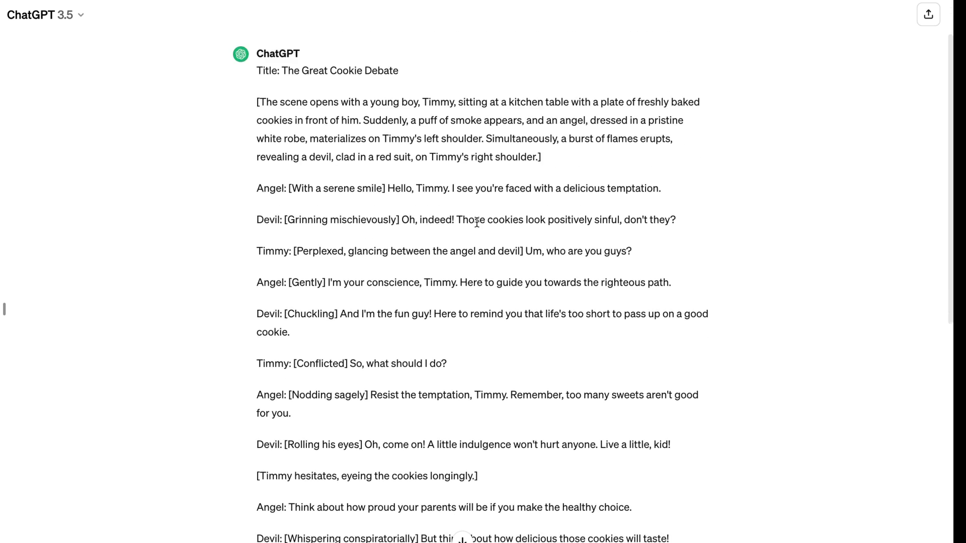
{"action": "scroll", "coordinate": [452, 211], "scroll_direction": "up", "scroll_amount": 2}
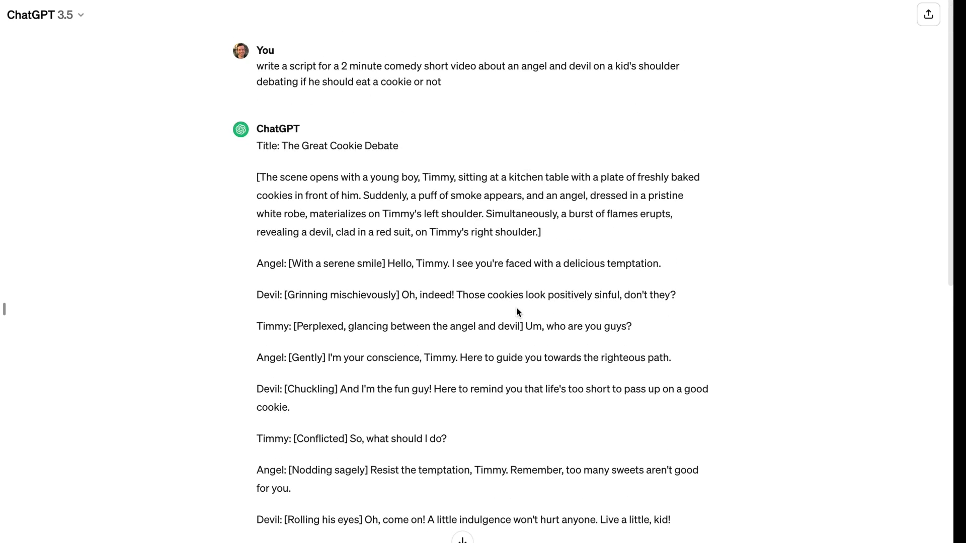
{"action": "scroll", "coordinate": [516, 312], "scroll_direction": "down", "scroll_amount": 6}
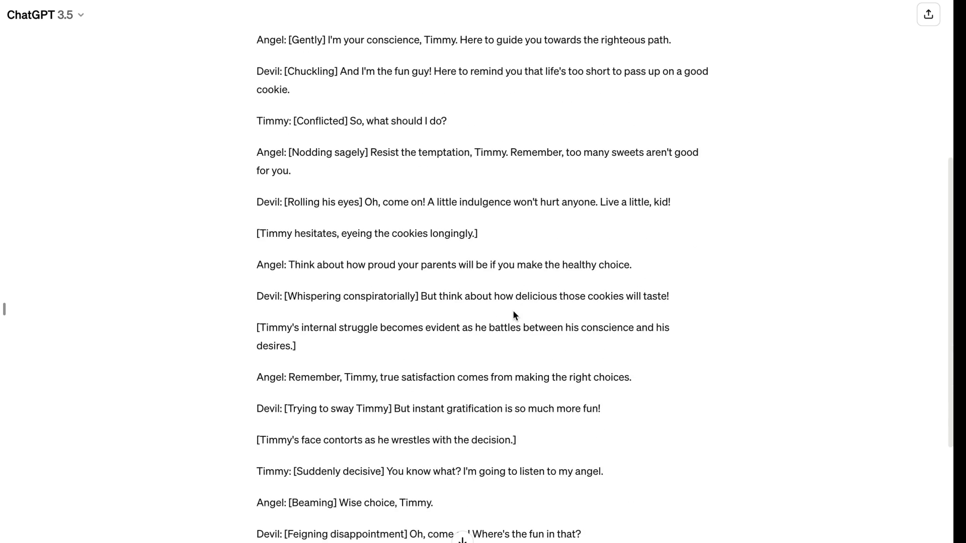
{"action": "scroll", "coordinate": [513, 315], "scroll_direction": "down", "scroll_amount": 5}
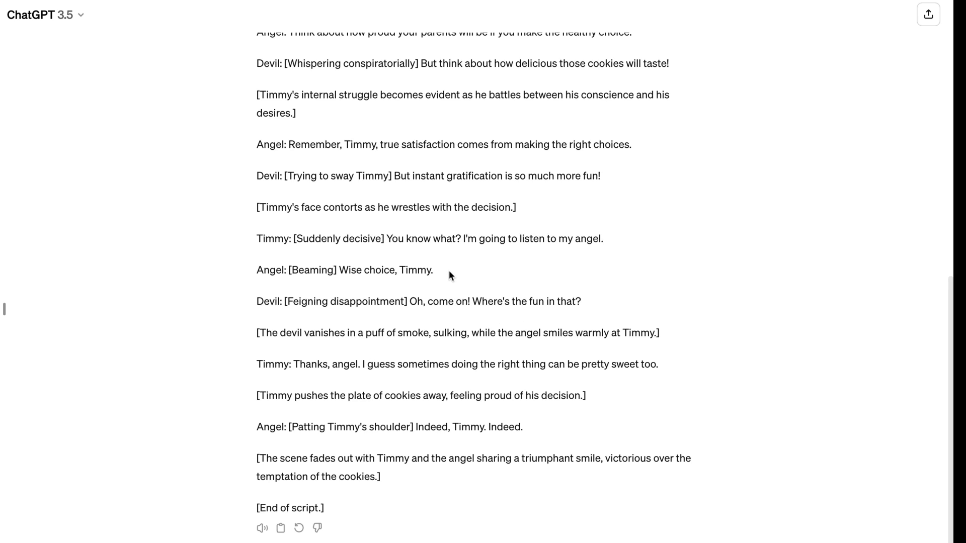
{"action": "left_click_drag", "start_coordinate": [437, 271], "coordinate": [316, 220]}
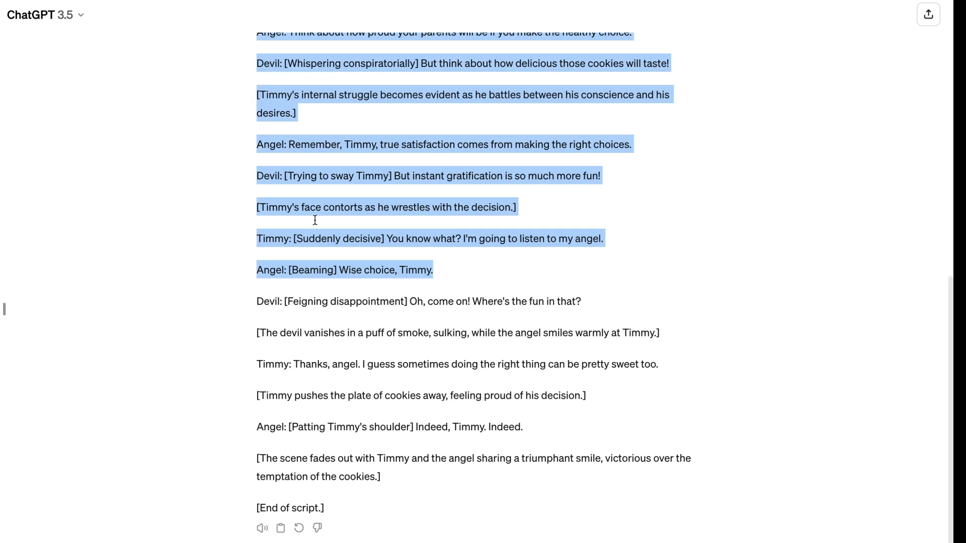
{"action": "left_click", "coordinate": [336, 240]}
{"action": "scroll", "coordinate": [476, 325], "scroll_direction": "up", "scroll_amount": 10}
{"action": "scroll", "coordinate": [476, 324], "scroll_direction": "up", "scroll_amount": 2}
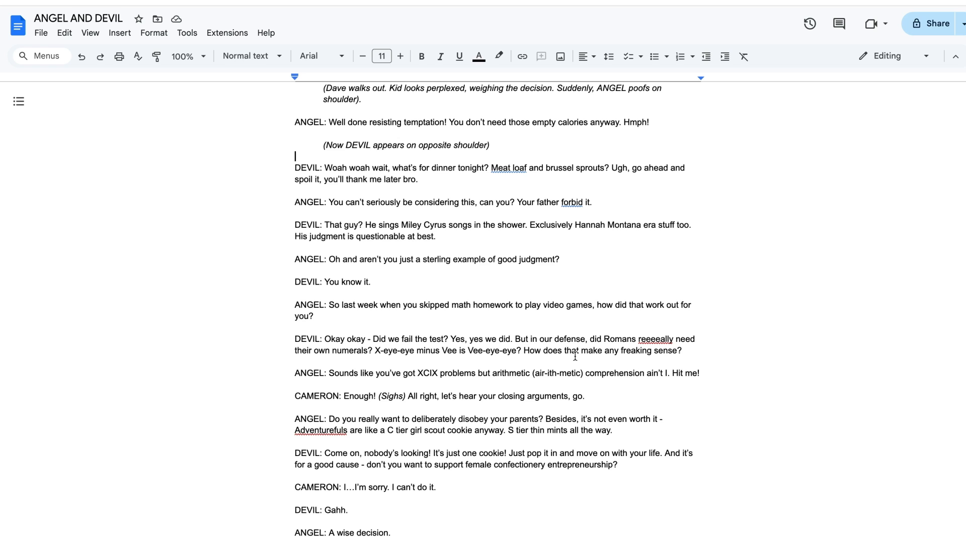
Go through the ANGEL AND DEVIL script in Google Docs again from its opening stage direction
{"action": "scroll", "coordinate": [571, 360], "scroll_direction": "up", "scroll_amount": 2}
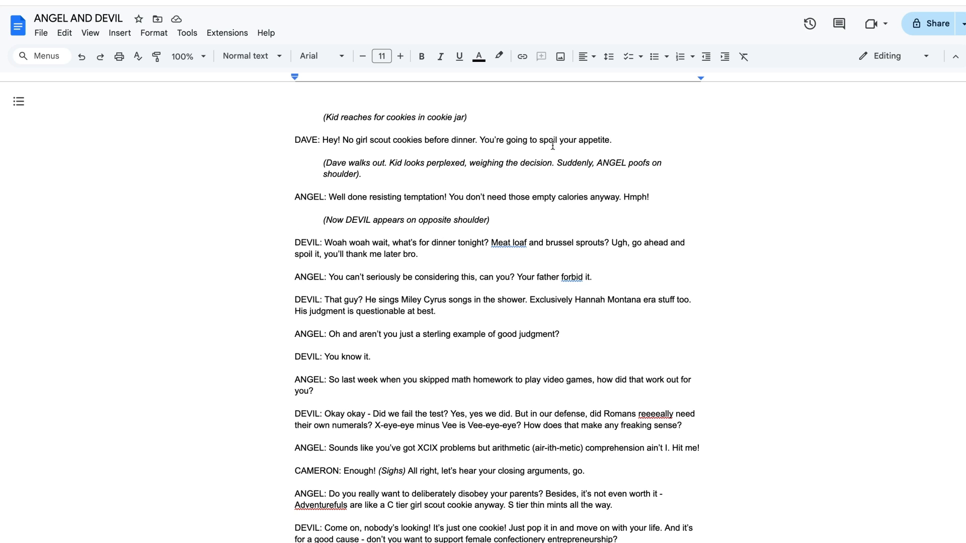
{"action": "scroll", "coordinate": [513, 228], "scroll_direction": "down", "scroll_amount": 7}
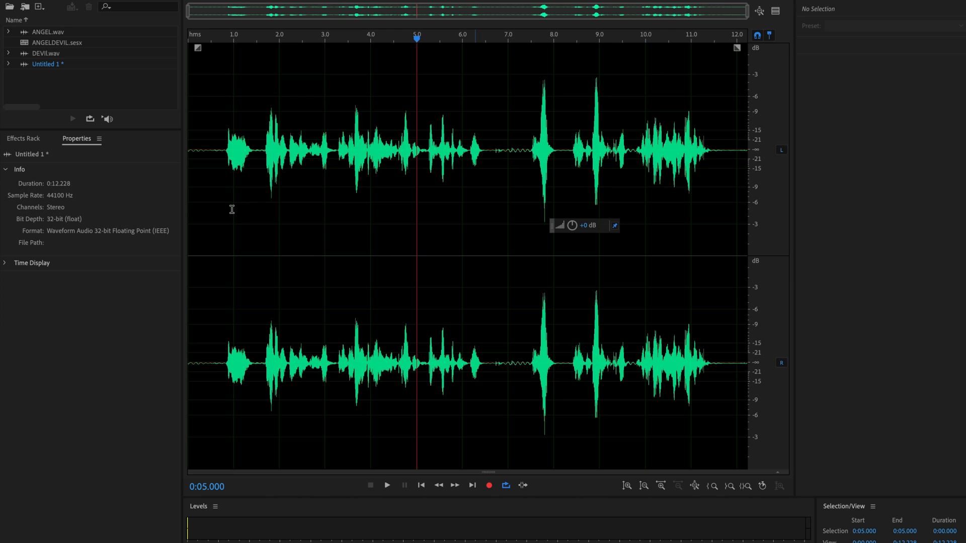
Switch to Adobe Audition and play the Untitled 1 voice recording from about 0.6 s to about 11.7 s
{"action": "left_click", "coordinate": [216, 212]}
{"action": "key", "text": "space"}
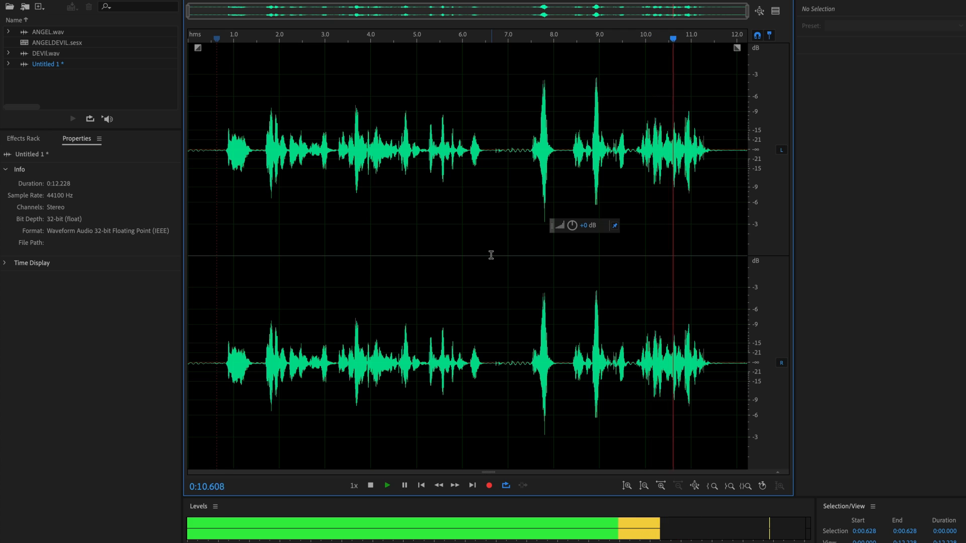
{"action": "key", "text": "space"}
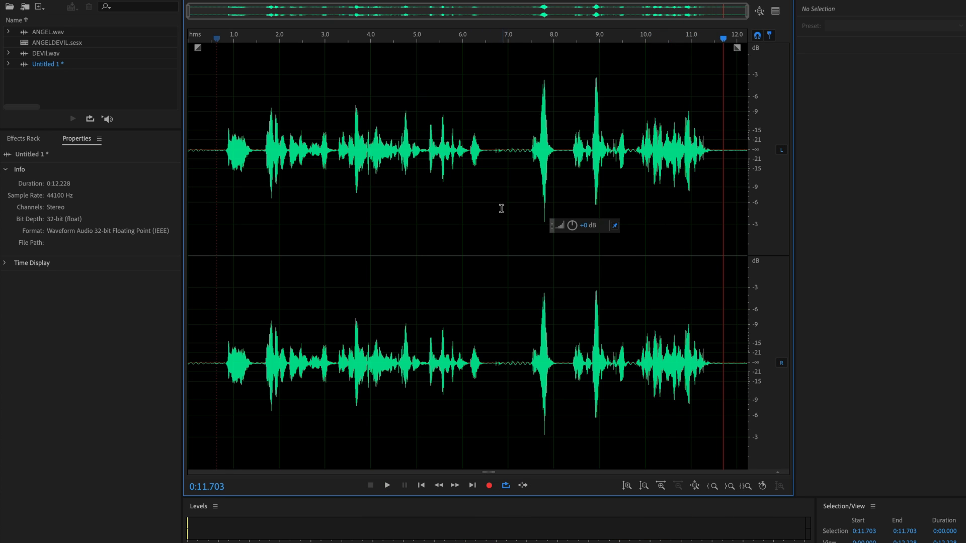
Select the first spoken section of the recording, about 0.58 s to 6.66 s, and open the Pitch Shifter effect for it
{"action": "left_click_drag", "start_coordinate": [493, 190], "coordinate": [217, 199]}
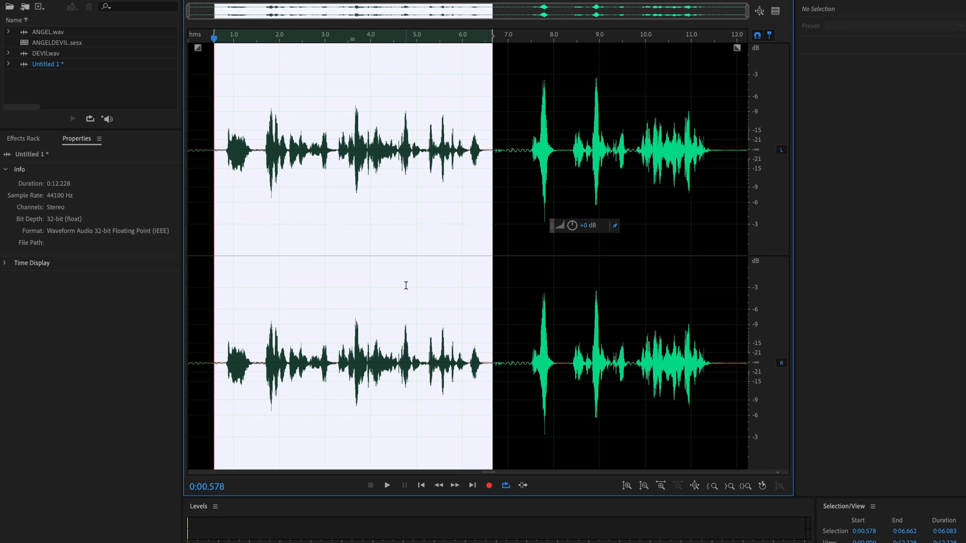
{"action": "left_click", "coordinate": [225, 7]}
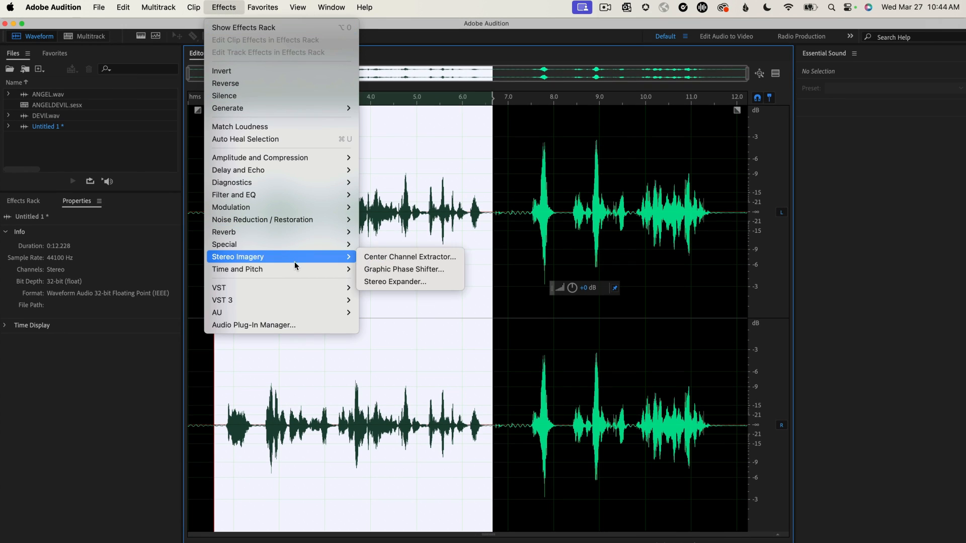
{"action": "mouse_move", "coordinate": [297, 271]}
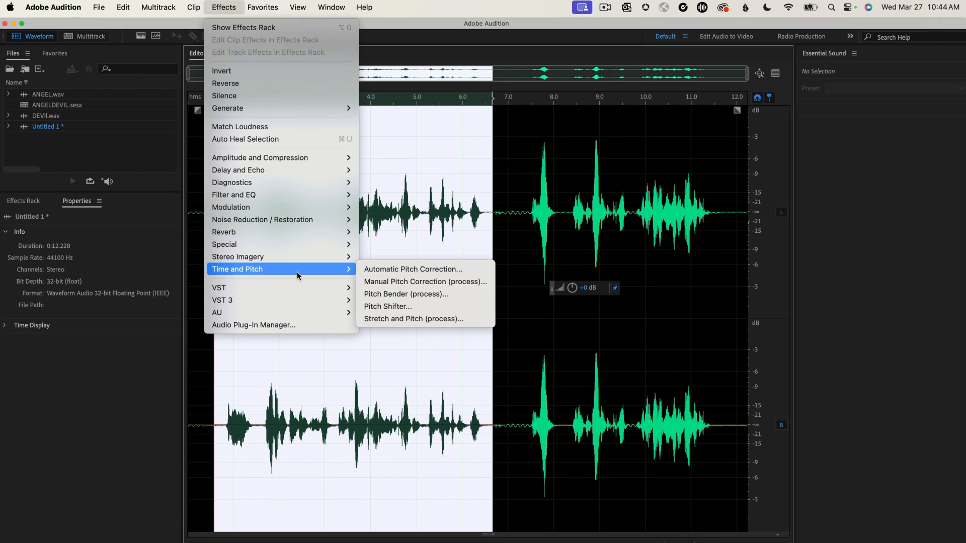
{"action": "left_click", "coordinate": [432, 307]}
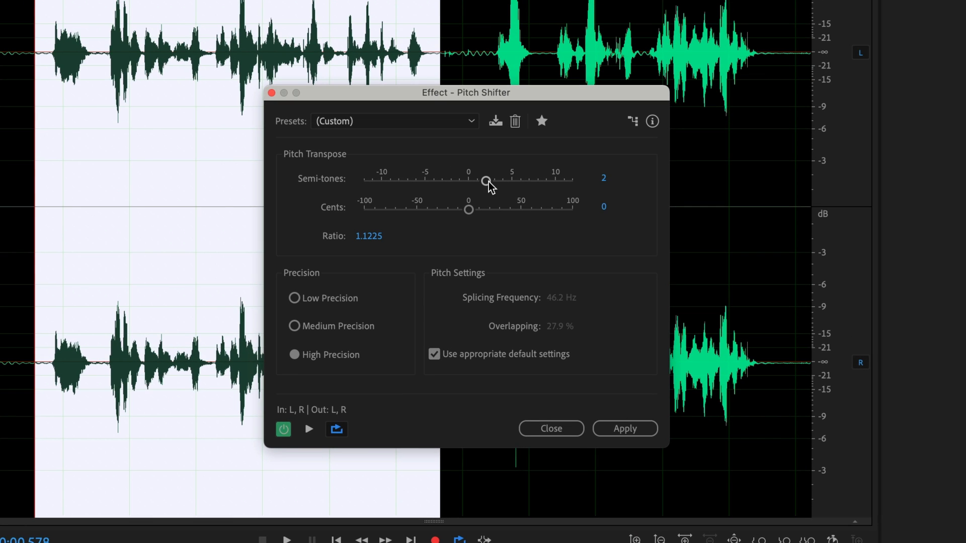
Preview the selected voice at 2 semi-tones, raise the pitch transpose to 6 semi-tones, and preview it again
{"action": "left_click_drag", "start_coordinate": [487, 182], "coordinate": [490, 182]}
{"action": "left_click", "coordinate": [308, 429]}
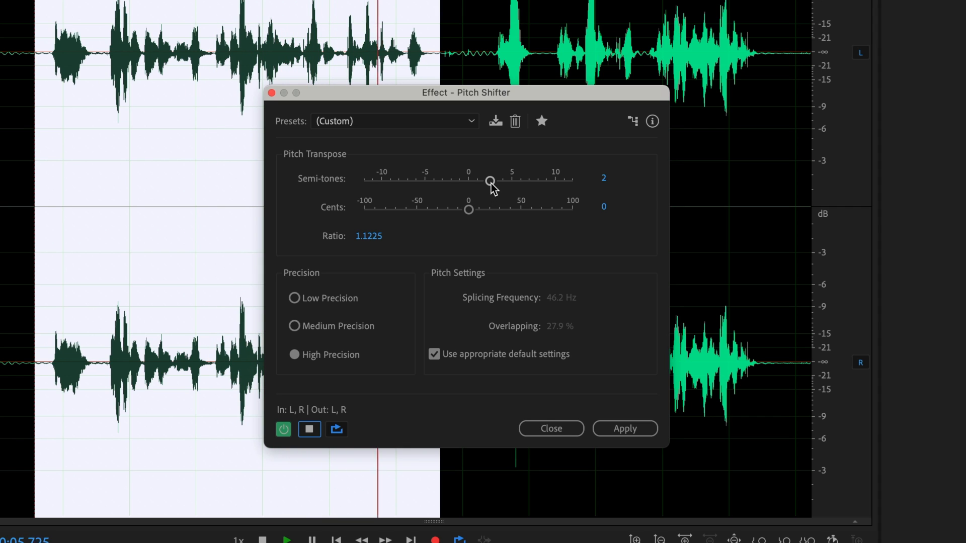
{"action": "left_click_drag", "start_coordinate": [491, 182], "coordinate": [525, 188]}
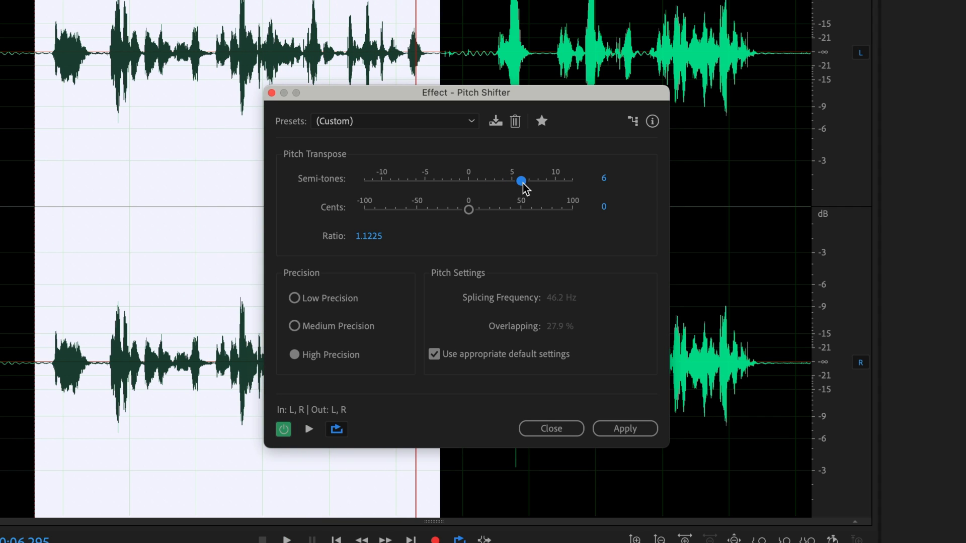
{"action": "key", "text": "space"}
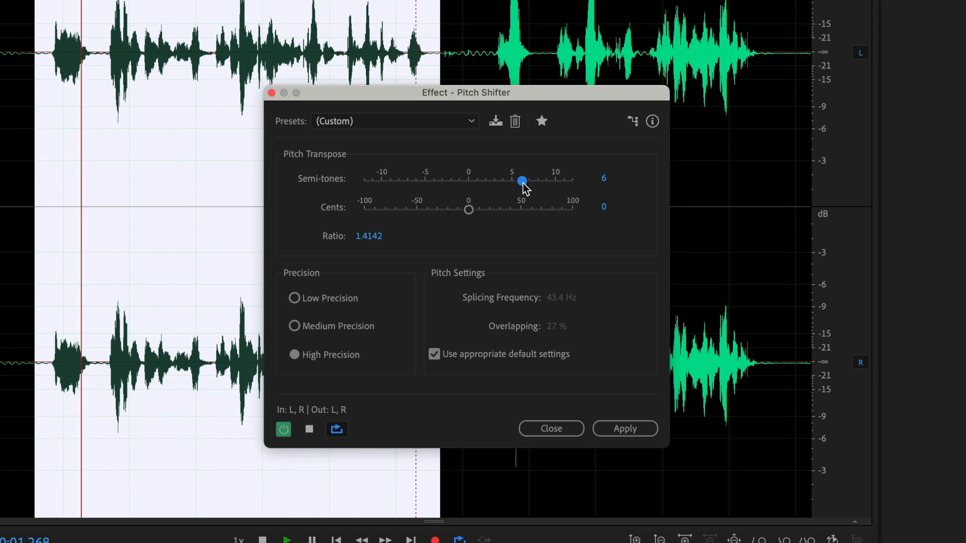
Lower the pitch transpose to 3 semi-tones, preview the first spoken section, and close Pitch Shifter without applying it
{"action": "key", "text": "space"}
{"action": "left_click_drag", "start_coordinate": [523, 185], "coordinate": [486, 182]}
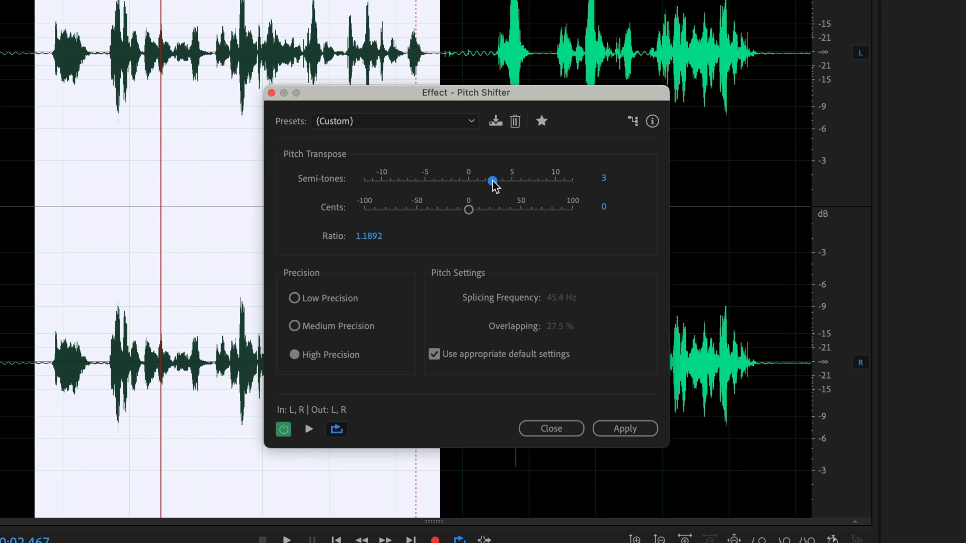
{"action": "key", "text": "space"}
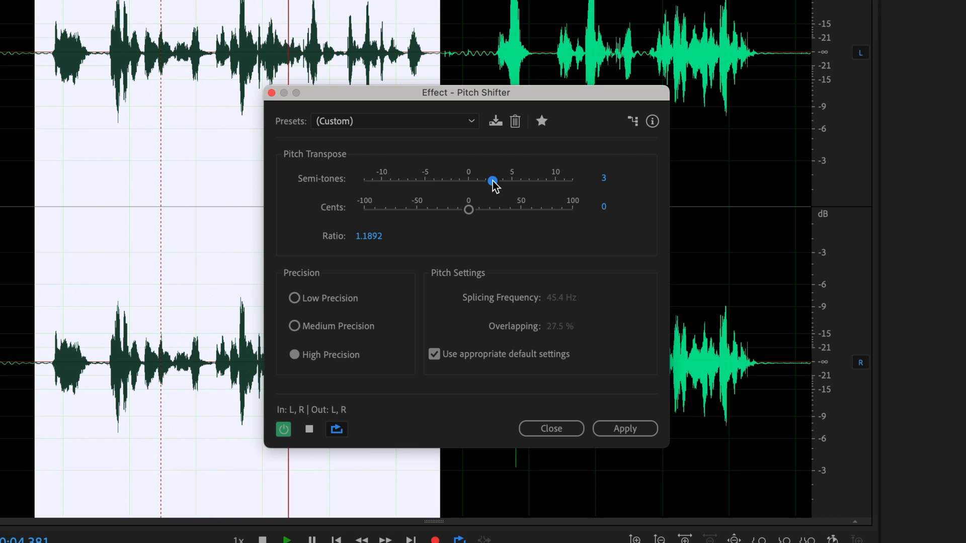
{"action": "key", "text": "space"}
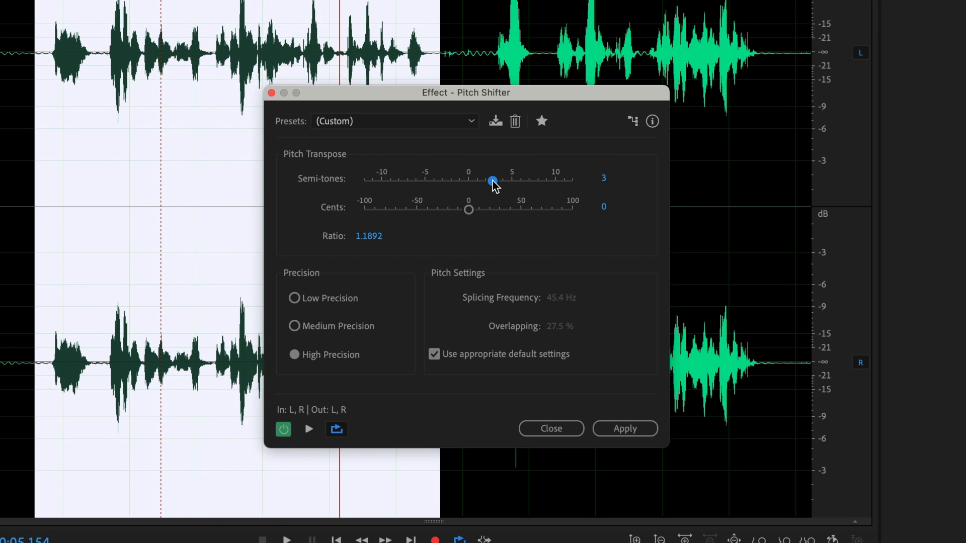
{"action": "left_click", "coordinate": [551, 428]}
{"action": "left_click", "coordinate": [431, 171]}
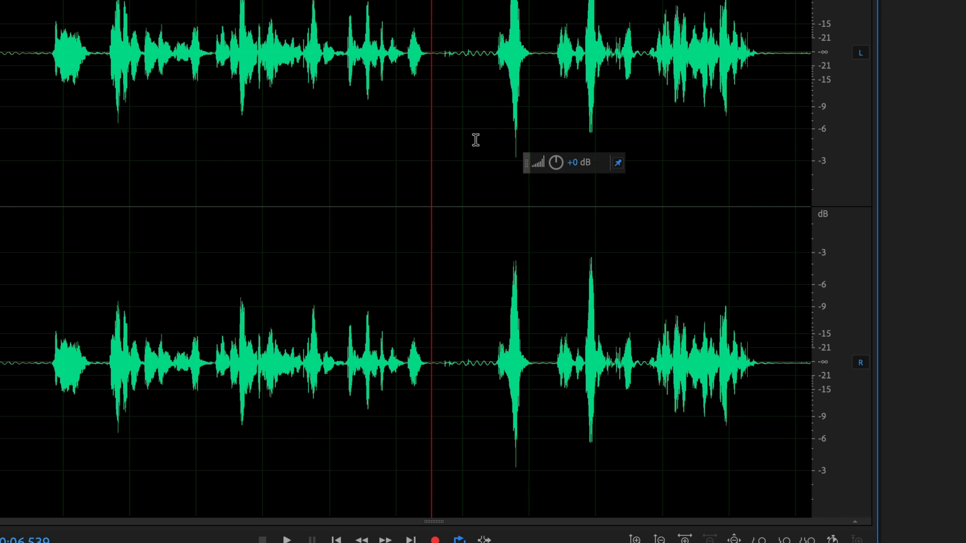
Select the second spoken section from about 7.2 s onward and set its Pitch Shifter transpose to -3 semi-tones
{"action": "left_click_drag", "start_coordinate": [476, 140], "coordinate": [779, 137]}
{"action": "left_click", "coordinate": [43, 0]}
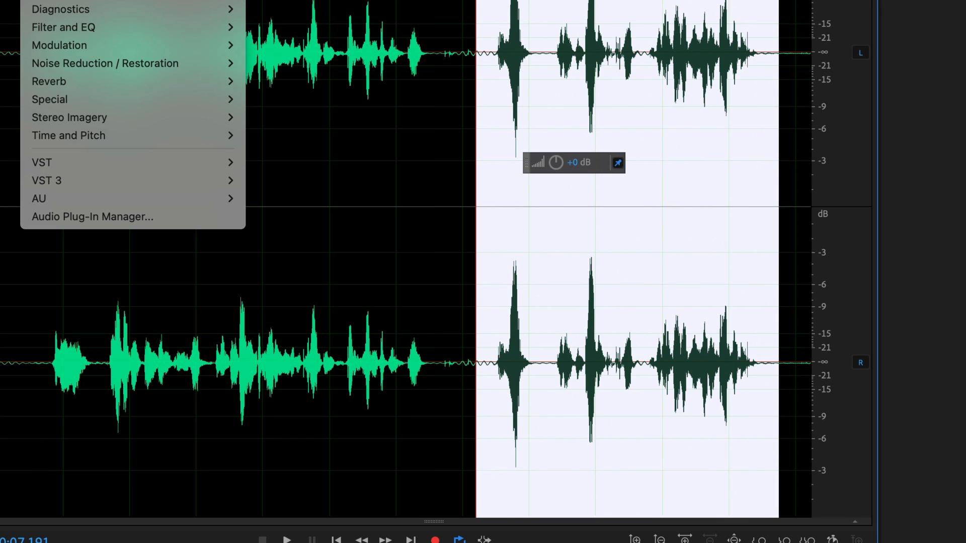
{"action": "mouse_move", "coordinate": [101, 135]}
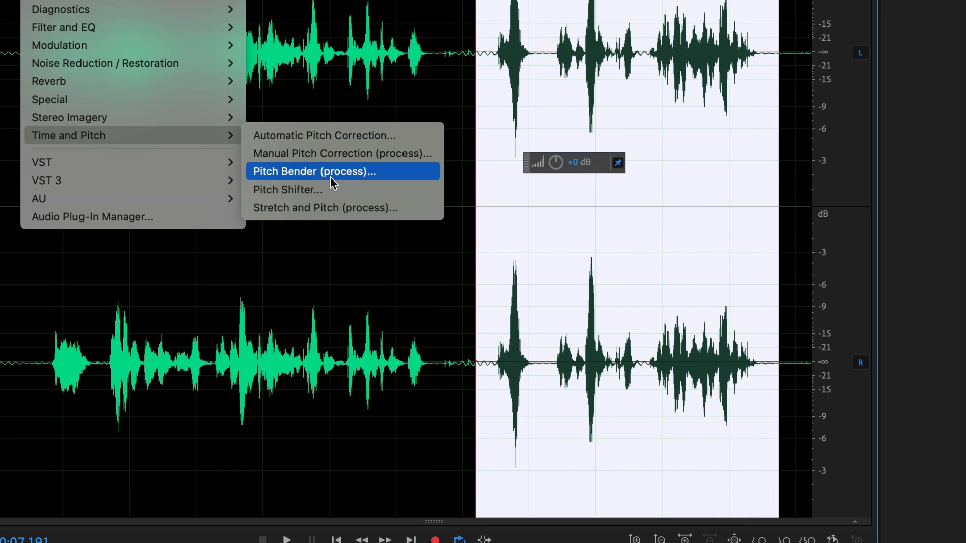
{"action": "left_click", "coordinate": [333, 190]}
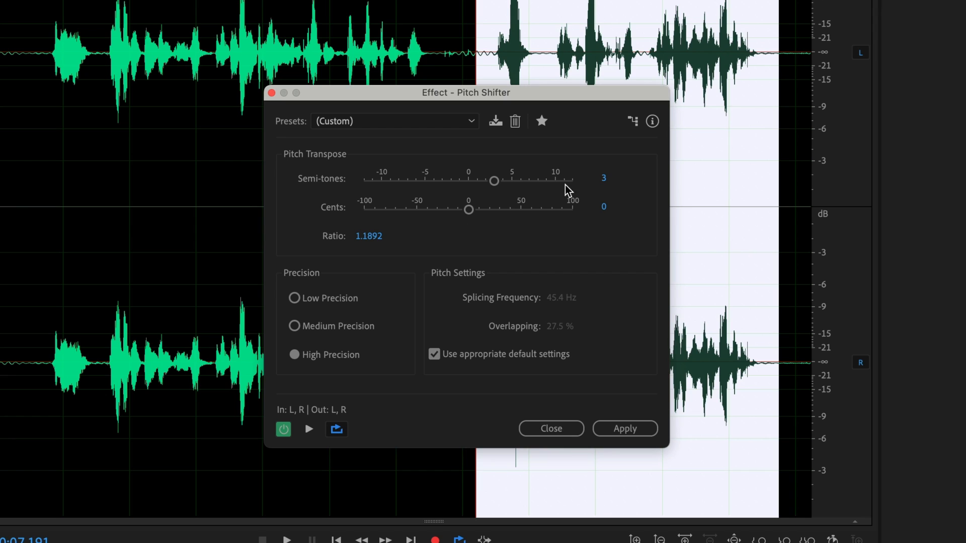
{"action": "left_click_drag", "start_coordinate": [501, 176], "coordinate": [444, 180]}
Preview the second section with the pitch shift bypassed and re-enabled, and close the effect without applying it
{"action": "left_click", "coordinate": [284, 429]}
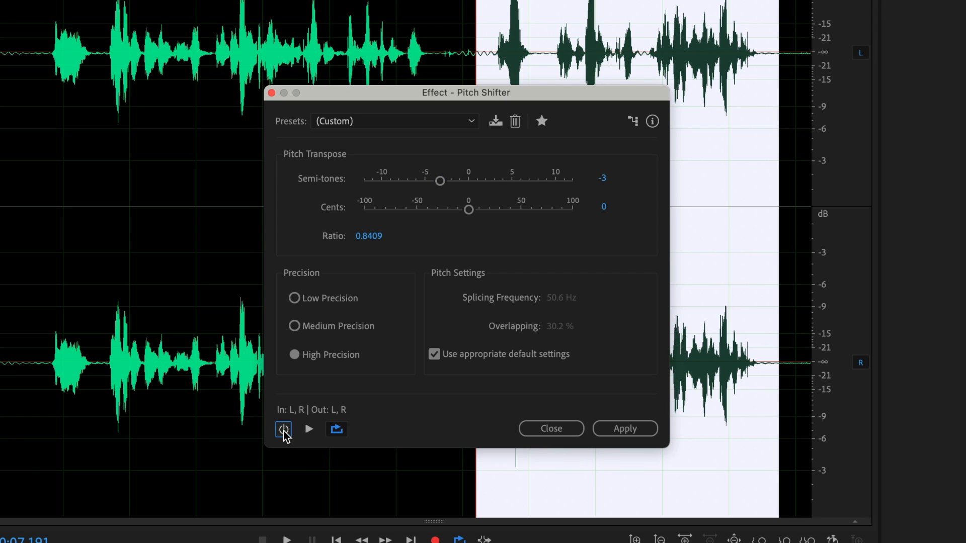
{"action": "key", "text": "space"}
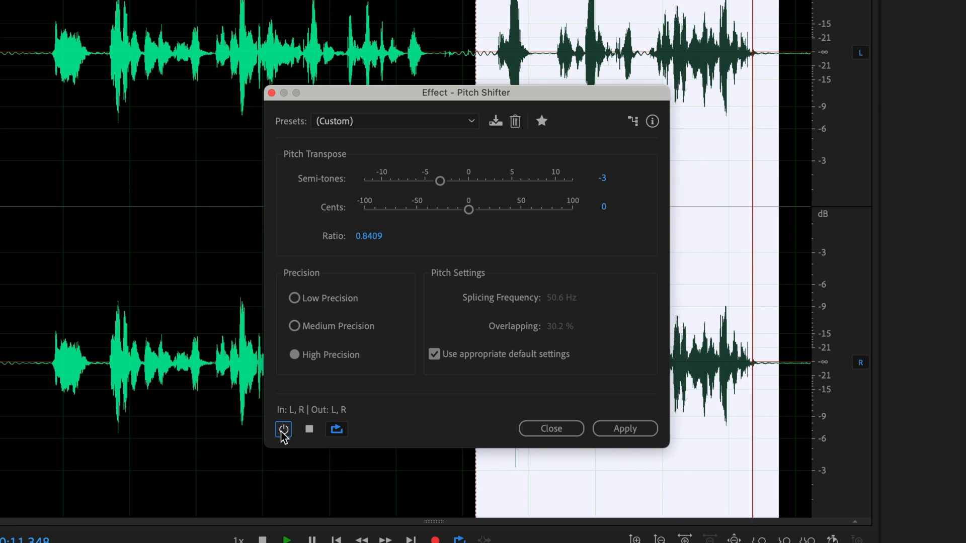
{"action": "left_click", "coordinate": [283, 430]}
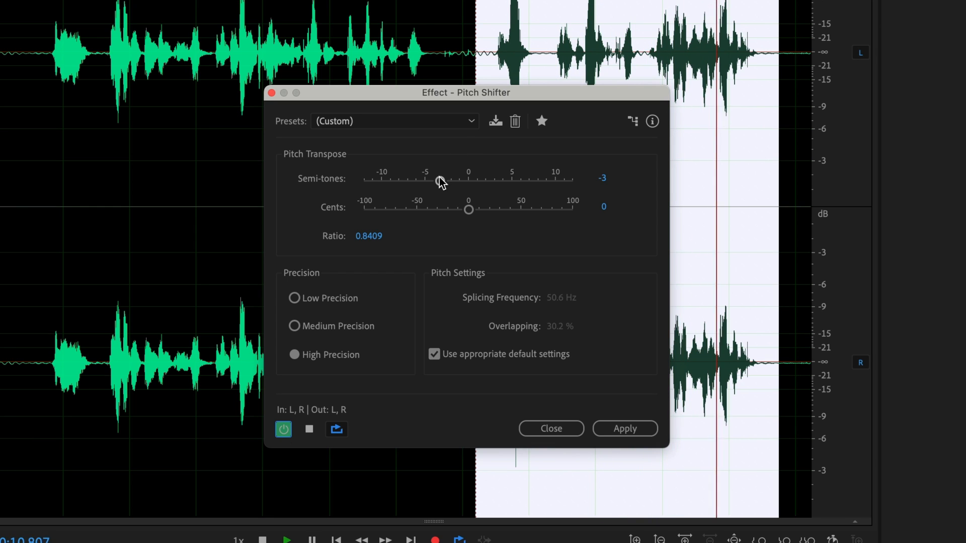
{"action": "left_click_drag", "start_coordinate": [441, 181], "coordinate": [445, 182]}
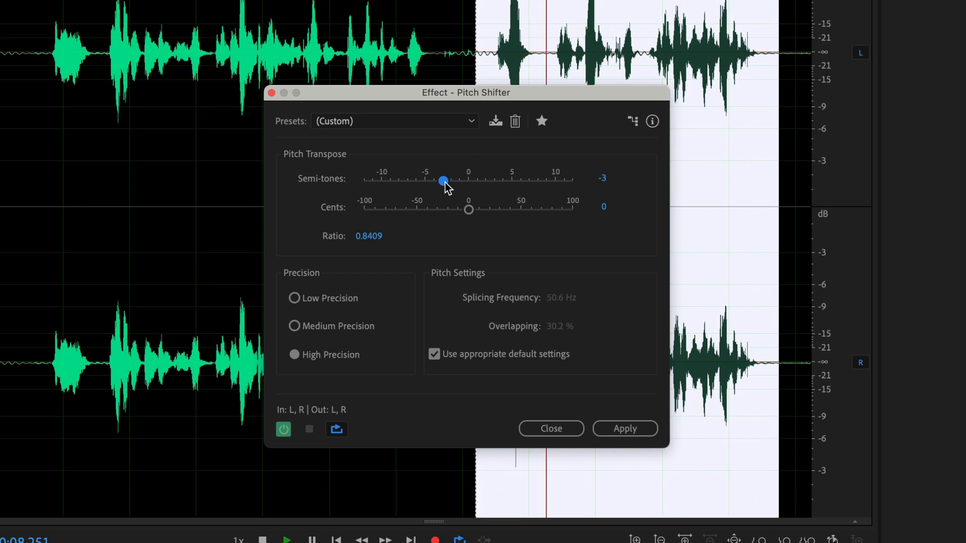
{"action": "key", "text": "space"}
{"action": "left_click_drag", "start_coordinate": [611, 96], "coordinate": [510, 54]}
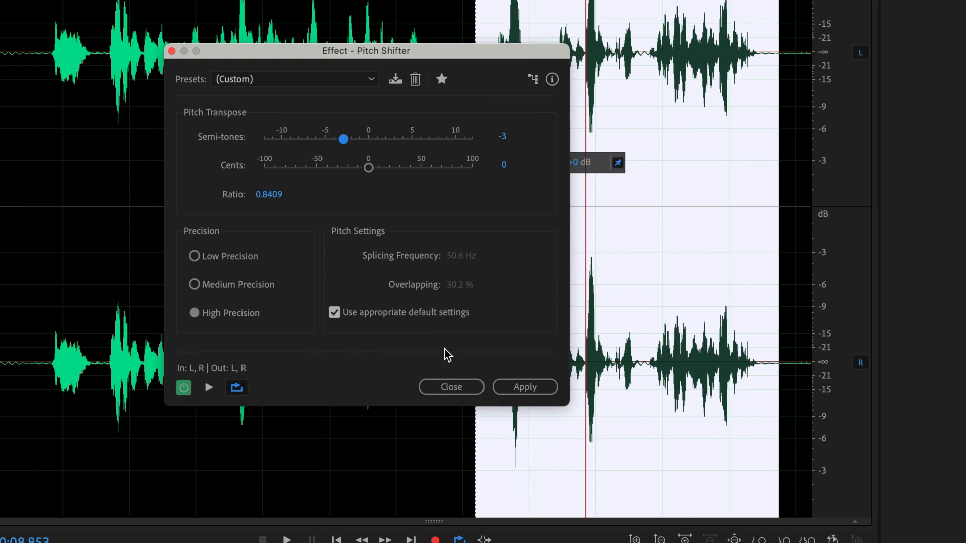
{"action": "left_click", "coordinate": [452, 387]}
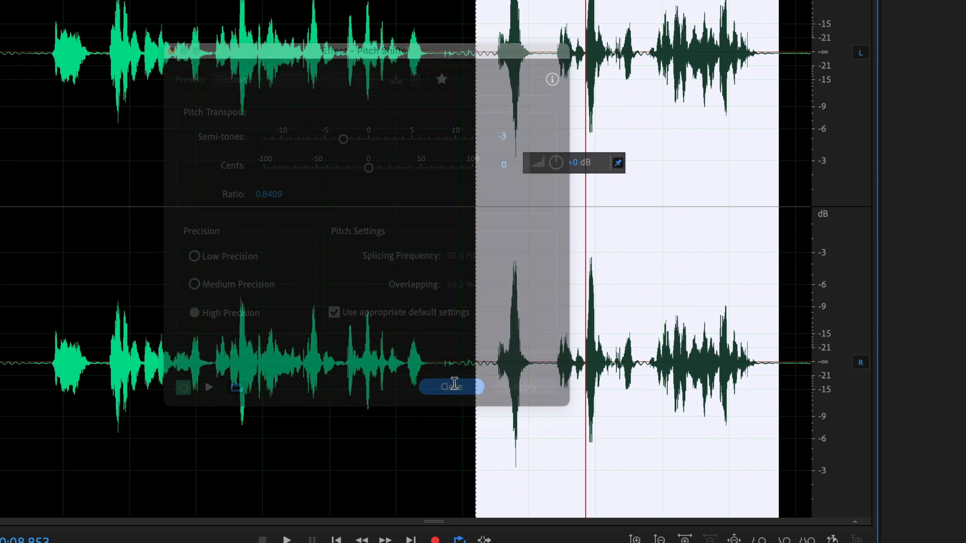
{"action": "left_click", "coordinate": [614, 311]}
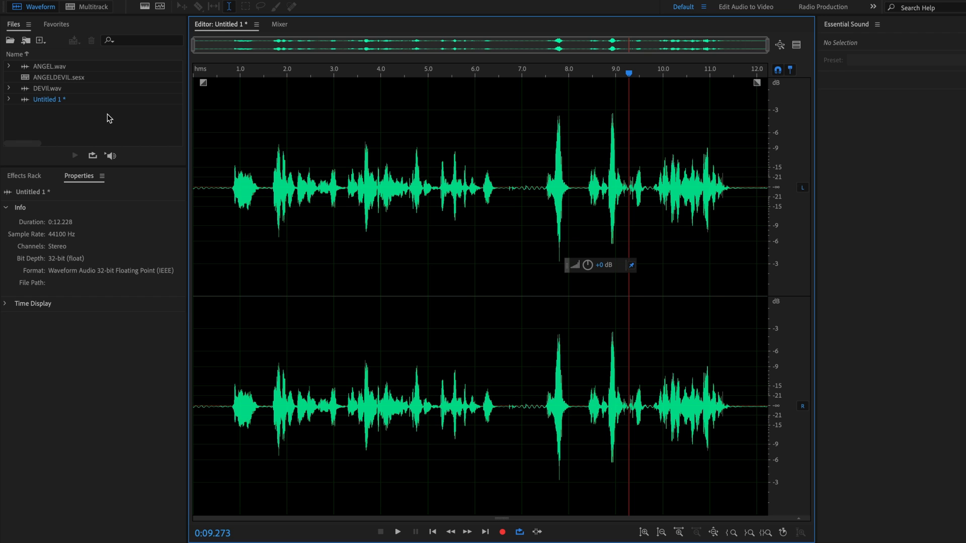
Open the ANGELDEVIL.sesx multitrack session and move the playhead to its start
{"action": "left_click", "coordinate": [109, 118]}
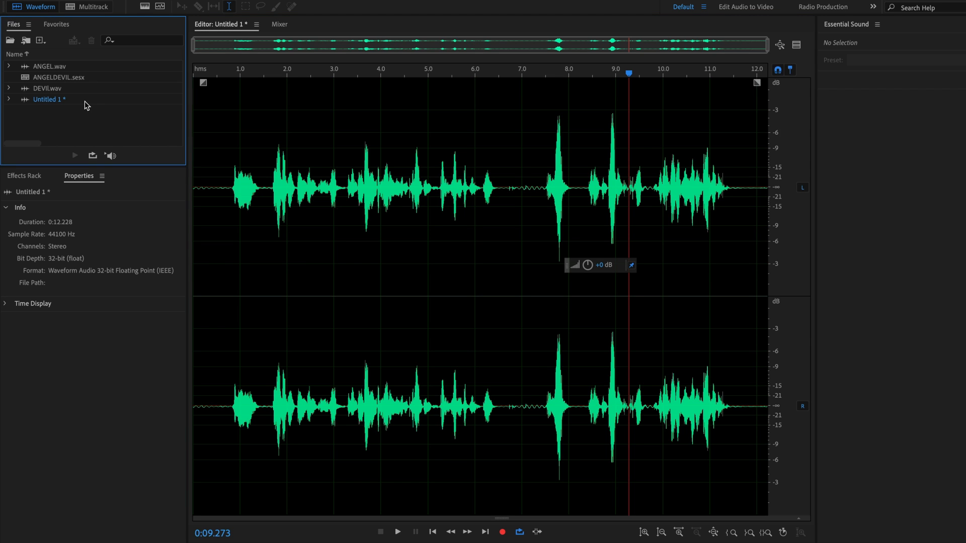
{"action": "left_click", "coordinate": [58, 89]}
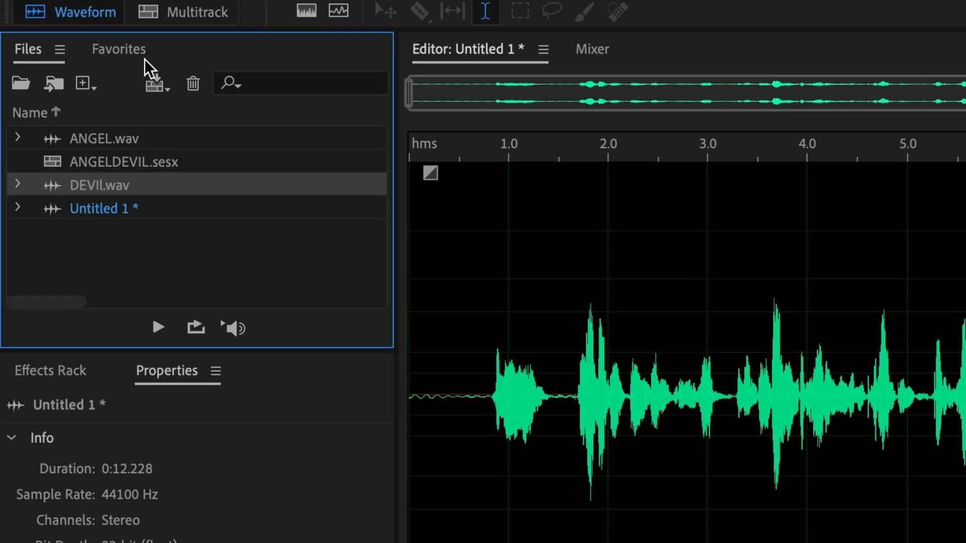
{"action": "left_click", "coordinate": [158, 87]}
{"action": "left_click", "coordinate": [249, 126]}
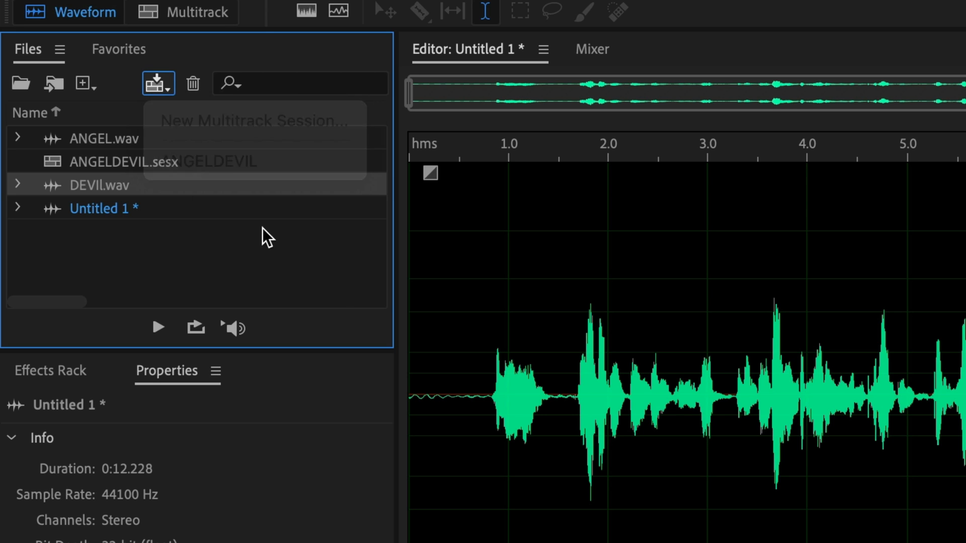
{"action": "double_click", "coordinate": [144, 164]}
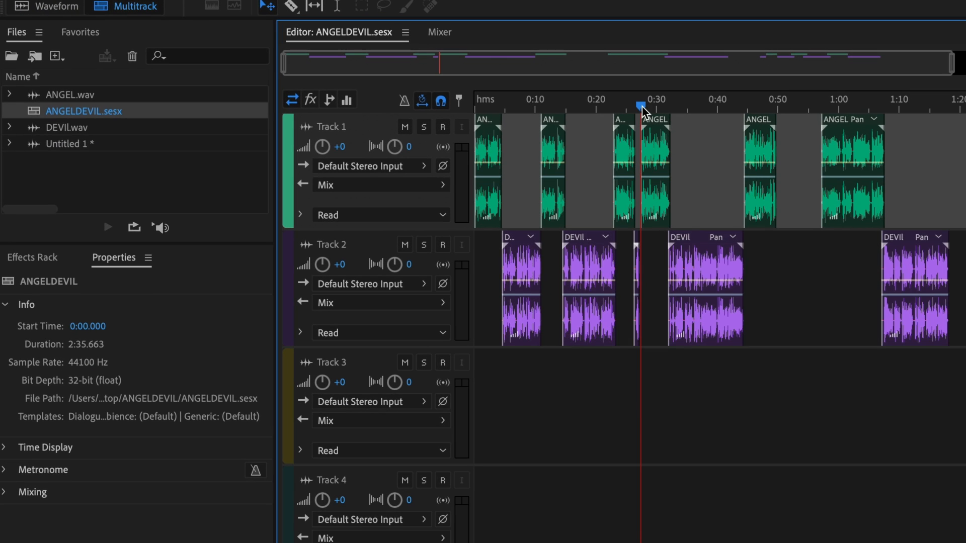
{"action": "left_click_drag", "start_coordinate": [642, 106], "coordinate": [294, 109]}
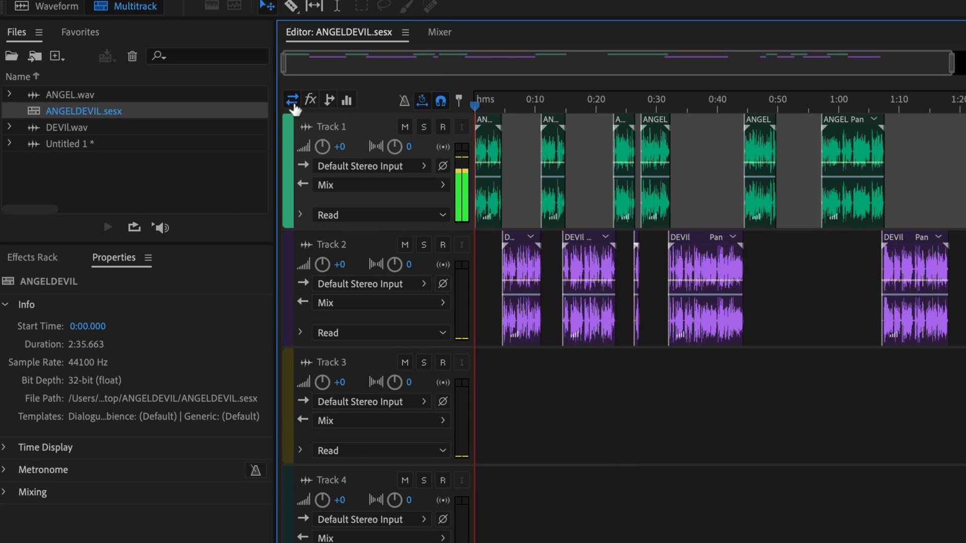
Rename Track 1 as ANGEL and Track 2 as DEVIL
{"action": "left_click", "coordinate": [334, 133]}
{"action": "type", "text": "A"}
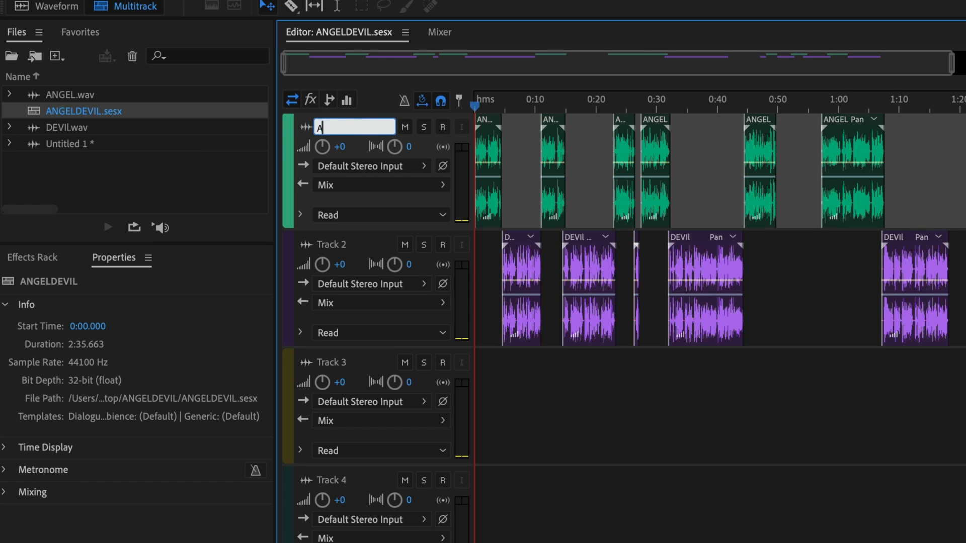
{"action": "type", "text": "NGEL"}
{"action": "key", "text": "Return"}
{"action": "left_click", "coordinate": [346, 244]}
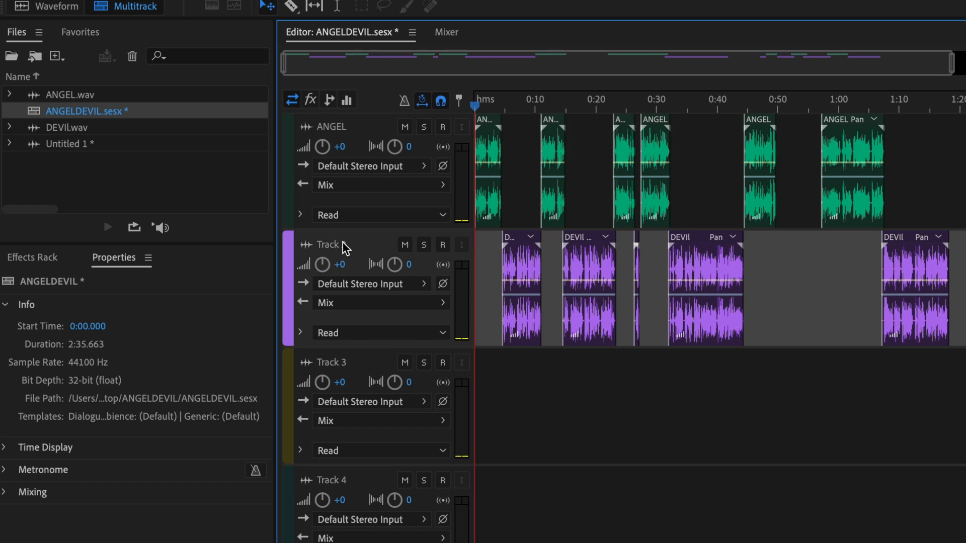
{"action": "type", "text": "DEVIL"}
{"action": "key", "text": "Return"}
{"action": "left_click", "coordinate": [519, 108]}
{"action": "mouse_move", "coordinate": [499, 106]}
{"action": "left_mouse_down"}
{"action": "mouse_move", "coordinate": [455, 106]}
{"action": "mouse_move", "coordinate": [511, 105]}
{"action": "left_mouse_up"}
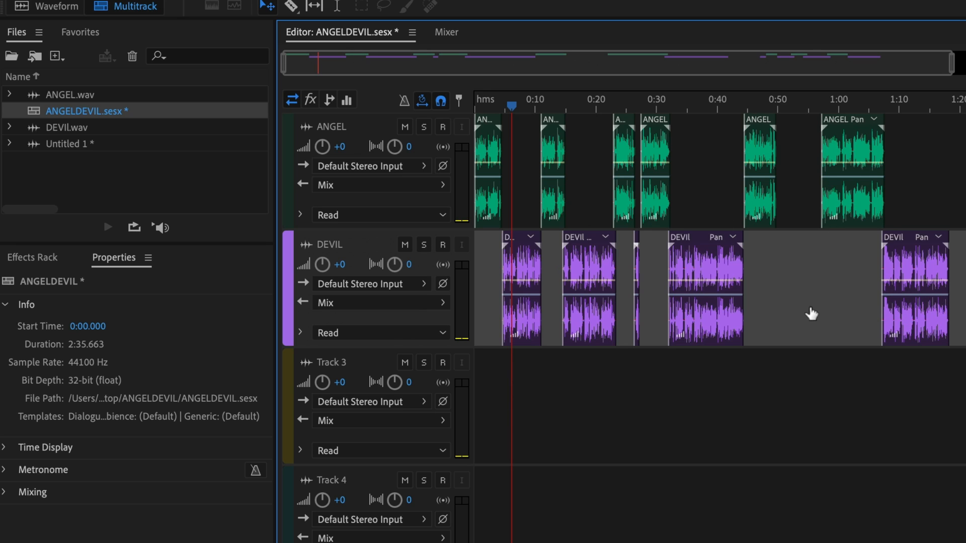
{"action": "key", "text": "equal"}
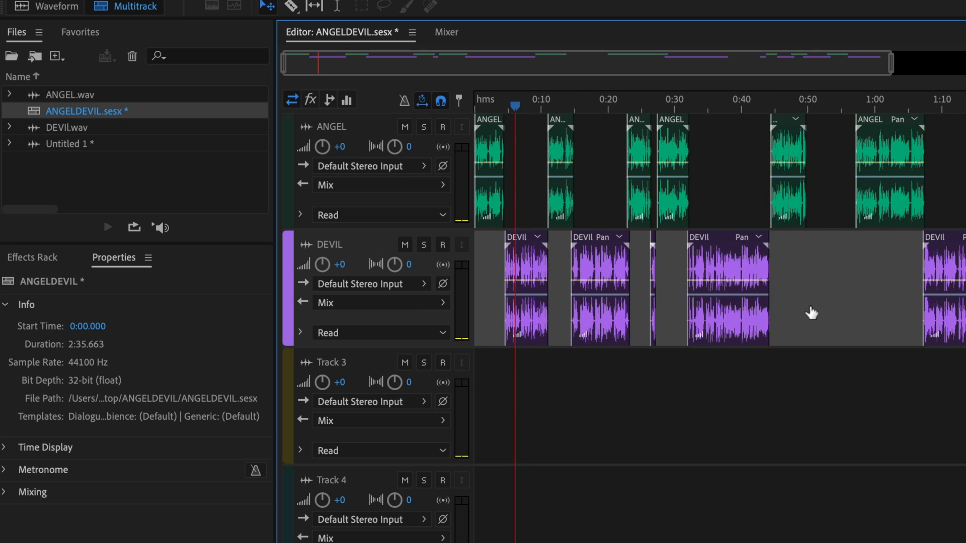
{"action": "left_click", "coordinate": [835, 107]}
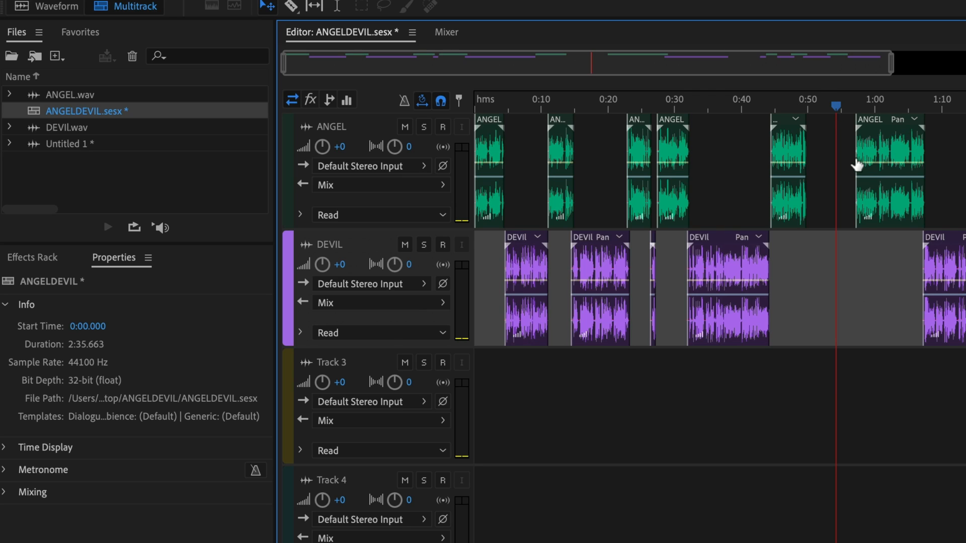
{"action": "left_click", "coordinate": [849, 164]}
{"action": "left_click", "coordinate": [790, 105]}
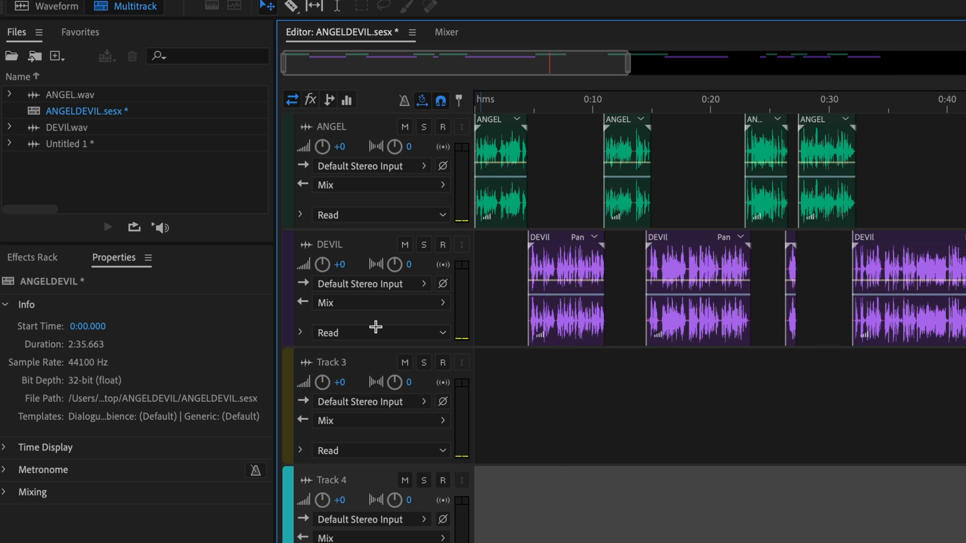
Place the full ANGEL.wav recording at the start of Track 4 and play from just before its second spoken phrase
{"action": "left_click_drag", "start_coordinate": [52, 99], "coordinate": [483, 481]}
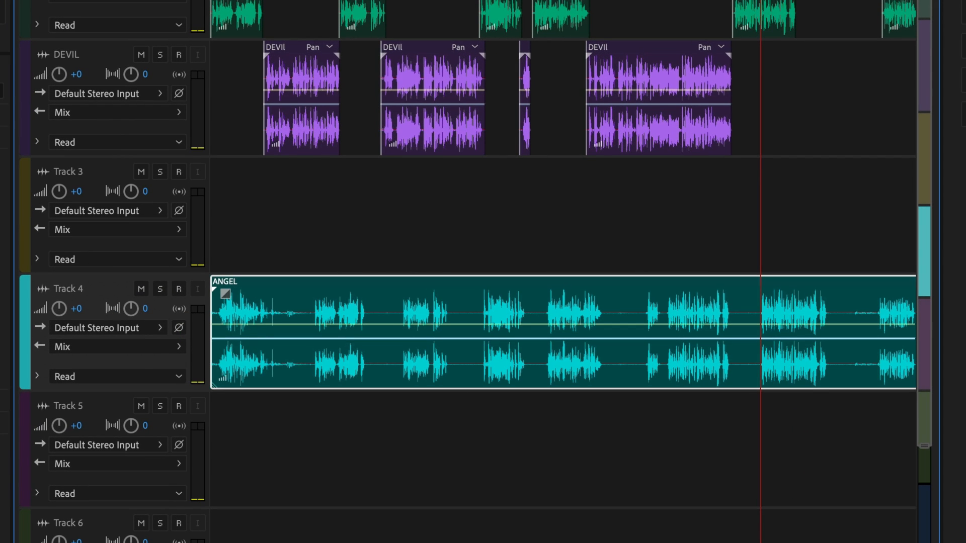
{"action": "key", "text": "space"}
{"action": "left_click", "coordinate": [301, 5]}
{"action": "key", "text": "space"}
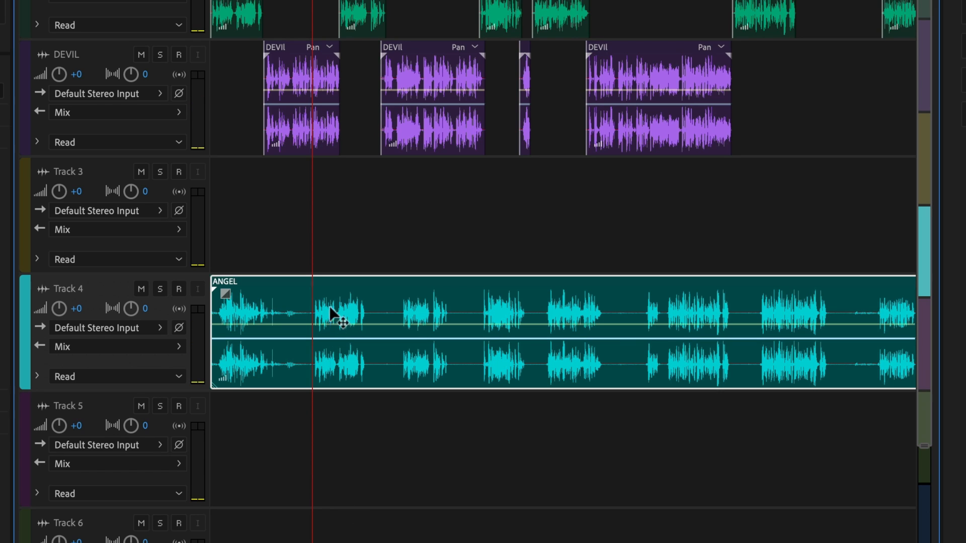
Split the Track 4 ANGEL clip just before and after its second spoken phrase and delete the leading piece
{"action": "key", "text": "r"}
{"action": "left_click", "coordinate": [315, 287]}
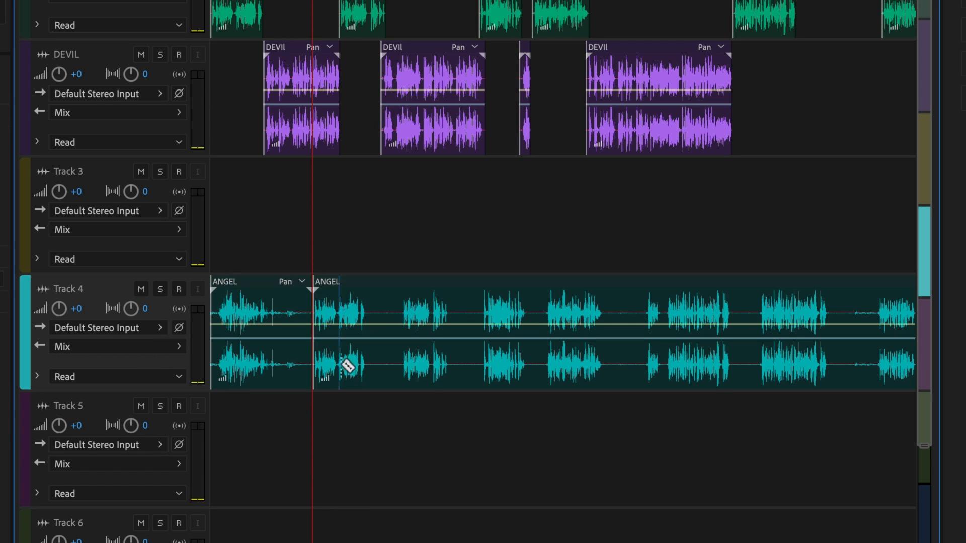
{"action": "left_click", "coordinate": [372, 297]}
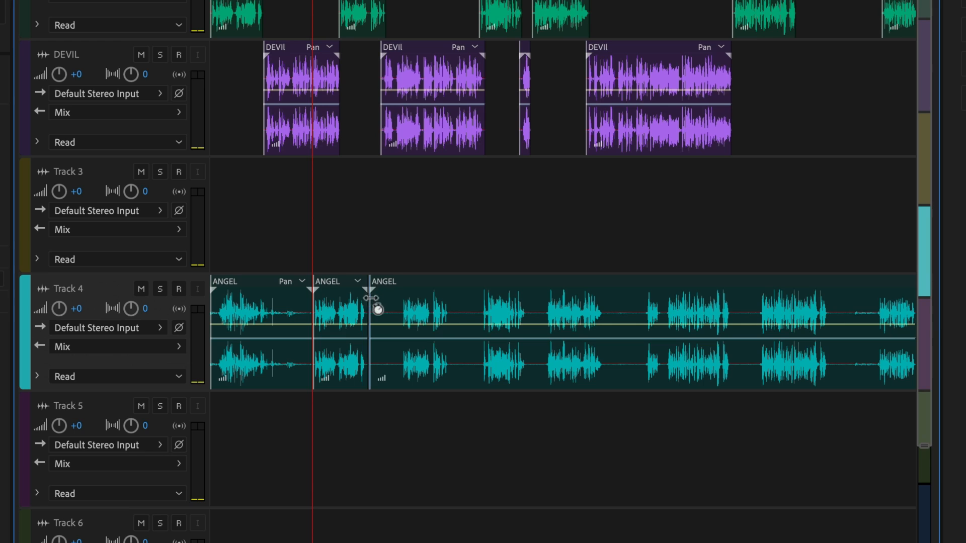
{"action": "key", "text": "v"}
{"action": "left_click", "coordinate": [234, 291]}
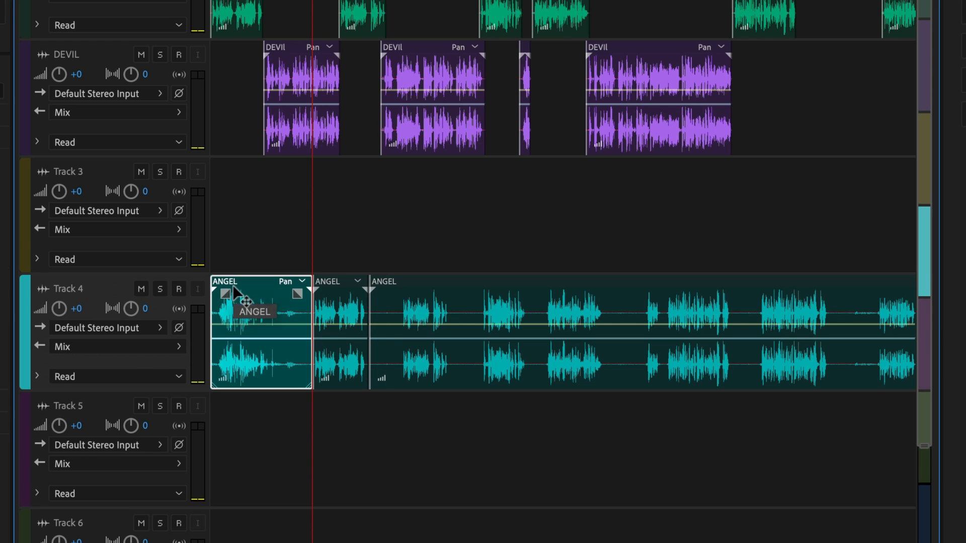
{"action": "key", "text": "Delete"}
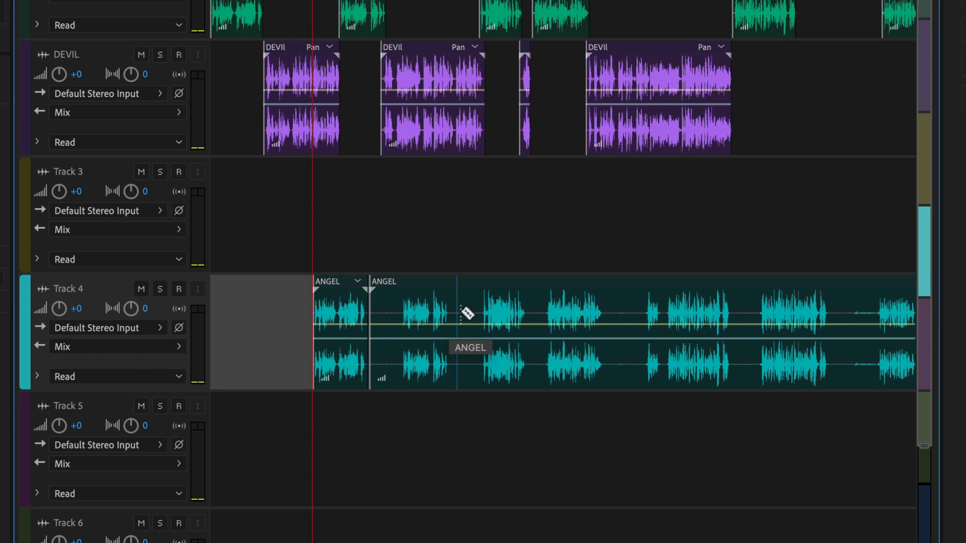
Split the remaining ANGEL recording on Track 4 at four more gaps to isolate the following spoken phrases
{"action": "left_click", "coordinate": [479, 301]}
{"action": "left_click", "coordinate": [528, 304]}
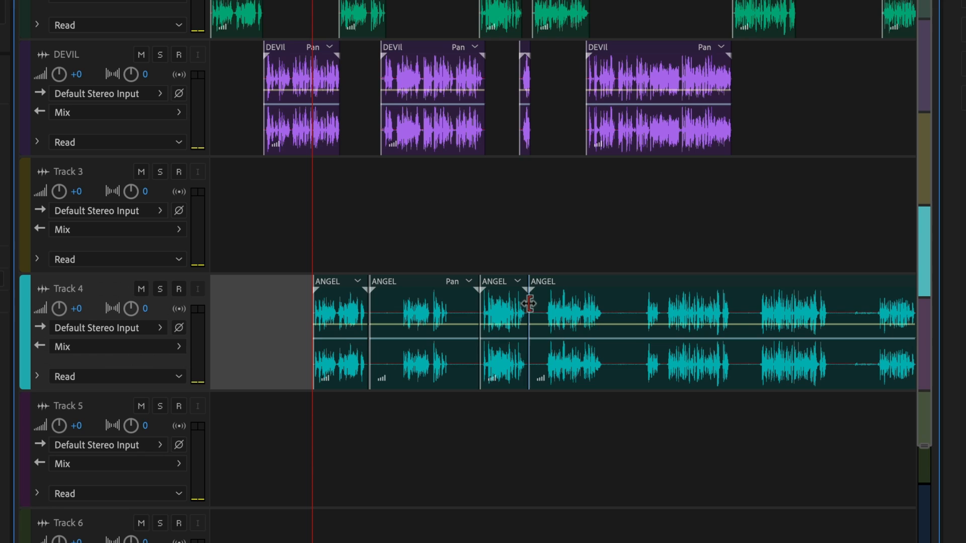
{"action": "left_click", "coordinate": [641, 304]}
{"action": "left_click", "coordinate": [734, 303]}
{"action": "key", "text": "v"}
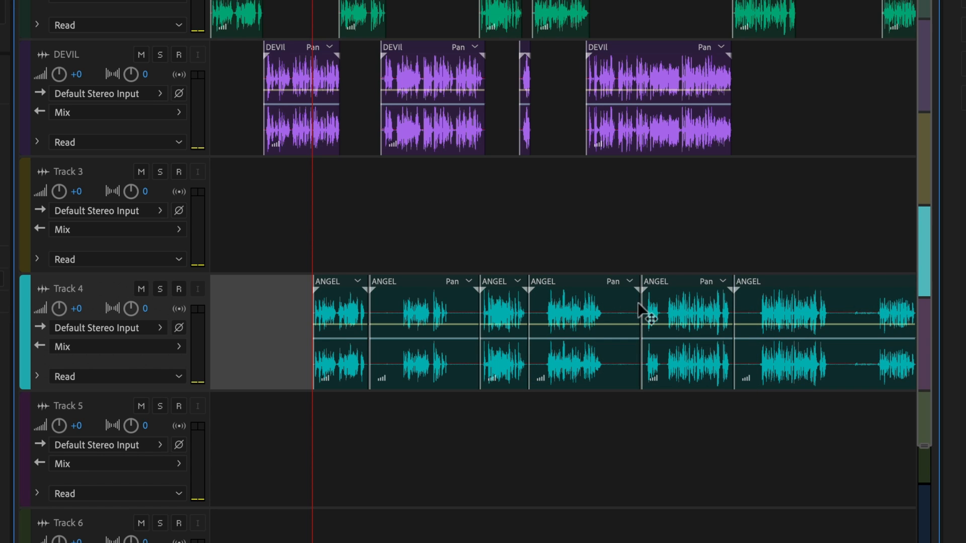
Delete the two unwanted ANGEL pieces between the kept takes on Track 4 and move the second remaining clip earlier
{"action": "left_click", "coordinate": [597, 304]}
{"action": "key", "text": "Delete"}
{"action": "left_click", "coordinate": [421, 304]}
{"action": "key", "text": "Delete"}
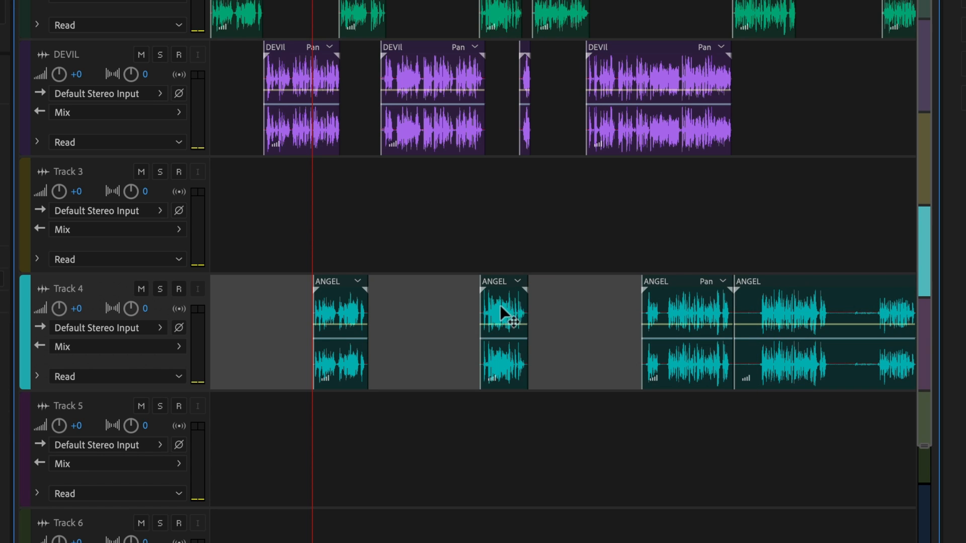
{"action": "left_click_drag", "start_coordinate": [500, 305], "coordinate": [450, 317]}
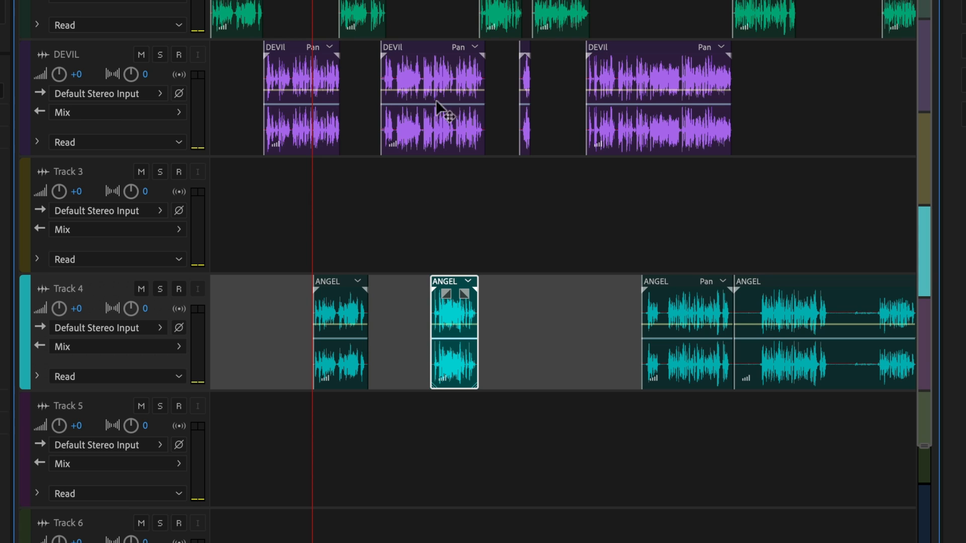
Delete all the remaining ANGEL clips from Track 4
{"action": "left_click_drag", "start_coordinate": [680, 329], "coordinate": [649, 316]}
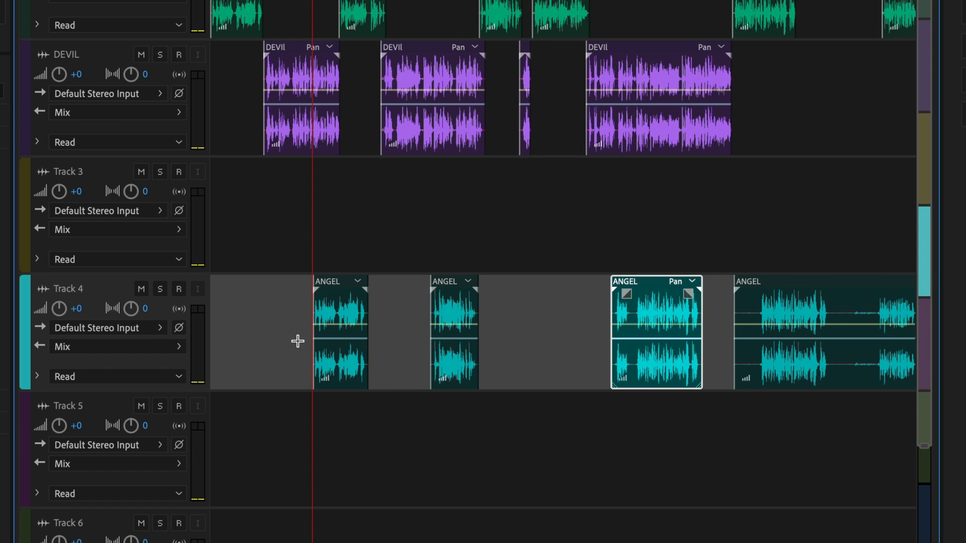
{"action": "left_click_drag", "start_coordinate": [297, 341], "coordinate": [881, 335]}
{"action": "key", "text": "Delete"}
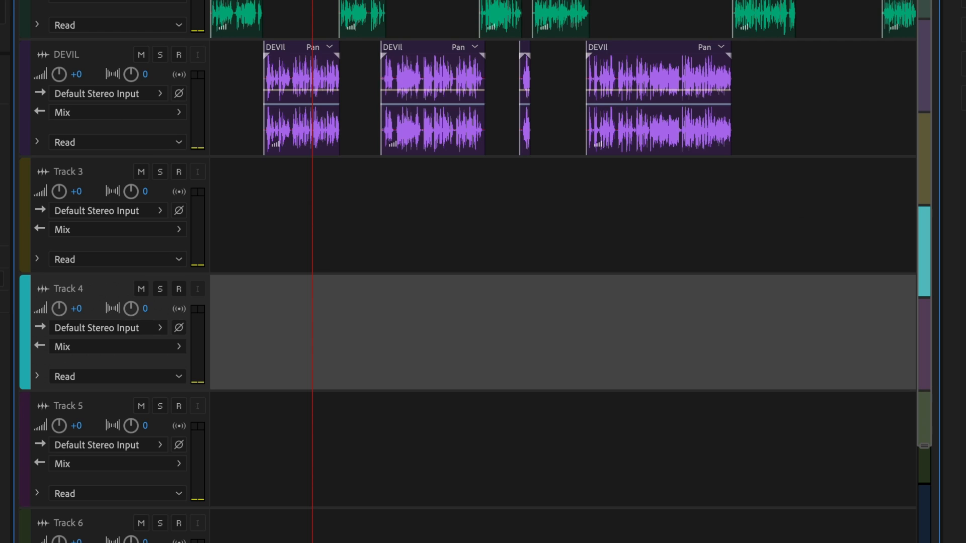
Return the playhead to the start of the session and mute the DEVIL track
{"action": "left_click_drag", "start_coordinate": [405, 50], "coordinate": [312, 55]}
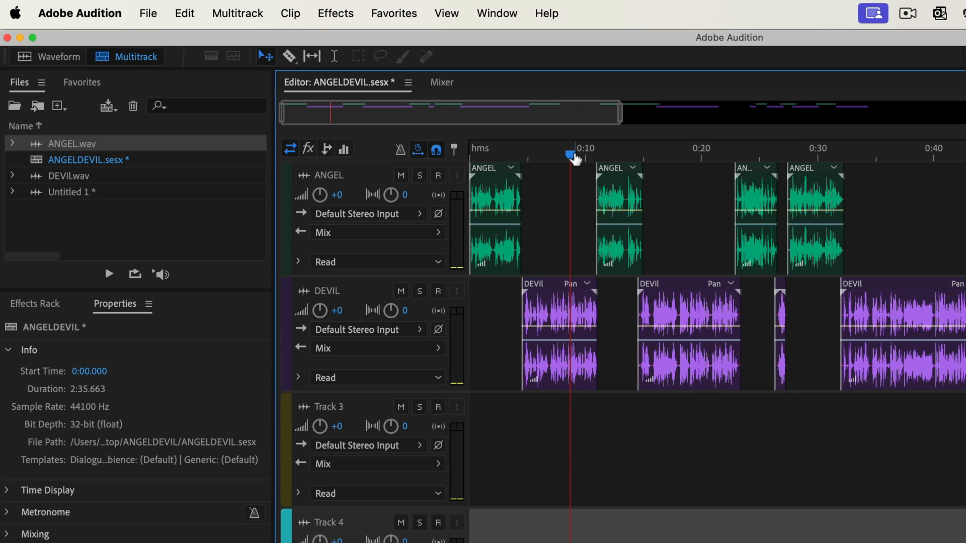
{"action": "left_click", "coordinate": [463, 157]}
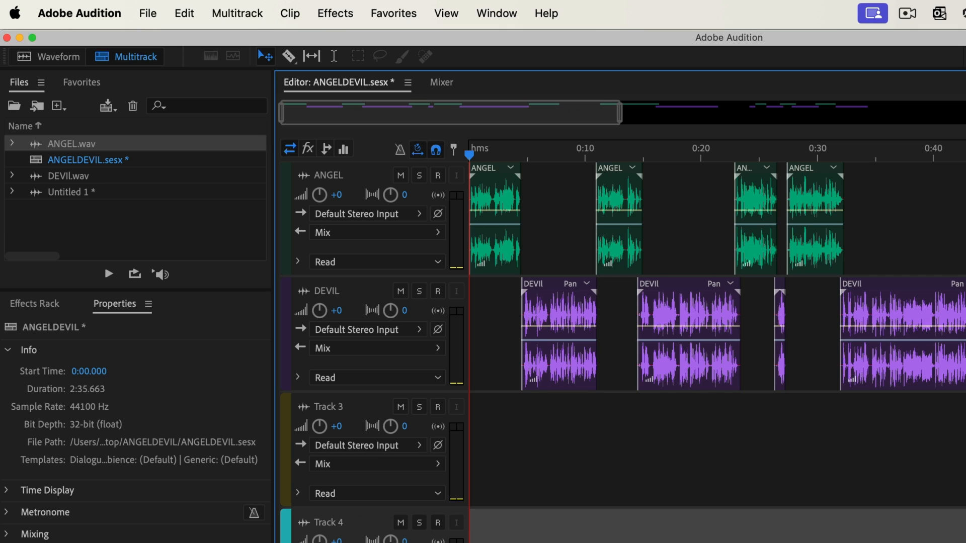
{"action": "left_click", "coordinate": [400, 291]}
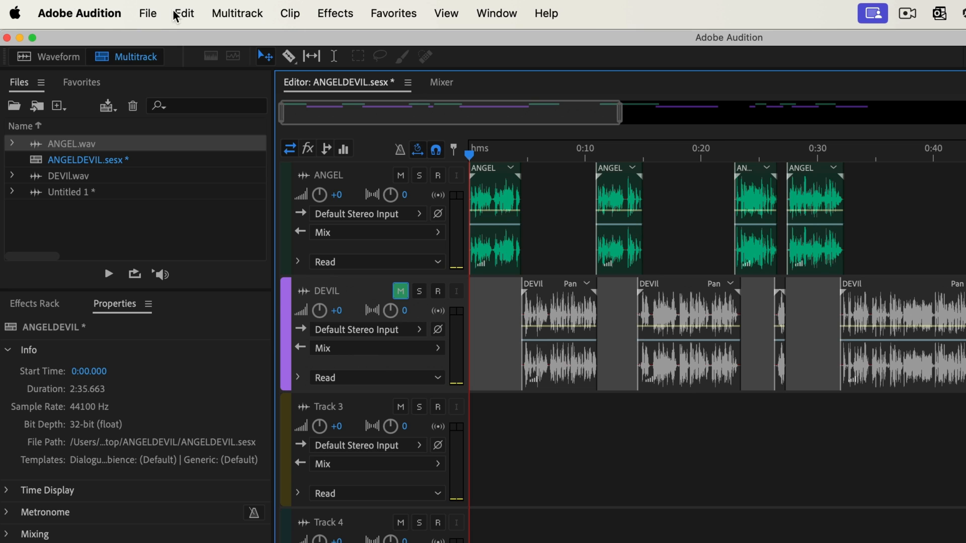
Bring up the multitrack mixdown export settings for the entire session and close them without exporting
{"action": "left_click", "coordinate": [151, 14]}
{"action": "mouse_move", "coordinate": [255, 362]}
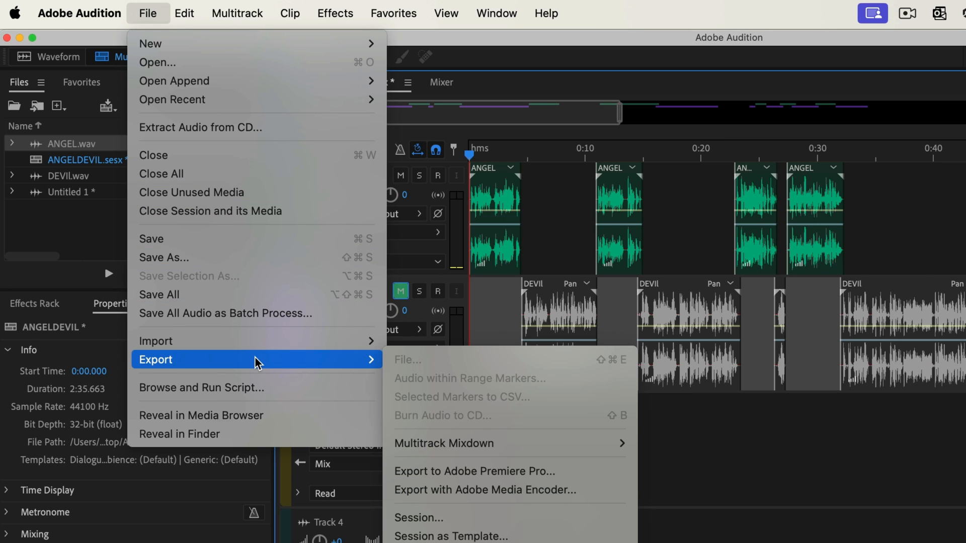
{"action": "mouse_move", "coordinate": [495, 445]}
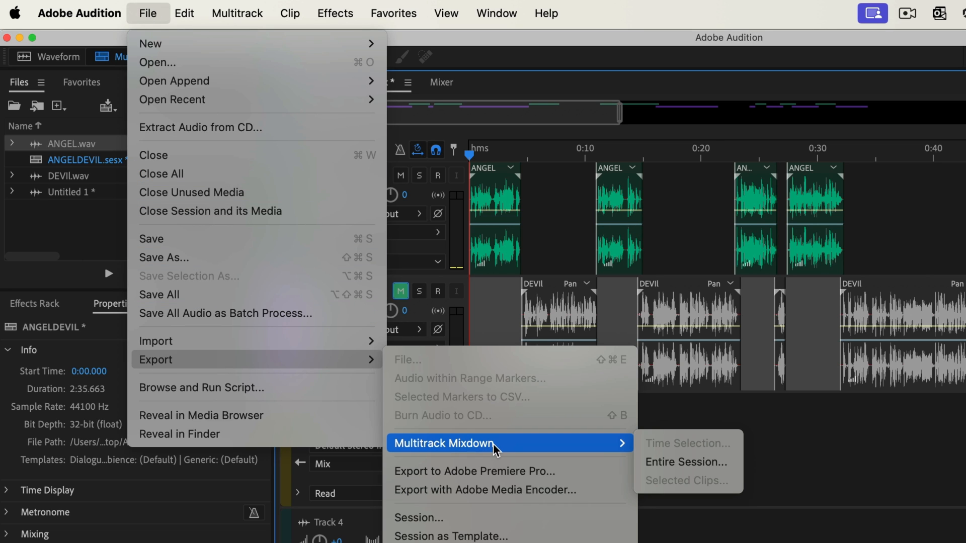
{"action": "left_click", "coordinate": [708, 463]}
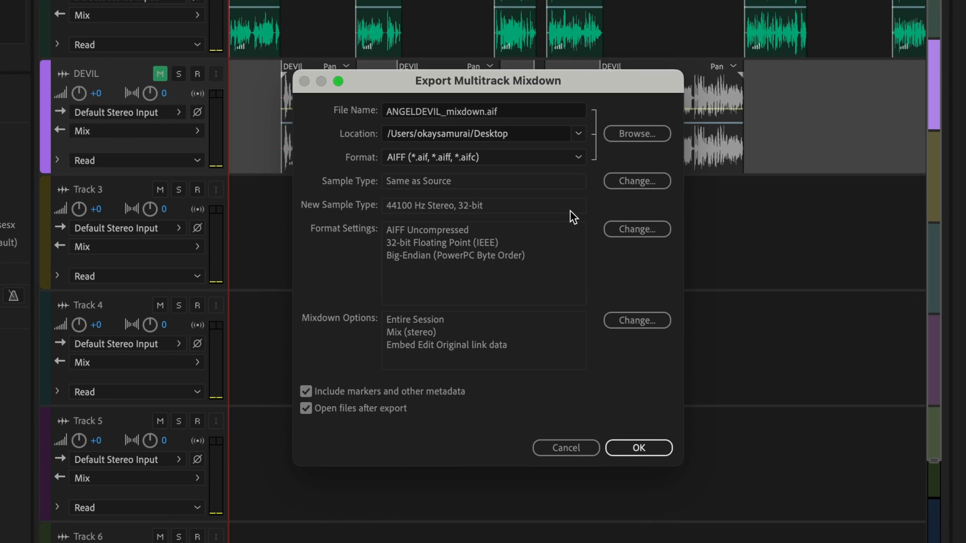
{"action": "left_click", "coordinate": [564, 448]}
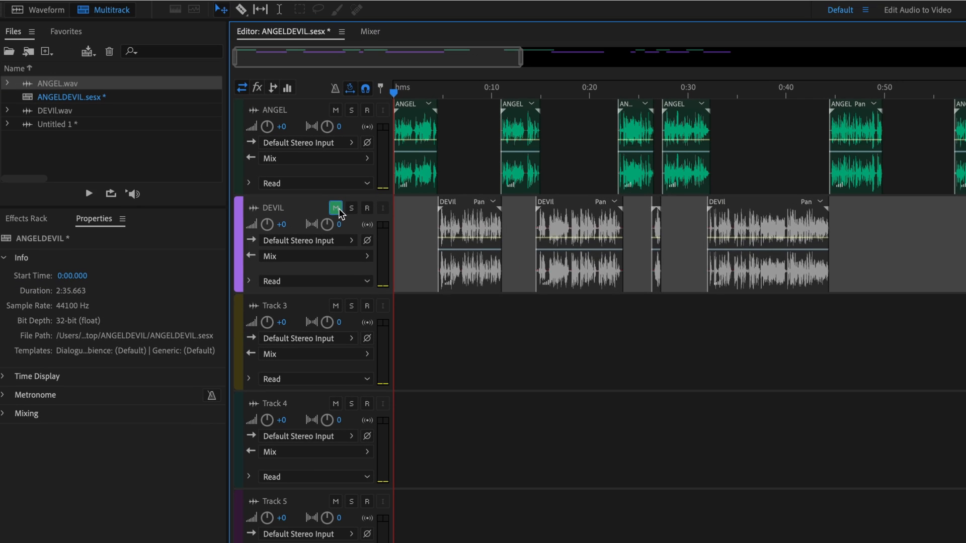
Unmute the DEVIL track, briefly mute the ANGEL track in its place, and unmute it again
{"action": "left_click", "coordinate": [335, 208]}
{"action": "left_click", "coordinate": [335, 109]}
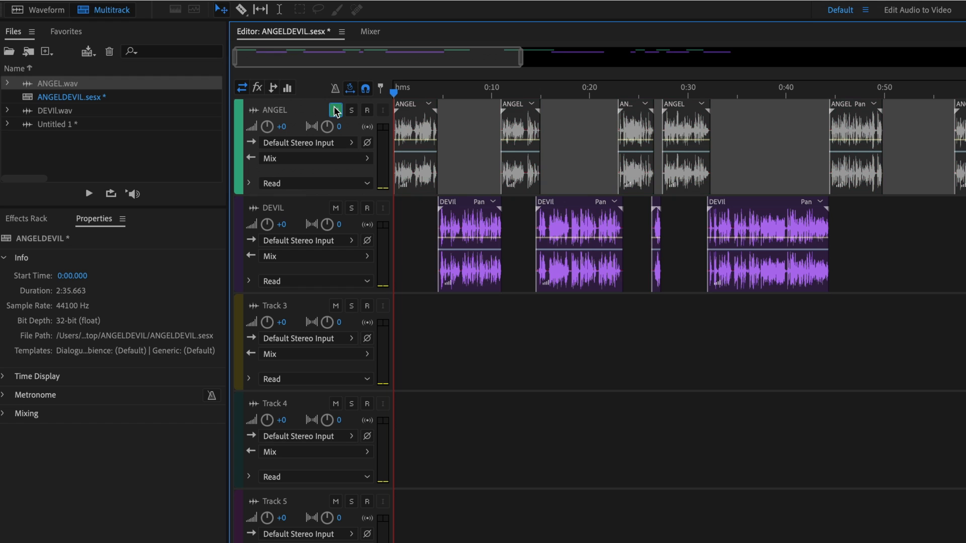
{"action": "left_click", "coordinate": [336, 110]}
Switch to Character Animator and add ANGEL_mixdown 2.aif to the timeline of Scene - ANGEL 2
{"action": "left_click", "coordinate": [412, 268]}
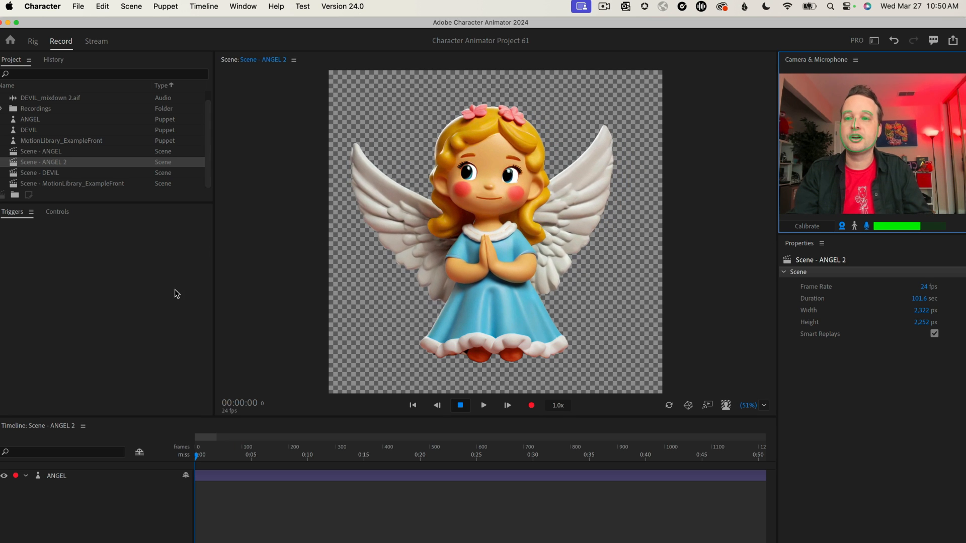
{"action": "left_click", "coordinate": [79, 8]}
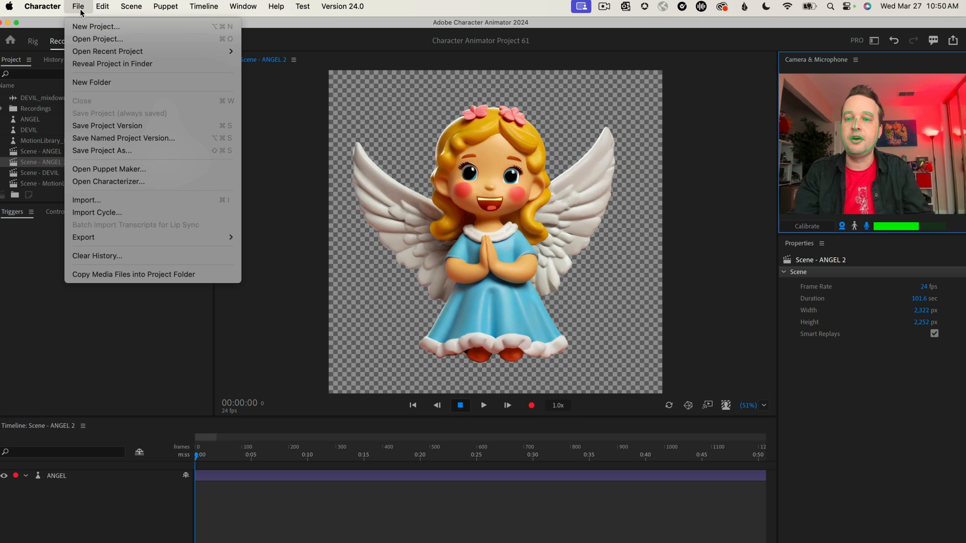
{"action": "left_click", "coordinate": [112, 347]}
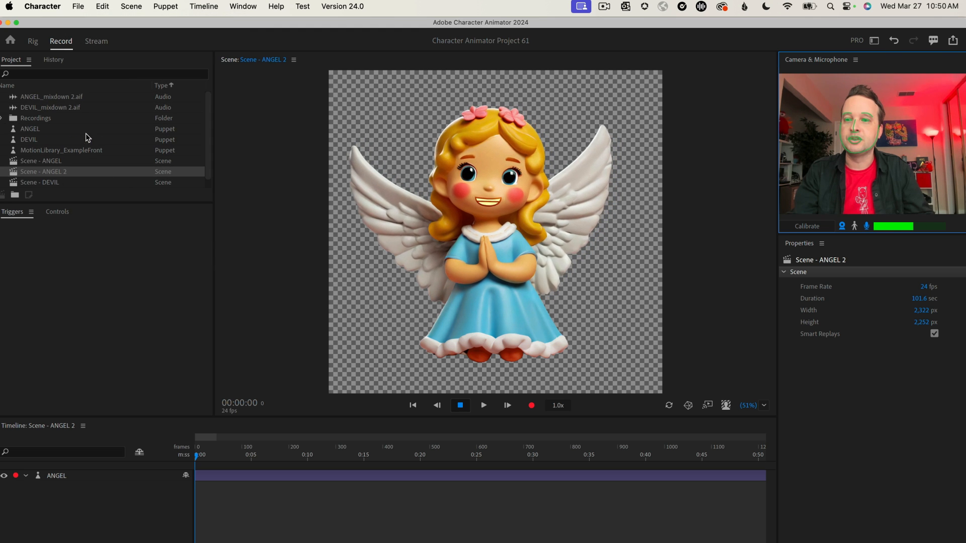
{"action": "left_click", "coordinate": [57, 97]}
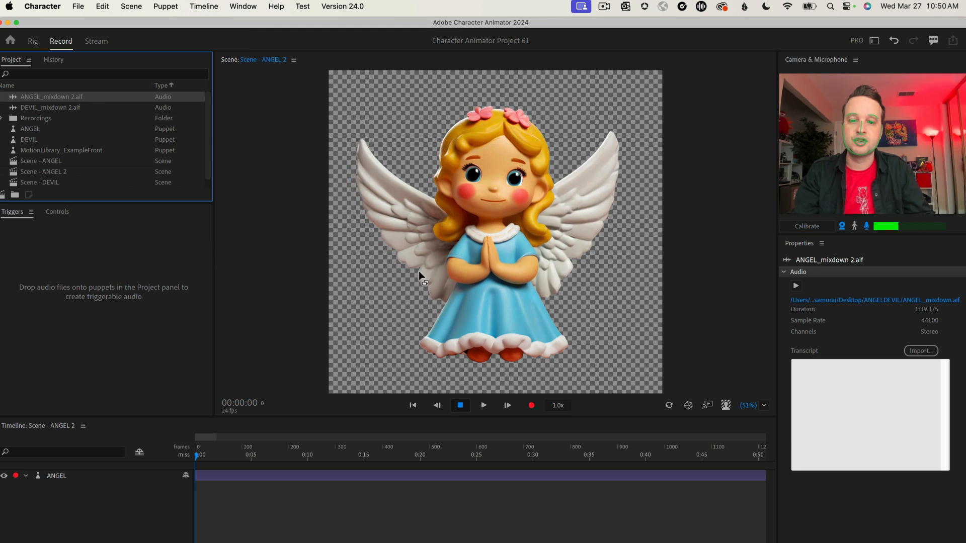
{"action": "left_click_drag", "start_coordinate": [420, 273], "coordinate": [369, 514]}
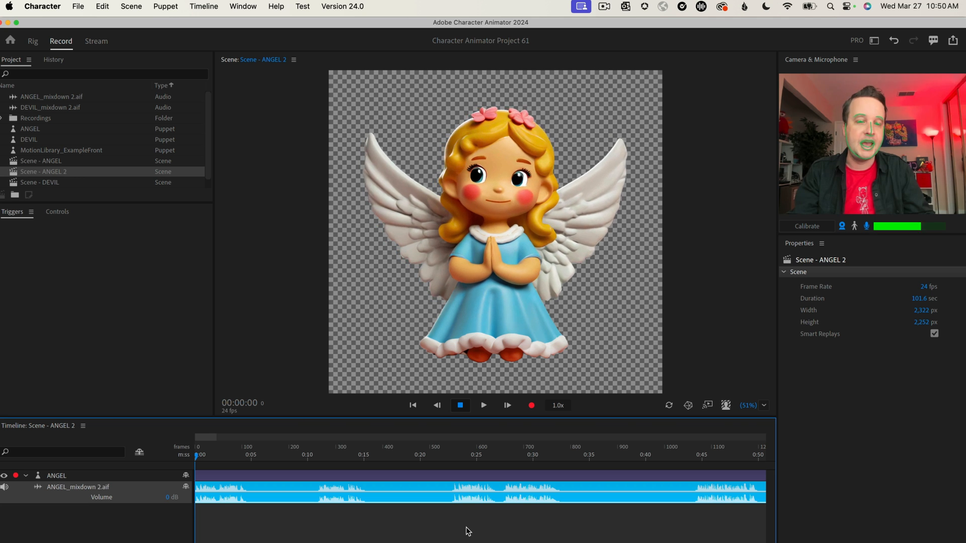
Compute a lip sync take from the scene audio for the ANGEL puppet and play back the result
{"action": "left_click", "coordinate": [86, 478]}
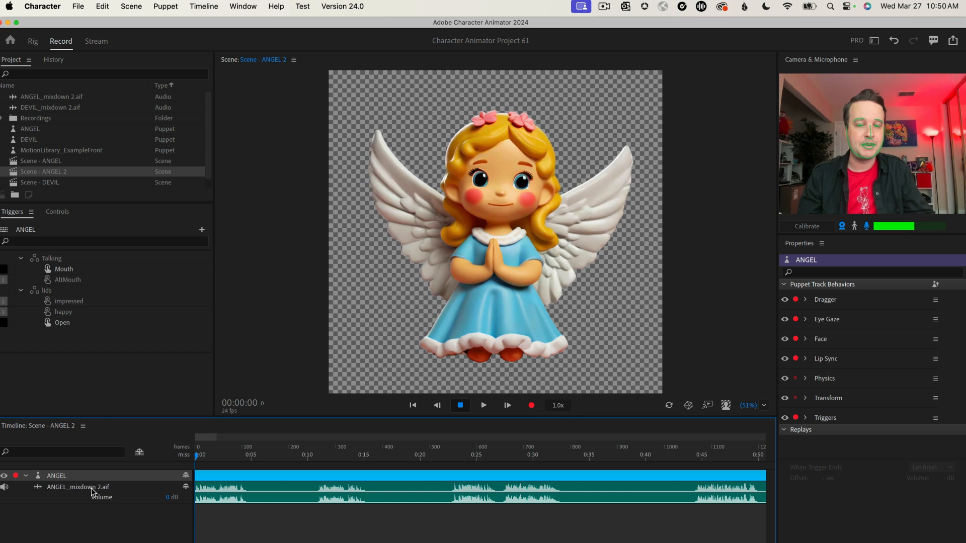
{"action": "left_click", "coordinate": [207, 6]}
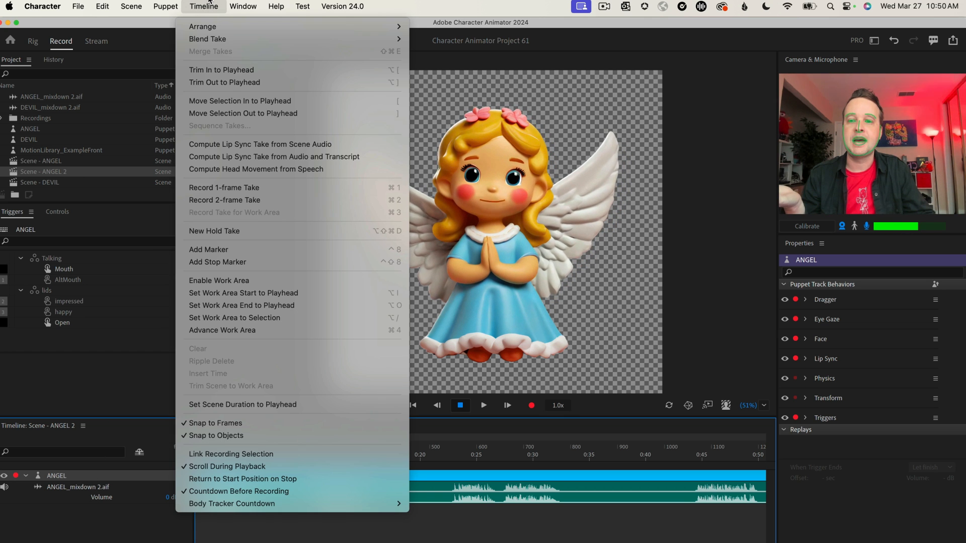
{"action": "left_click", "coordinate": [262, 148]}
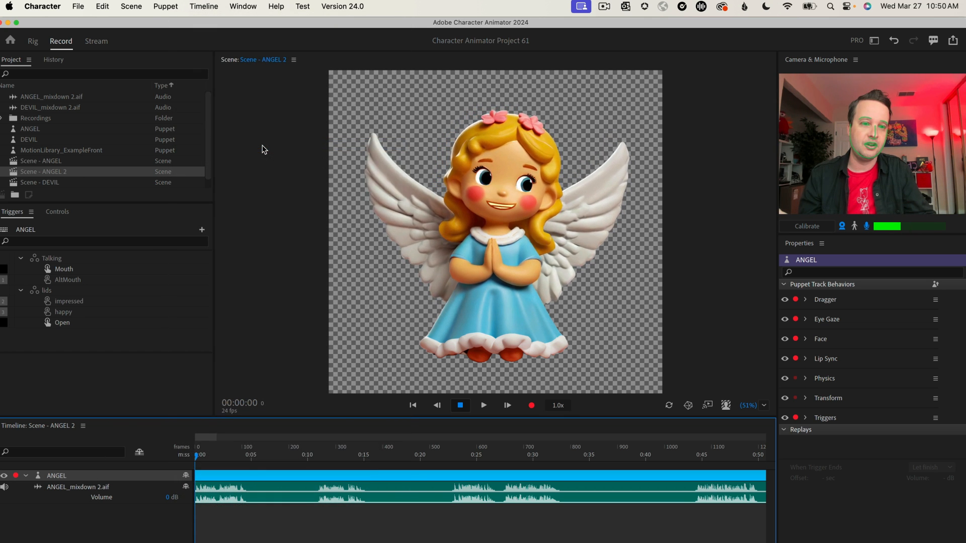
{"action": "key", "text": "space"}
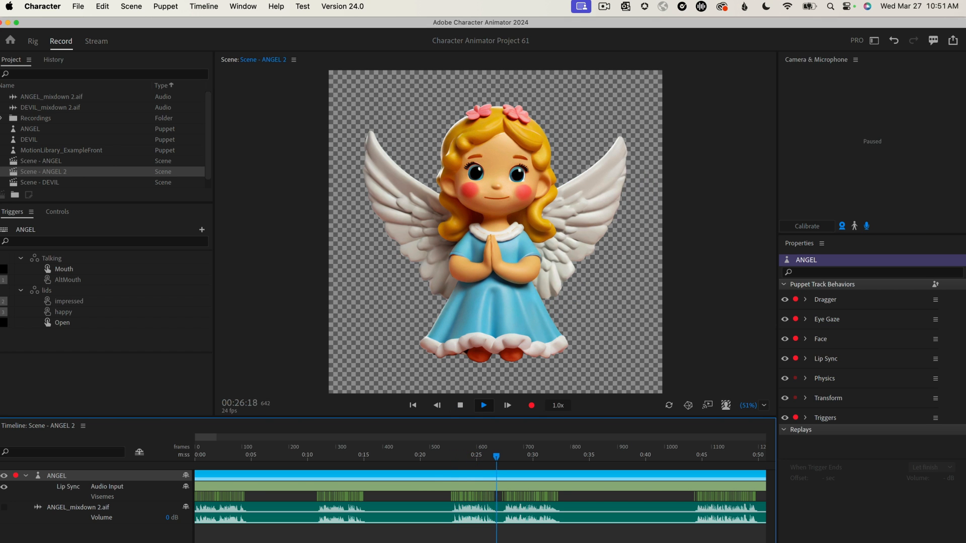
{"action": "key", "text": "space"}
Delete the stray S viseme near frame 655 in the silent gap before the following phrase
{"action": "key", "text": "equal"}
{"action": "key", "text": "equal"}
{"action": "key", "text": "equal"}
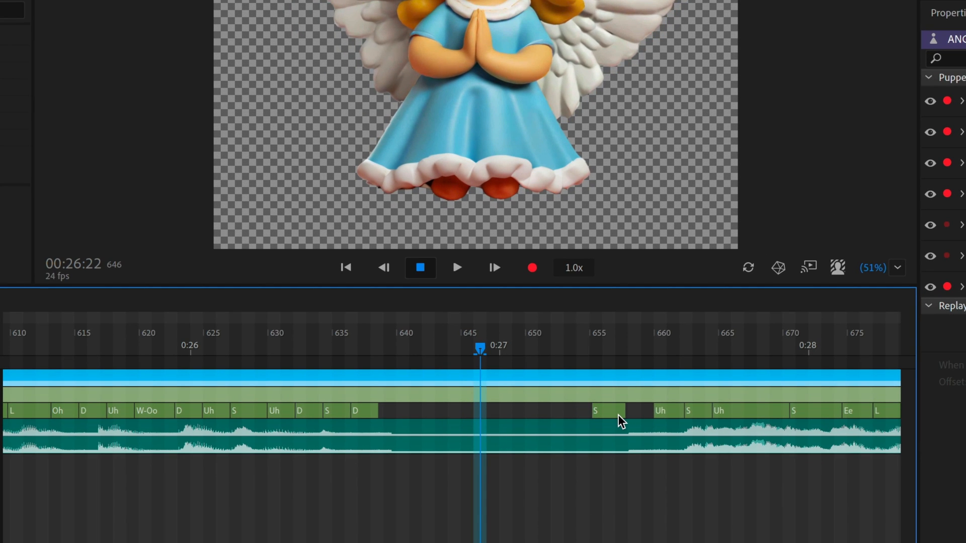
{"action": "left_click", "coordinate": [620, 411]}
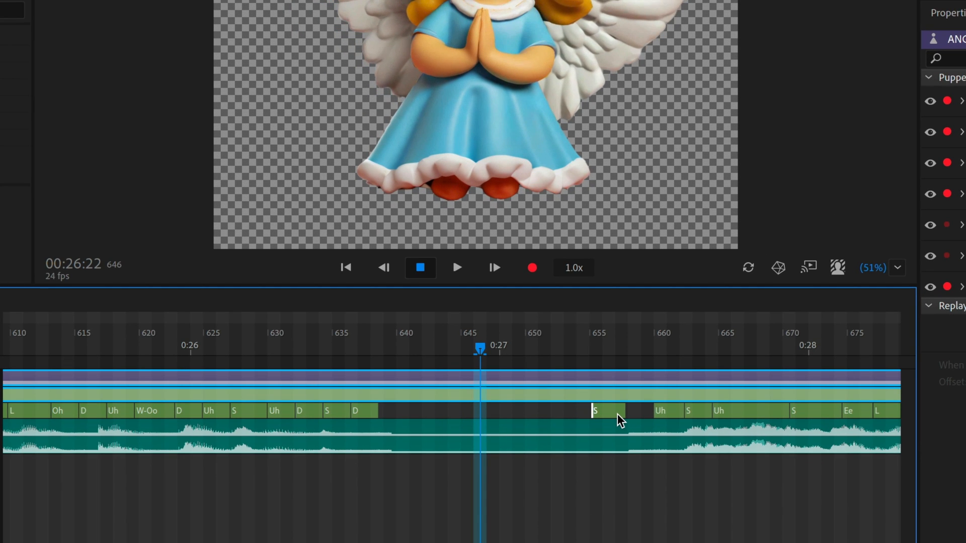
{"action": "key", "text": "Delete"}
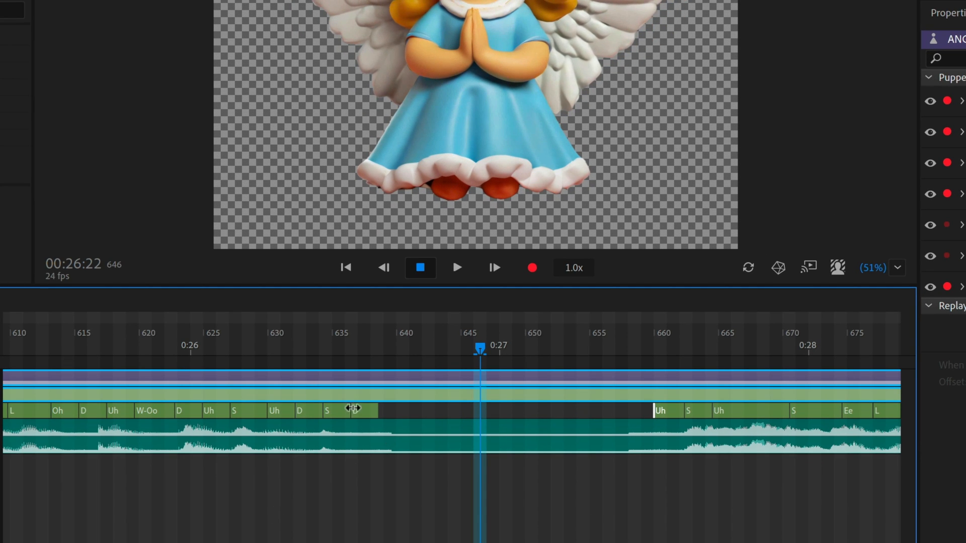
Change the D viseme near frame 632 to Uh, and finally set it to S
{"action": "right_click", "coordinate": [310, 415]}
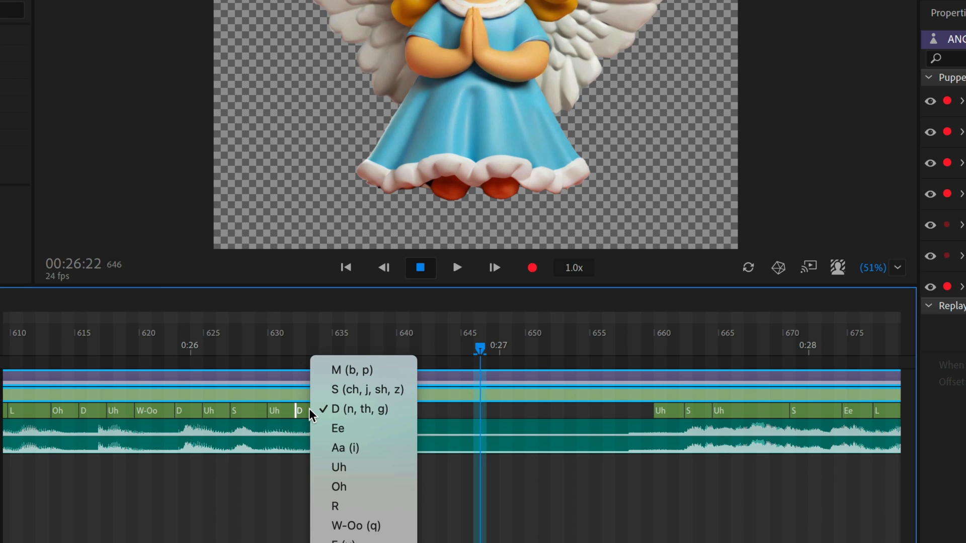
{"action": "left_click", "coordinate": [353, 471]}
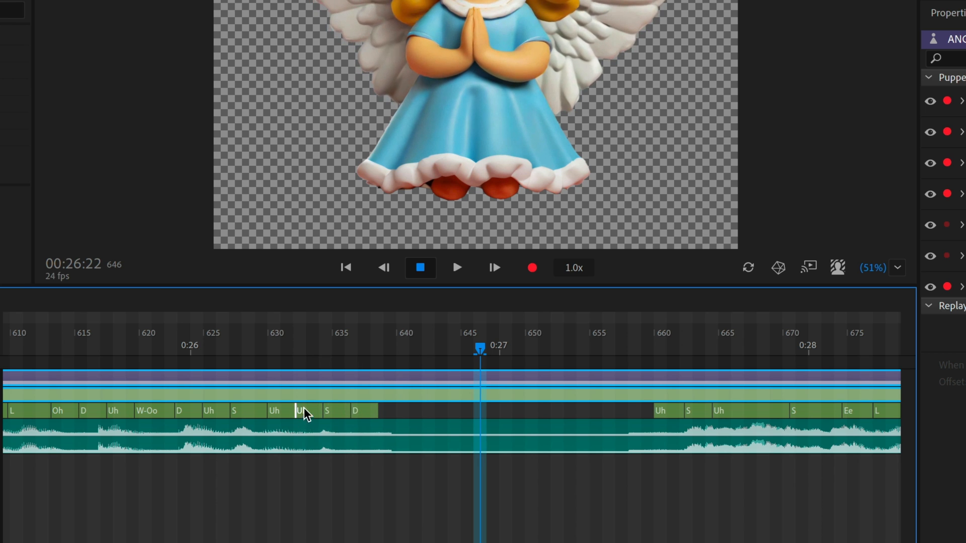
{"action": "right_click", "coordinate": [305, 412]}
{"action": "left_click", "coordinate": [325, 394]}
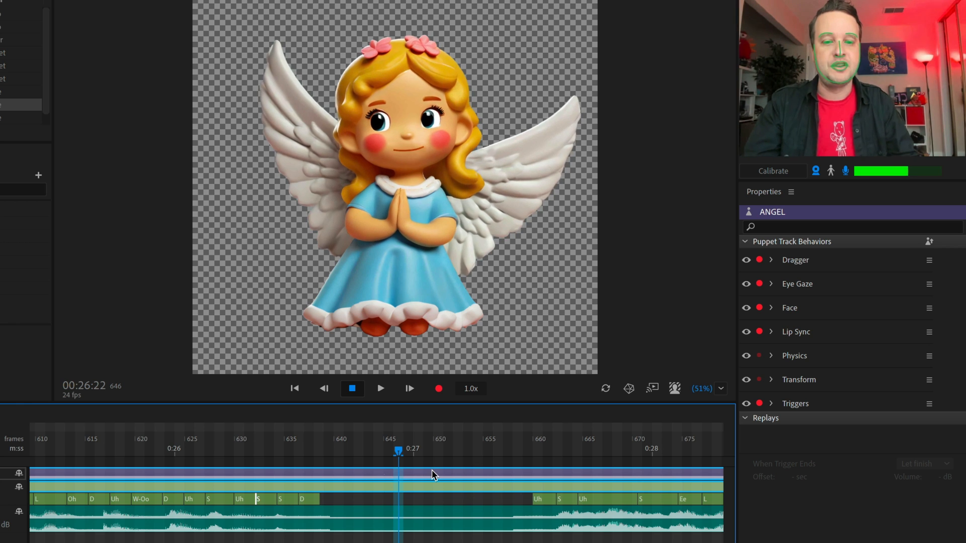
Split the S viseme of the ANGEL lip sync take at frame 730
{"action": "key", "text": "minus"}
{"action": "key", "text": "minus"}
{"action": "key", "text": "minus"}
{"action": "key", "text": "minus"}
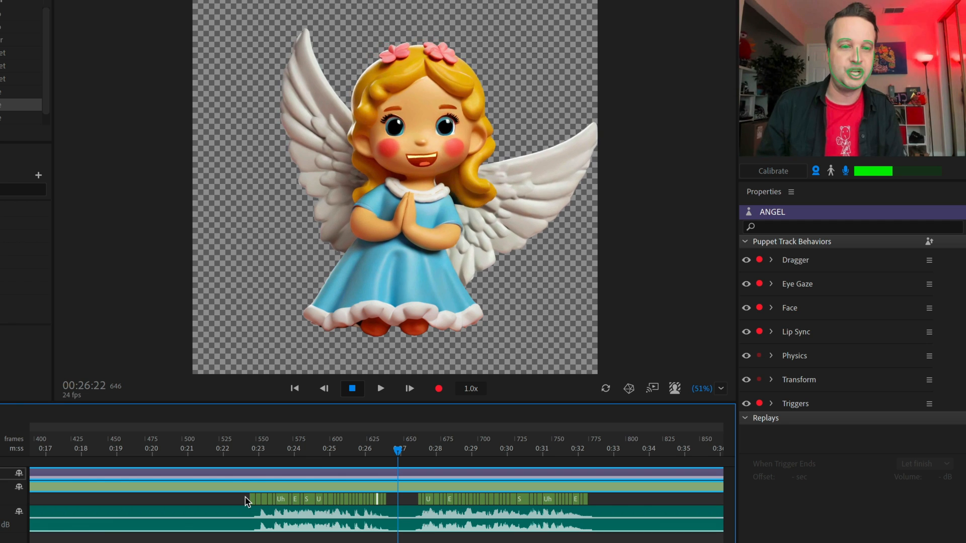
{"action": "left_click_drag", "start_coordinate": [508, 450], "coordinate": [523, 447]}
{"action": "scroll", "coordinate": [523, 447], "scroll_direction": "up", "scroll_amount": 10}
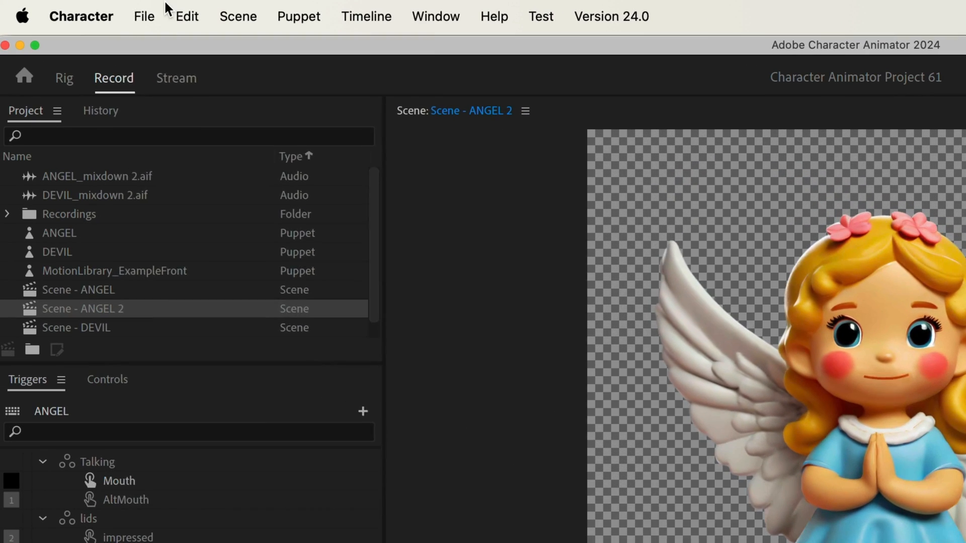
{"action": "left_click", "coordinate": [179, 10]}
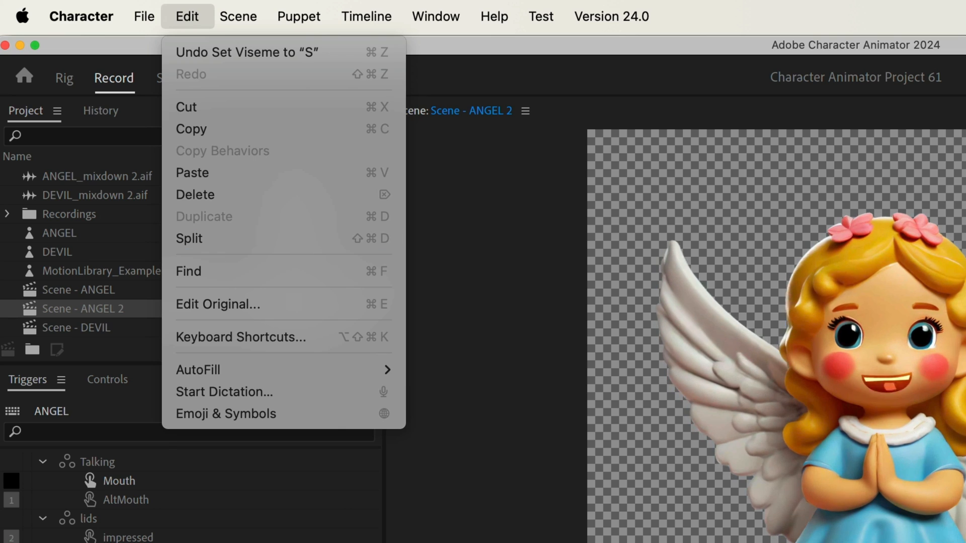
{"action": "left_click", "coordinate": [552, 518]}
{"action": "key", "text": "shift+super+d"}
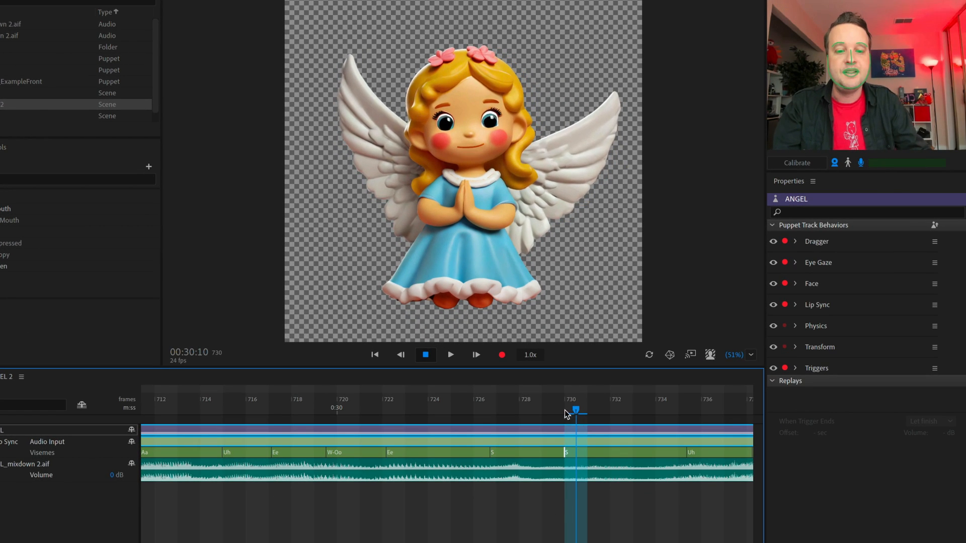
Set the split-off viseme at frame 730 to Aa and scrub across it to preview the mouth shapes
{"action": "left_click", "coordinate": [605, 456]}
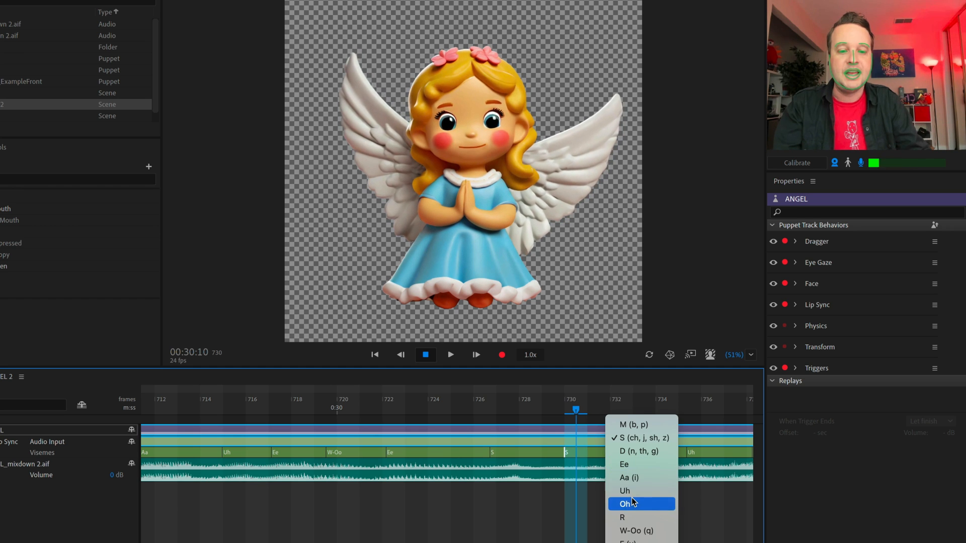
{"action": "left_click", "coordinate": [633, 479]}
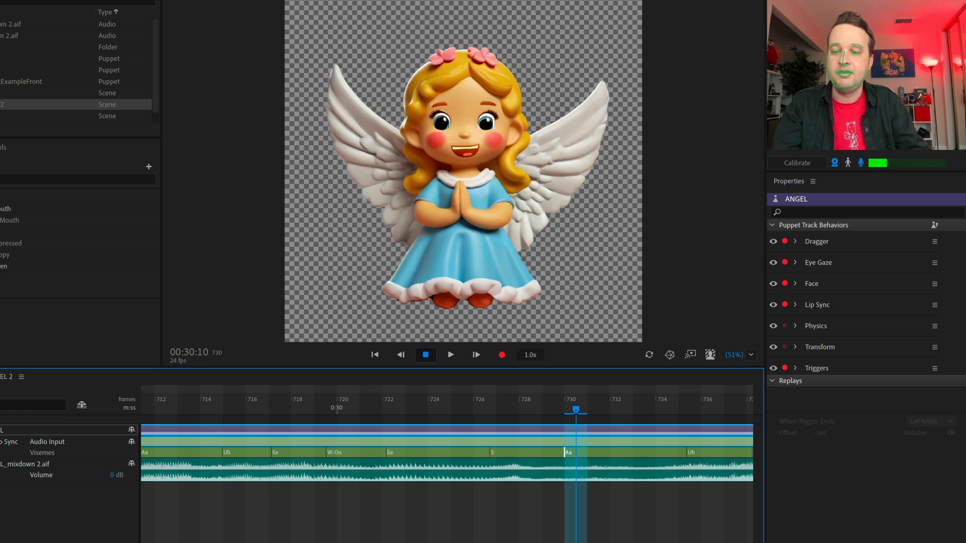
{"action": "left_click", "coordinate": [1, 430]}
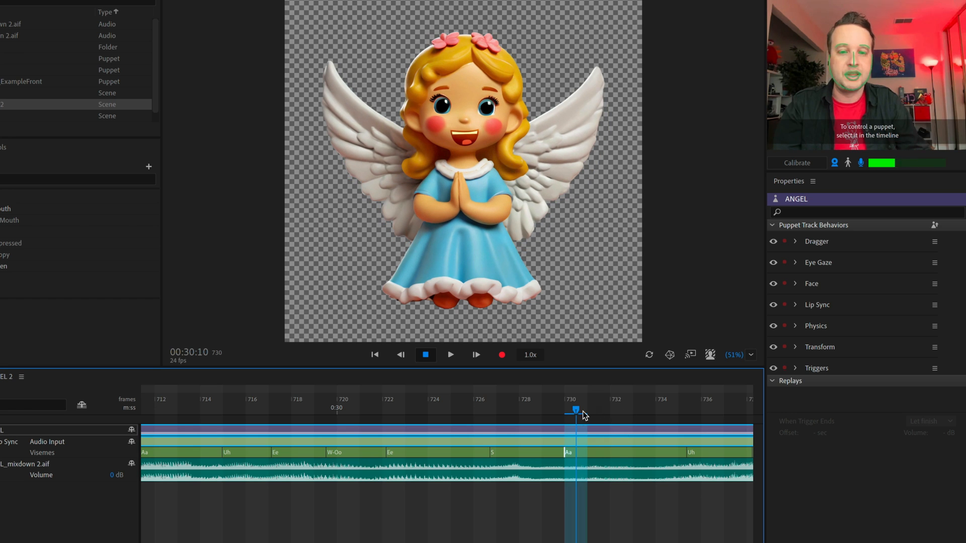
{"action": "left_click_drag", "start_coordinate": [584, 414], "coordinate": [656, 418]}
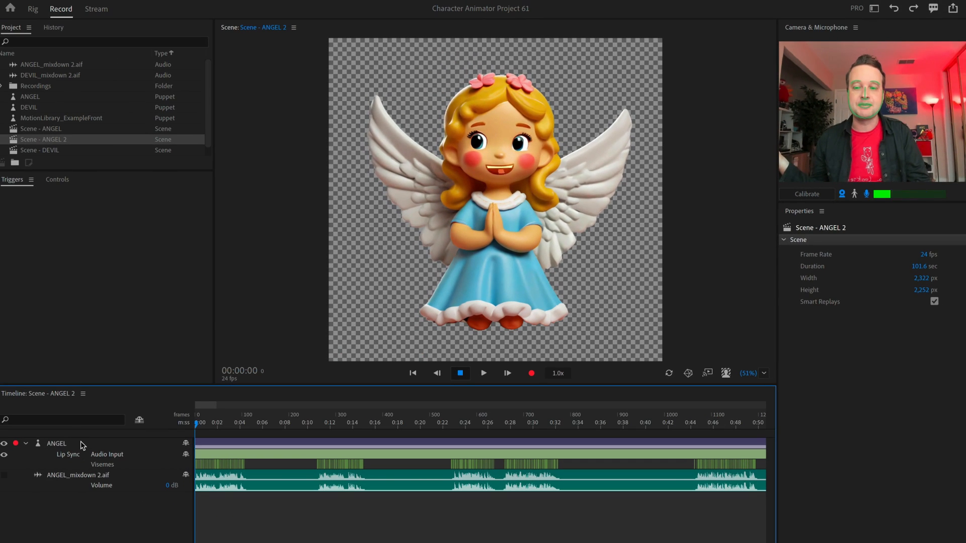
Select the ANGEL puppet track and arm only its Face behavior for recording
{"action": "left_click", "coordinate": [81, 443]}
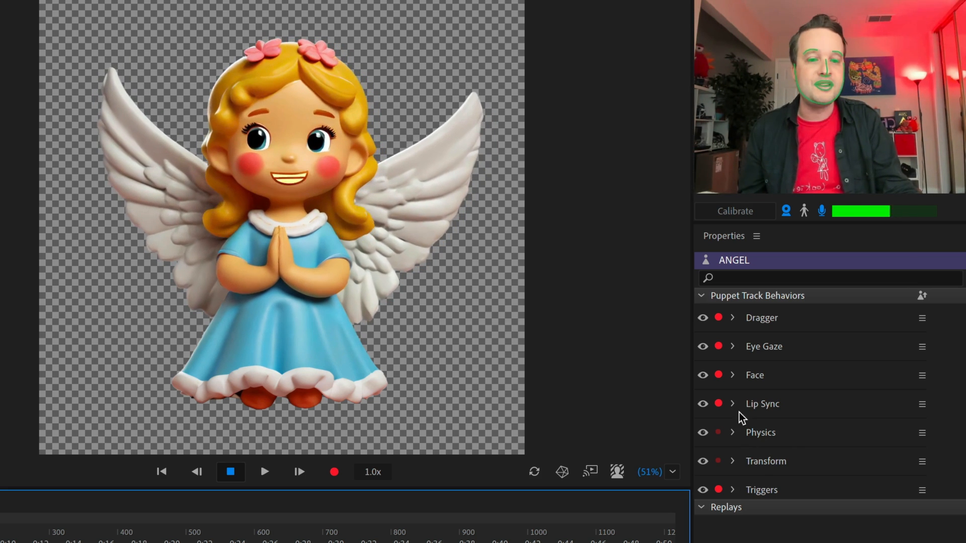
{"action": "left_click", "coordinate": [718, 374]}
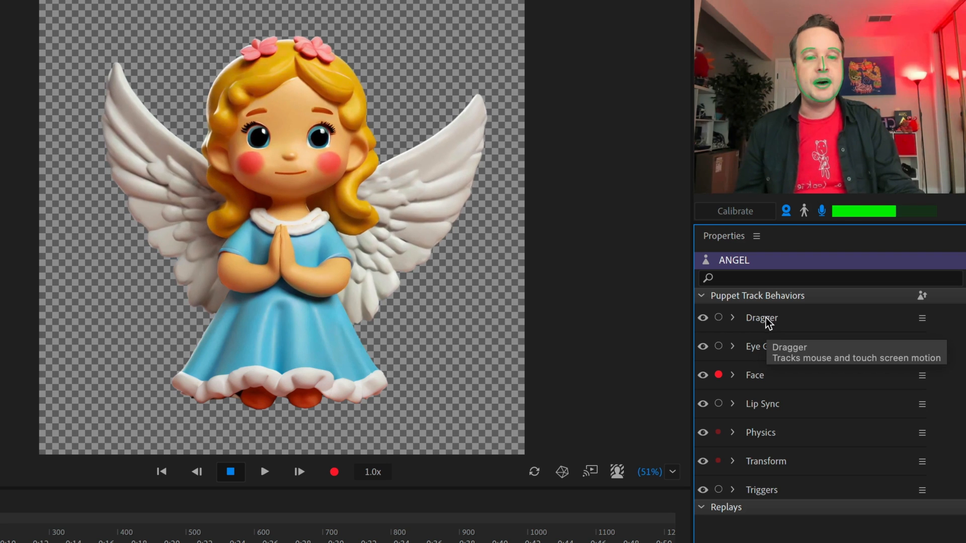
Arm only the Dragger, Eye Gaze and Face behaviors of the ANGEL puppet and turn off the microphone input
{"action": "left_click", "coordinate": [718, 317]}
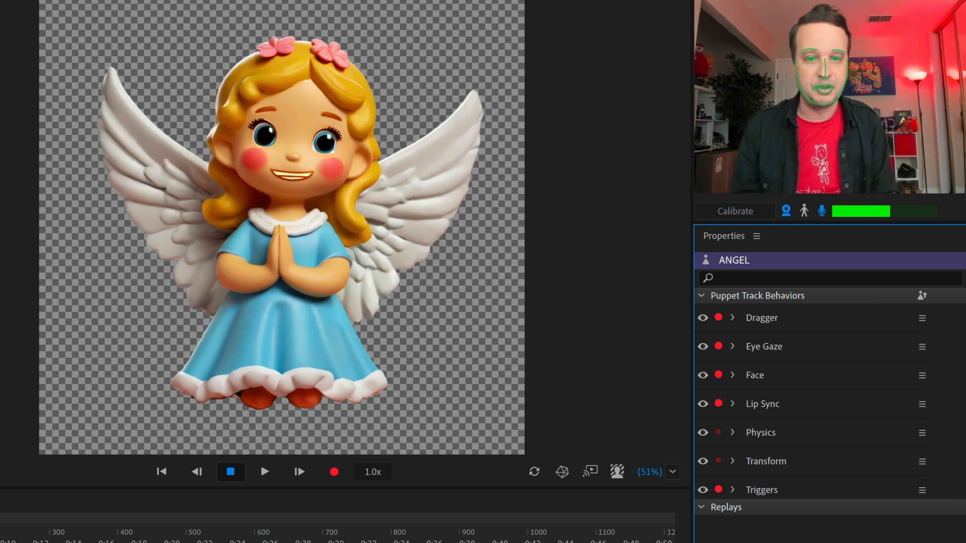
{"action": "left_click", "coordinate": [345, 503]}
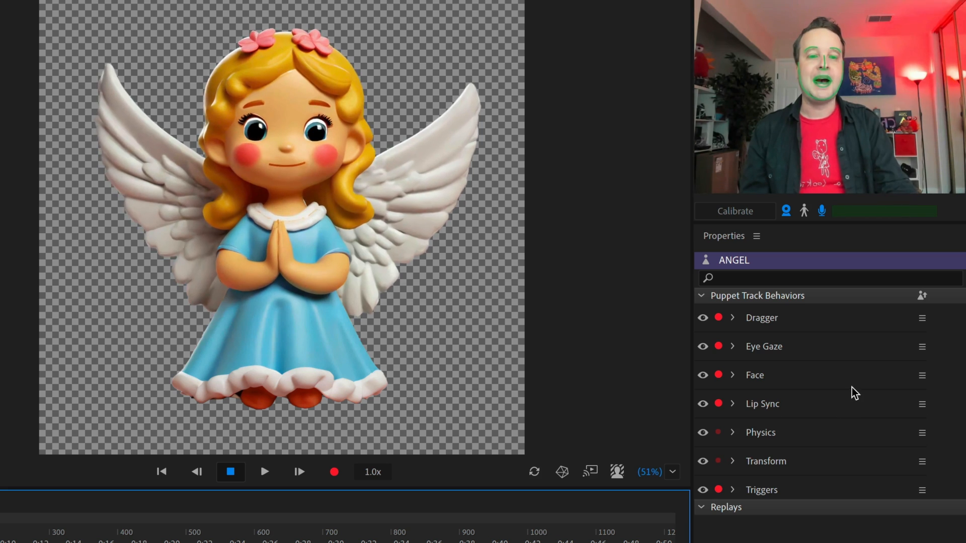
{"action": "left_click", "coordinate": [717, 405]}
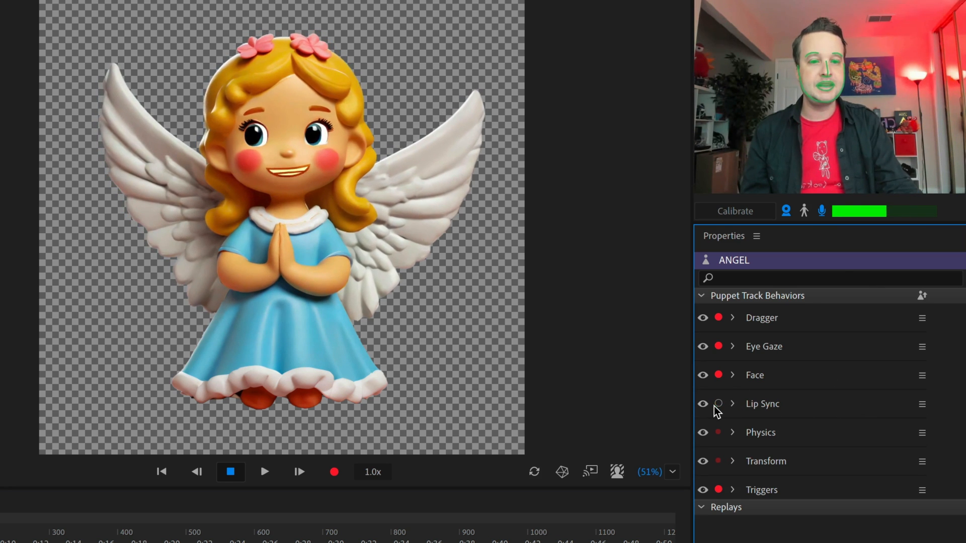
{"action": "left_click", "coordinate": [822, 212]}
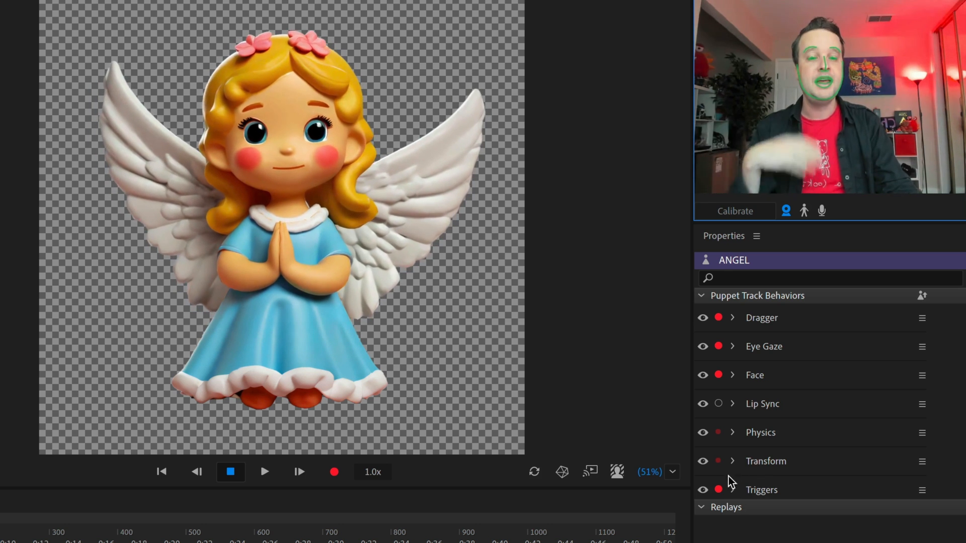
{"action": "left_click", "coordinate": [718, 489]}
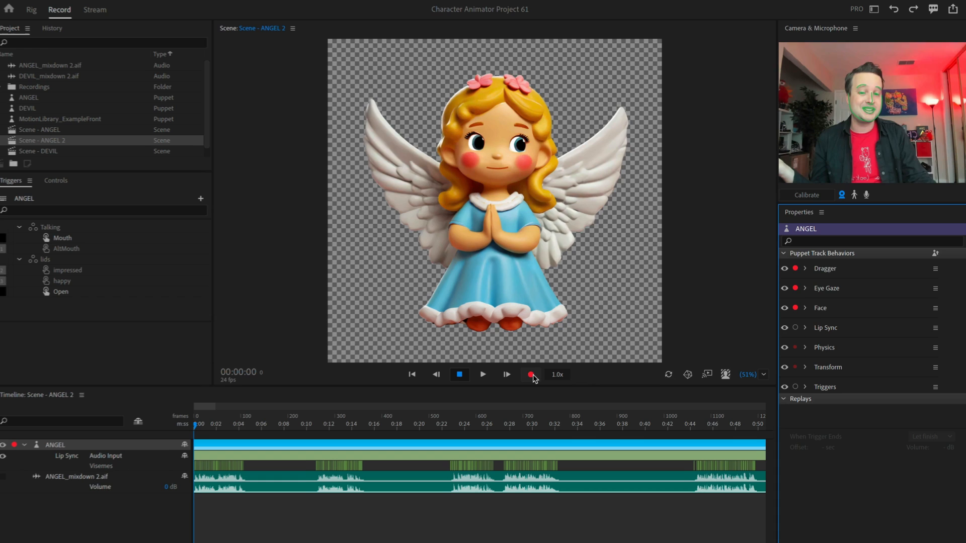
Record the ANGEL puppet's face and eye gaze performance from the start of the scene, and stop the take
{"action": "key", "text": "ctrl+r"}
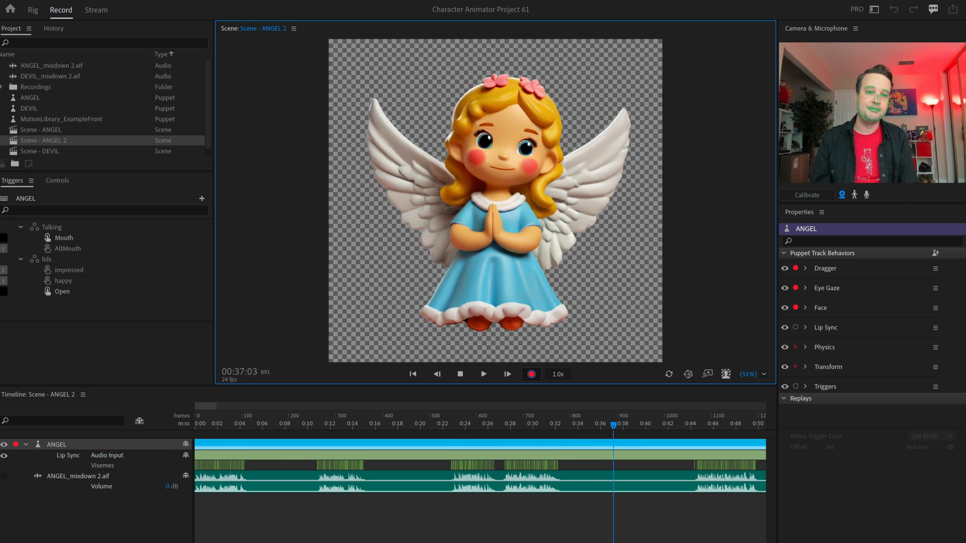
{"action": "key", "text": "space"}
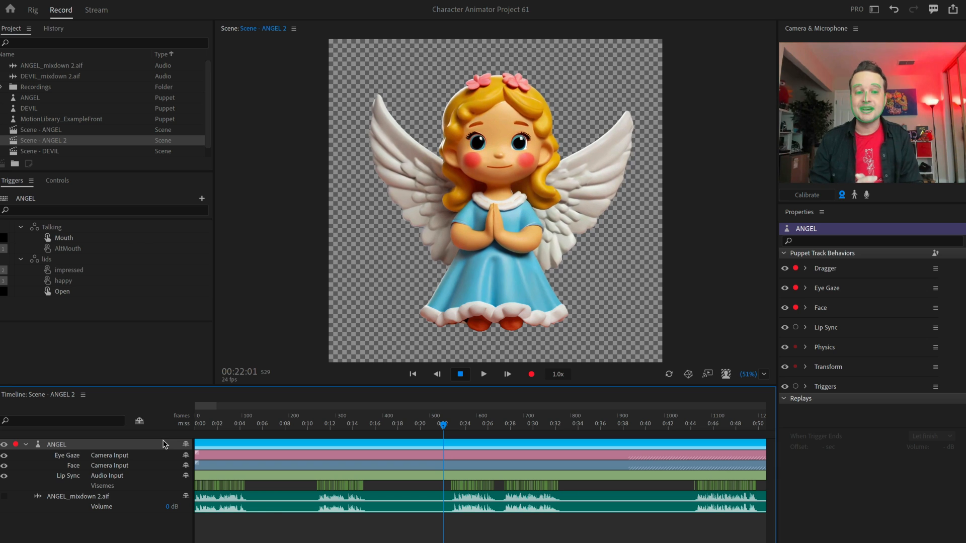
Arm only the Triggers behavior and record a short take from frame 0 with the AltMouth and impressed triggers
{"action": "left_click", "coordinate": [796, 268]}
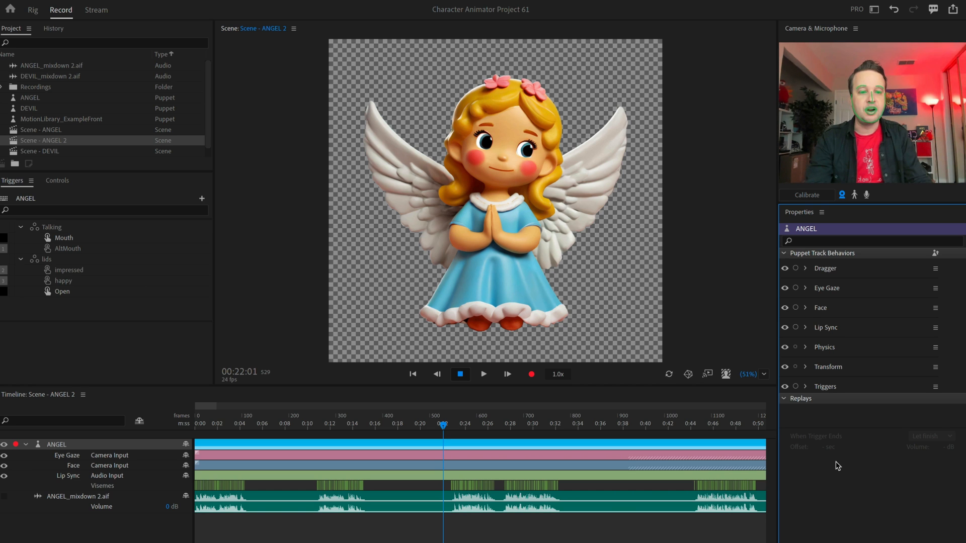
{"action": "left_click", "coordinate": [795, 387]}
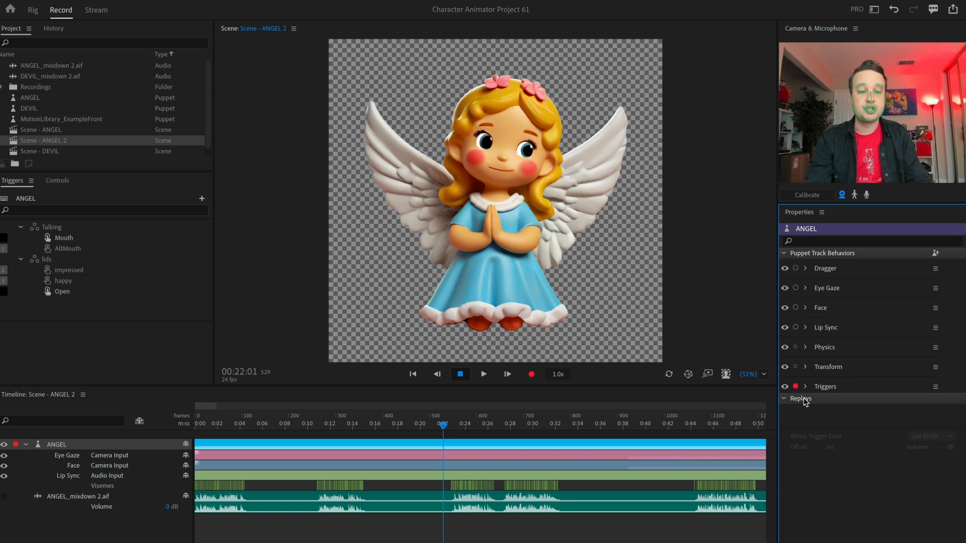
{"action": "left_click_drag", "start_coordinate": [445, 426], "coordinate": [66, 446]}
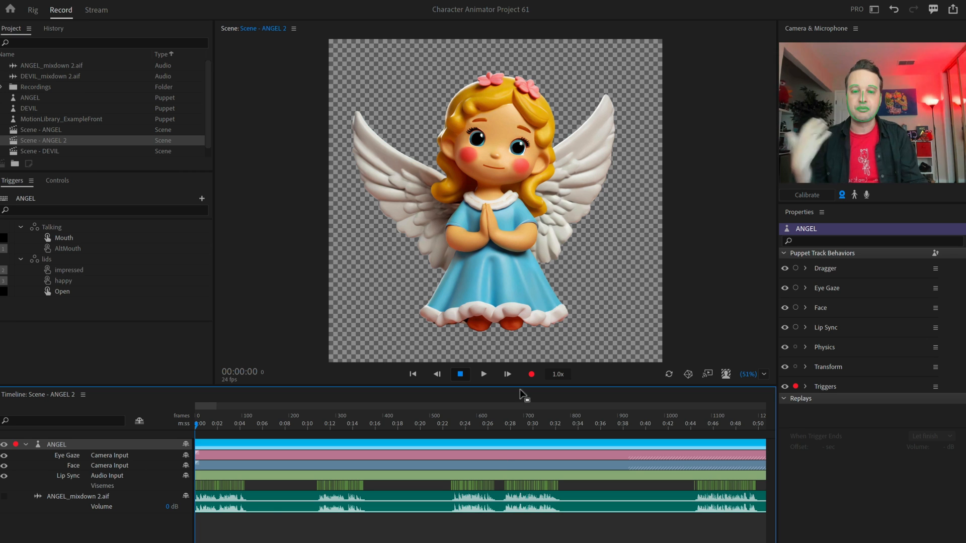
{"action": "left_click", "coordinate": [531, 374]}
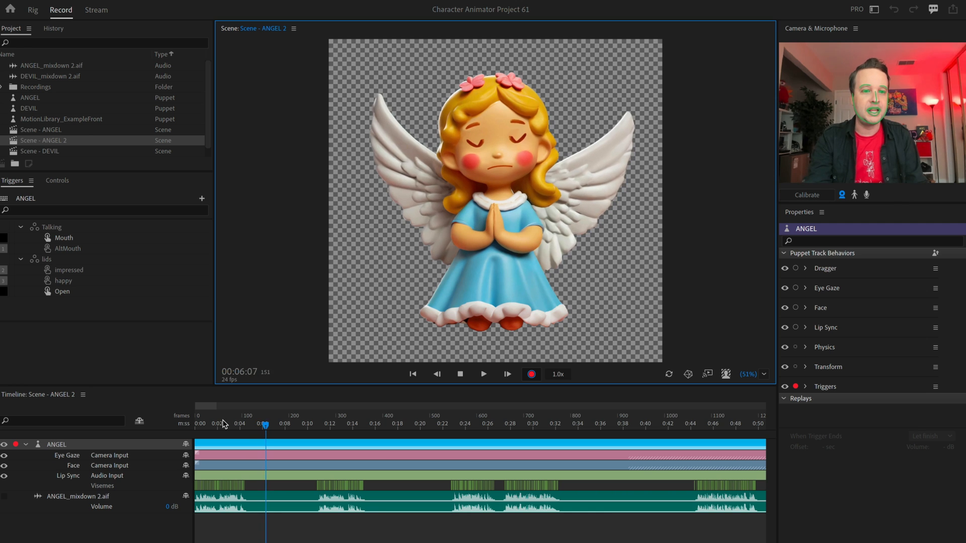
{"action": "key", "text": "space"}
Extend the starts of the recorded impressed and AltMouth triggers back to the beginning of the scene
{"action": "left_click", "coordinate": [300, 520]}
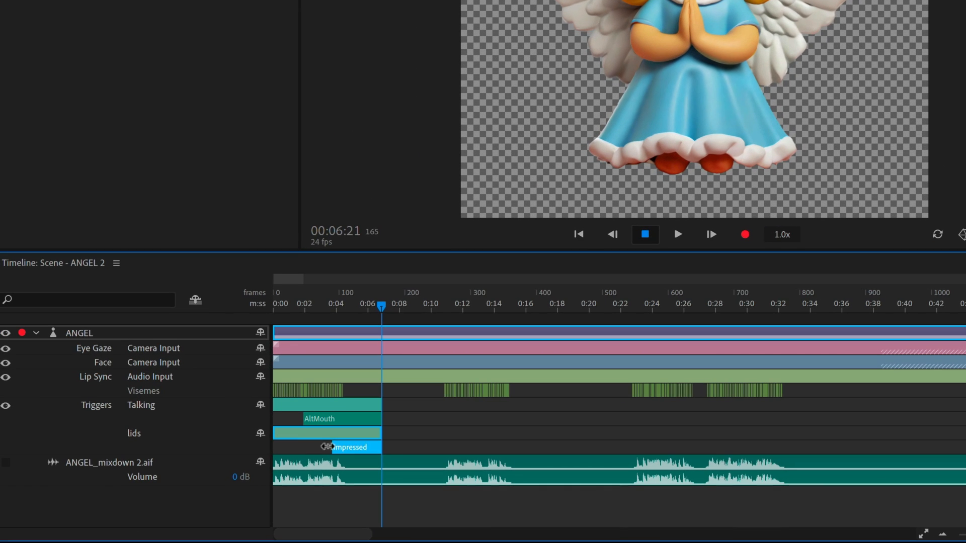
{"action": "left_click_drag", "start_coordinate": [237, 526], "coordinate": [199, 529]}
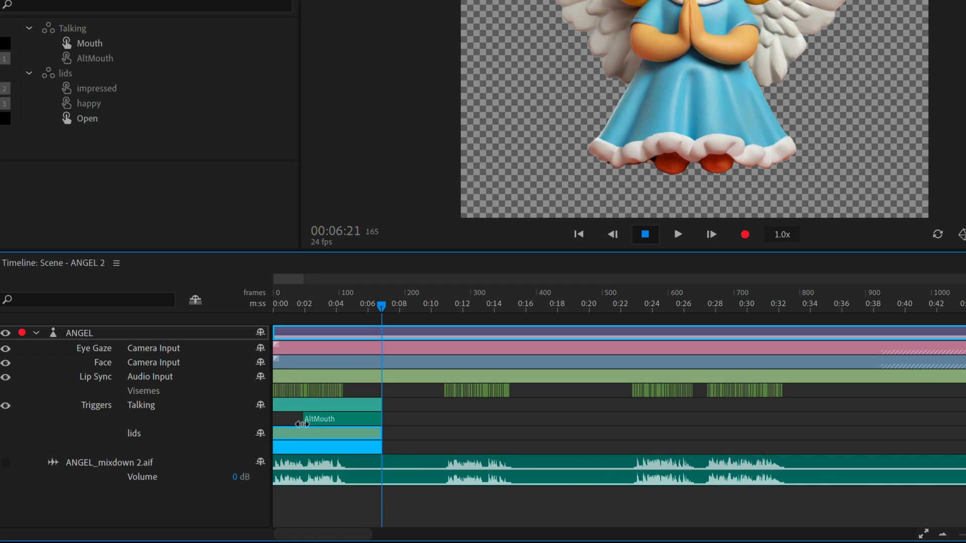
{"action": "left_click_drag", "start_coordinate": [302, 422], "coordinate": [242, 422]}
Stretch the Talking and lids trigger takes to the end of the ANGEL audio and return to the scene start
{"action": "left_click", "coordinate": [379, 406]}
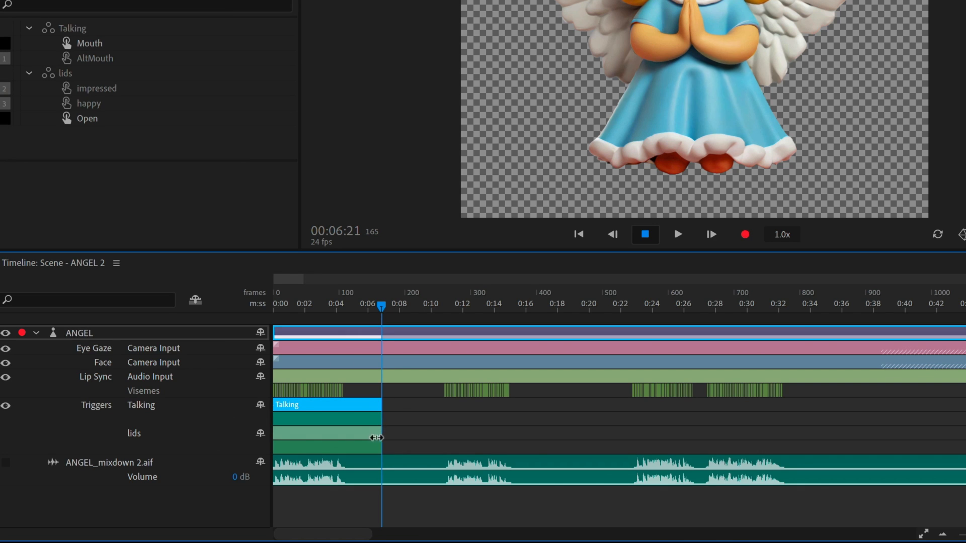
{"action": "left_click_drag", "start_coordinate": [380, 408], "coordinate": [825, 415]}
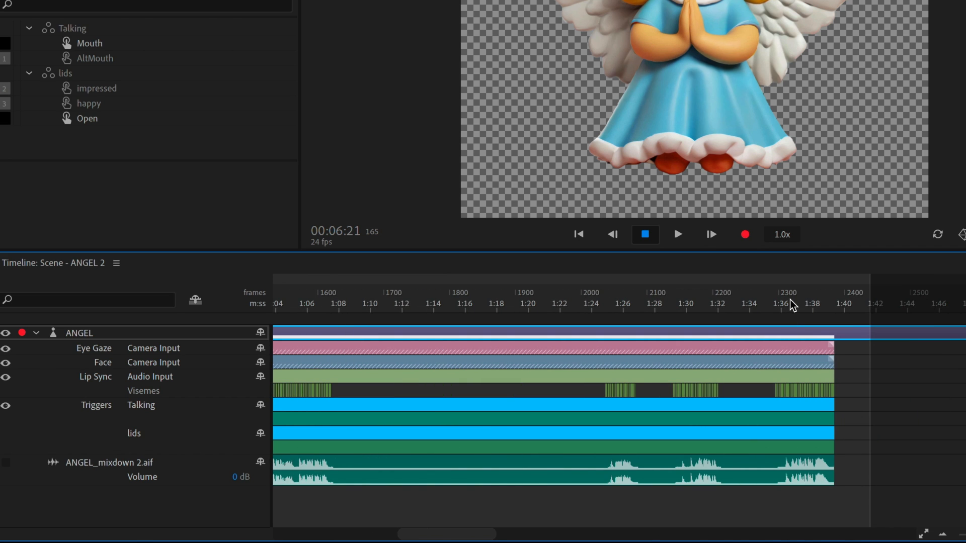
{"action": "left_click_drag", "start_coordinate": [791, 300], "coordinate": [0, 304]}
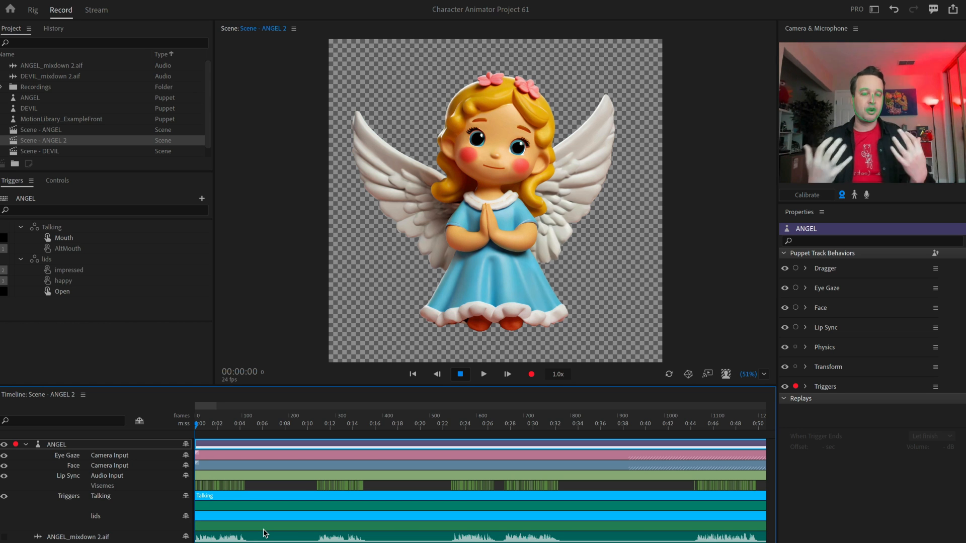
Split the impressed trigger in the lids take at frame 26
{"action": "left_click_drag", "start_coordinate": [213, 427], "coordinate": [258, 389]}
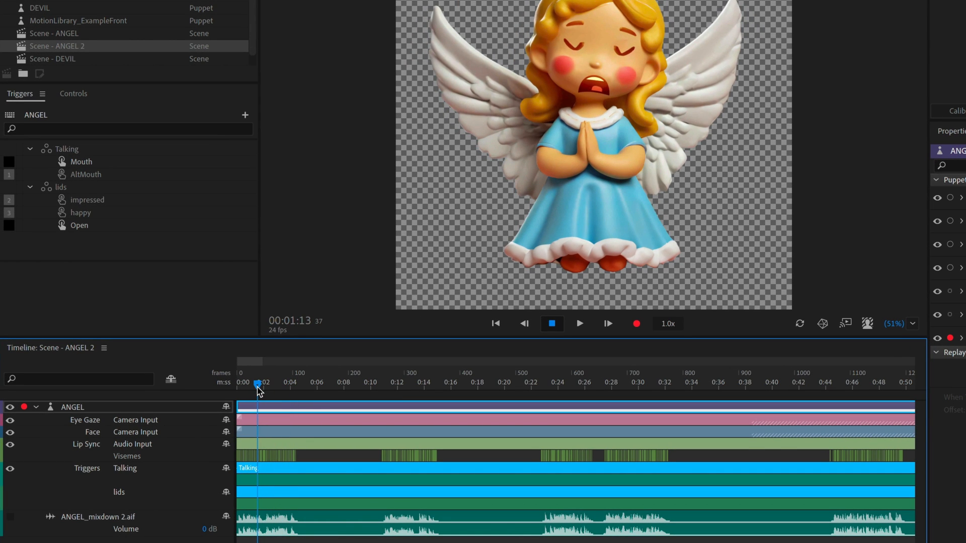
{"action": "left_click", "coordinate": [270, 479]}
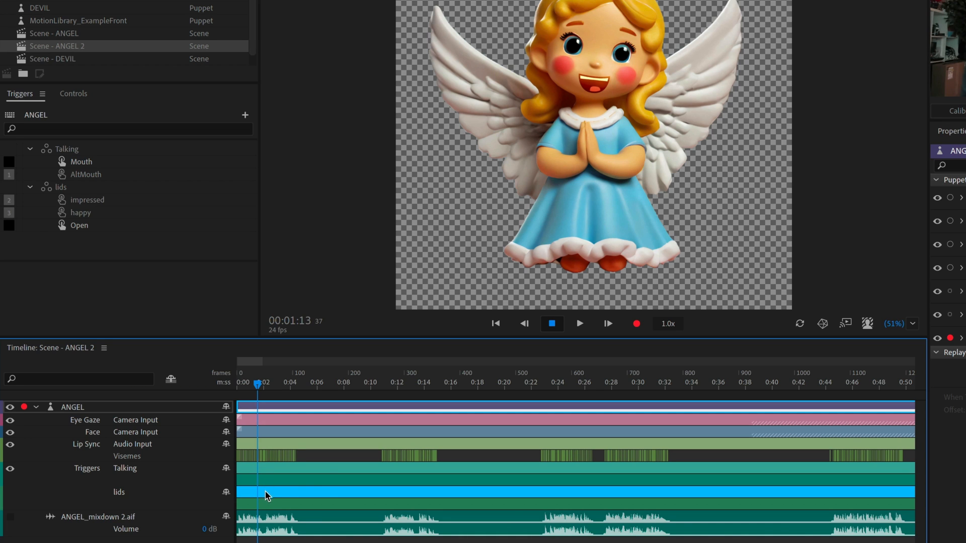
{"action": "left_click_drag", "start_coordinate": [265, 491], "coordinate": [312, 486]}
{"action": "key", "text": "="}
{"action": "key", "text": "="}
{"action": "key", "text": "="}
{"action": "left_click_drag", "start_coordinate": [376, 399], "coordinate": [335, 397]}
{"action": "left_click", "coordinate": [353, 503]}
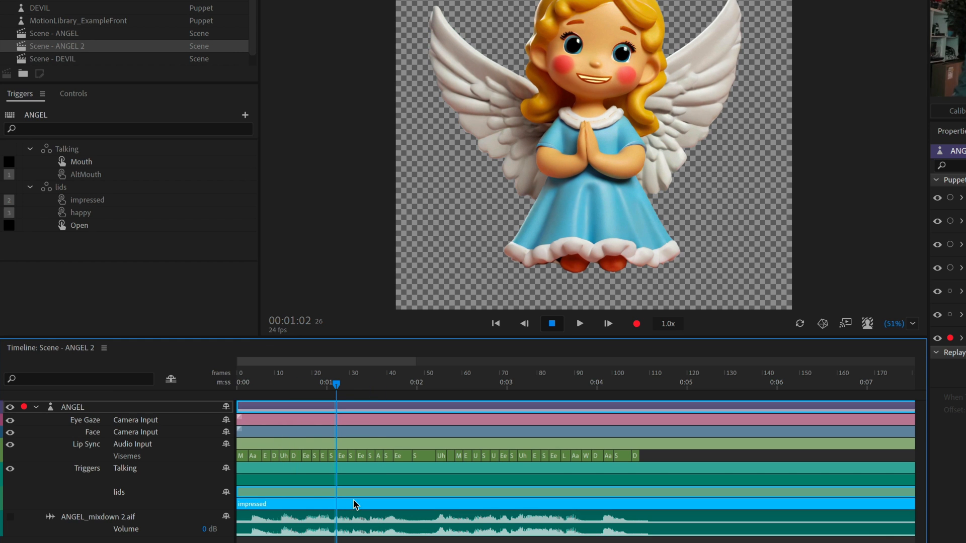
{"action": "key", "text": "ctrl+shift+d"}
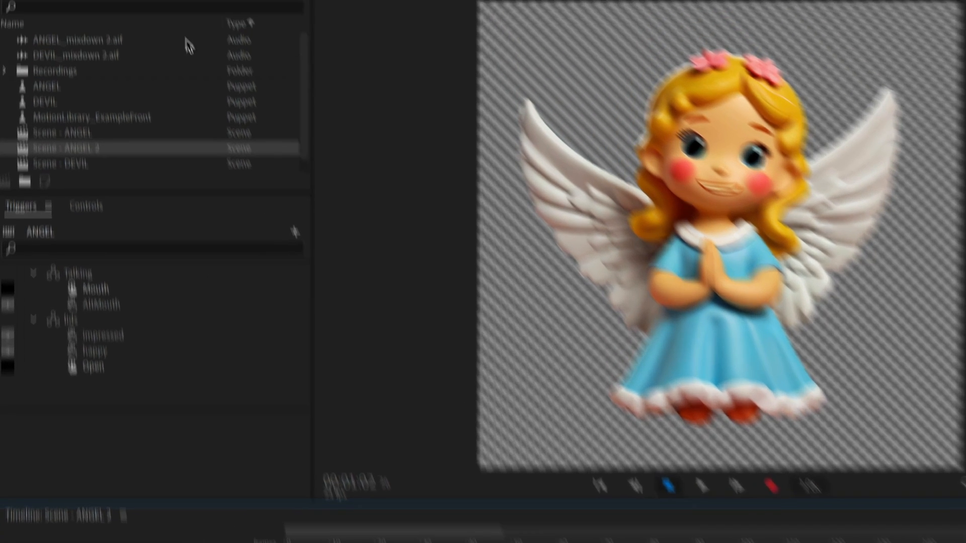
{"action": "left_click", "coordinate": [196, 18]}
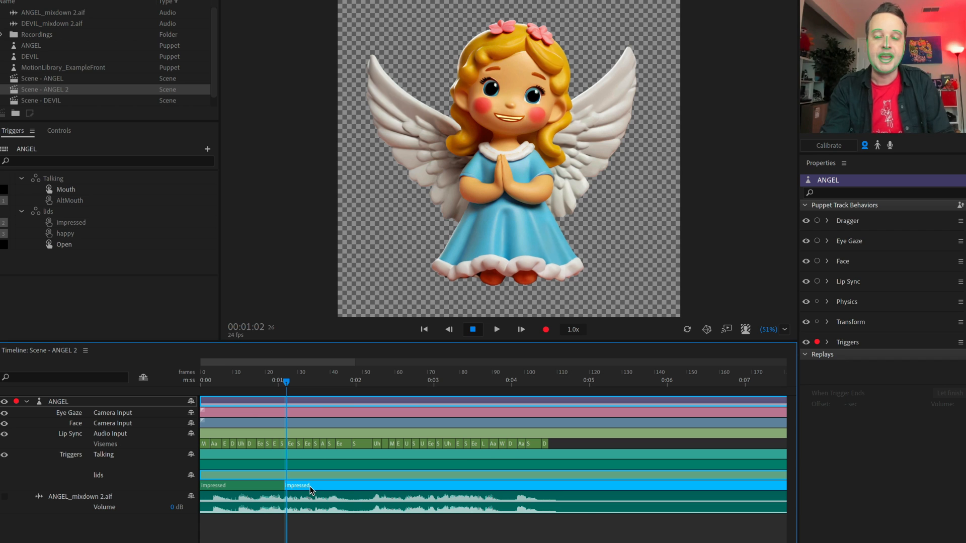
Change the first impressed segment, before frame 26, to the Open lids trigger
{"action": "left_click", "coordinate": [239, 488]}
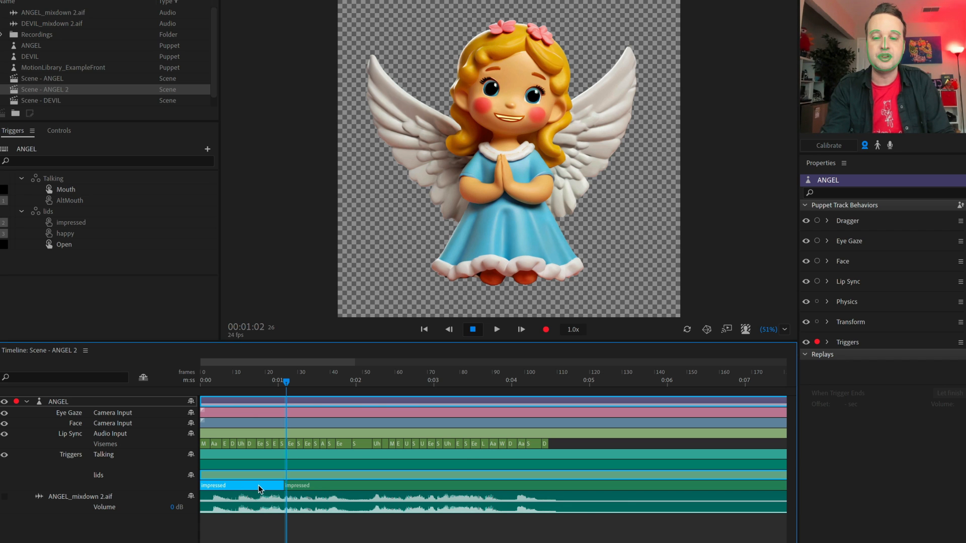
{"action": "right_click", "coordinate": [259, 489]}
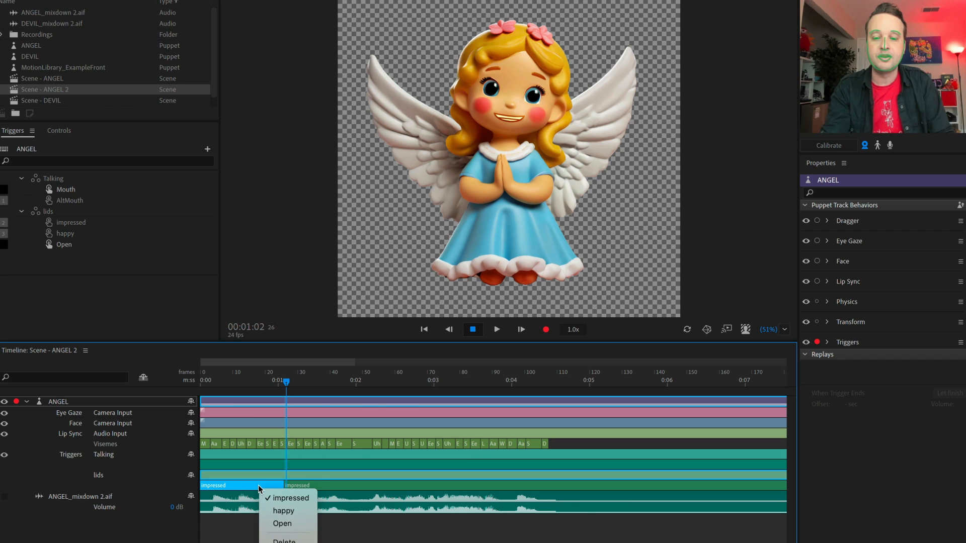
{"action": "left_click", "coordinate": [281, 523]}
Split the impressed trigger at frame 58 and set the segment after it to Open
{"action": "left_click_drag", "start_coordinate": [286, 386], "coordinate": [391, 397]}
{"action": "left_click", "coordinate": [416, 486]}
{"action": "key", "text": "shift+super+d"}
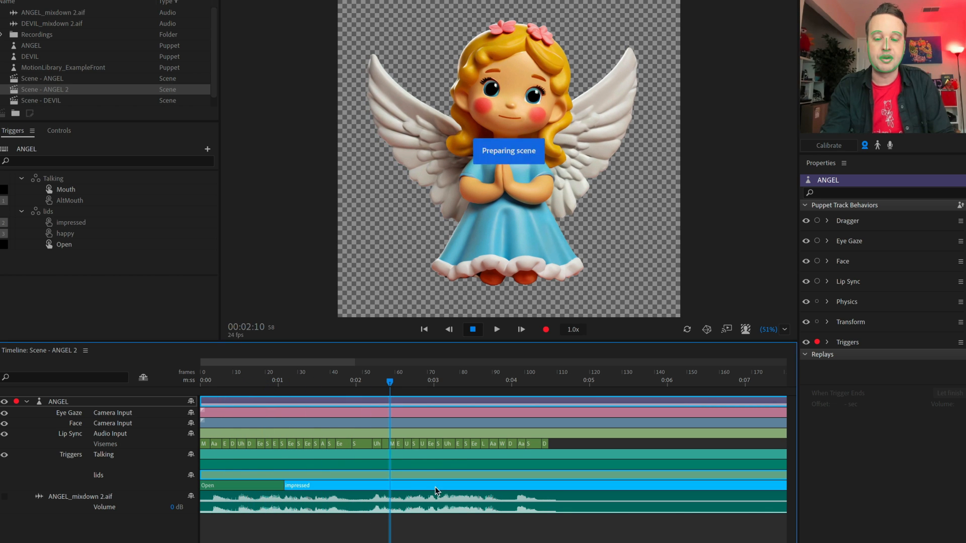
{"action": "right_click", "coordinate": [441, 486]}
{"action": "left_click", "coordinate": [480, 521]}
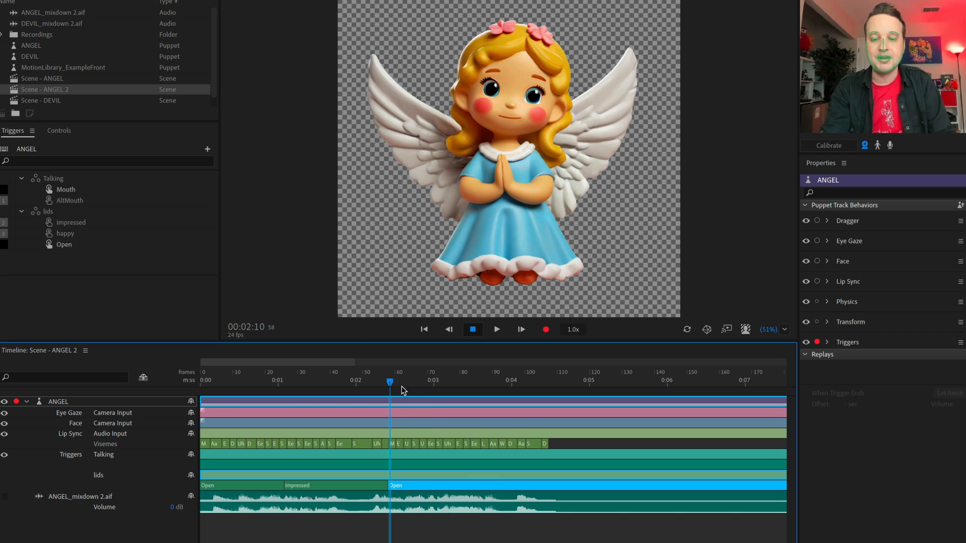
Split the Open lids trigger at frame 323 and set the segment after it to happy
{"action": "left_click_drag", "start_coordinate": [400, 386], "coordinate": [672, 389]}
{"action": "left_click", "coordinate": [681, 488]}
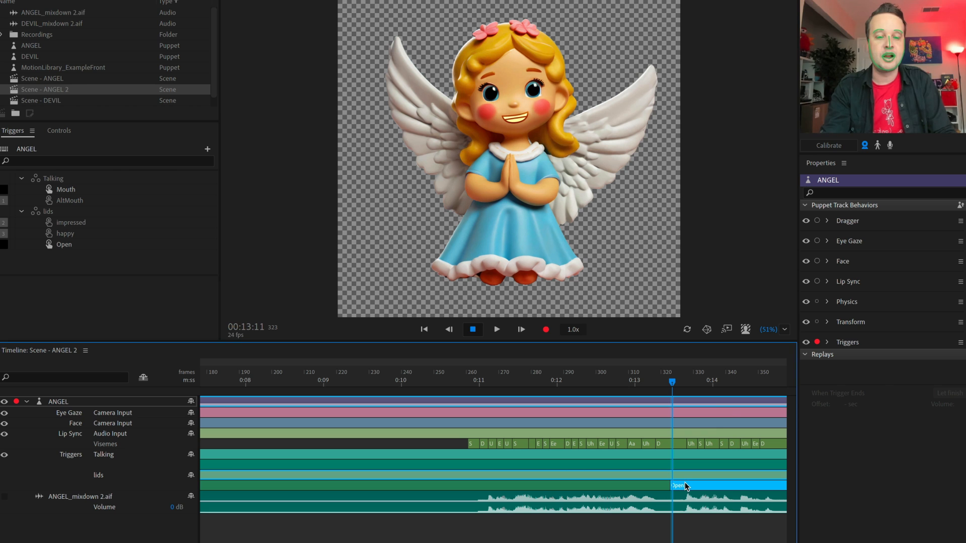
{"action": "right_click", "coordinate": [682, 487]}
{"action": "left_click", "coordinate": [704, 507]}
Split the happy trigger at frame 361 and set the remaining segment back to Open
{"action": "left_click_drag", "start_coordinate": [675, 383], "coordinate": [675, 405]}
{"action": "key", "text": "super+shift+d"}
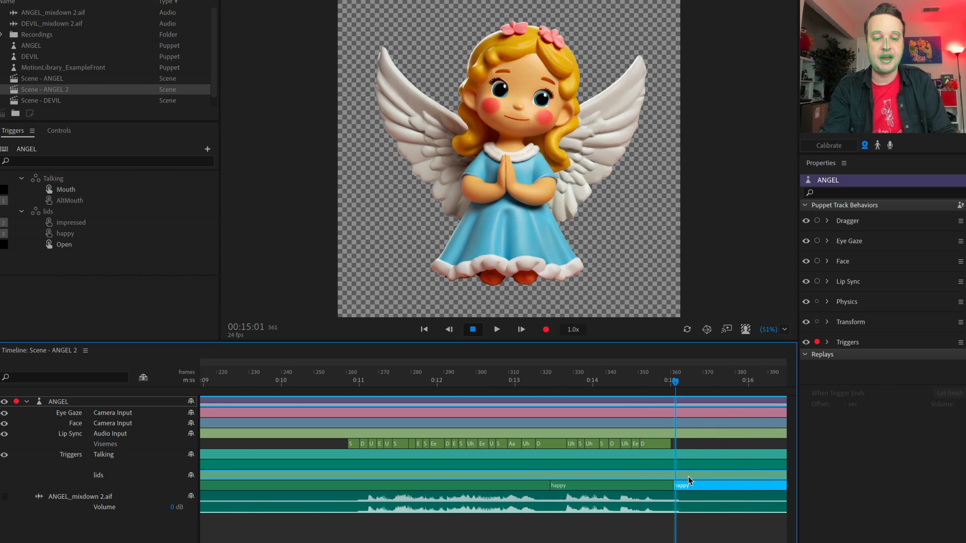
{"action": "right_click", "coordinate": [696, 486]}
{"action": "left_click", "coordinate": [724, 520]}
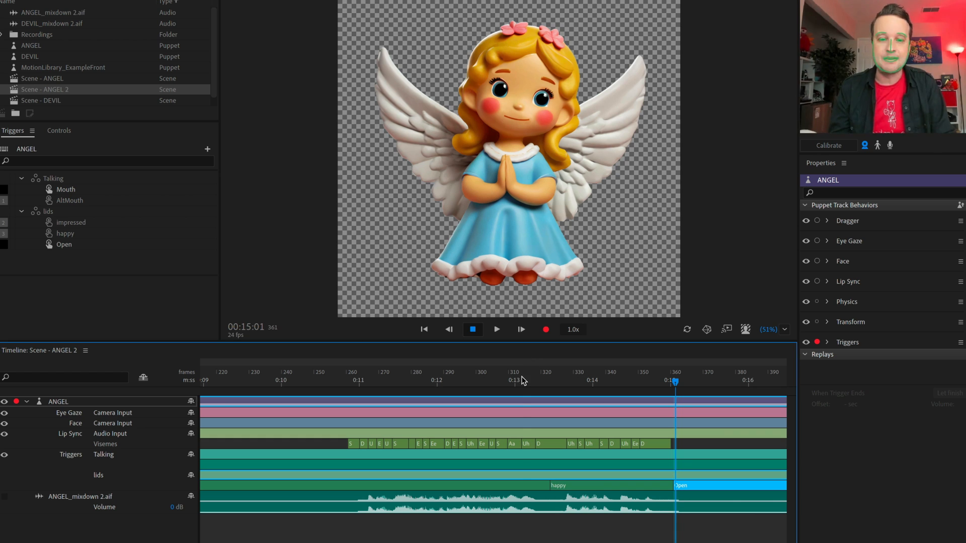
Move the playhead to frame 259, just before the visemes that start near 0:11
{"action": "left_click", "coordinate": [348, 381]}
{"action": "left_click_drag", "start_coordinate": [348, 384], "coordinate": [345, 383]}
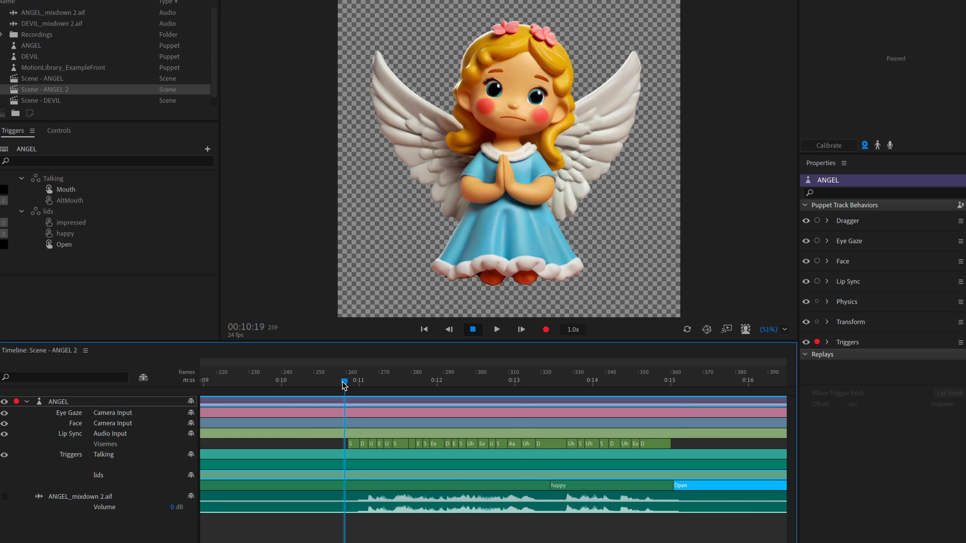
Try splitting the whole lids take at frame 259, and undo the split
{"action": "left_click", "coordinate": [372, 476]}
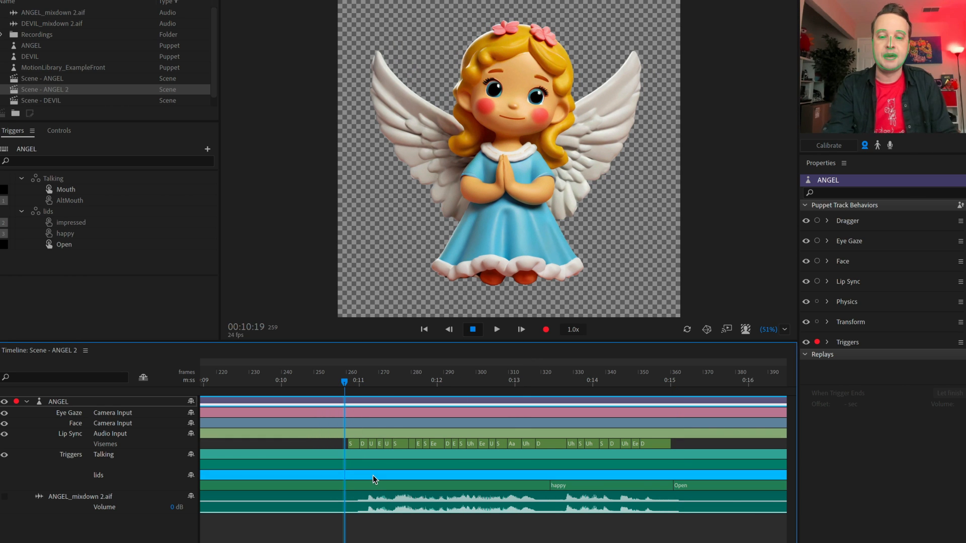
{"action": "key", "text": "ctrl+shift+d"}
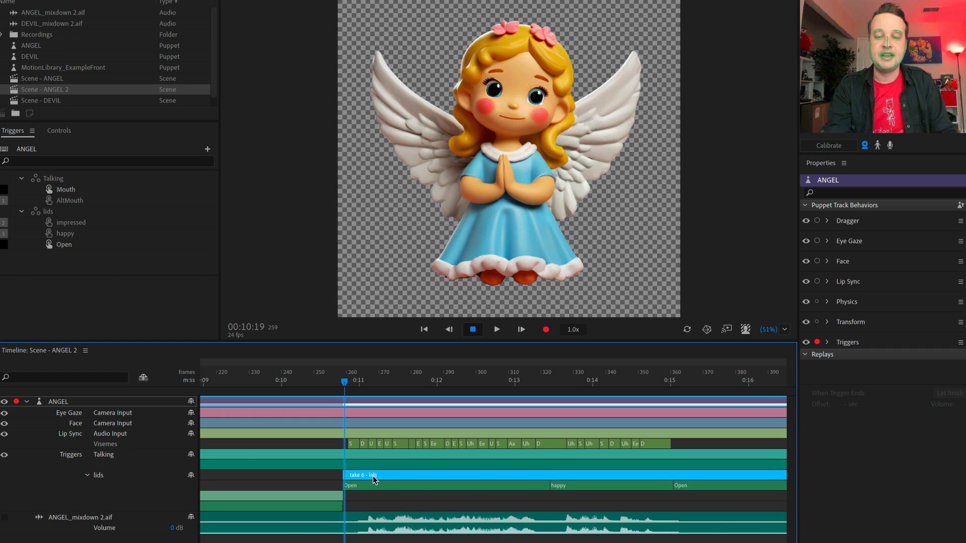
{"action": "key", "text": "ctrl+z"}
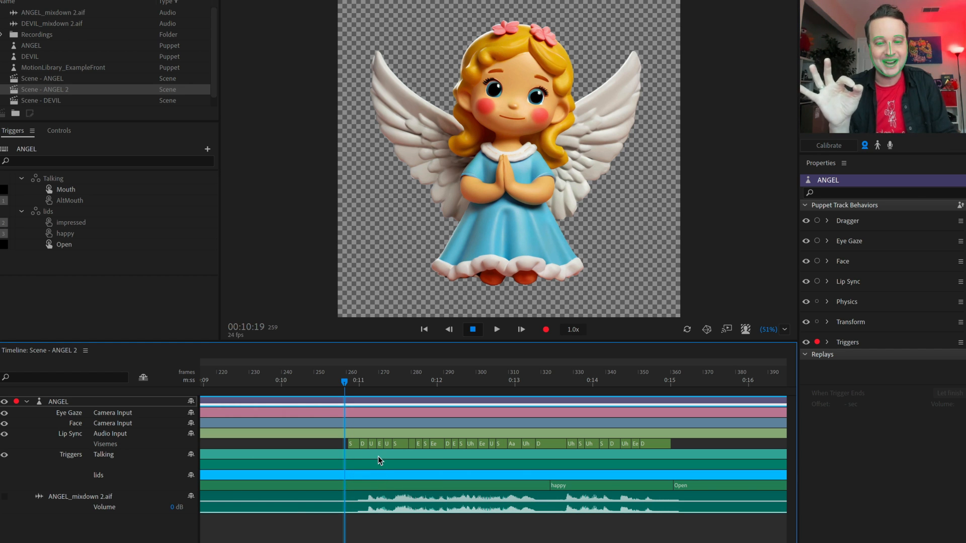
Split the AltMouth trigger in the Talking take at frame 259 and set the segment after it to Mouth
{"action": "left_click", "coordinate": [377, 457]}
{"action": "left_click", "coordinate": [376, 465]}
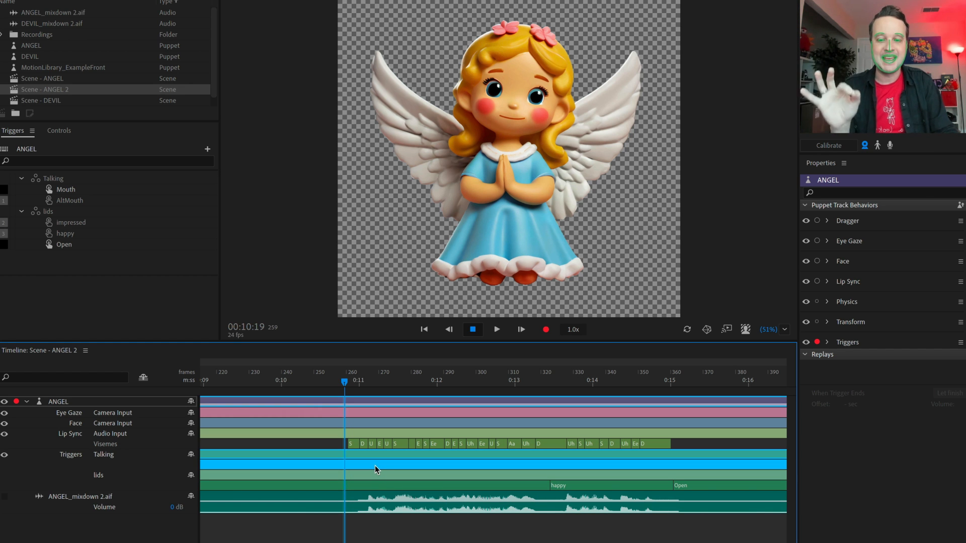
{"action": "key", "text": "ctrl+shift+d"}
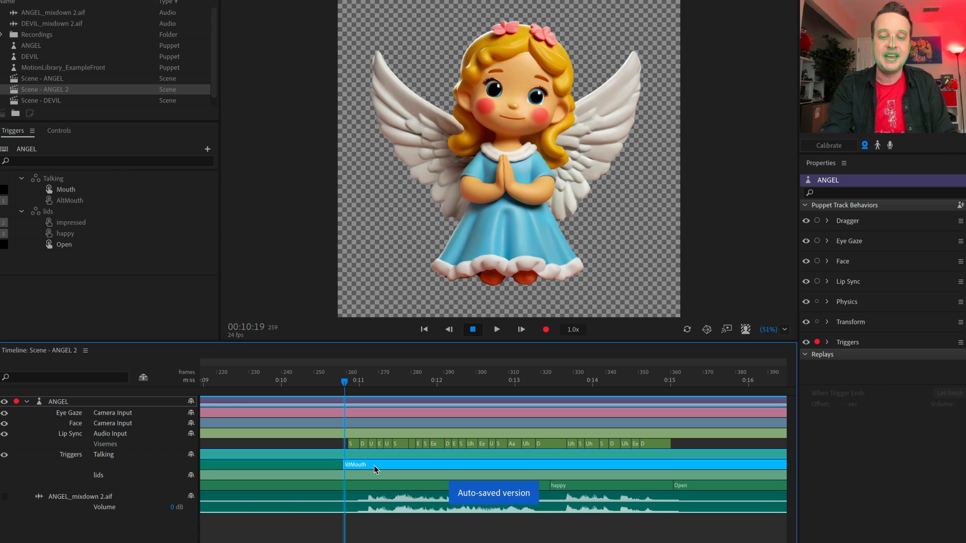
{"action": "right_click", "coordinate": [375, 467]}
{"action": "left_click", "coordinate": [388, 475]}
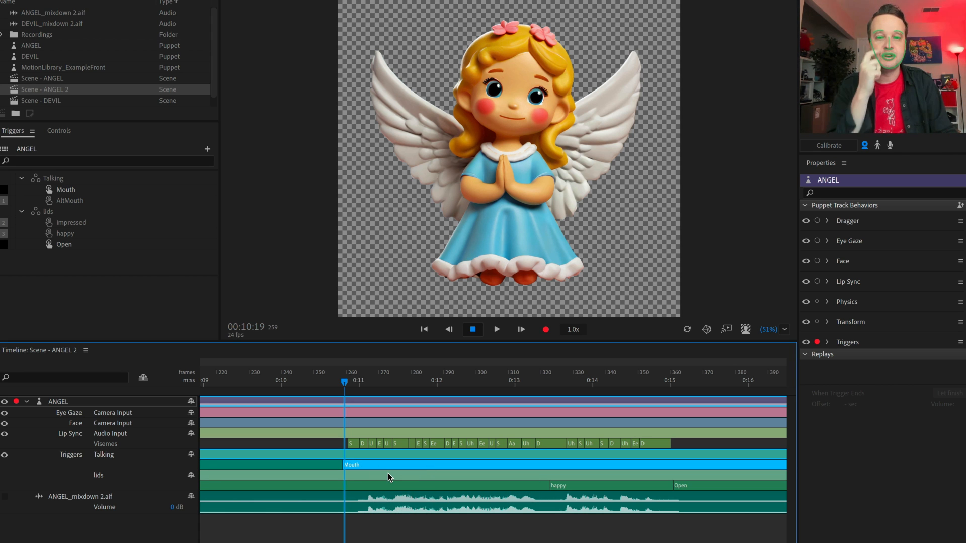
Scrub through the Scene - ANGEL 2 and Scene - DEVIL timelines to review the edited trigger takes
{"action": "left_click_drag", "start_coordinate": [346, 390], "coordinate": [467, 393]}
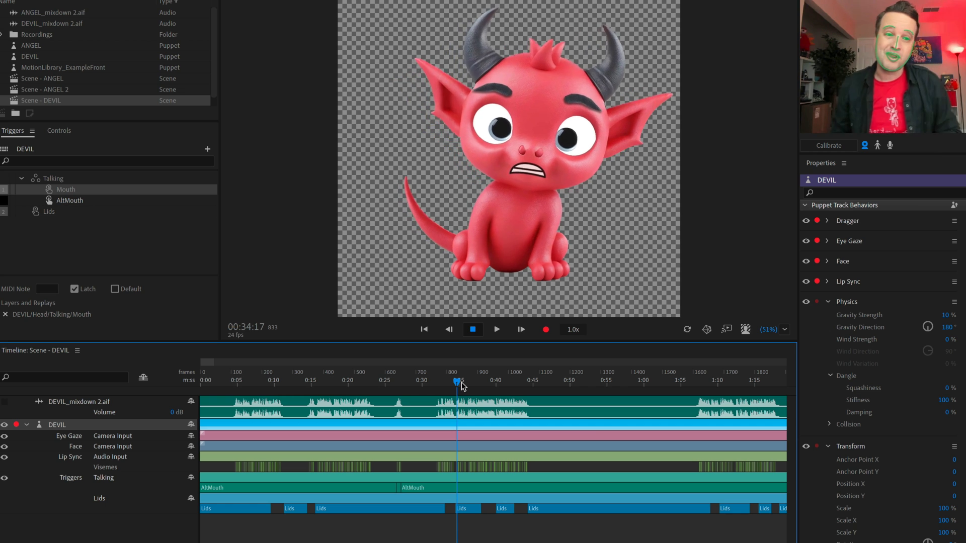
{"action": "left_click", "coordinate": [501, 386]}
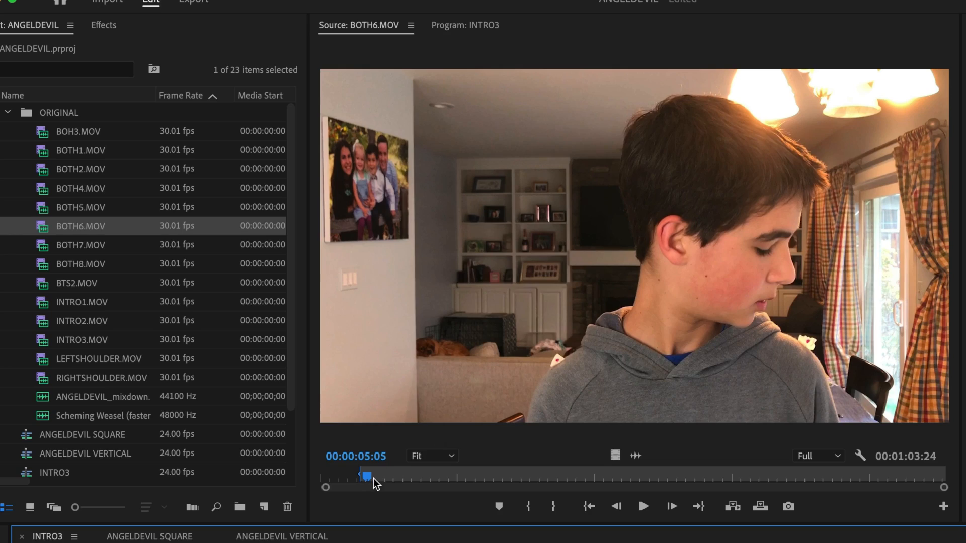
Switch to Premiere Pro and scrub through the source clips BOTH6.MOV and BTS2.MOV to examine the shots
{"action": "left_click_drag", "start_coordinate": [373, 478], "coordinate": [762, 498]}
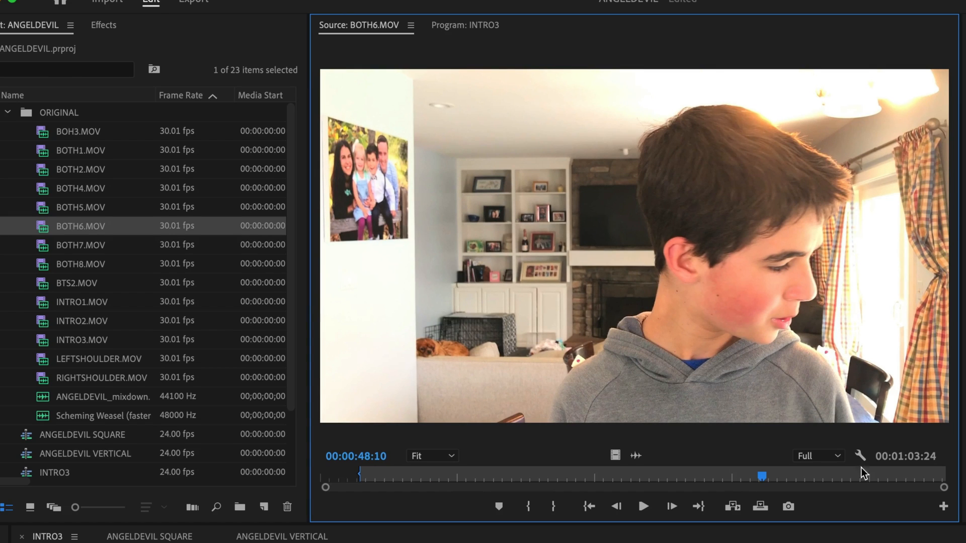
{"action": "left_click_drag", "start_coordinate": [760, 478], "coordinate": [435, 488]}
{"action": "left_click", "coordinate": [83, 284]}
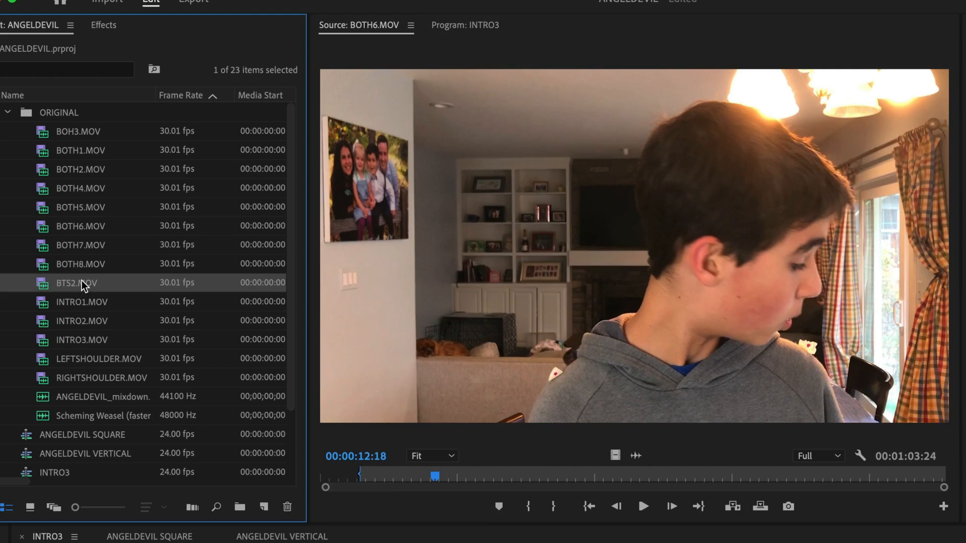
{"action": "double_click", "coordinate": [83, 284]}
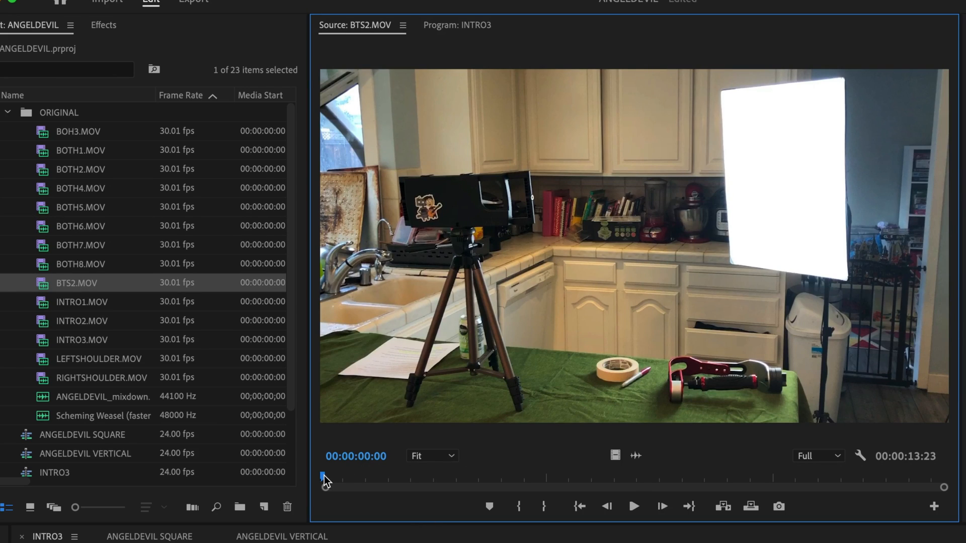
{"action": "left_click_drag", "start_coordinate": [325, 480], "coordinate": [366, 478]}
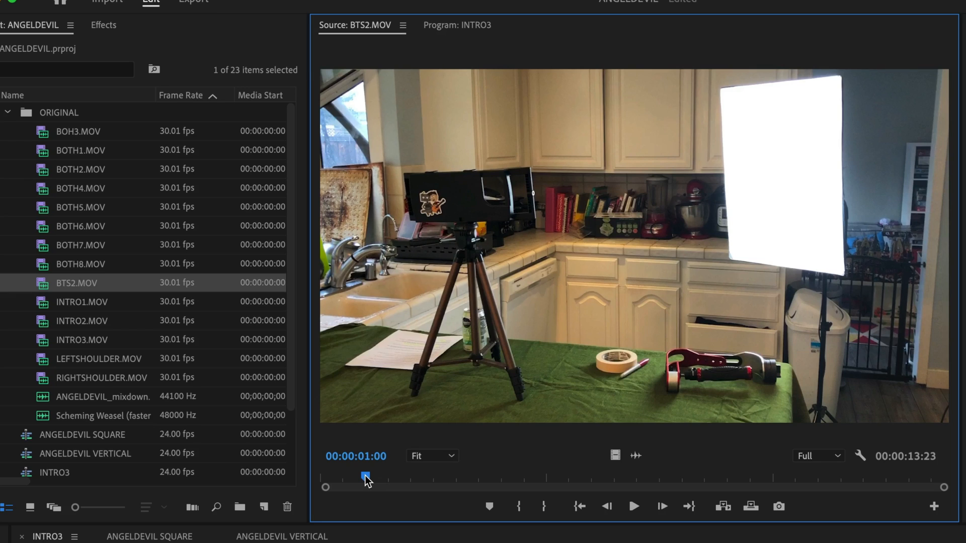
{"action": "left_click_drag", "start_coordinate": [367, 481], "coordinate": [462, 478]}
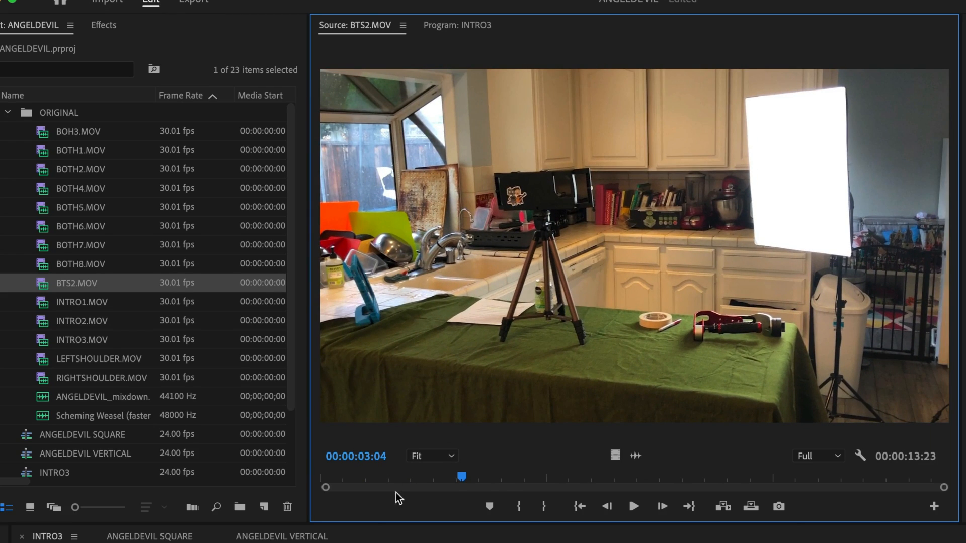
{"action": "left_click_drag", "start_coordinate": [461, 479], "coordinate": [327, 487]}
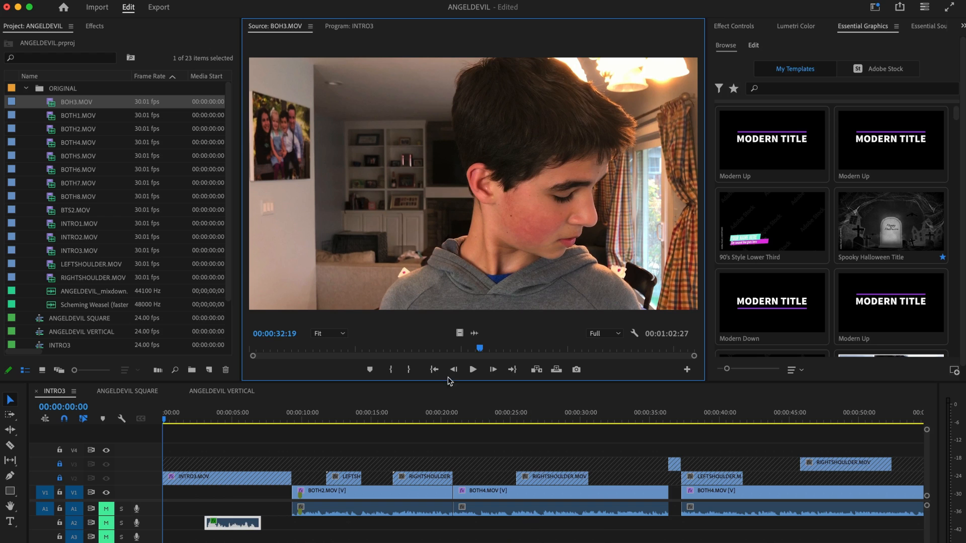
Scrub the BOH3.MOV source clip back and forth to examine the actor's head turns toward each shoulder
{"action": "left_click_drag", "start_coordinate": [478, 350], "coordinate": [583, 348]}
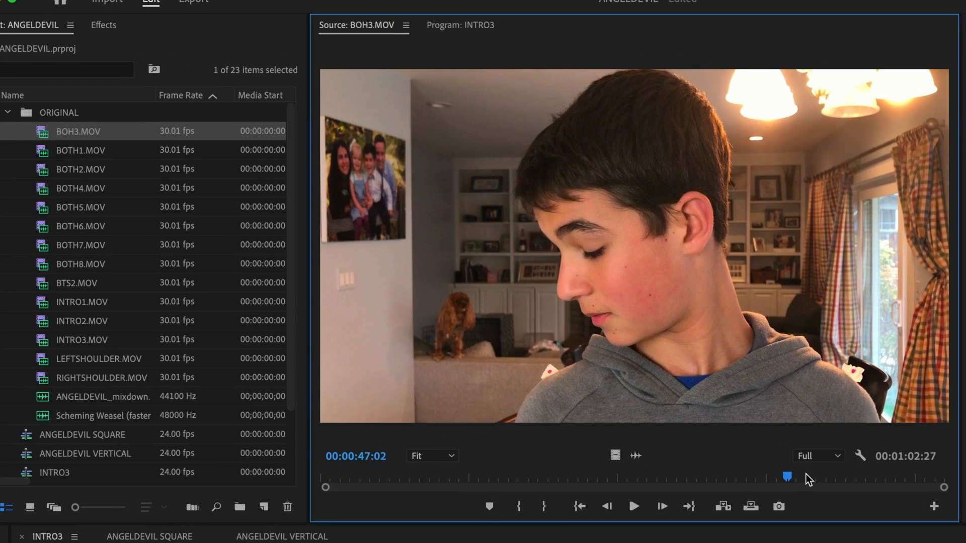
{"action": "left_click", "coordinate": [827, 477]}
{"action": "left_click_drag", "start_coordinate": [831, 477], "coordinate": [720, 477]}
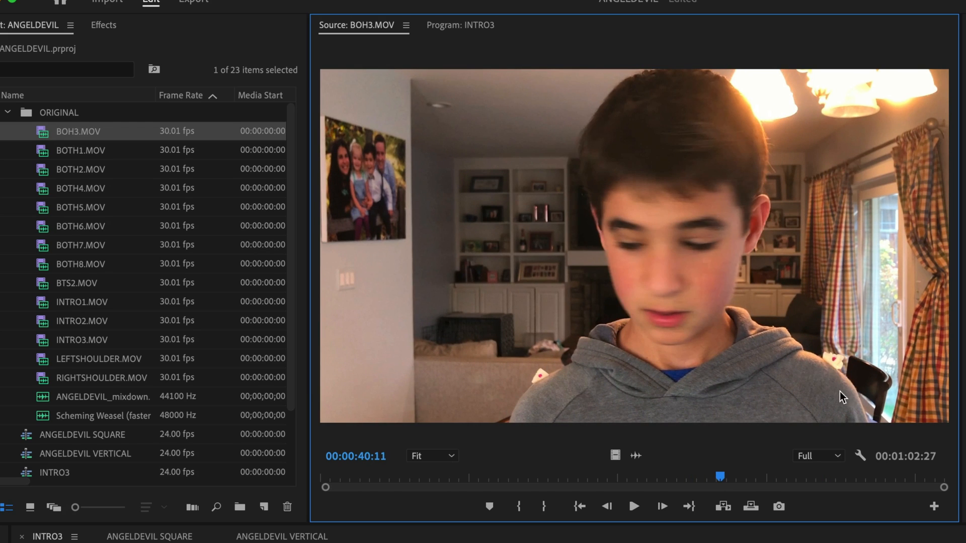
{"action": "left_click_drag", "start_coordinate": [724, 477], "coordinate": [797, 477]}
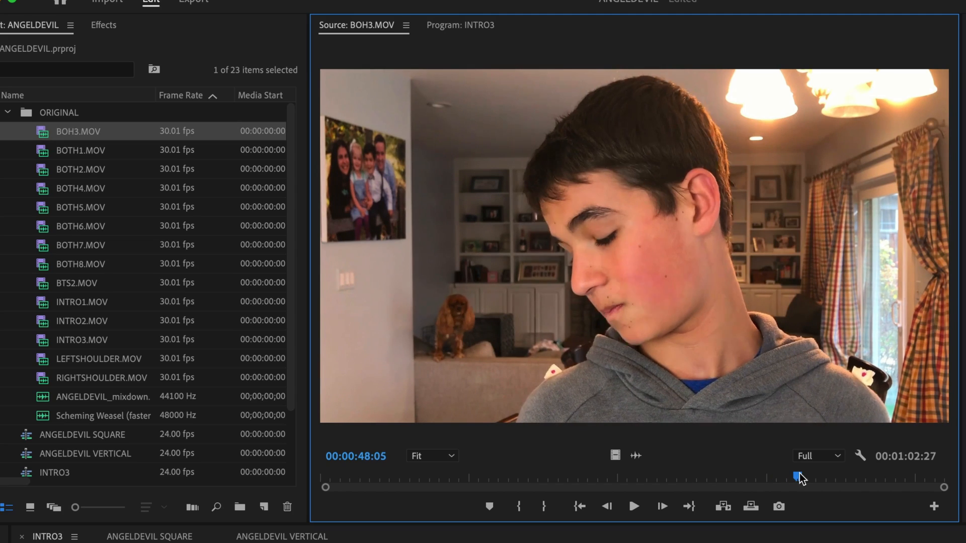
Preview the other original clips one after another, including BOTH5.MOV, BTS2.MOV, INTRO2.MOV and BOTH8.MOV
{"action": "double_click", "coordinate": [85, 164]}
{"action": "double_click", "coordinate": [87, 211]}
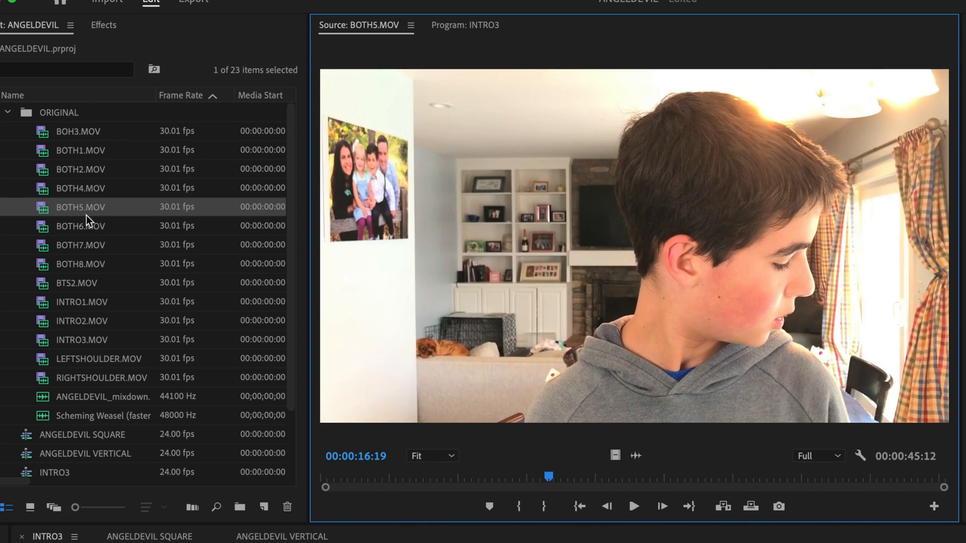
{"action": "double_click", "coordinate": [88, 236]}
{"action": "double_click", "coordinate": [90, 282]}
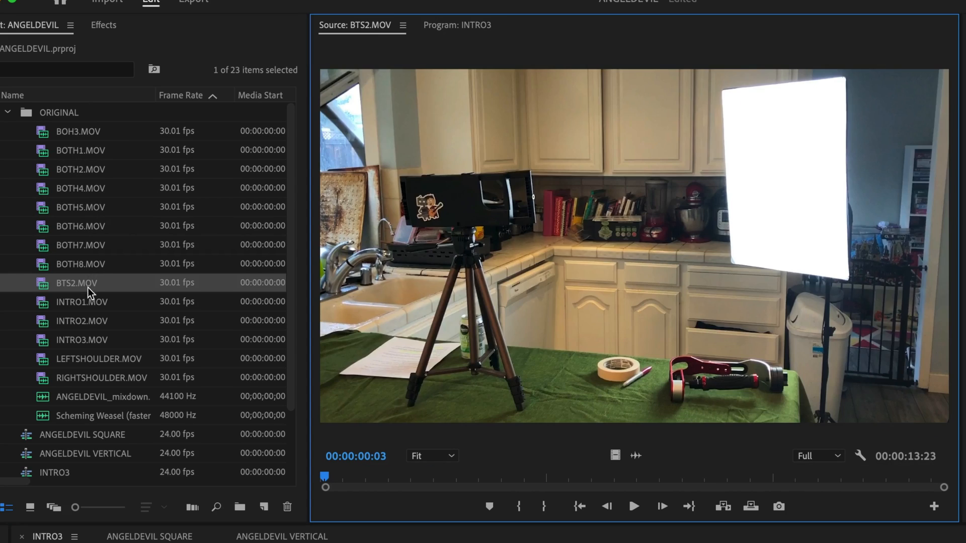
{"action": "double_click", "coordinate": [86, 303]}
{"action": "double_click", "coordinate": [93, 321]}
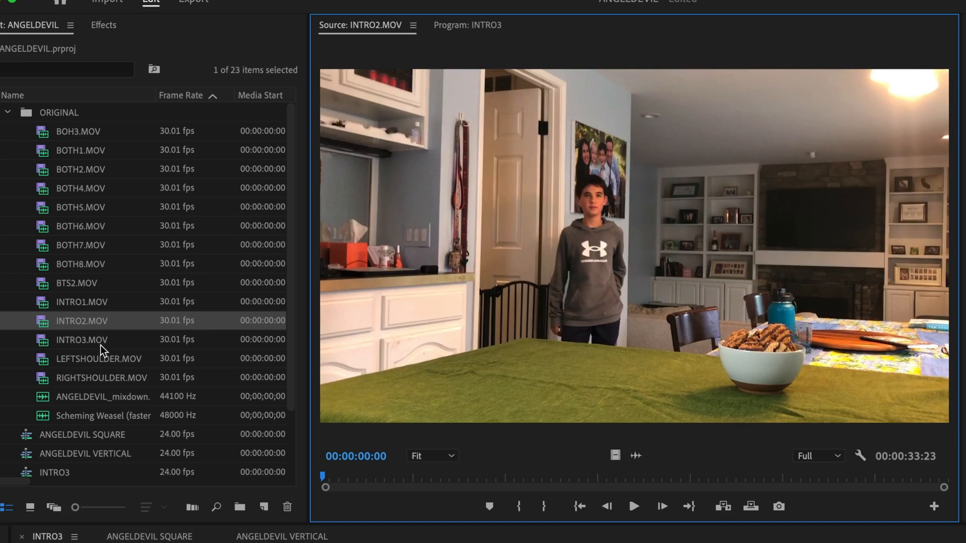
{"action": "double_click", "coordinate": [103, 340]}
{"action": "double_click", "coordinate": [94, 261]}
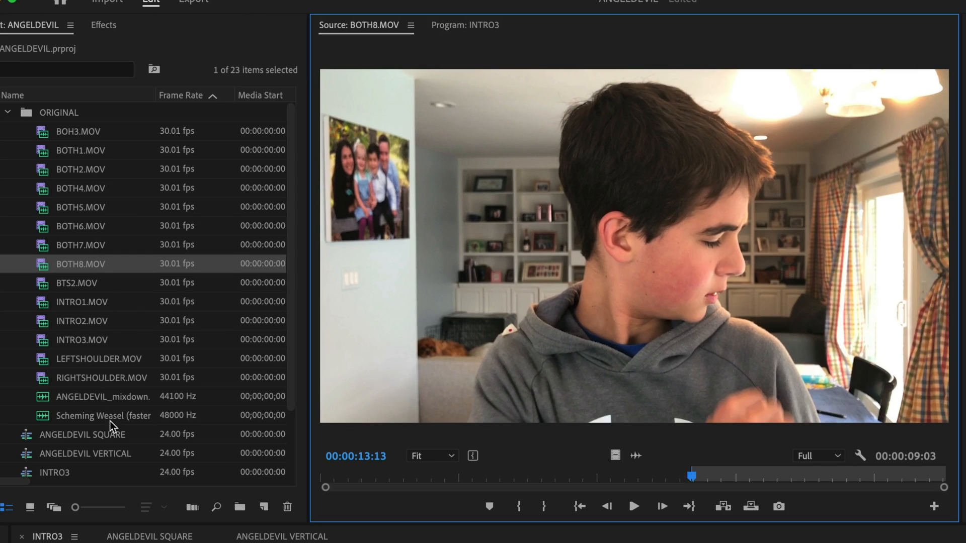
Open RIGHTSHOULDER.MOV and LEFTSHOULDER.MOV and scrub them to examine the tracking marker on each shoulder
{"action": "double_click", "coordinate": [121, 380]}
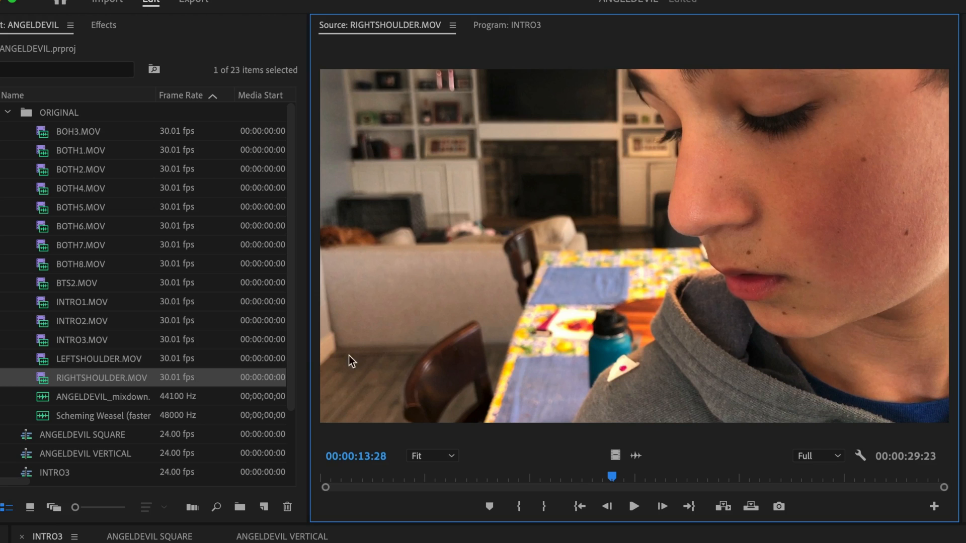
{"action": "double_click", "coordinate": [117, 358]}
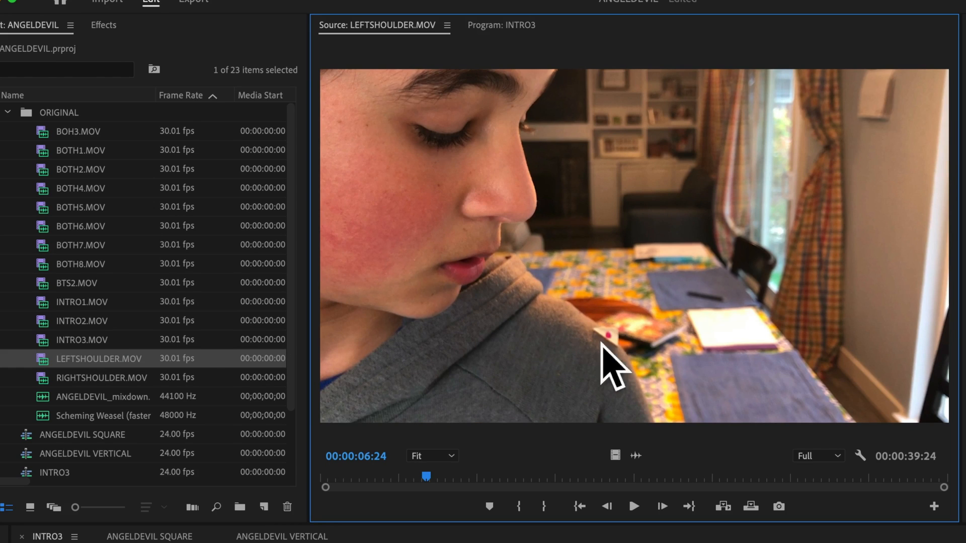
{"action": "left_click_drag", "start_coordinate": [434, 479], "coordinate": [376, 484]}
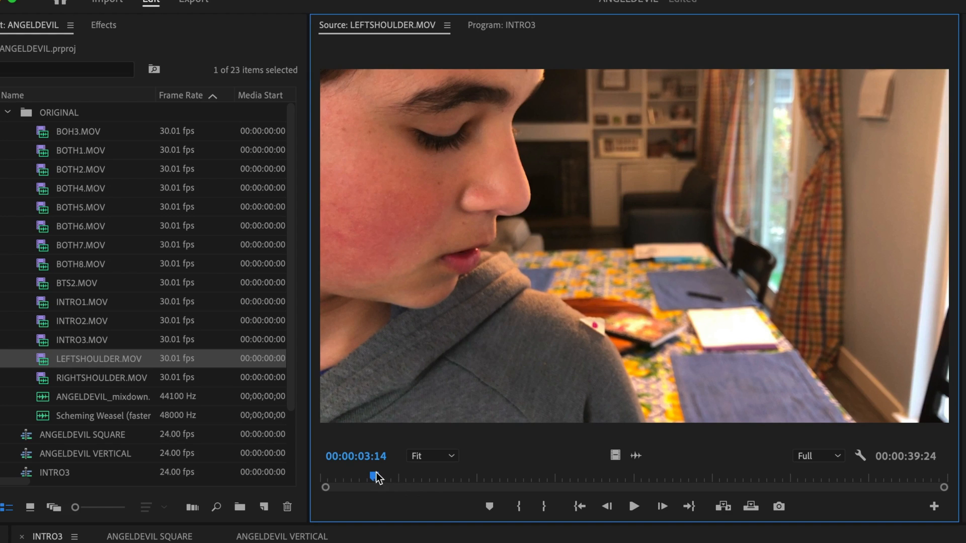
{"action": "left_click_drag", "start_coordinate": [376, 478], "coordinate": [386, 479]}
{"action": "left_click_drag", "start_coordinate": [407, 478], "coordinate": [352, 481]}
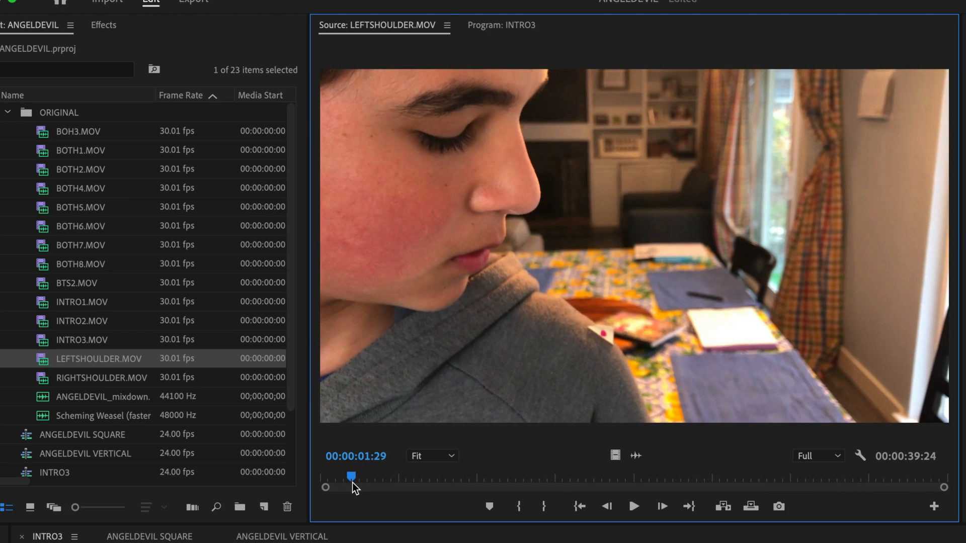
{"action": "double_click", "coordinate": [103, 381]}
{"action": "left_click_drag", "start_coordinate": [612, 478], "coordinate": [456, 482]}
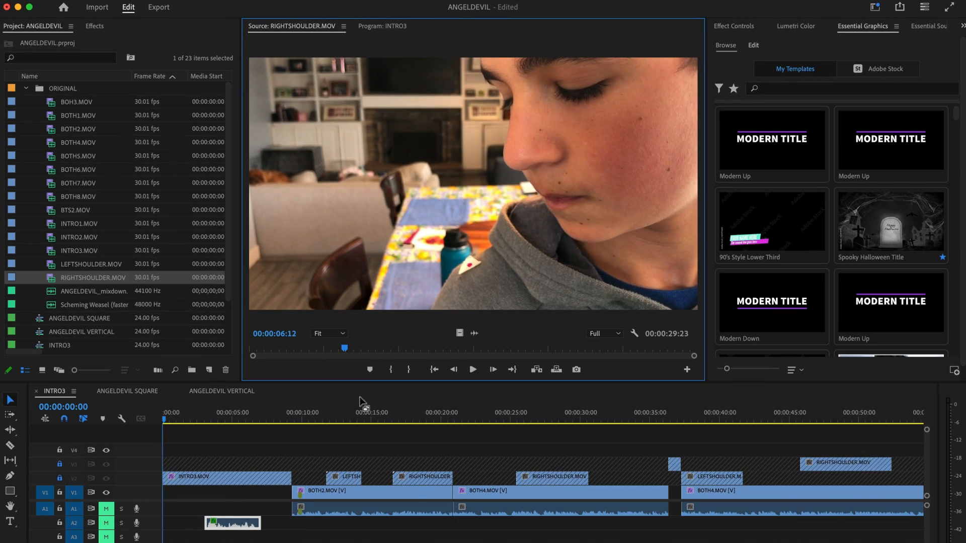
Review the INTRO3 sequence, switch to After Effects, and scrub the INTRO3/ANGELDEVIL composition to 0:00:52:22
{"action": "left_click_drag", "start_coordinate": [302, 420], "coordinate": [354, 455]}
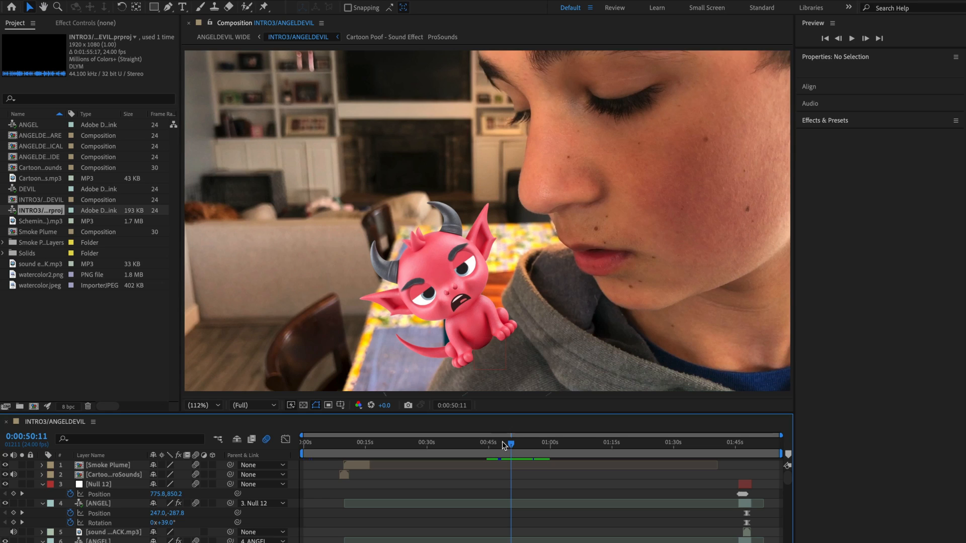
{"action": "mouse_move", "coordinate": [511, 443]}
{"action": "left_mouse_down"}
{"action": "mouse_move", "coordinate": [538, 448]}
{"action": "mouse_move", "coordinate": [521, 448]}
{"action": "left_mouse_up"}
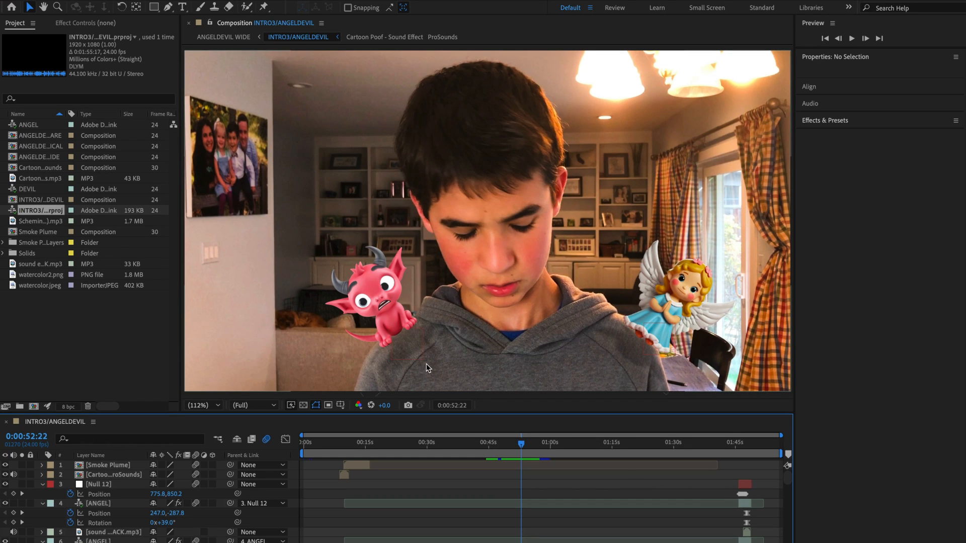
Import the INTRO3 sequence from the Premiere Pro project ANGELDEVIL.prproj into the After Effects project
{"action": "double_click", "coordinate": [77, 354]}
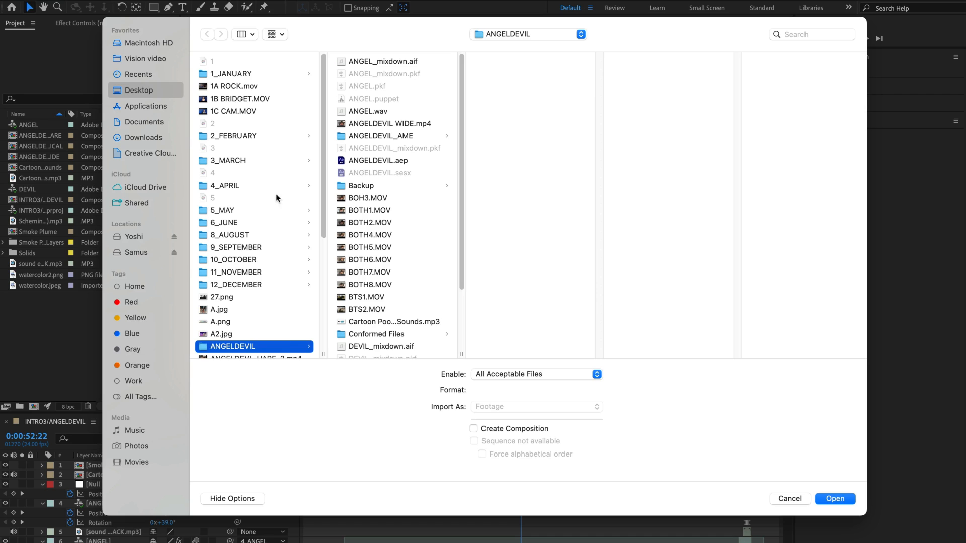
{"action": "left_click", "coordinate": [694, 99]}
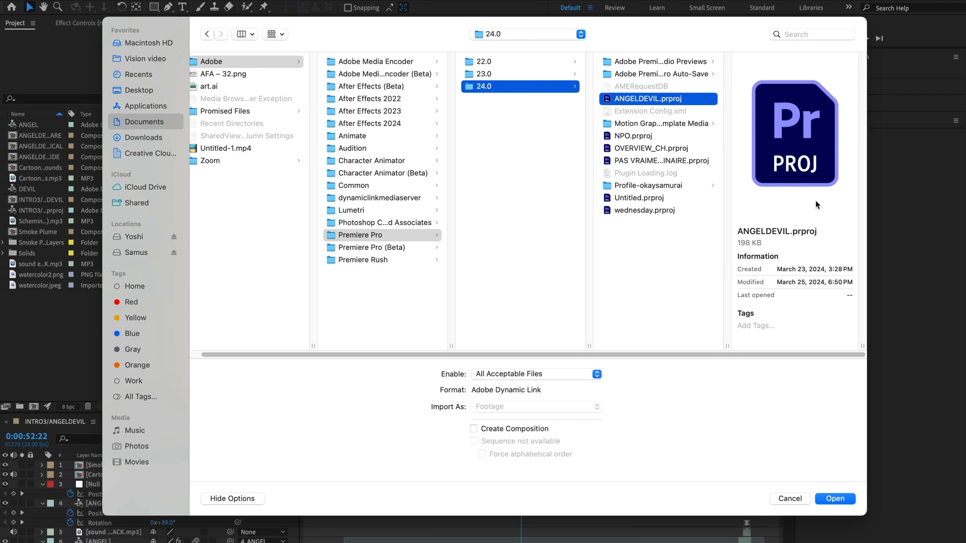
{"action": "left_click", "coordinate": [835, 499]}
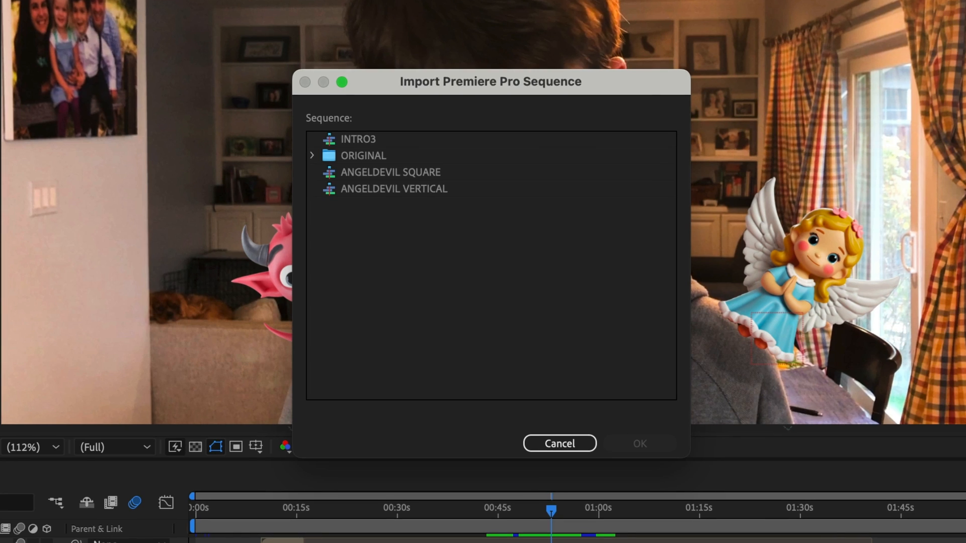
{"action": "left_click", "coordinate": [366, 141]}
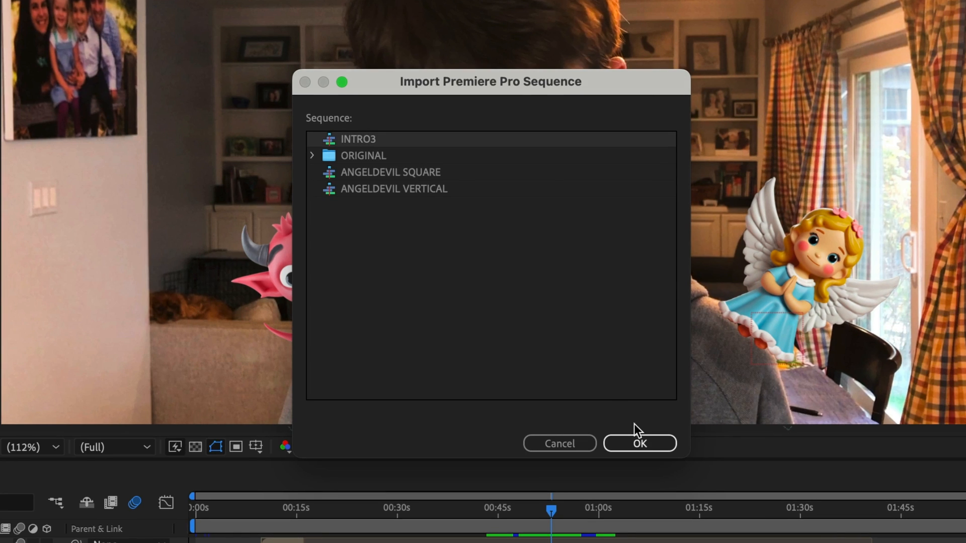
{"action": "left_click", "coordinate": [654, 441]}
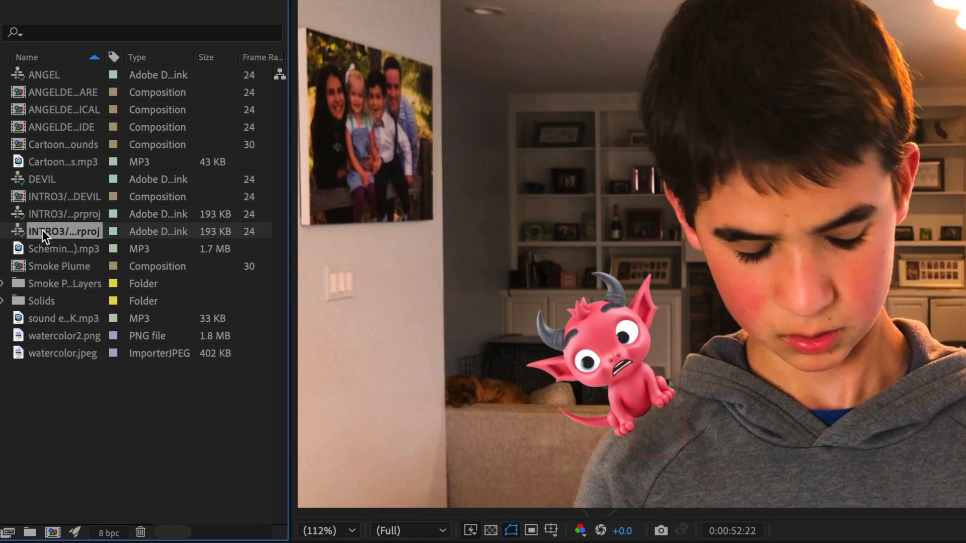
Preview the second INTRO3 Premiere project footage up to about 0:00:17:16 and create a new composition from it
{"action": "double_click", "coordinate": [21, 233]}
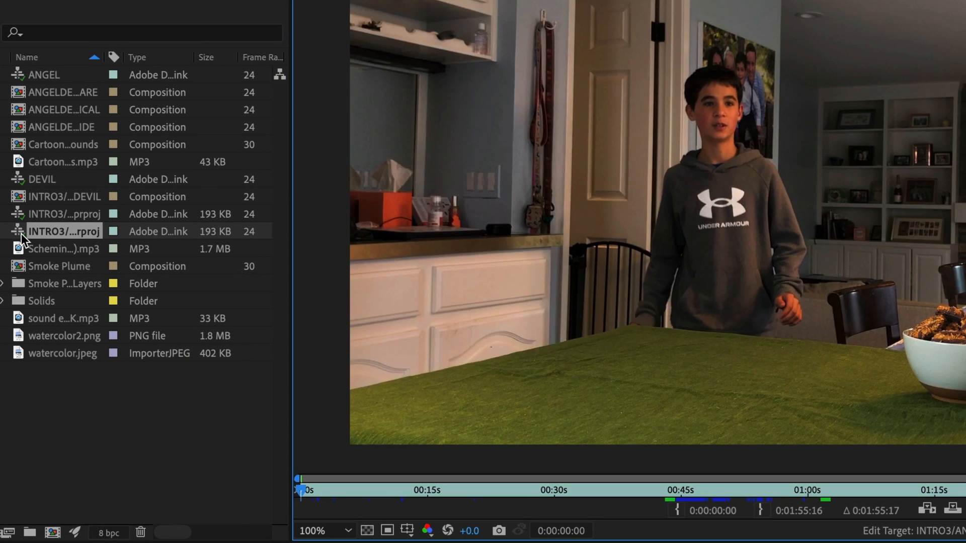
{"action": "left_click_drag", "start_coordinate": [364, 491], "coordinate": [450, 499]}
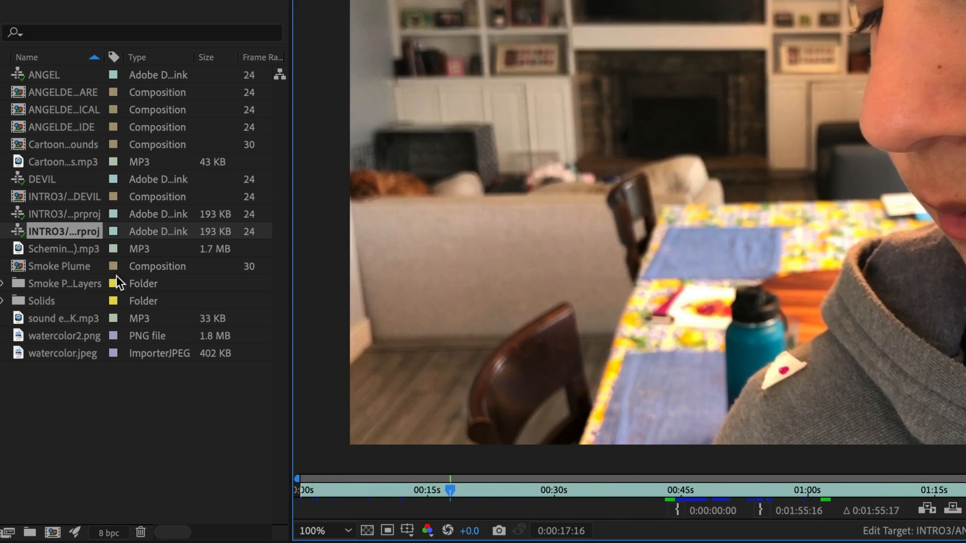
{"action": "left_click", "coordinate": [79, 228]}
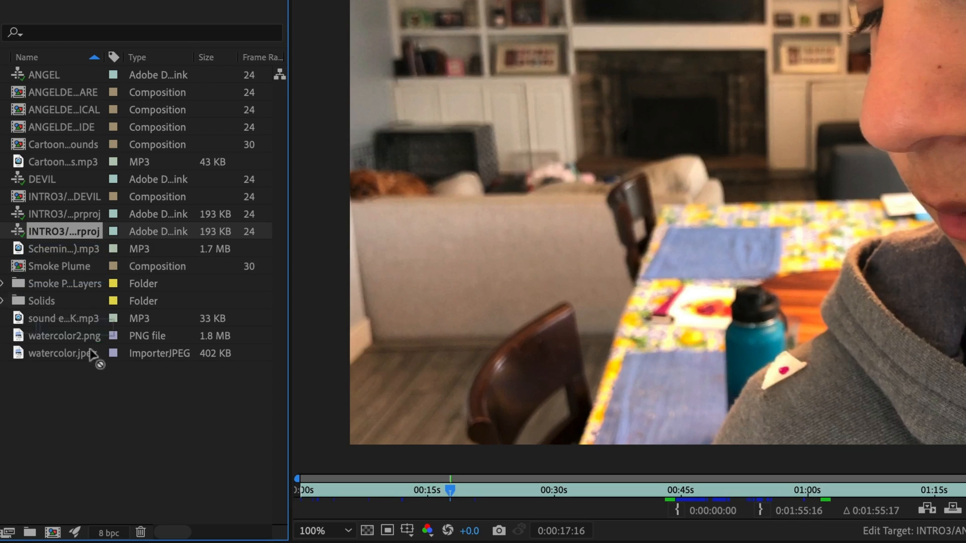
{"action": "left_click", "coordinate": [53, 533]}
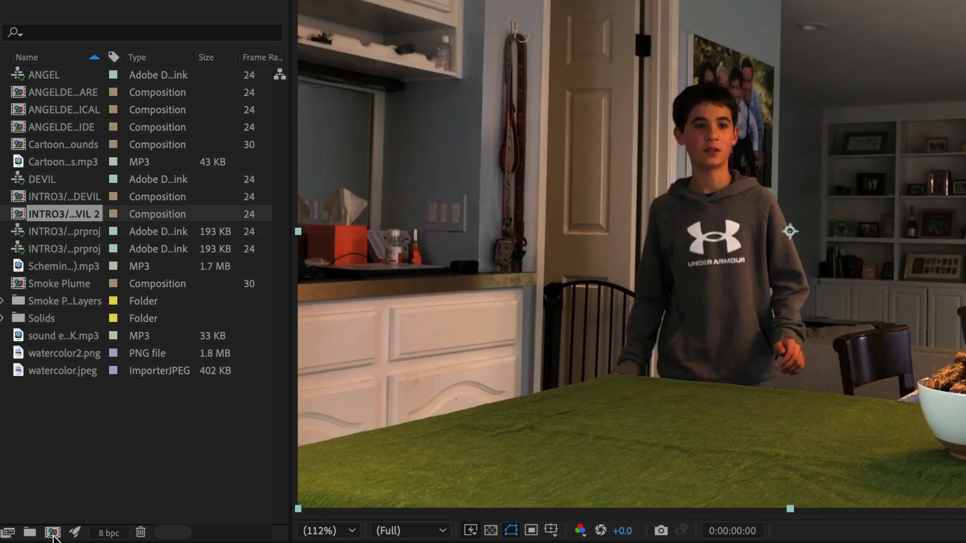
Rename the new INTRO3/ANGELDEVIL 2 composition as TUTORIAL
{"action": "double_click", "coordinate": [21, 216]}
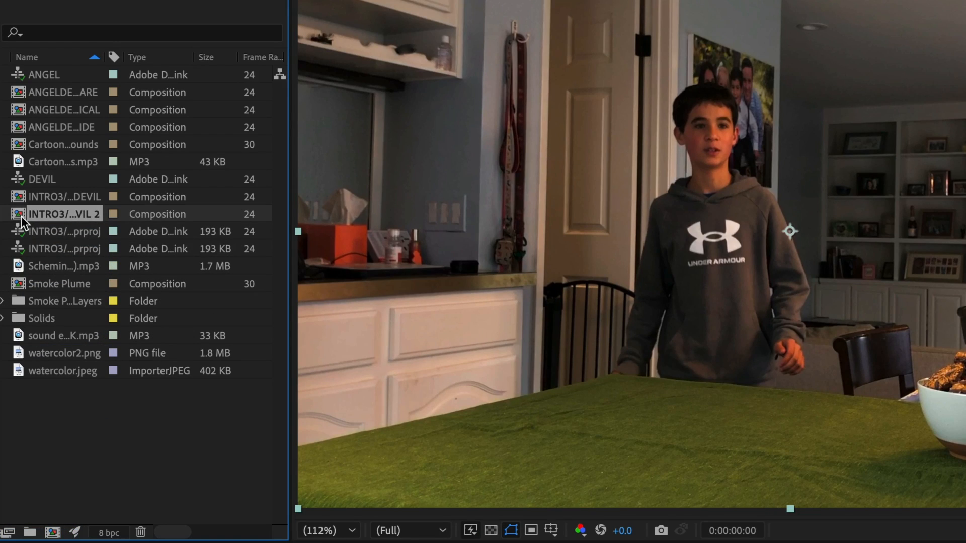
{"action": "left_click", "coordinate": [60, 212]}
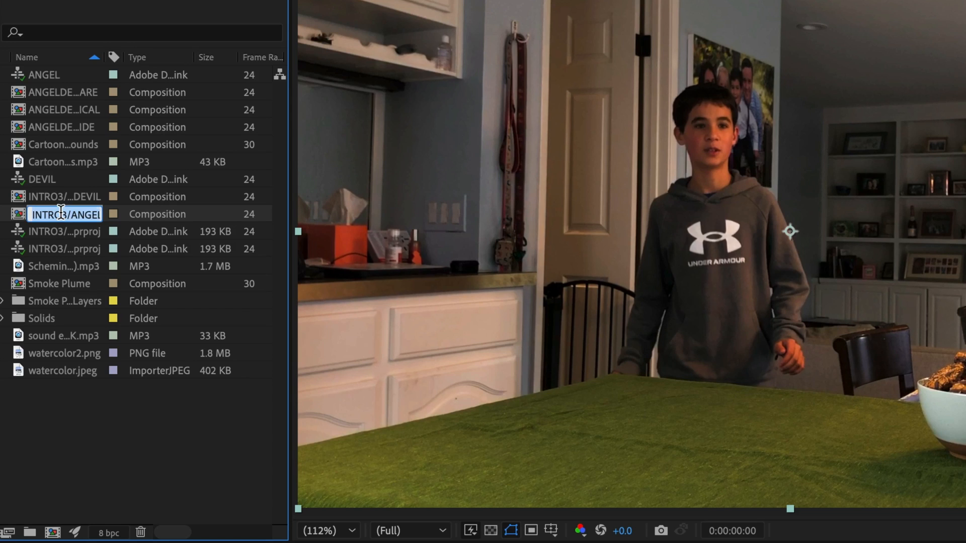
{"action": "type", "text": "TUTORIAL"}
{"action": "key", "text": "Return"}
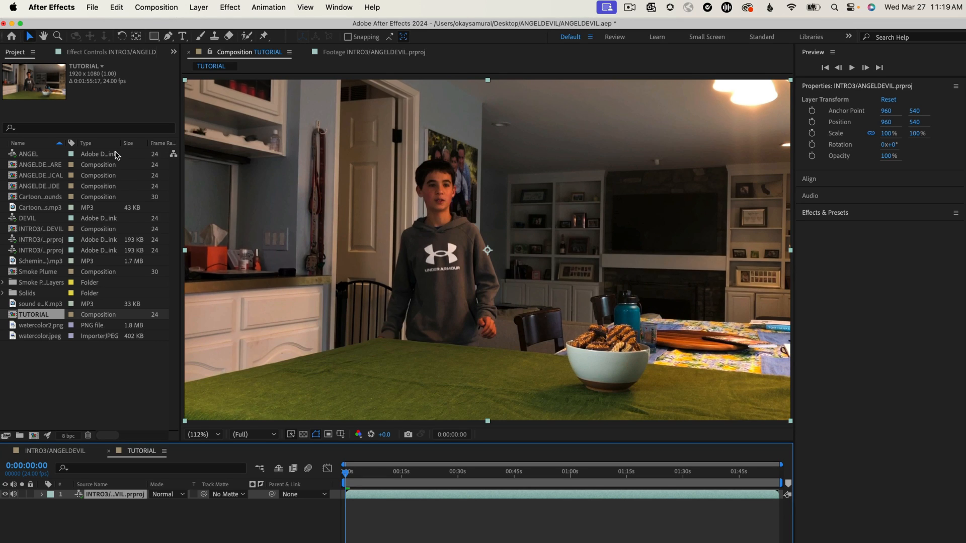
Review the frame size, frame rate and duration in the TUTORIAL composition's settings
{"action": "left_click", "coordinate": [163, 10]}
{"action": "left_click", "coordinate": [181, 46]}
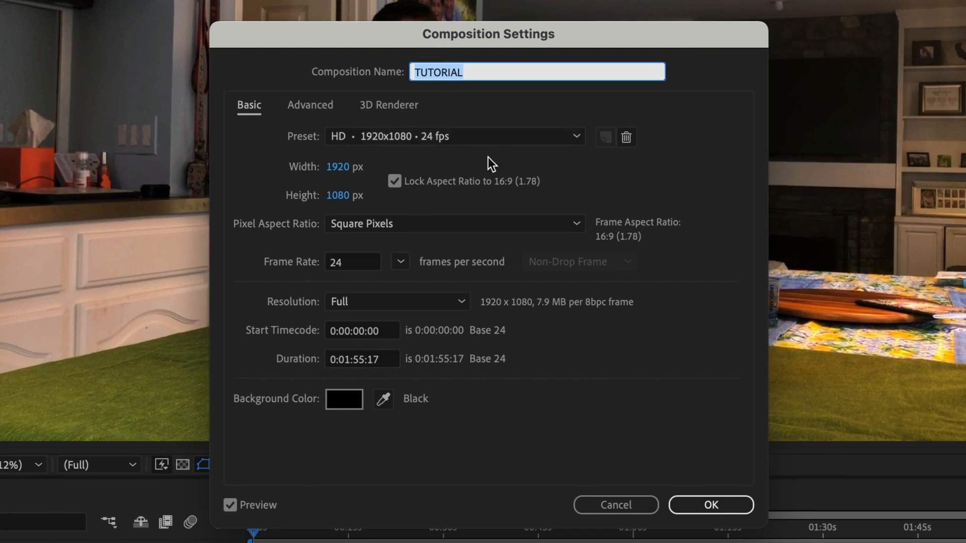
{"action": "left_click", "coordinate": [712, 504]}
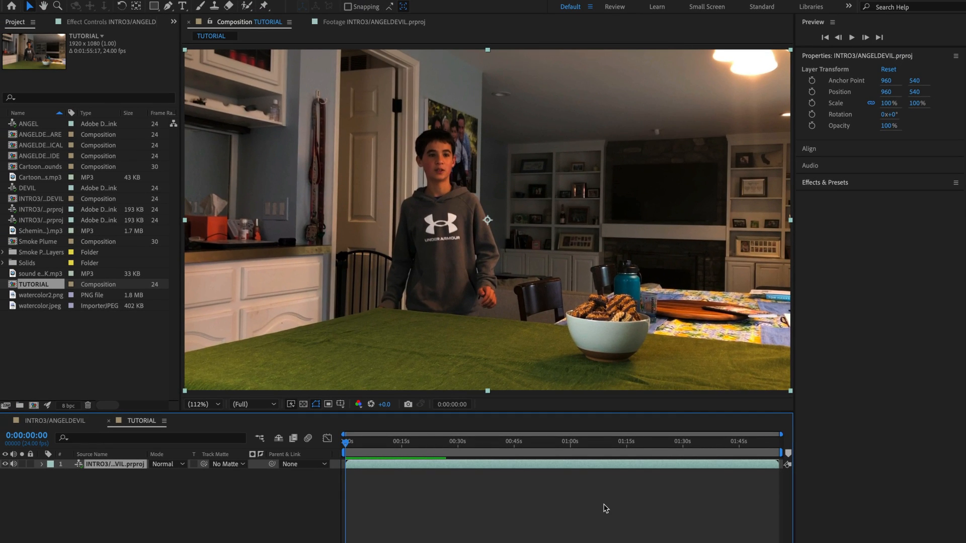
Import the ANGEL scene from Character Animator Project 61.chproj into the project
{"action": "left_click", "coordinate": [108, 344]}
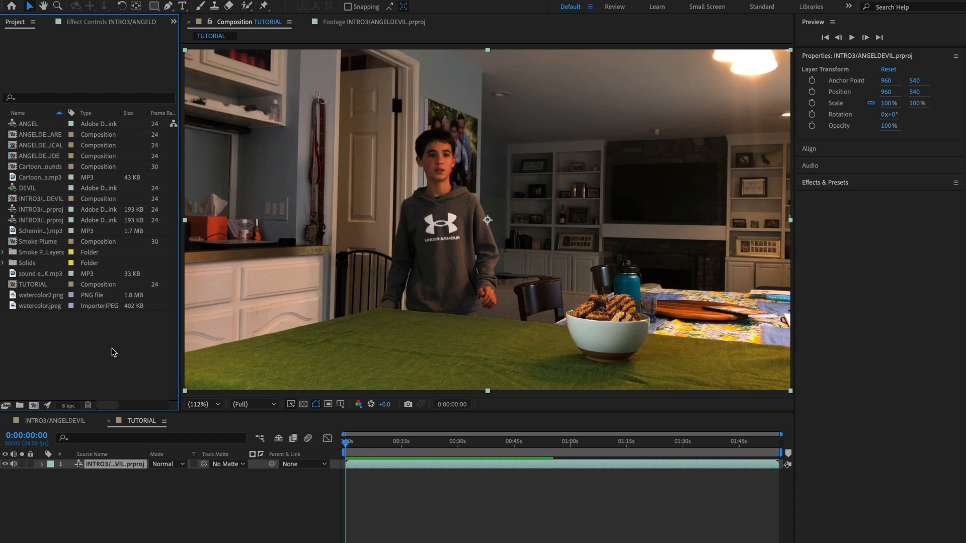
{"action": "double_click", "coordinate": [114, 352]}
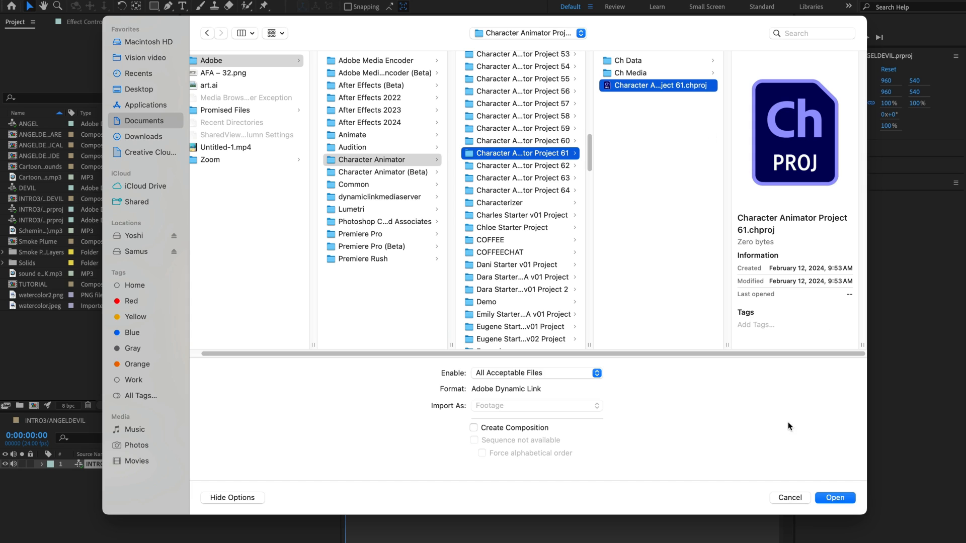
{"action": "left_click", "coordinate": [835, 498]}
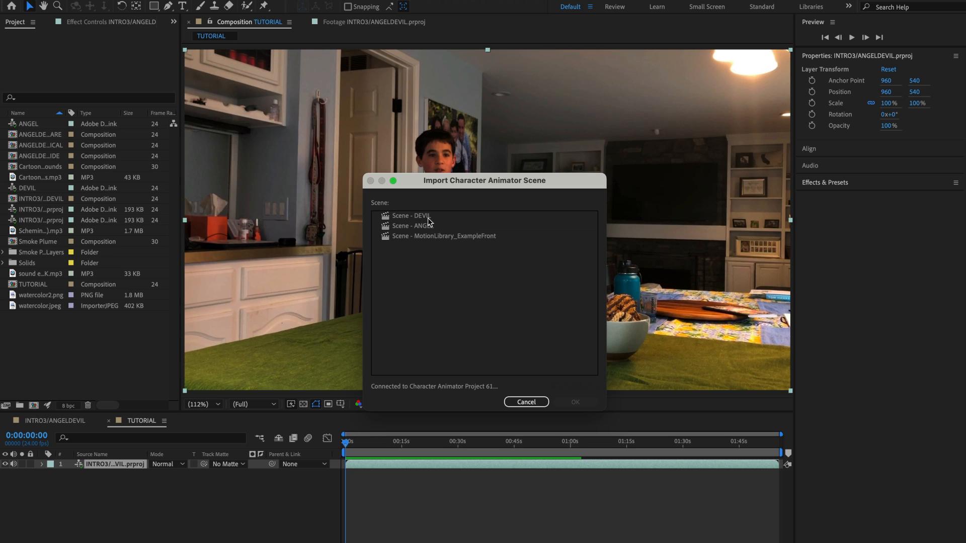
{"action": "left_click", "coordinate": [430, 227]}
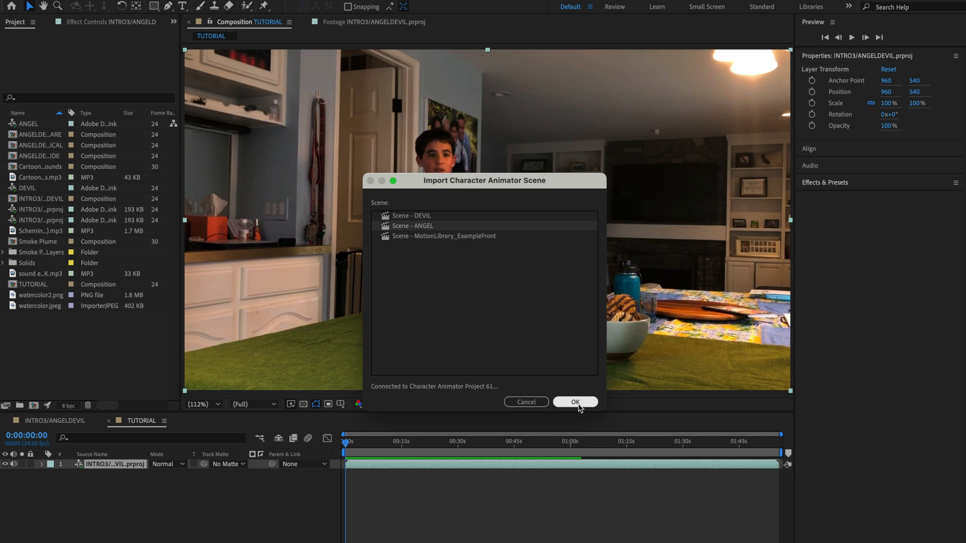
{"action": "left_click", "coordinate": [575, 402]}
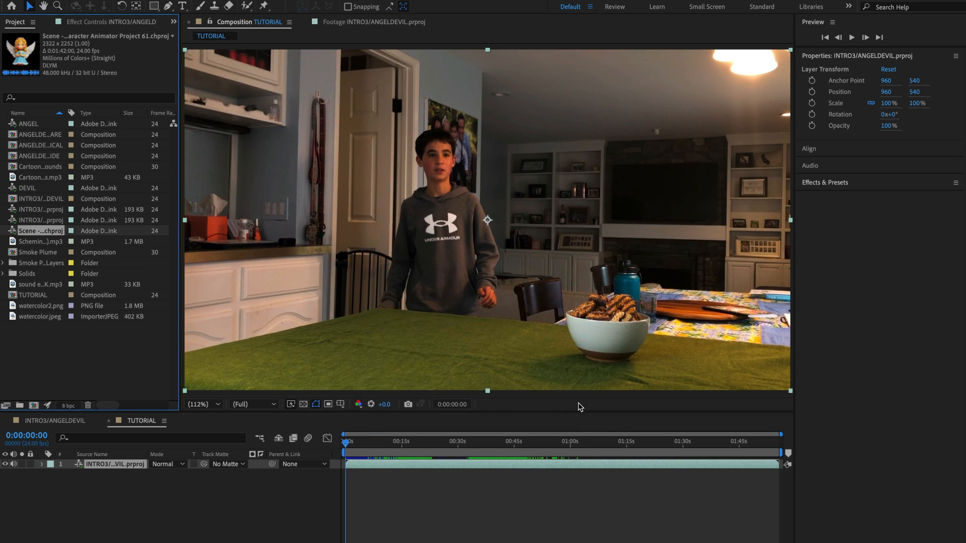
Add the imported ANGEL scene to the TUTORIAL composition and place it over the right half of the frame
{"action": "left_click", "coordinate": [48, 231]}
{"action": "left_click_drag", "start_coordinate": [46, 231], "coordinate": [468, 259]}
{"action": "left_click_drag", "start_coordinate": [556, 234], "coordinate": [742, 328]}
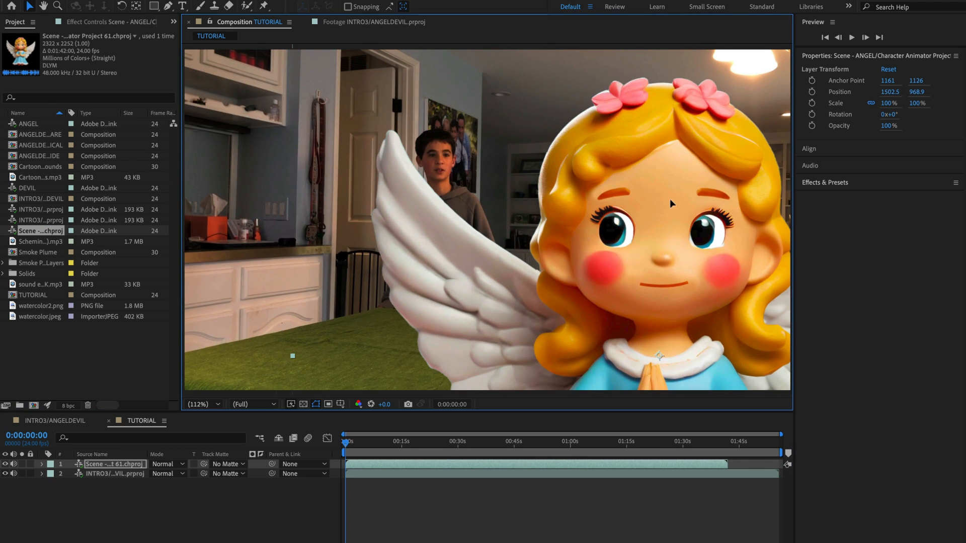
Import the DEVIL scene from Character Animator Project 61.chproj and add it to the composition over the left half of the frame
{"action": "key", "text": "super+i"}
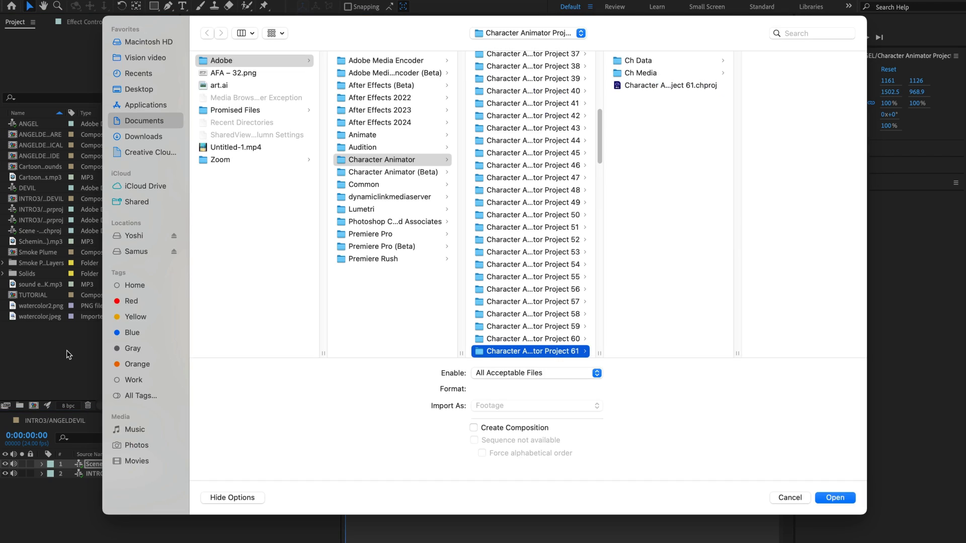
{"action": "double_click", "coordinate": [677, 85]}
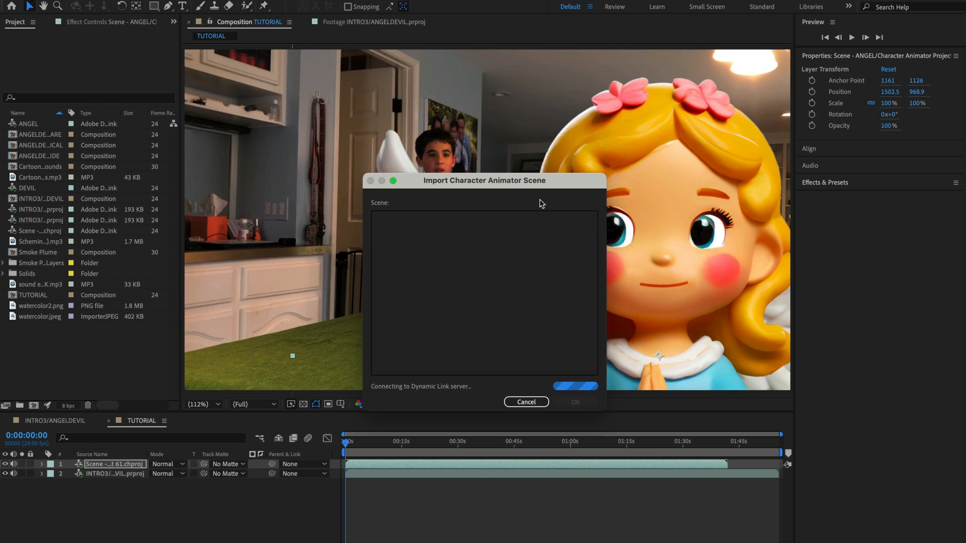
{"action": "left_click_drag", "start_coordinate": [534, 181], "coordinate": [474, 162]}
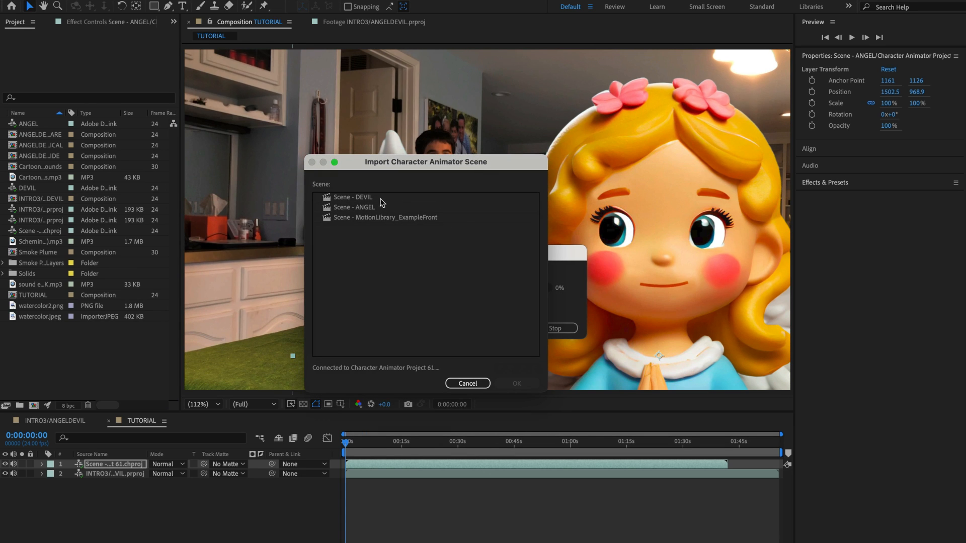
{"action": "left_click", "coordinate": [343, 196]}
{"action": "left_click", "coordinate": [516, 383]}
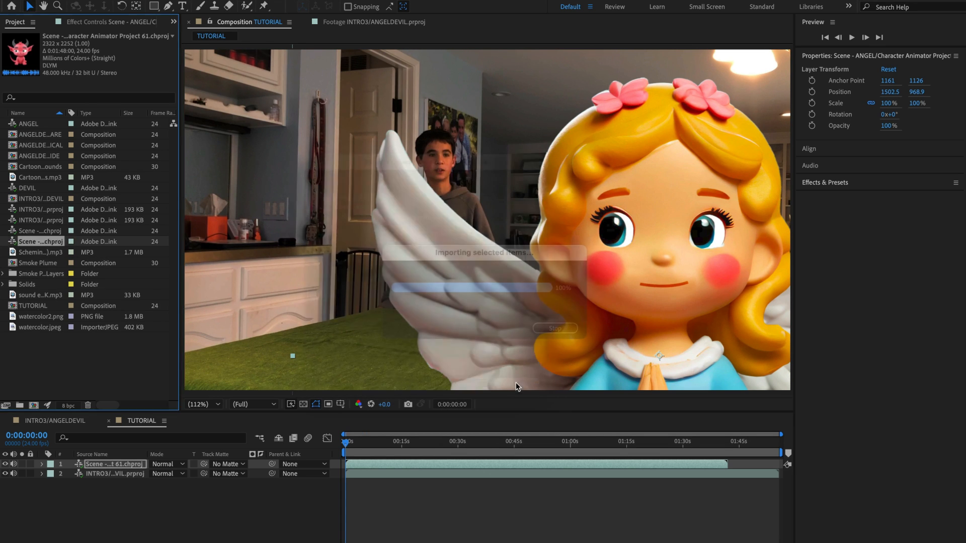
{"action": "left_click_drag", "start_coordinate": [40, 245], "coordinate": [298, 200]}
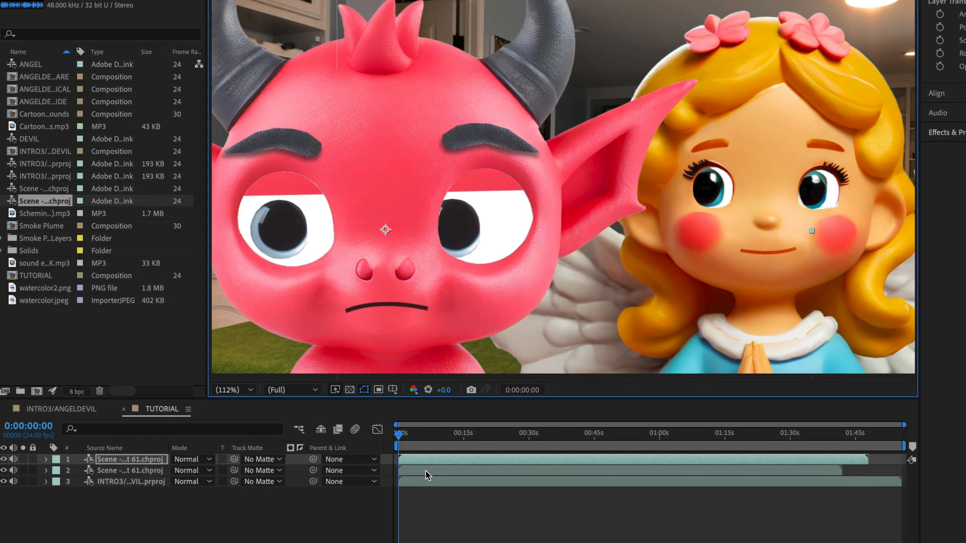
Scale both the devil and angel layers to 28%
{"action": "left_click", "coordinate": [425, 471], "text": "shift"}
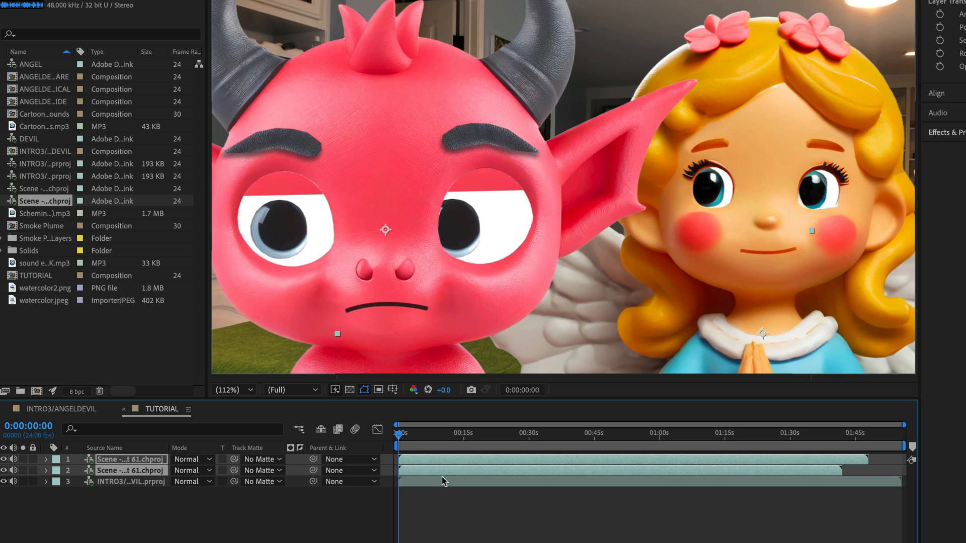
{"action": "key", "text": "s"}
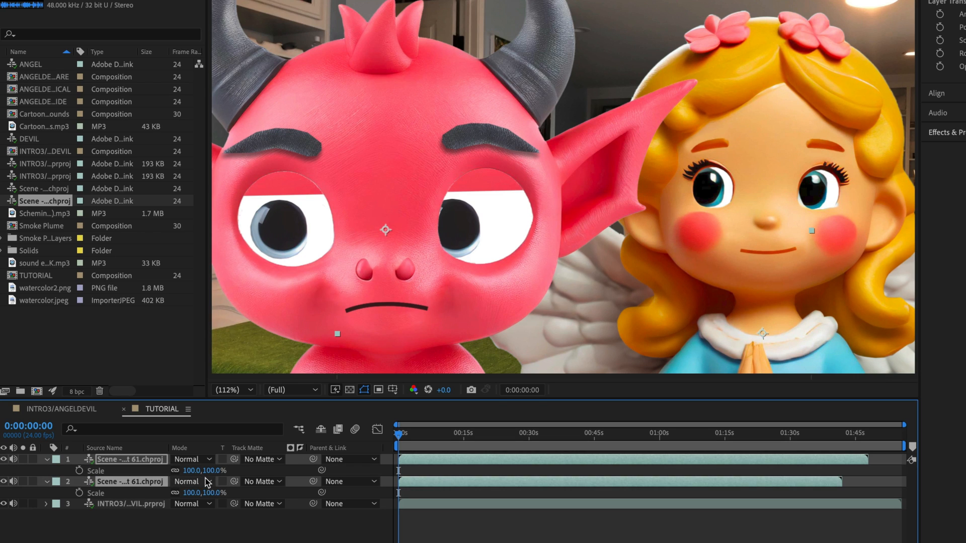
{"action": "left_click_drag", "start_coordinate": [202, 470], "coordinate": [166, 472]}
Position the devil to the left of the boy and the angel to his right at roughly matching heights
{"action": "left_click_drag", "start_coordinate": [774, 304], "coordinate": [768, 190]}
{"action": "left_click_drag", "start_coordinate": [382, 251], "coordinate": [335, 252]}
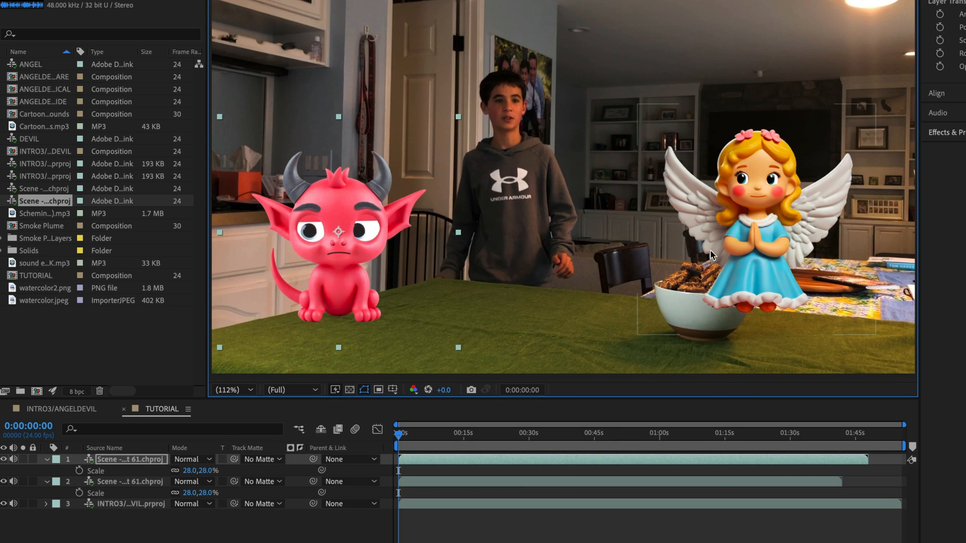
{"action": "left_click_drag", "start_coordinate": [731, 239], "coordinate": [748, 251]}
{"action": "mouse_move", "coordinate": [406, 438]}
{"action": "left_mouse_down"}
{"action": "mouse_move", "coordinate": [620, 446]}
{"action": "mouse_move", "coordinate": [382, 456]}
{"action": "left_mouse_up"}
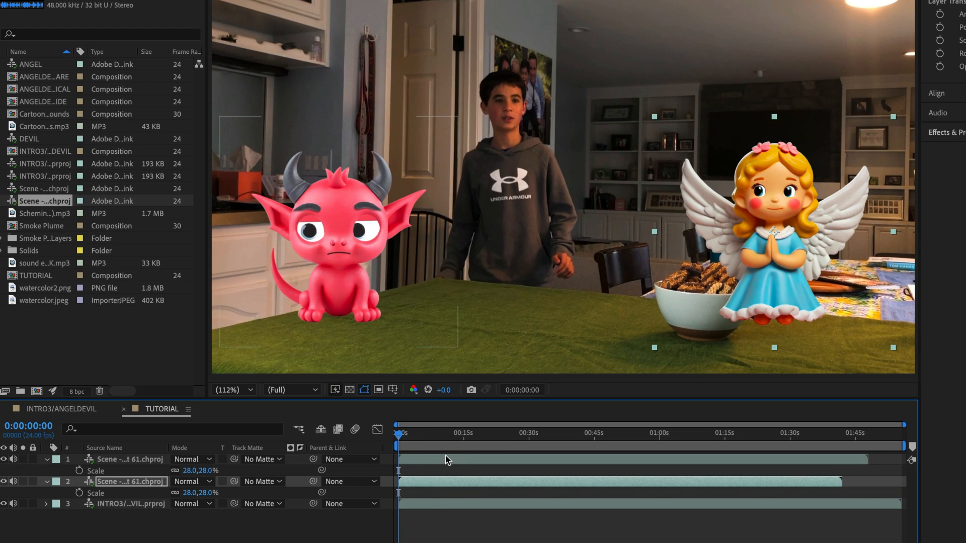
{"action": "left_click_drag", "start_coordinate": [360, 254], "coordinate": [376, 253]}
{"action": "left_click_drag", "start_coordinate": [759, 217], "coordinate": [760, 222]}
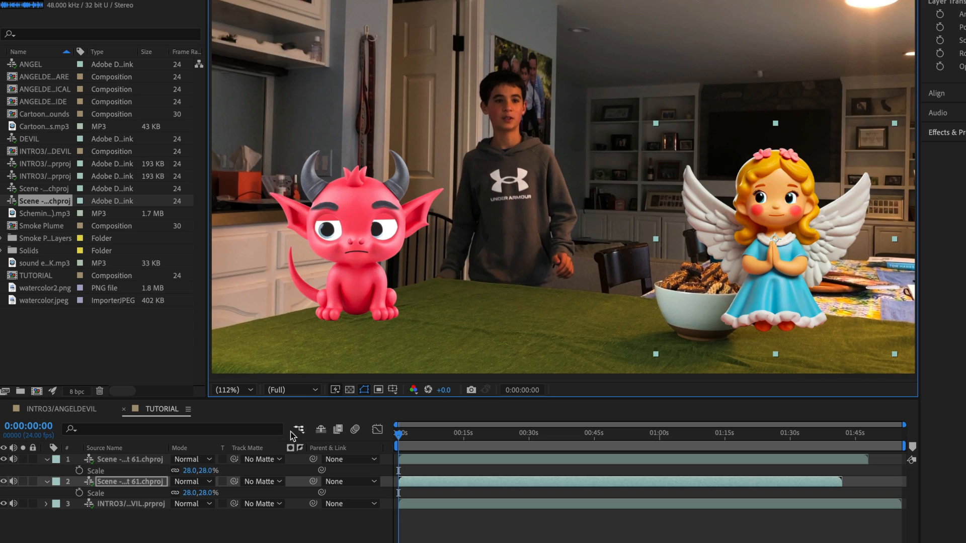
Apply the Hue/Saturation color correction effect to both the devil and angel layers
{"action": "left_click", "coordinate": [158, 460], "text": "ctrl"}
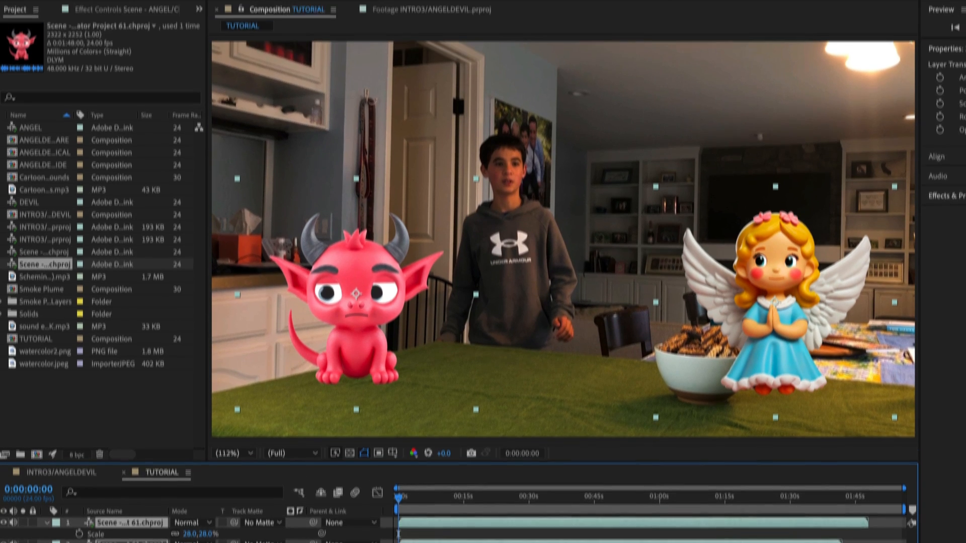
{"action": "left_click", "coordinate": [274, 15]}
{"action": "mouse_move", "coordinate": [307, 197]}
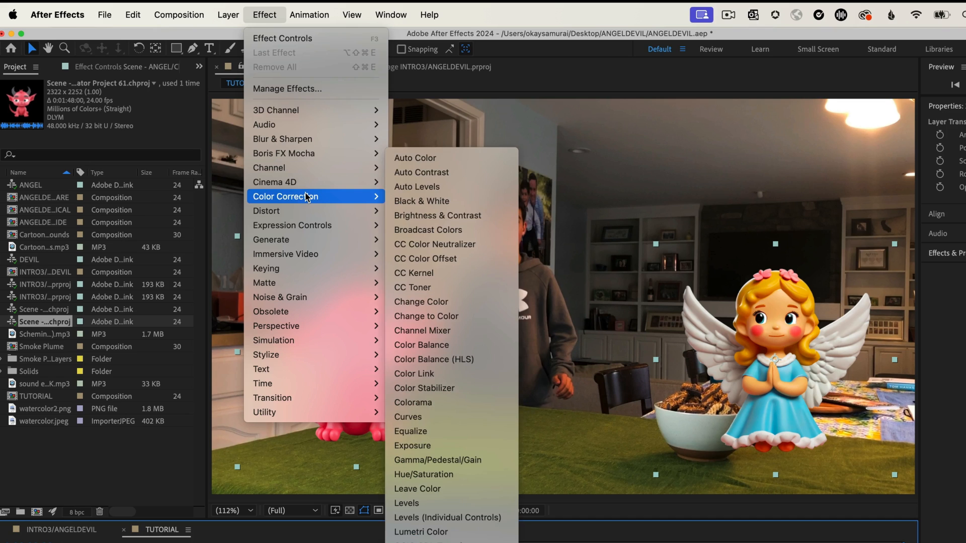
{"action": "left_click", "coordinate": [454, 474]}
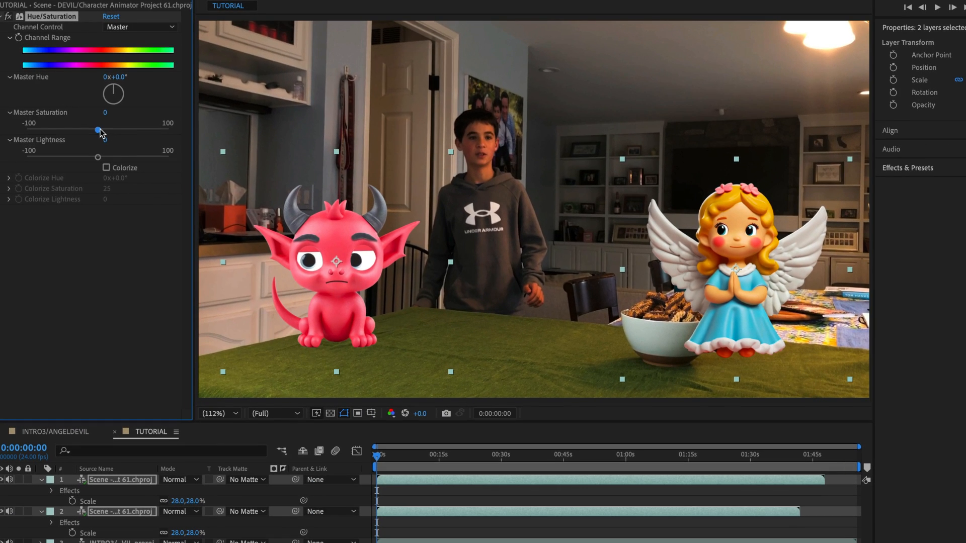
Set Master Saturation to -19 on the devil layer and -26 on the angel layer
{"action": "left_click_drag", "start_coordinate": [102, 171], "coordinate": [92, 174]}
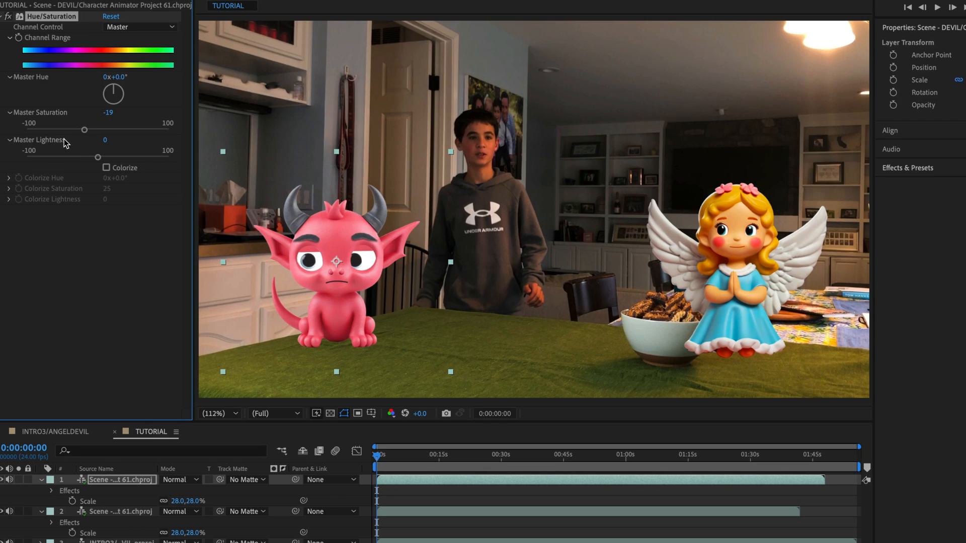
{"action": "left_click", "coordinate": [142, 513]}
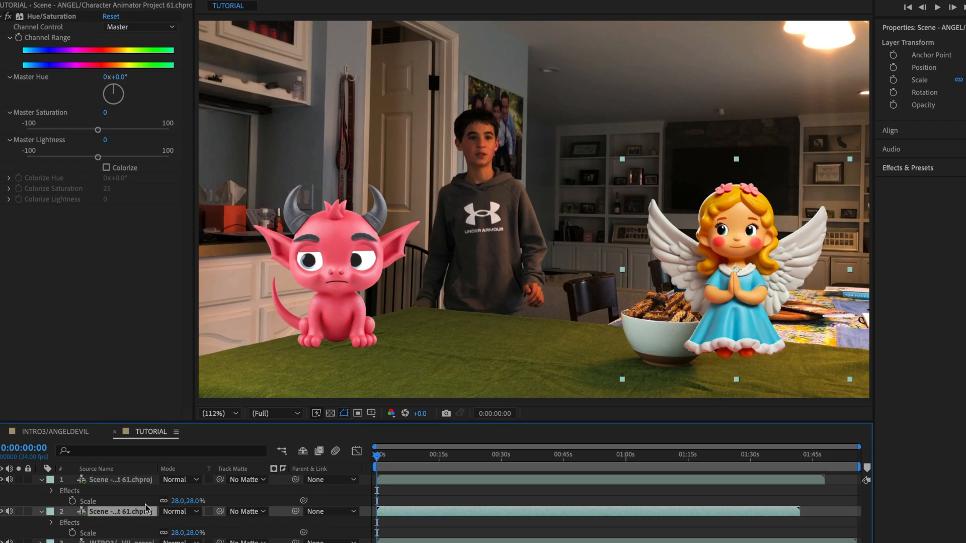
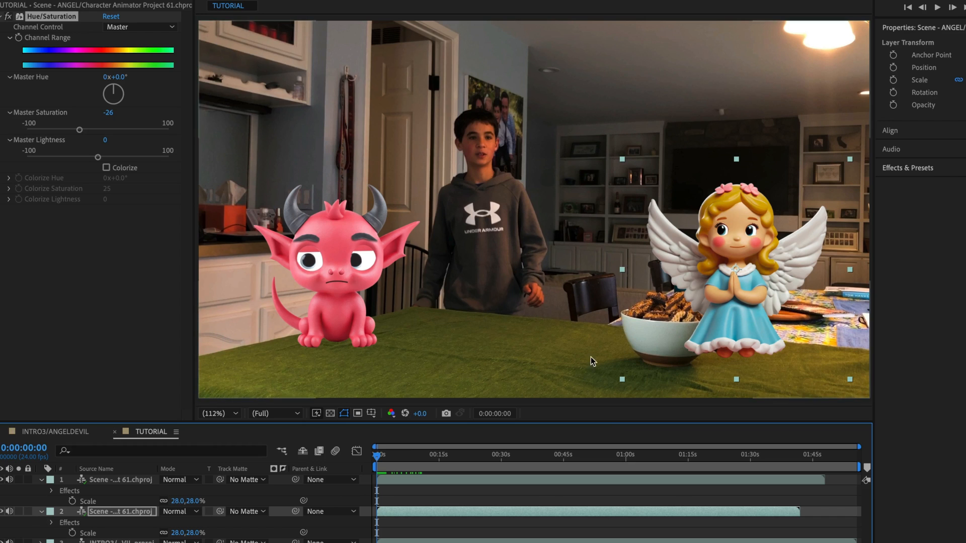
Shift both character layers together to start at 0:00:09:22 and check their animation against the footage at 0:00:16:08
{"action": "left_click", "coordinate": [346, 299]}
{"action": "left_click", "coordinate": [747, 302], "text": "shift"}
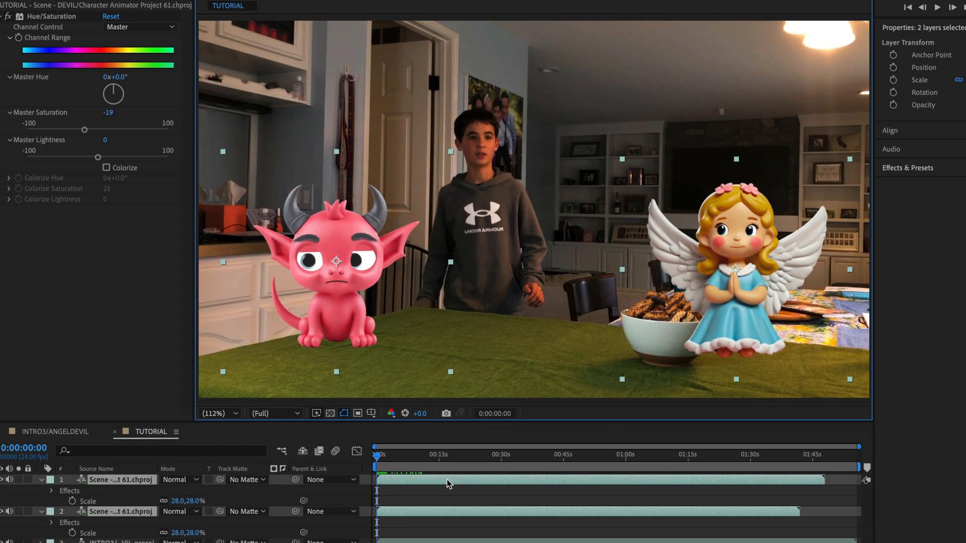
{"action": "left_click_drag", "start_coordinate": [397, 483], "coordinate": [541, 471]}
{"action": "key", "text": "="}
{"action": "key", "text": "="}
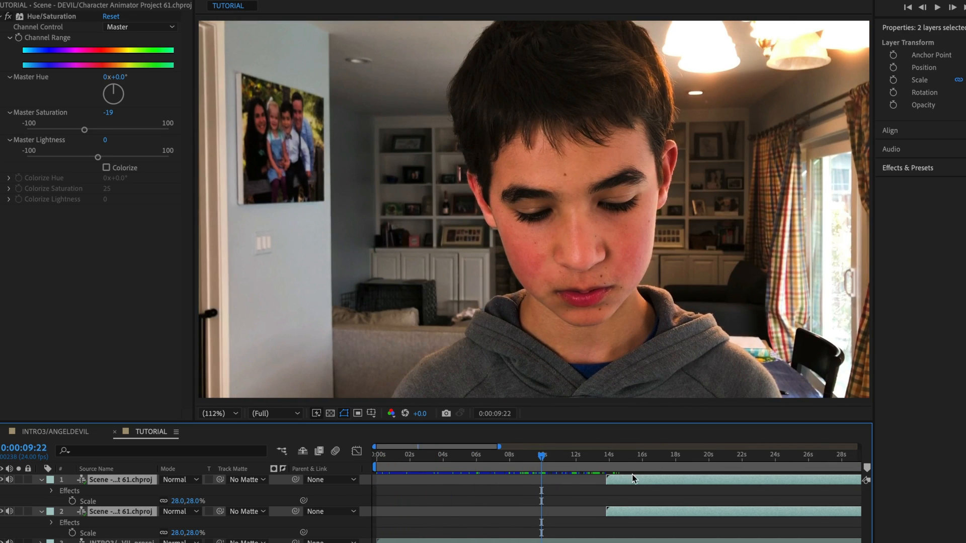
{"action": "left_click_drag", "start_coordinate": [636, 480], "coordinate": [573, 487]}
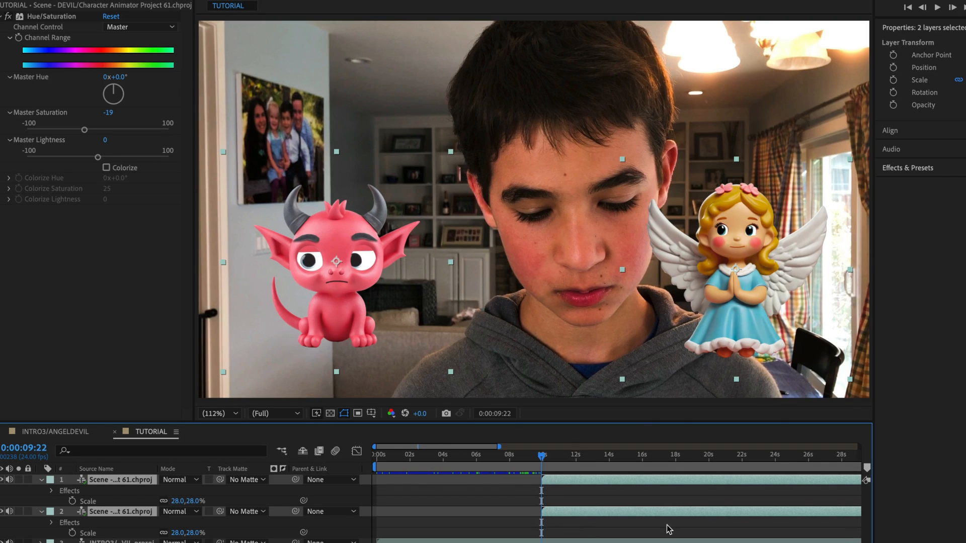
{"action": "left_click_drag", "start_coordinate": [547, 462], "coordinate": [648, 464]}
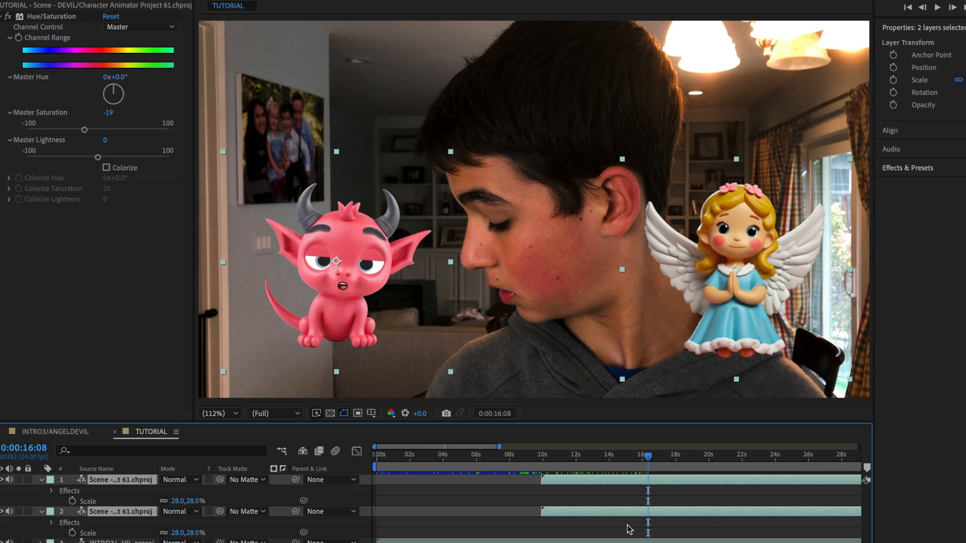
Mute the audio of the live-action footage layer and move the current time to 0:00:10:01
{"action": "left_click", "coordinate": [629, 529]}
{"action": "left_click", "coordinate": [543, 462]}
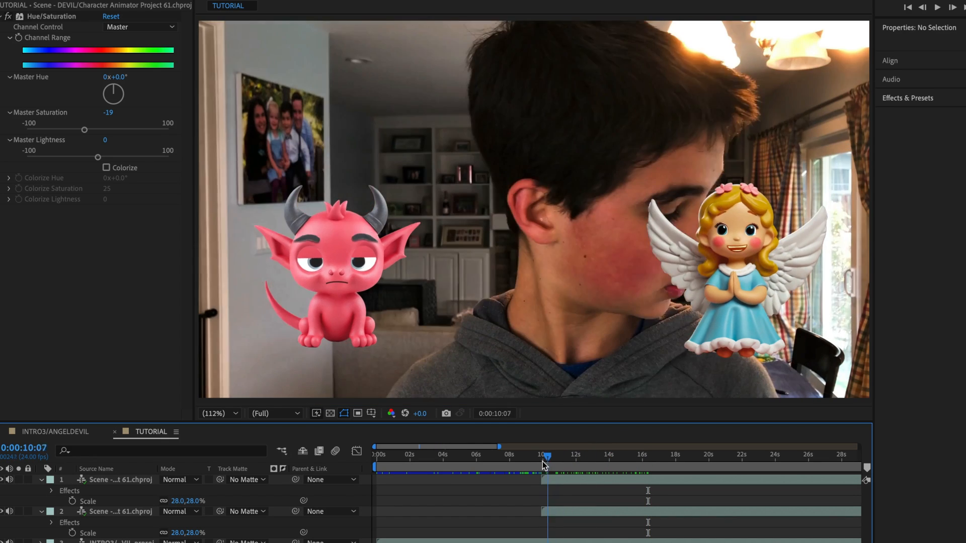
{"action": "left_click_drag", "start_coordinate": [542, 461], "coordinate": [541, 462]}
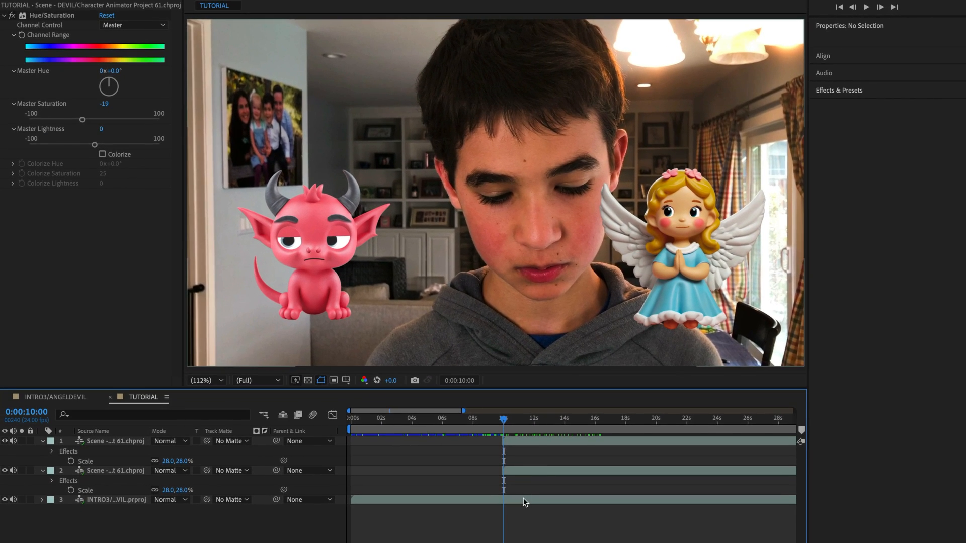
{"action": "left_click", "coordinate": [523, 499]}
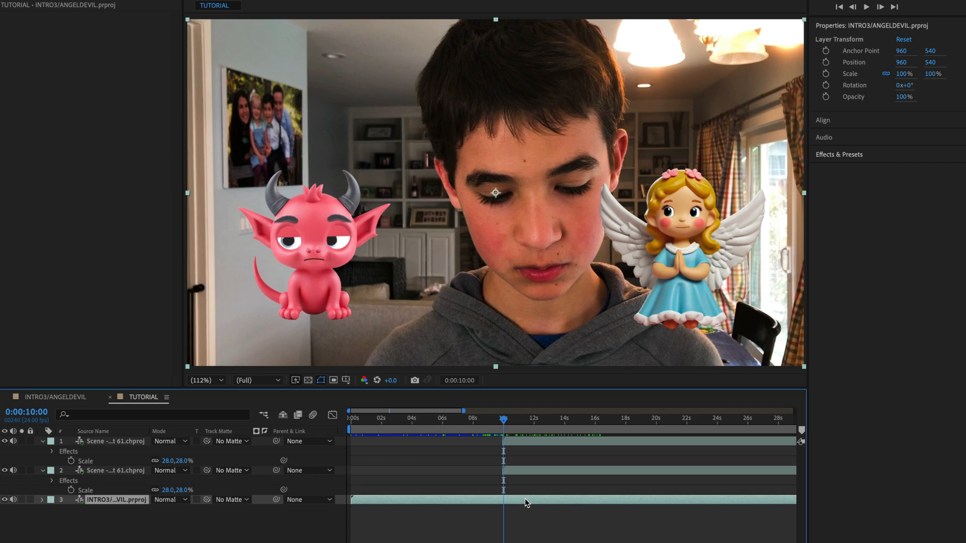
{"action": "left_click", "coordinate": [12, 500]}
{"action": "left_click", "coordinate": [294, 252]}
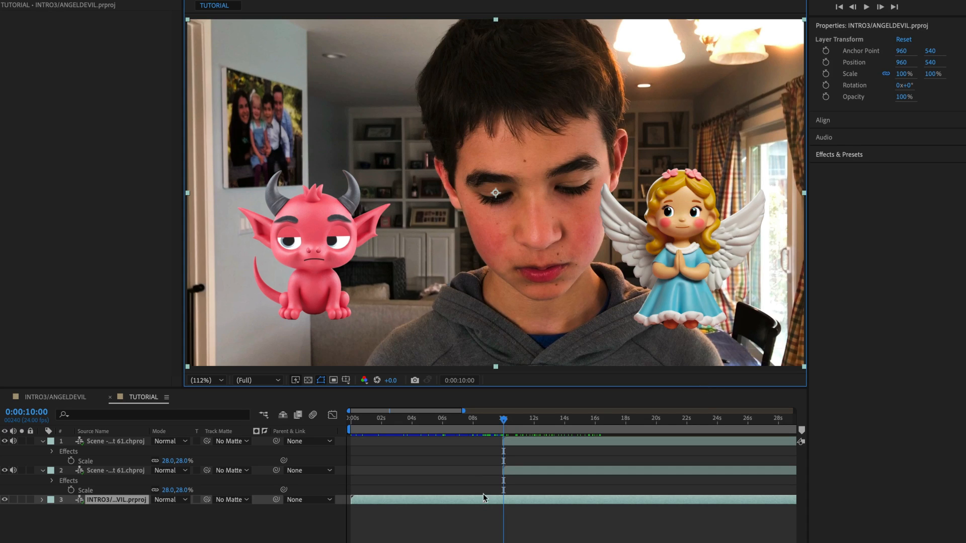
{"action": "left_click_drag", "start_coordinate": [505, 419], "coordinate": [504, 421]}
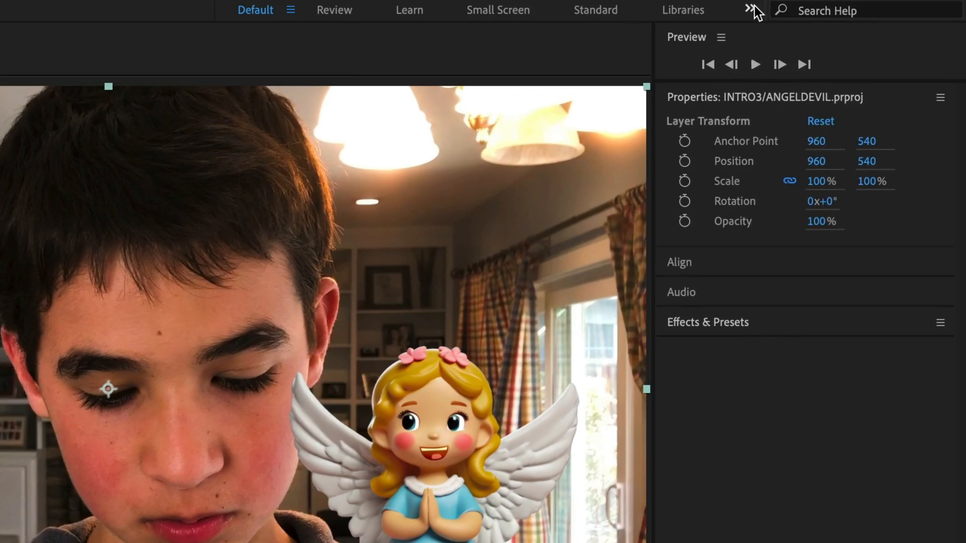
Switch to the All Panels workspace and make the composition viewer taller
{"action": "left_click", "coordinate": [753, 9]}
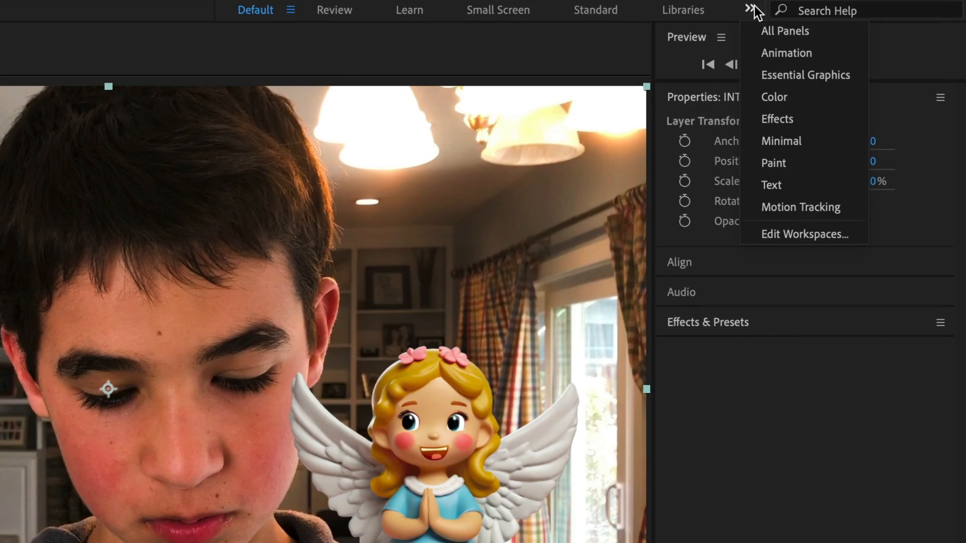
{"action": "left_click", "coordinate": [771, 31]}
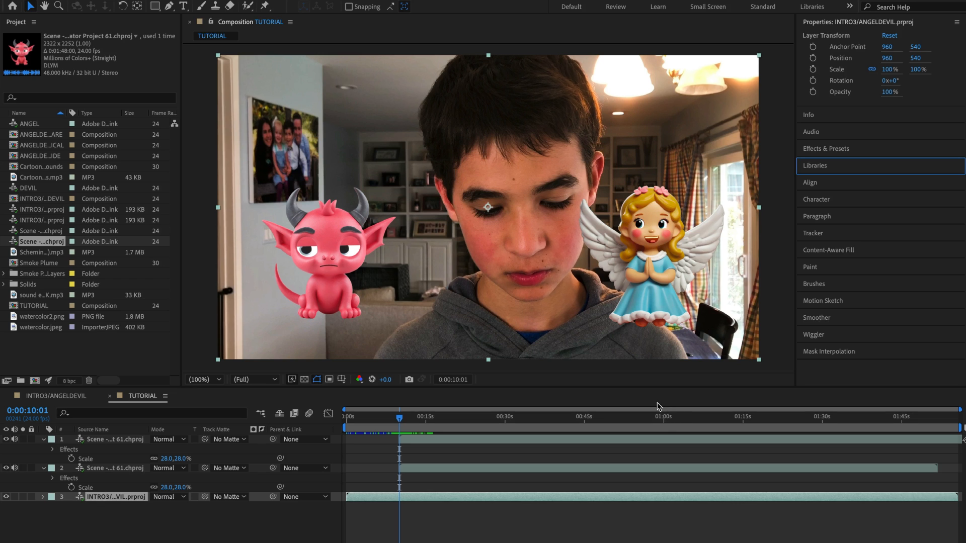
{"action": "left_click_drag", "start_coordinate": [657, 386], "coordinate": [660, 435]}
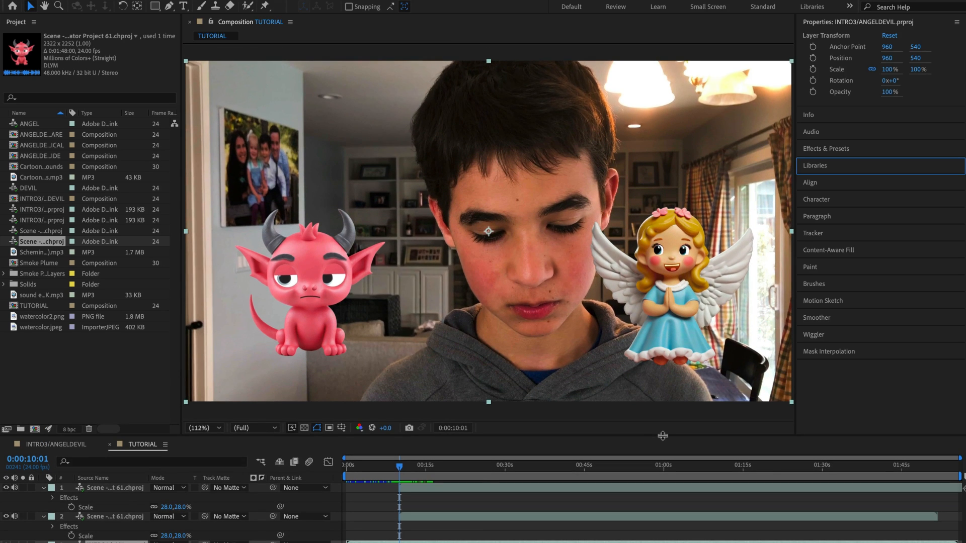
Shift both character layers to start at 0:00:09:08 and open the Preview panel
{"action": "left_click", "coordinate": [600, 488]}
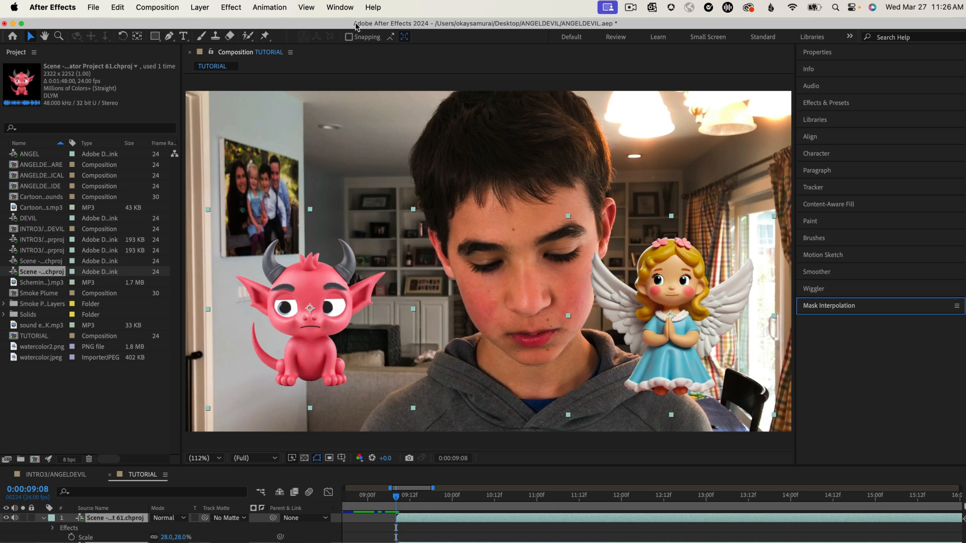
{"action": "left_click", "coordinate": [346, 7]}
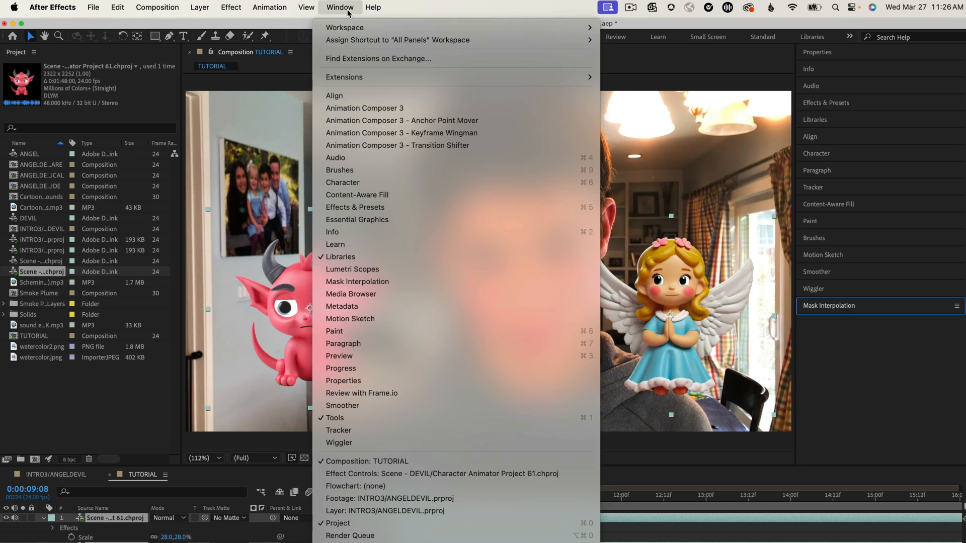
{"action": "left_click", "coordinate": [351, 356]}
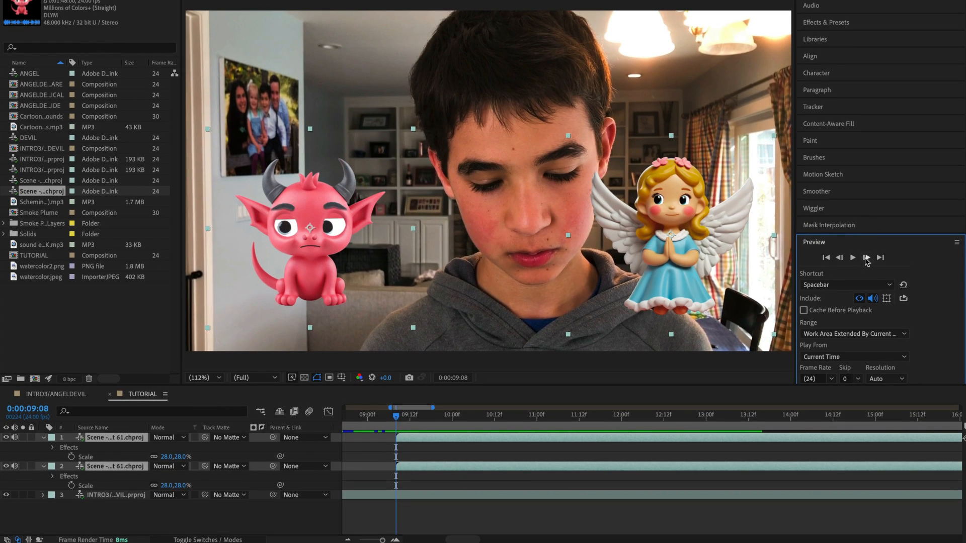
Step frame by frame around 0:00:09:08 to check the characters' first frame against the cut to the boy's close-up
{"action": "left_click", "coordinate": [866, 338]}
{"action": "left_click", "coordinate": [839, 257]}
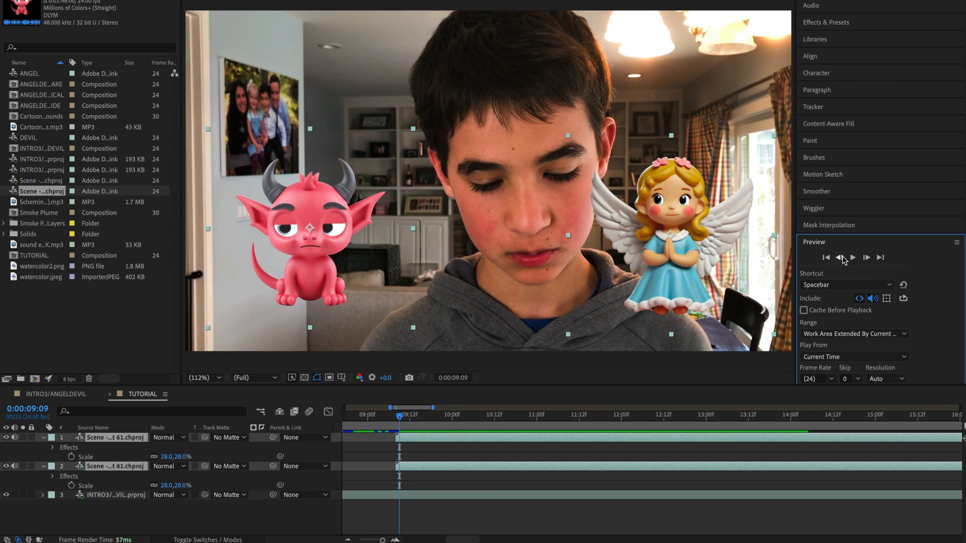
{"action": "left_click", "coordinate": [843, 258]}
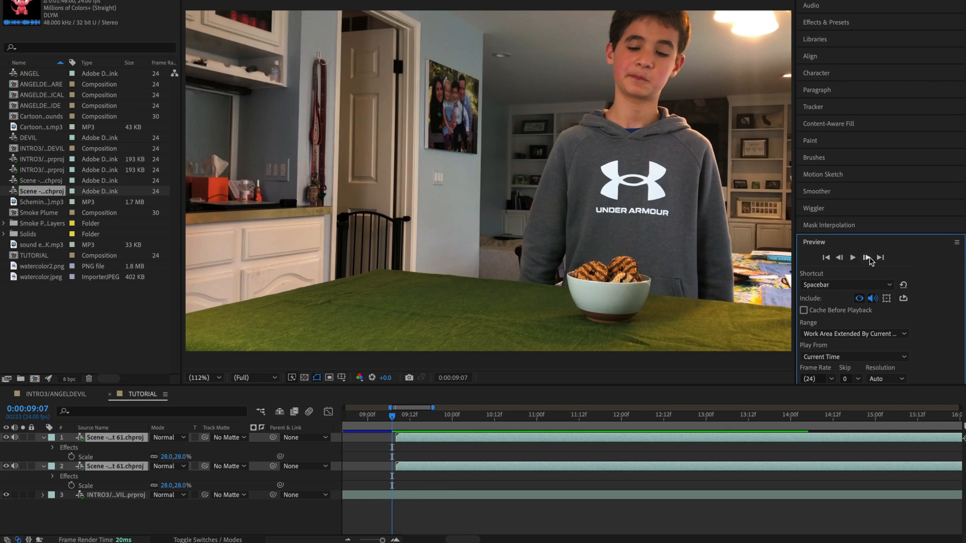
{"action": "left_click", "coordinate": [867, 258]}
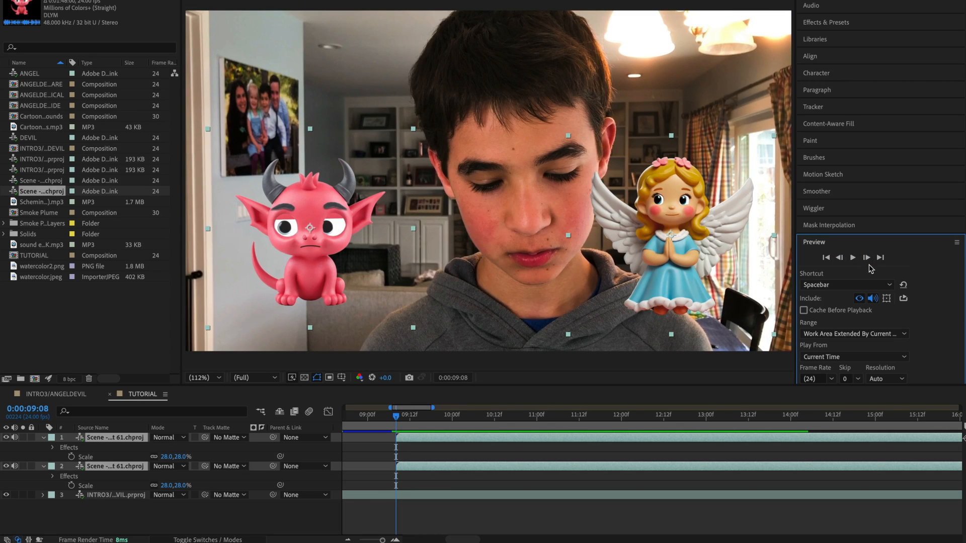
{"action": "left_click", "coordinate": [843, 258]}
{"action": "left_click", "coordinate": [866, 258]}
Split the angel layer at the shot change at 0:00:11:19
{"action": "left_click_drag", "start_coordinate": [402, 427], "coordinate": [601, 436]}
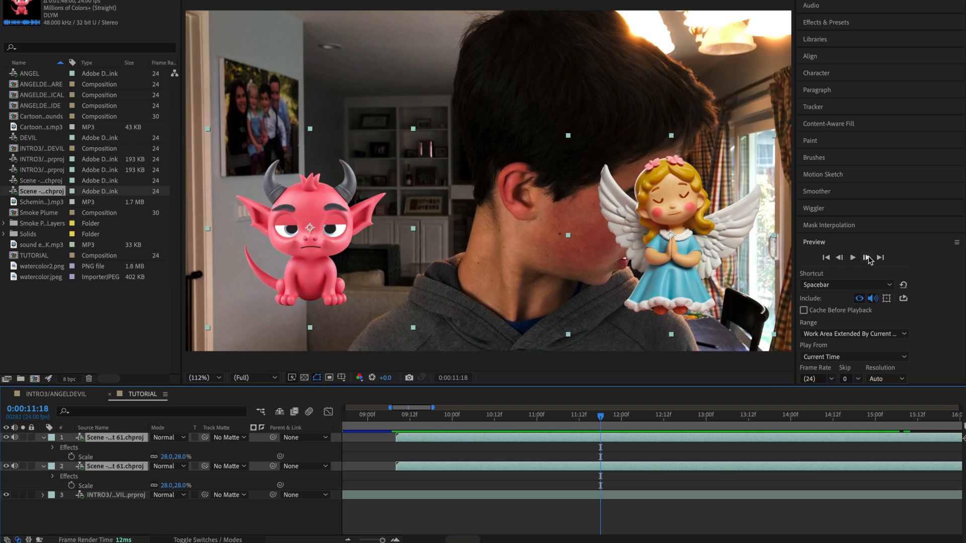
{"action": "left_click", "coordinate": [866, 257]}
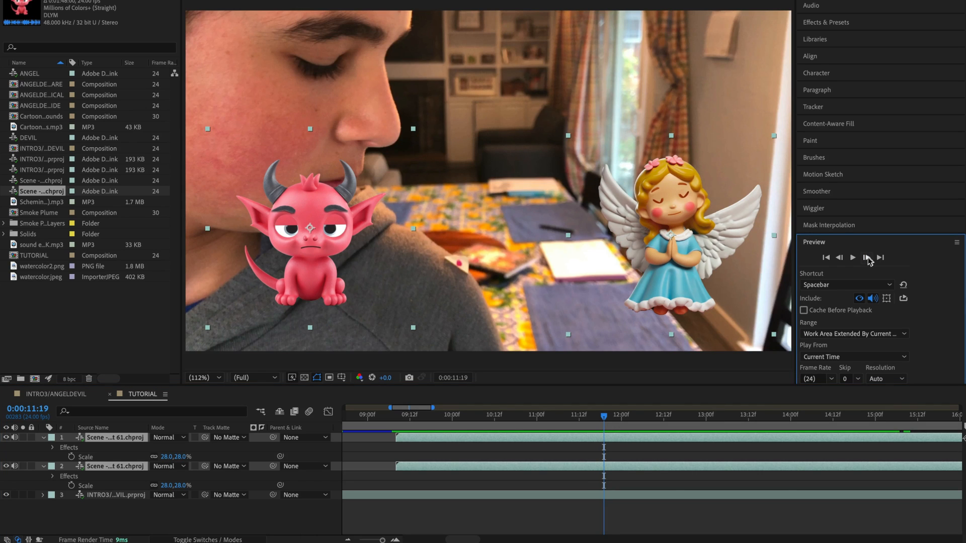
{"action": "left_click", "coordinate": [663, 484]}
{"action": "left_click", "coordinate": [660, 466]}
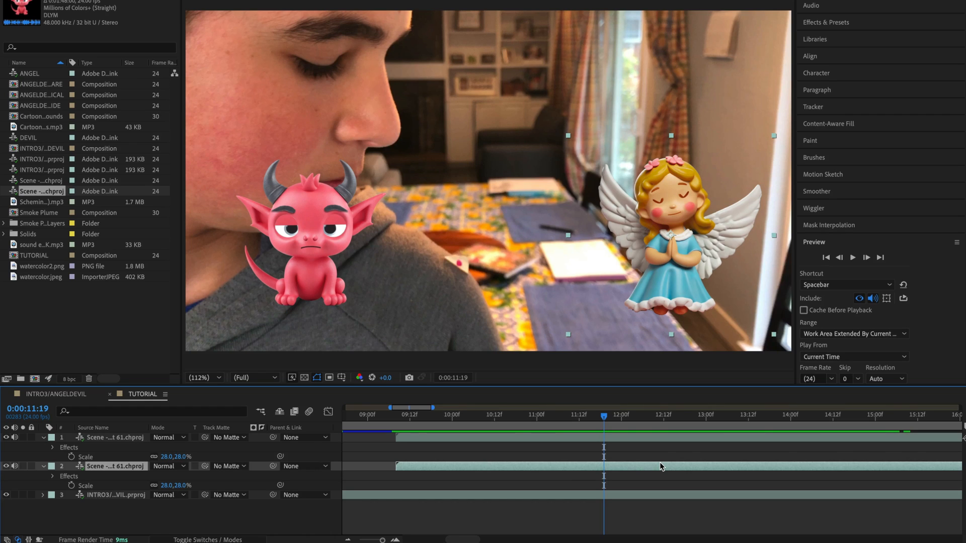
{"action": "key", "text": "ctrl+shift+d"}
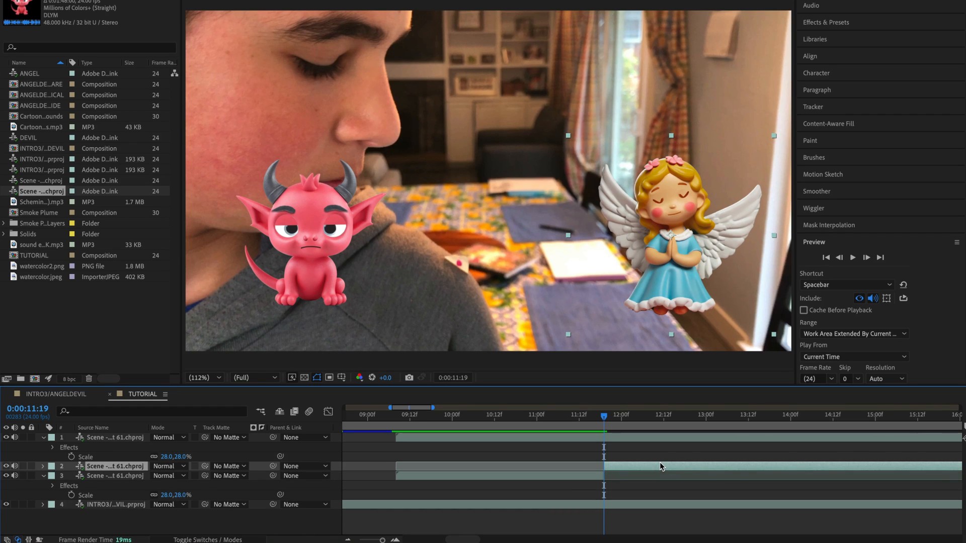
{"action": "left_click", "coordinate": [563, 476]}
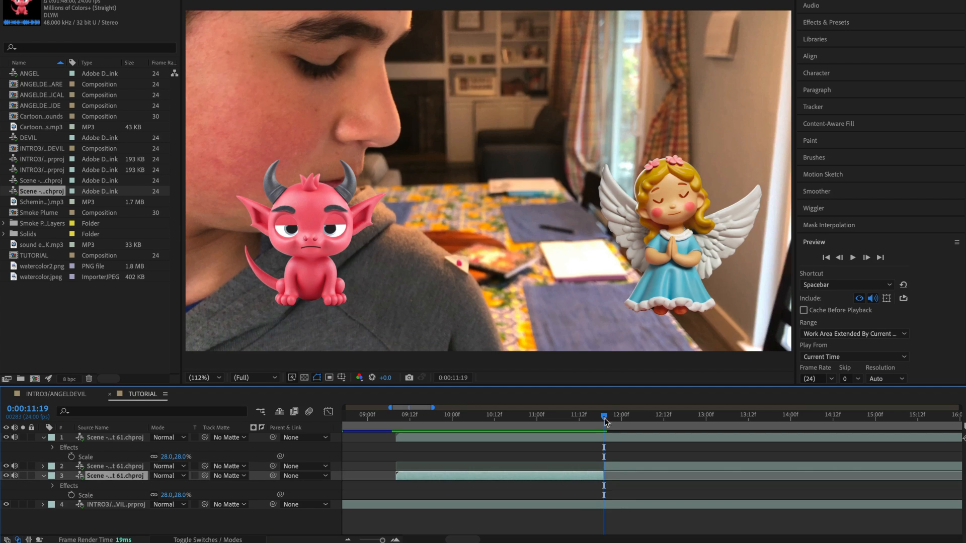
Enlarge the second angel segment slightly, rotate it to 31° and move it toward the boy's shoulder in the close-up
{"action": "mouse_move", "coordinate": [603, 420]}
{"action": "left_mouse_down"}
{"action": "mouse_move", "coordinate": [556, 418]}
{"action": "mouse_move", "coordinate": [657, 418]}
{"action": "mouse_move", "coordinate": [547, 419]}
{"action": "mouse_move", "coordinate": [620, 420]}
{"action": "left_mouse_up"}
{"action": "left_click", "coordinate": [642, 313]}
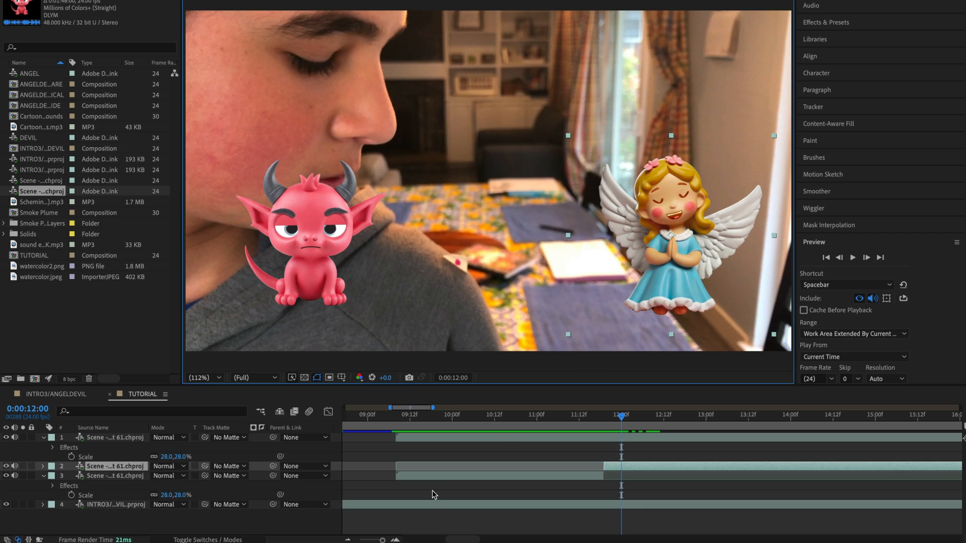
{"action": "key", "text": "s"}
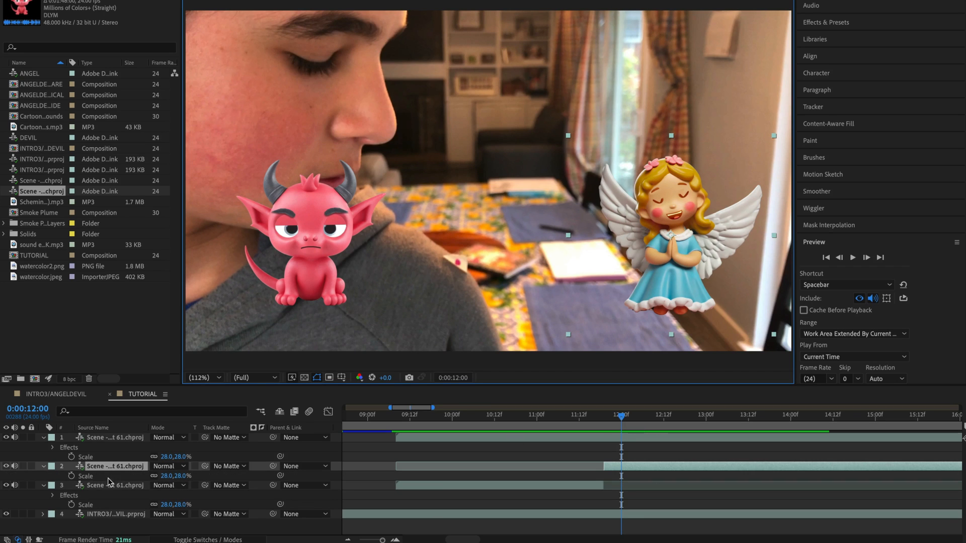
{"action": "left_click_drag", "start_coordinate": [180, 475], "coordinate": [186, 479]}
{"action": "key", "text": "r"}
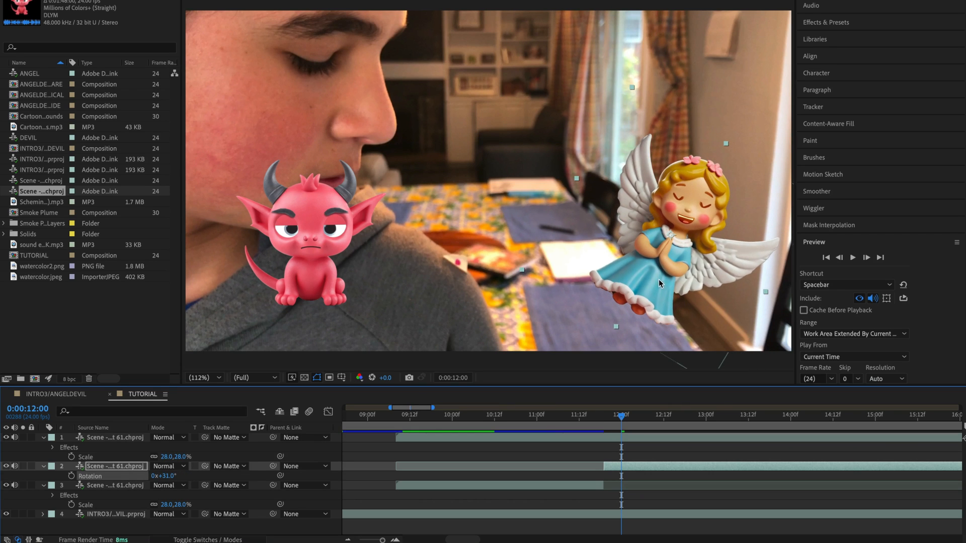
{"action": "left_click_drag", "start_coordinate": [659, 284], "coordinate": [488, 276]}
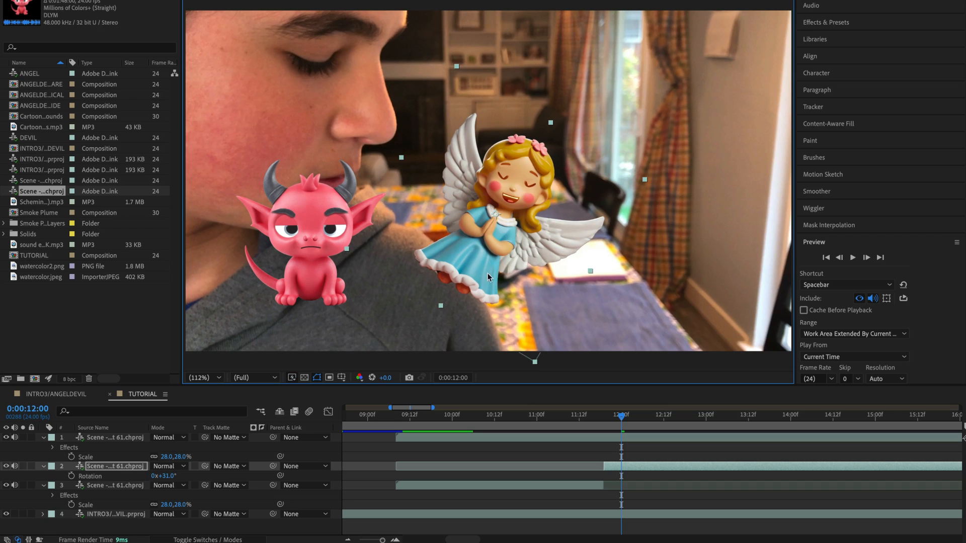
Scale down the first angel segment, rotate it to 26° and place it at the boy's shoulder, checking the change into the close-up
{"action": "left_click_drag", "start_coordinate": [623, 418], "coordinate": [591, 421]}
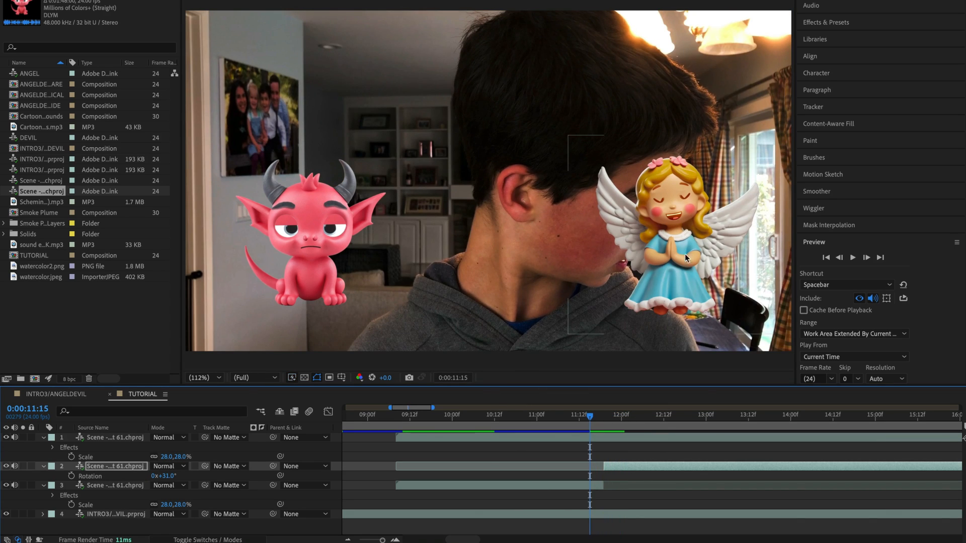
{"action": "left_click", "coordinate": [680, 276]}
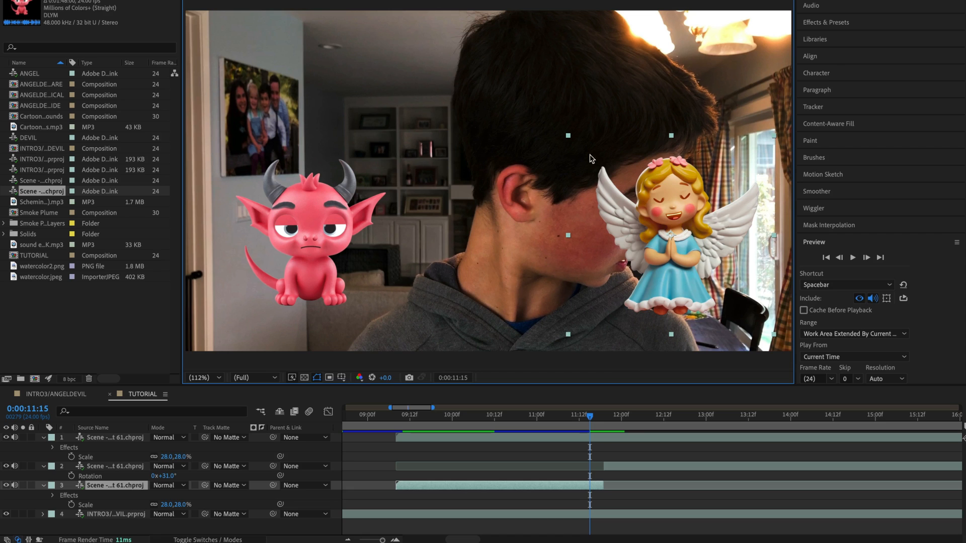
{"action": "left_click_drag", "start_coordinate": [570, 139], "coordinate": [610, 176]}
{"action": "left_click_drag", "start_coordinate": [695, 202], "coordinate": [696, 243]}
{"action": "key", "text": "r"}
{"action": "left_click_drag", "start_coordinate": [167, 497], "coordinate": [180, 496]}
{"action": "left_click_drag", "start_coordinate": [655, 311], "coordinate": [674, 316]}
{"action": "left_click", "coordinate": [592, 418]}
{"action": "left_click_drag", "start_coordinate": [593, 418], "coordinate": [618, 433]}
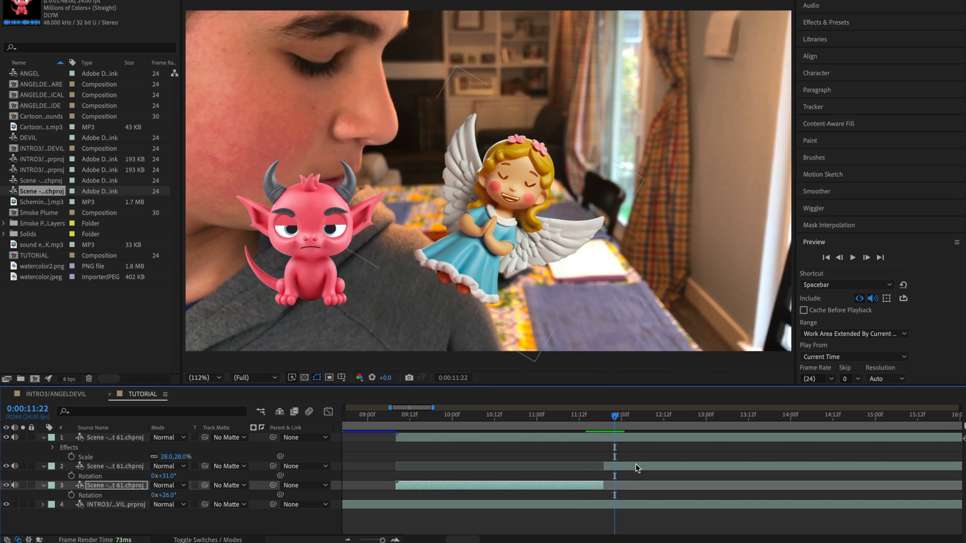
{"action": "left_click", "coordinate": [620, 466]}
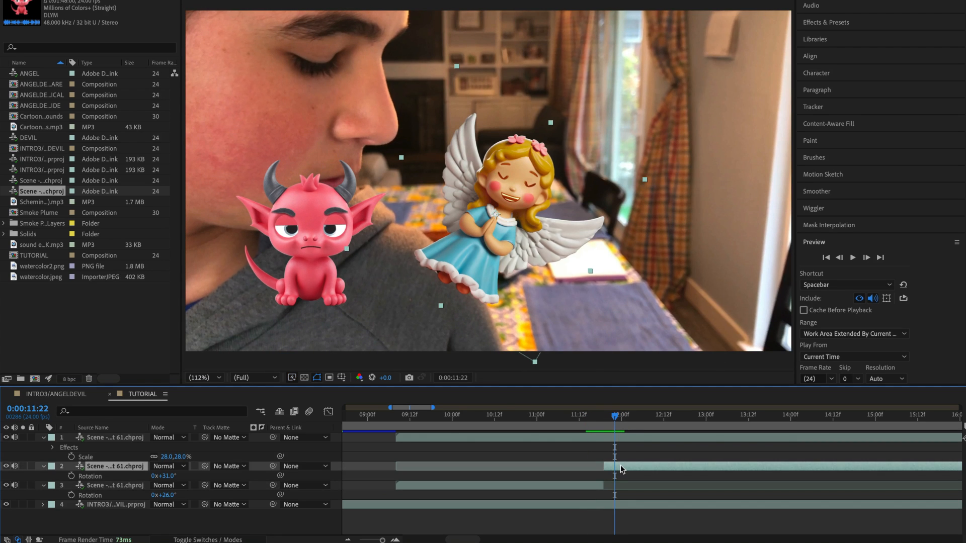
{"action": "left_click_drag", "start_coordinate": [620, 465], "coordinate": [664, 468]}
{"action": "key", "text": "super+z"}
Split the angel and devil layers at 0:00:14:08 and delete the devil segment before the split
{"action": "left_click_drag", "start_coordinate": [622, 418], "coordinate": [818, 424]}
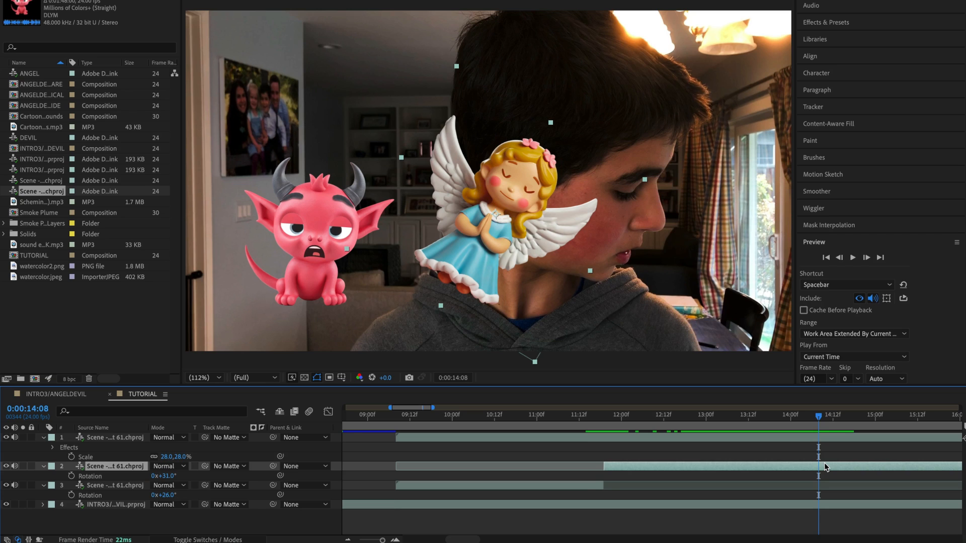
{"action": "key", "text": "ctrl+d"}
{"action": "left_click", "coordinate": [831, 439]}
{"action": "key", "text": "ctrl+shift+d"}
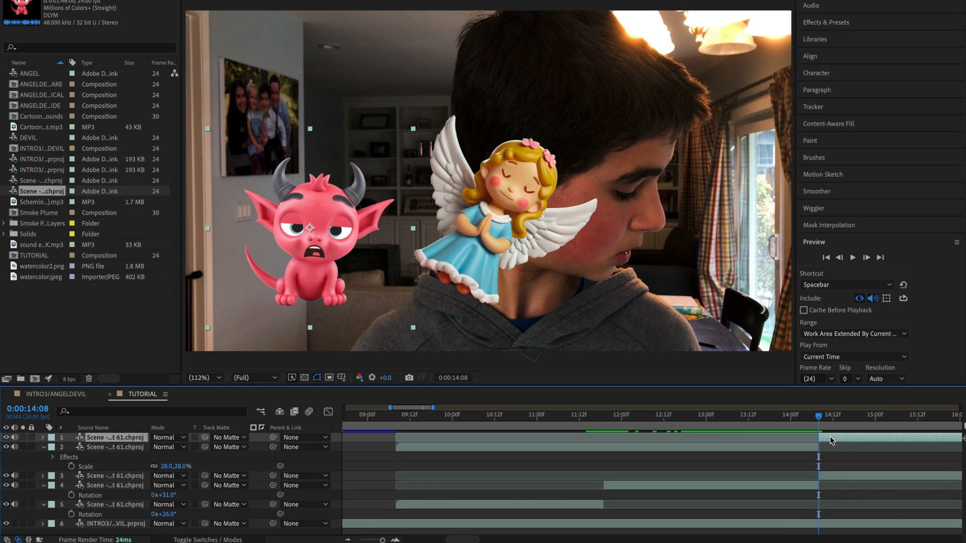
{"action": "left_click", "coordinate": [799, 447]}
{"action": "key", "text": "Delete"}
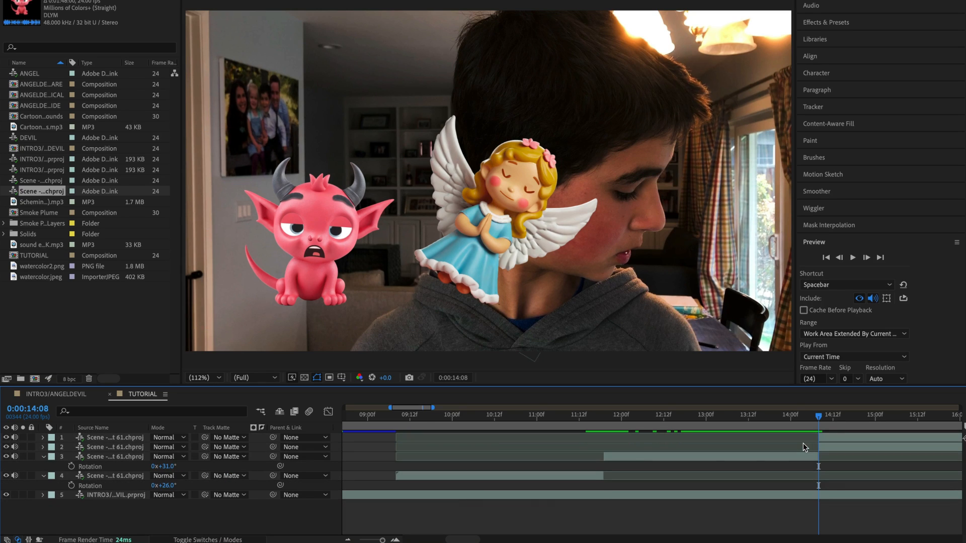
At 0:00:14:19, shrink the third angel segment and place it on the boy's shoulder in front of his face
{"action": "left_click", "coordinate": [789, 425]}
{"action": "left_click_drag", "start_coordinate": [788, 425], "coordinate": [861, 436]}
{"action": "left_click", "coordinate": [503, 261]}
{"action": "left_click_drag", "start_coordinate": [502, 260], "coordinate": [596, 290]}
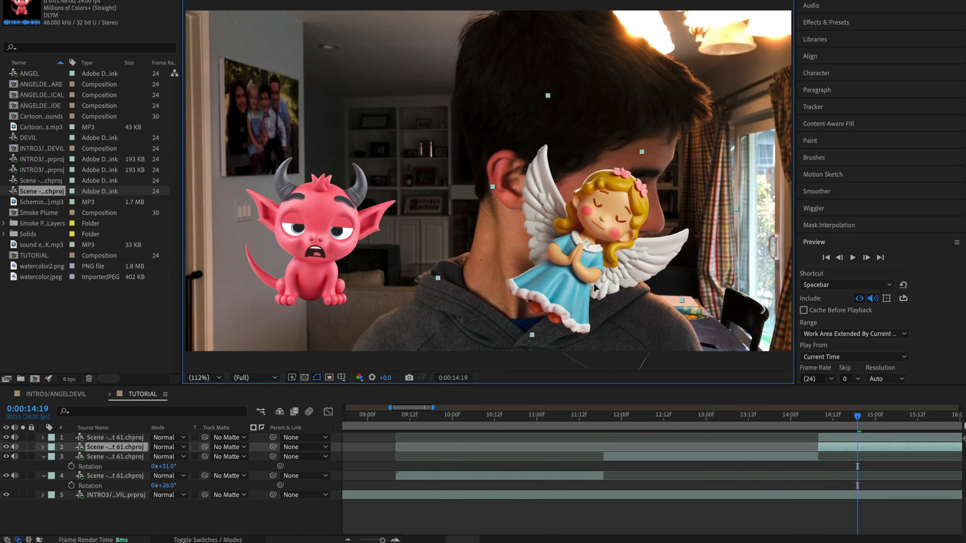
{"action": "left_click_drag", "start_coordinate": [738, 209], "coordinate": [687, 219]}
{"action": "left_click_drag", "start_coordinate": [574, 254], "coordinate": [684, 302]}
Shrink the devil, move it to the boy's shoulder behind his head and rotate it to -39°
{"action": "left_click", "coordinate": [317, 236]}
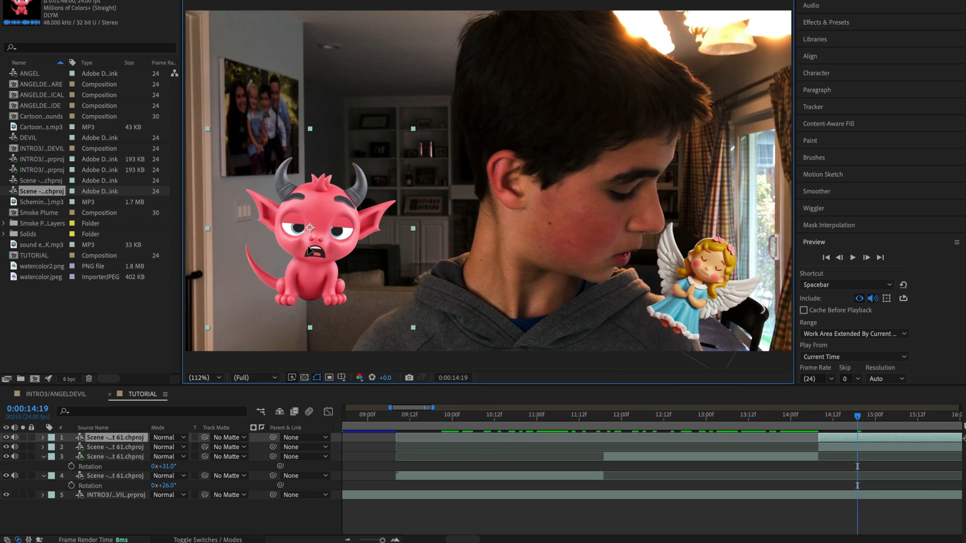
{"action": "left_click_drag", "start_coordinate": [395, 147], "coordinate": [386, 156]}
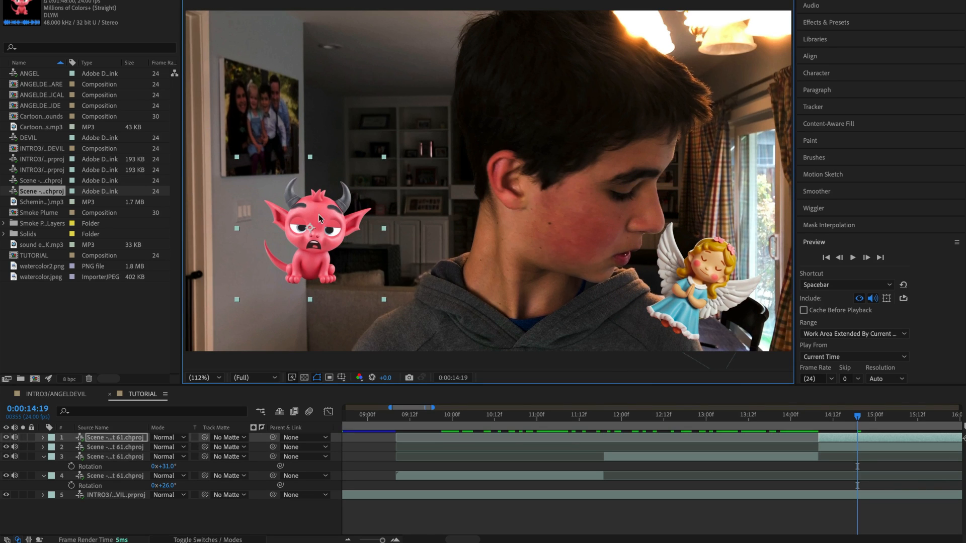
{"action": "left_click_drag", "start_coordinate": [319, 220], "coordinate": [401, 250]}
{"action": "key", "text": "r"}
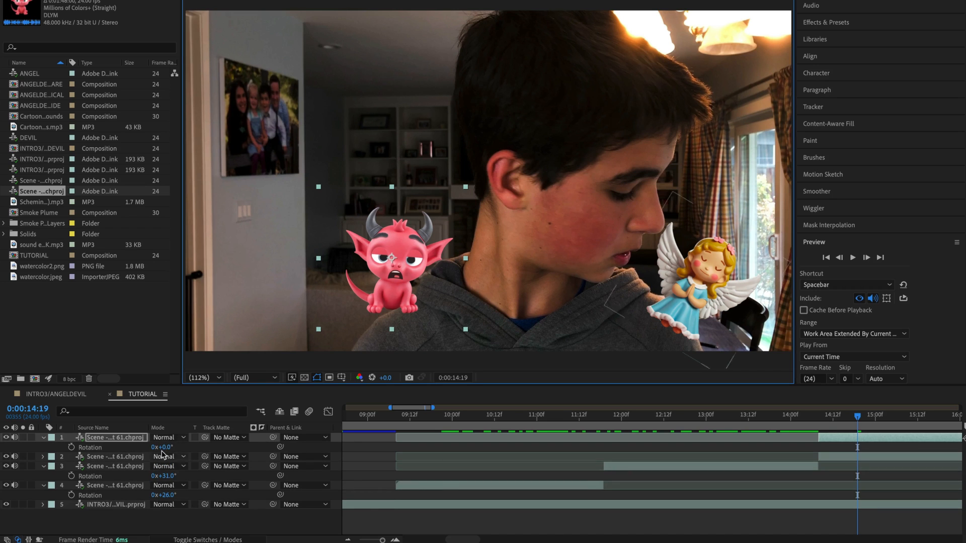
{"action": "left_click_drag", "start_coordinate": [166, 448], "coordinate": [155, 446]}
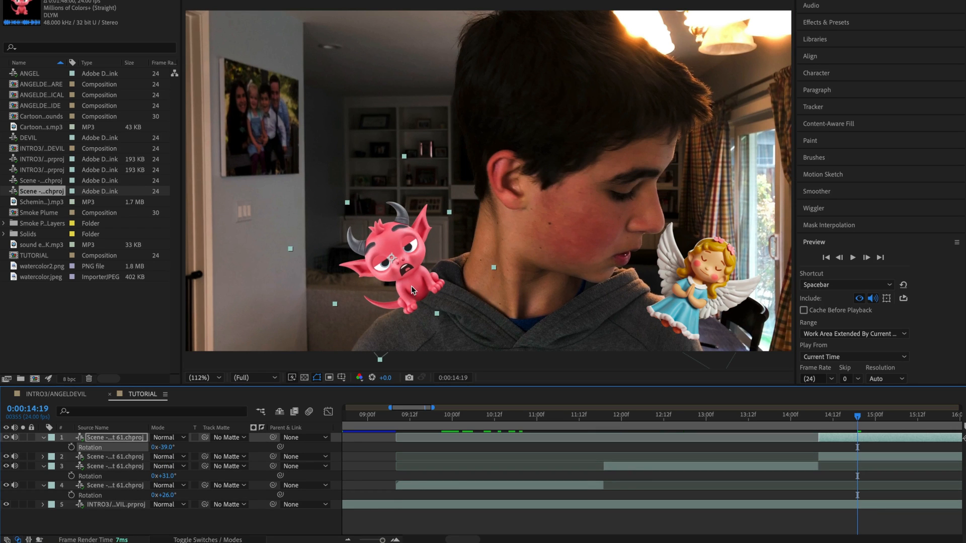
Nudge the devil down and away from the boy's neck, and shift the close-up angel at 0:00:11:19 slightly toward his shoulder
{"action": "left_click_drag", "start_coordinate": [411, 285], "coordinate": [389, 303]}
{"action": "left_click_drag", "start_coordinate": [861, 417], "coordinate": [660, 469]}
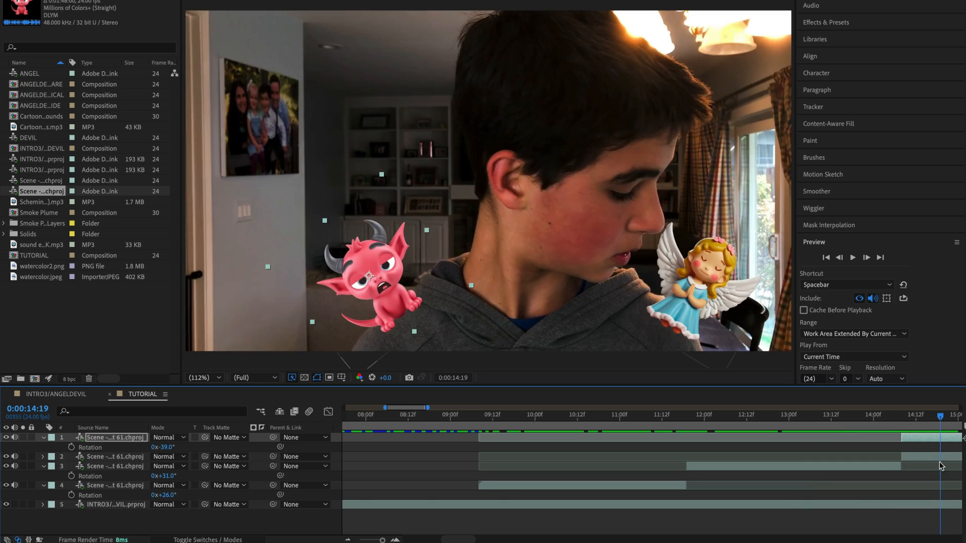
{"action": "left_click_drag", "start_coordinate": [940, 465], "coordinate": [686, 443]}
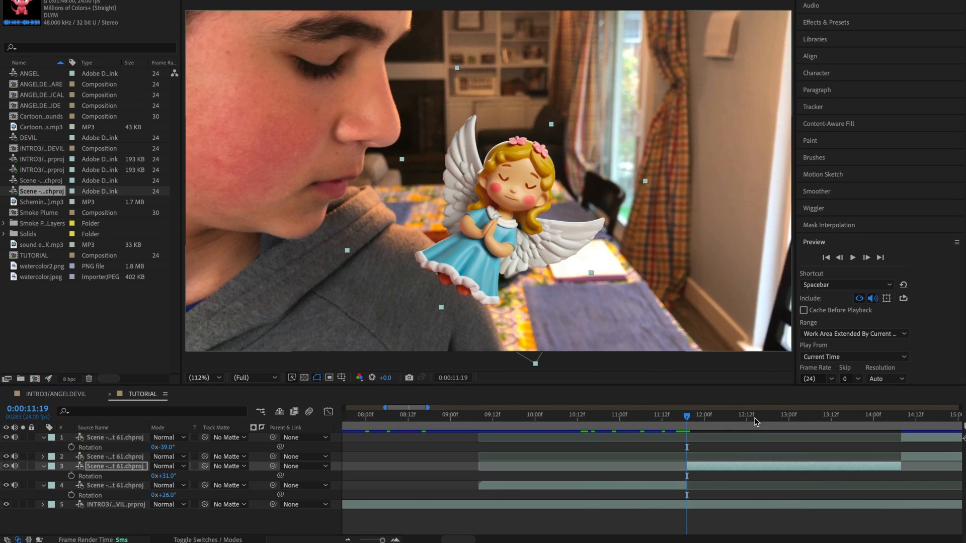
{"action": "left_click_drag", "start_coordinate": [503, 251], "coordinate": [469, 243]}
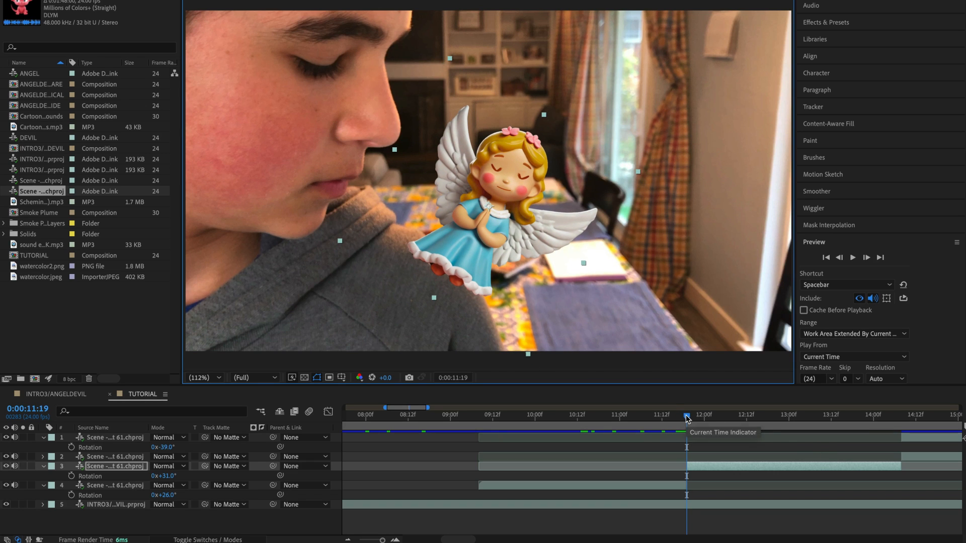
Select the INTRO3 footage layer at 0:00:11:19 and bring up the motion tracking controls
{"action": "mouse_move", "coordinate": [686, 416]}
{"action": "left_mouse_down"}
{"action": "mouse_move", "coordinate": [716, 418]}
{"action": "mouse_move", "coordinate": [630, 420]}
{"action": "mouse_move", "coordinate": [868, 418]}
{"action": "mouse_move", "coordinate": [647, 418]}
{"action": "mouse_move", "coordinate": [809, 423]}
{"action": "mouse_move", "coordinate": [687, 430]}
{"action": "left_mouse_up"}
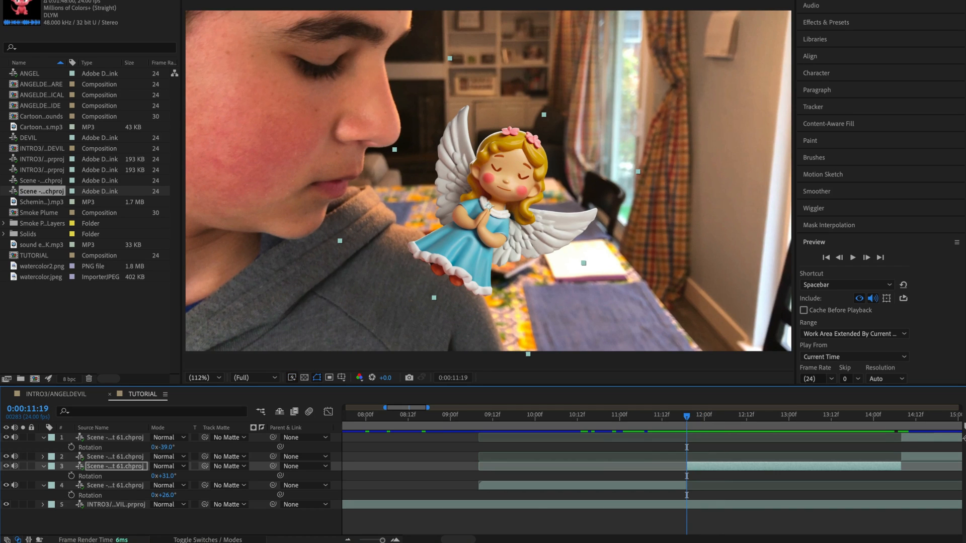
{"action": "left_click", "coordinate": [698, 505]}
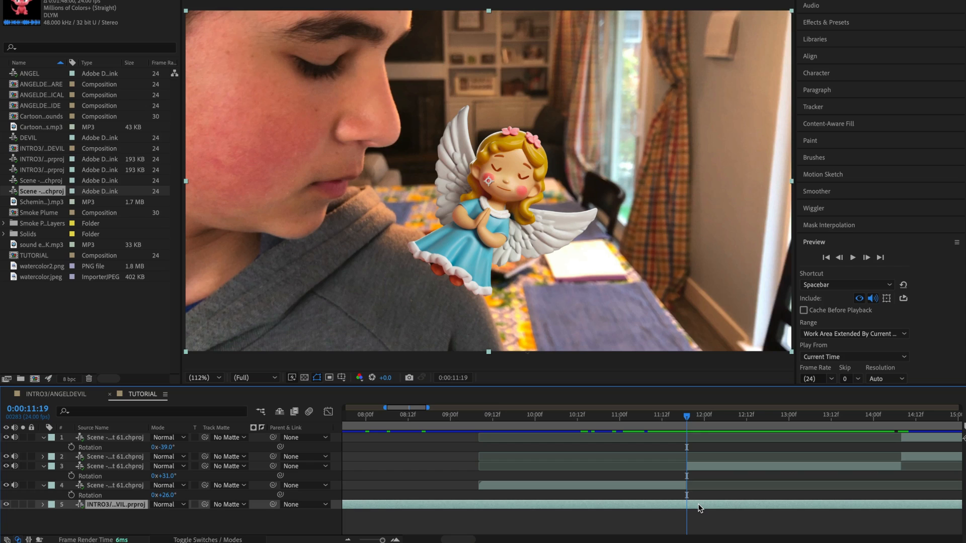
{"action": "left_click", "coordinate": [815, 107]}
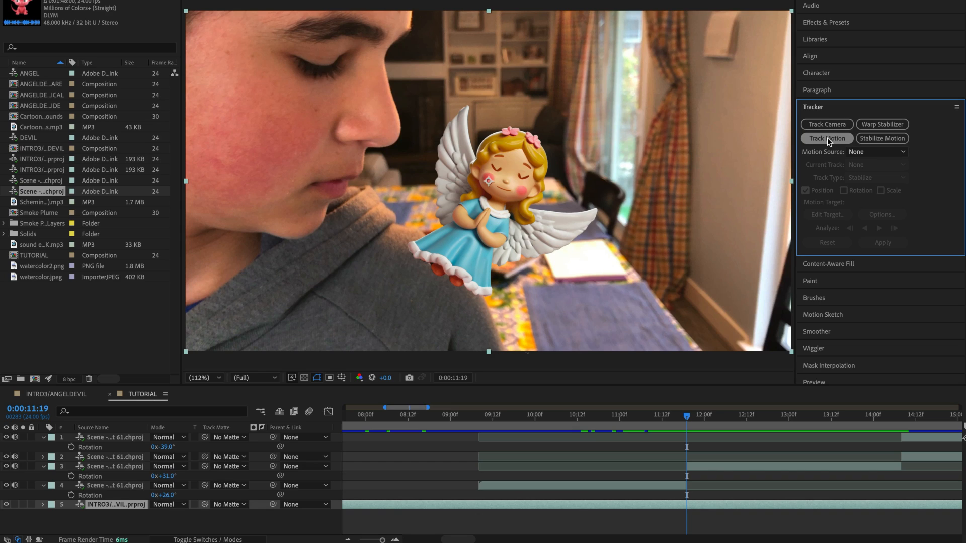
Add a null object directly above the close-up angel segment
{"action": "left_click", "coordinate": [703, 468]}
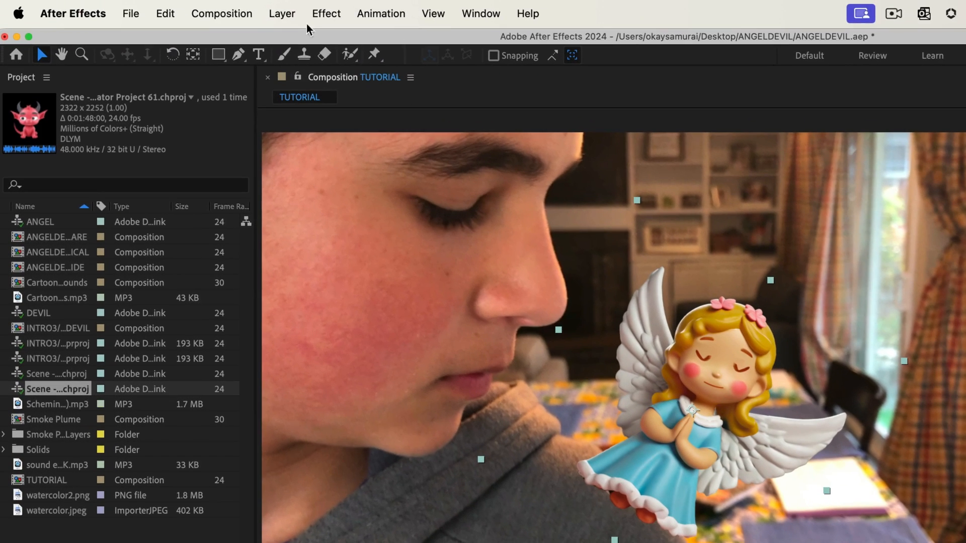
{"action": "left_click", "coordinate": [281, 14]}
{"action": "mouse_move", "coordinate": [282, 42]}
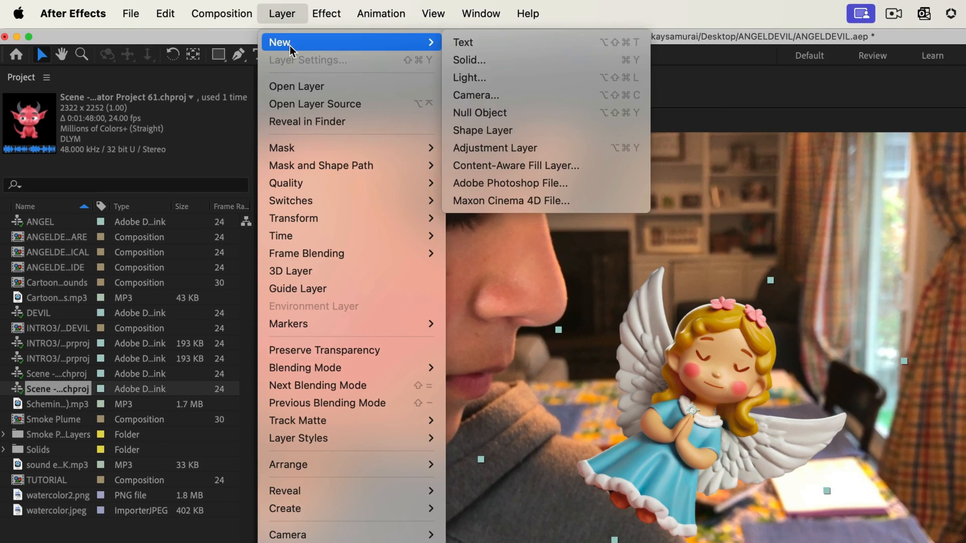
{"action": "left_click", "coordinate": [518, 112]}
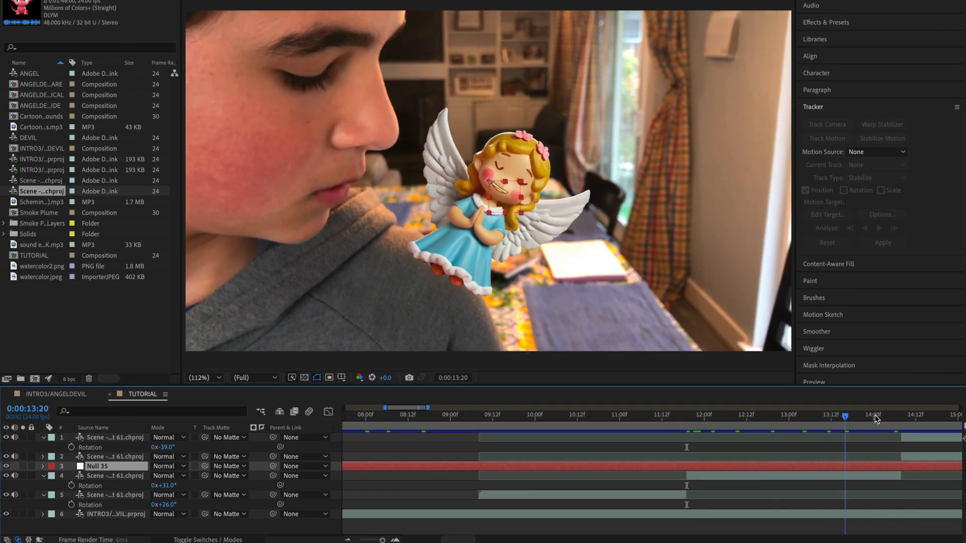
{"action": "left_click_drag", "start_coordinate": [876, 419], "coordinate": [768, 418]}
{"action": "left_click", "coordinate": [680, 420]}
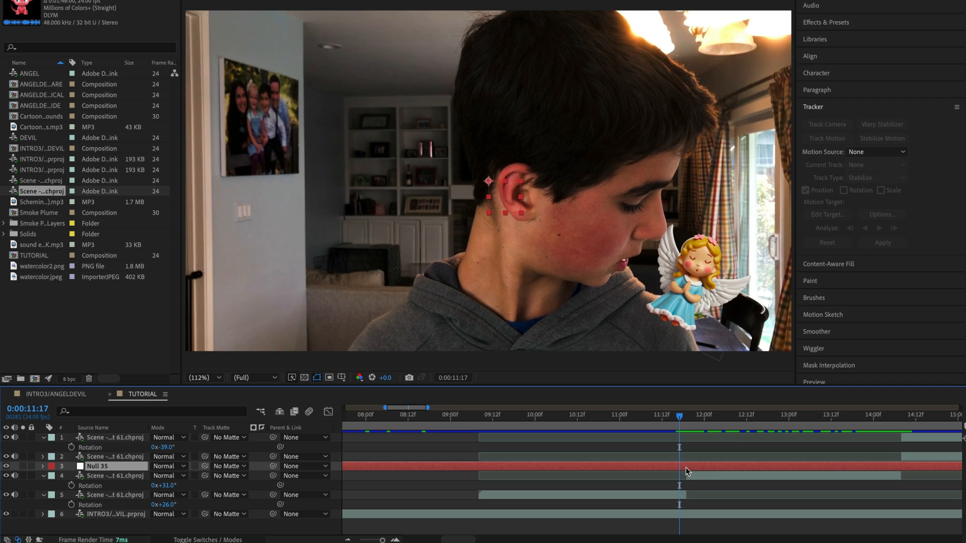
{"action": "key", "text": "alt+bracketleft"}
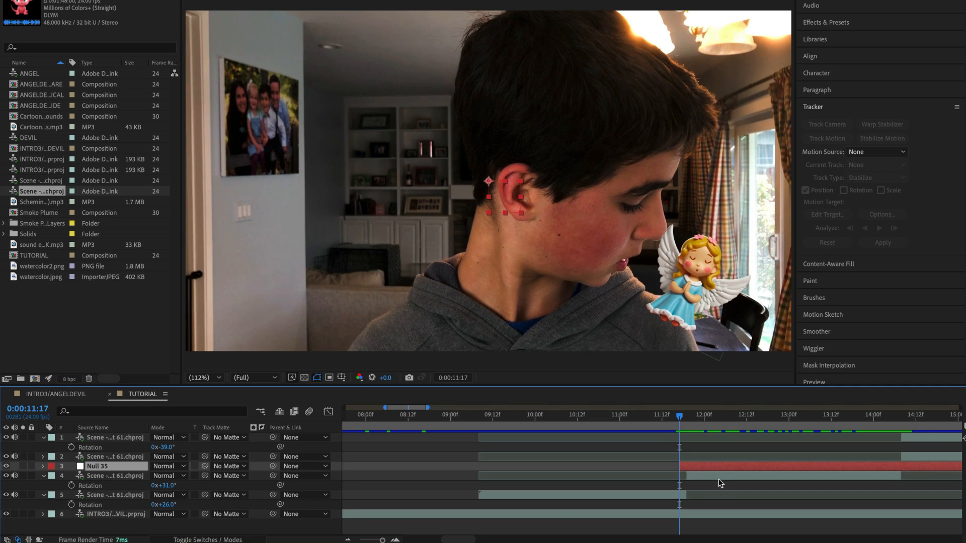
{"action": "left_click", "coordinate": [912, 415]}
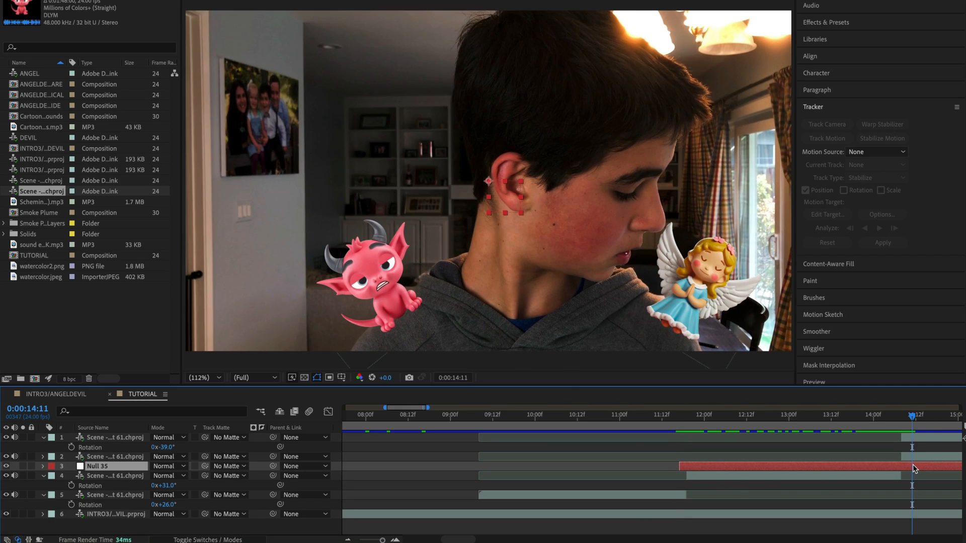
{"action": "key", "text": "alt+bracketright"}
{"action": "key", "text": "ctrl+z"}
{"action": "key", "text": "ctrl+z"}
Split the null at 0:00:11:15 and 0:00:14:13 and delete the parts outside that range
{"action": "left_click", "coordinate": [674, 415]}
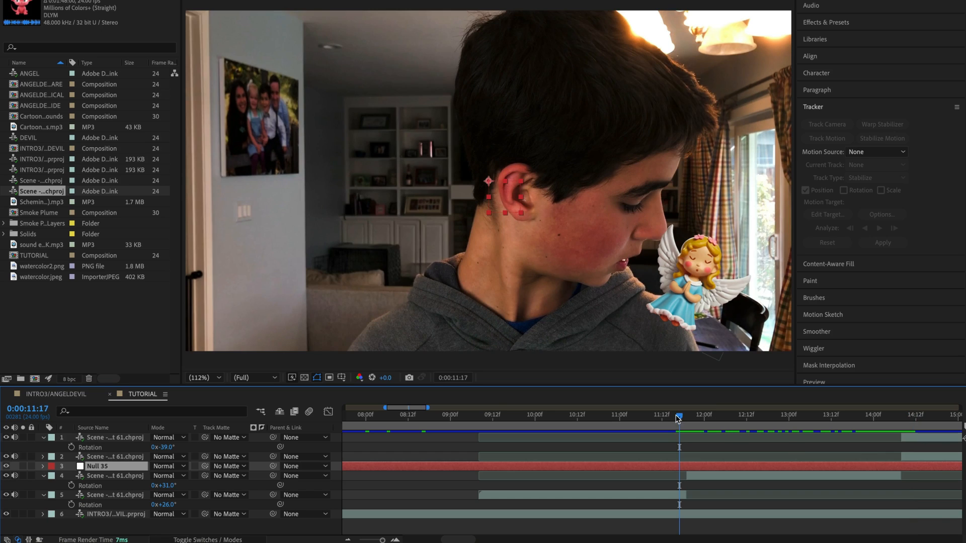
{"action": "key", "text": "ctrl+shift+d"}
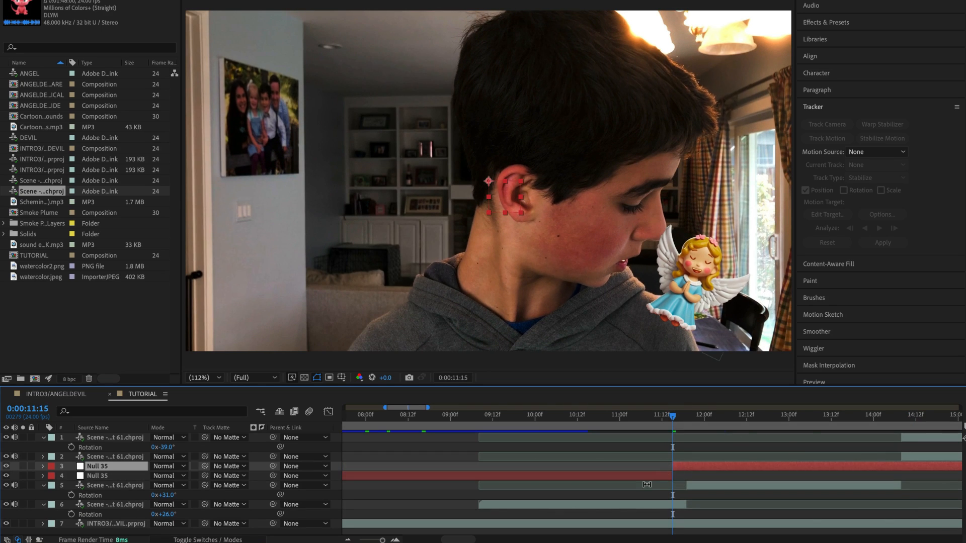
{"action": "left_click", "coordinate": [653, 481]}
{"action": "key", "text": "Delete"}
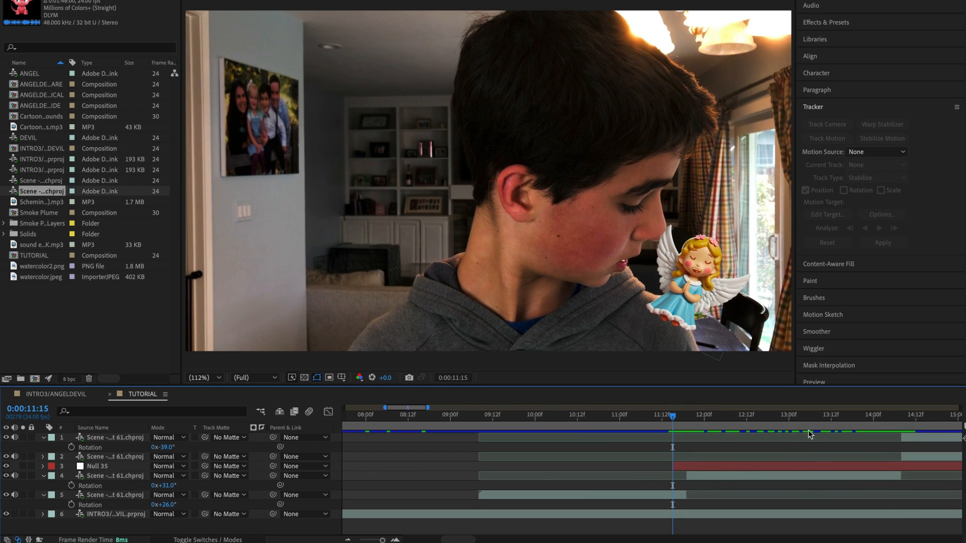
{"action": "left_click_drag", "start_coordinate": [882, 418], "coordinate": [920, 417]}
{"action": "left_click", "coordinate": [928, 465]}
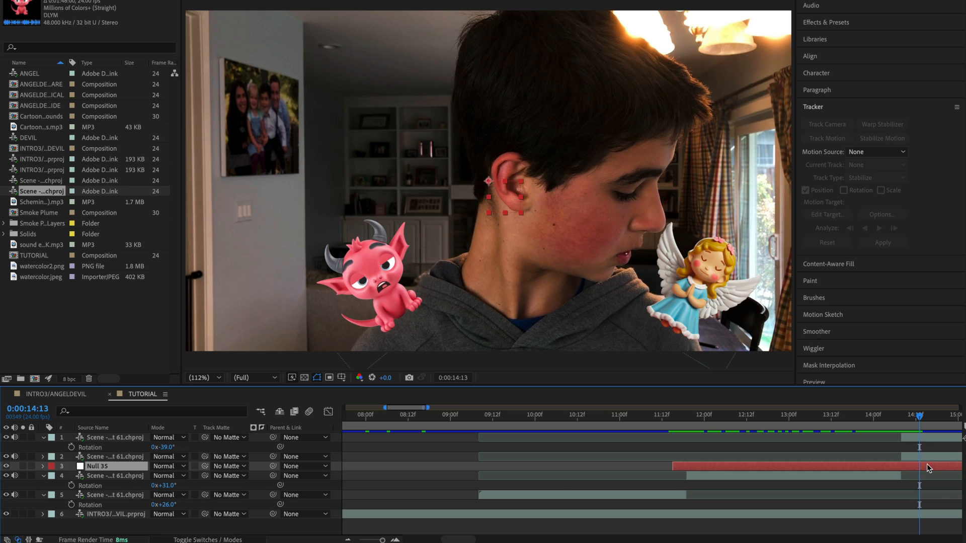
{"action": "key", "text": "ctrl+shift+d"}
{"action": "key", "text": "Delete"}
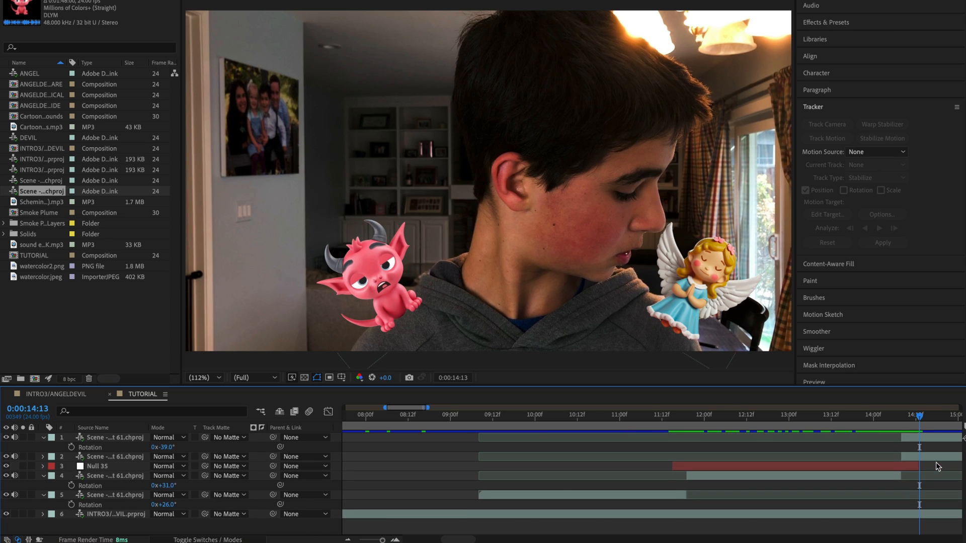
{"action": "left_click", "coordinate": [901, 467]}
{"action": "left_click_drag", "start_coordinate": [927, 424], "coordinate": [768, 470]}
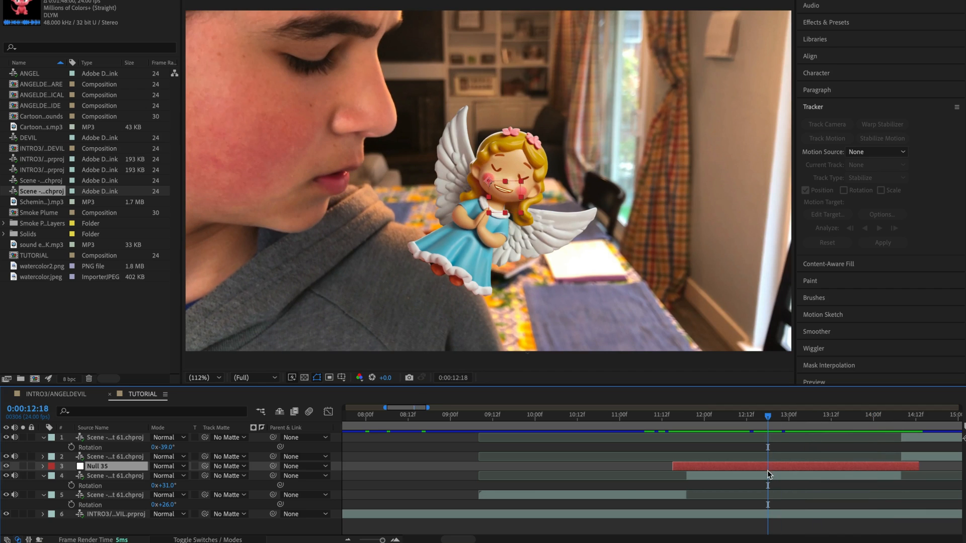
{"action": "left_click", "coordinate": [772, 475]}
{"action": "left_click_drag", "start_coordinate": [768, 415], "coordinate": [788, 419]}
{"action": "left_click", "coordinate": [813, 467]}
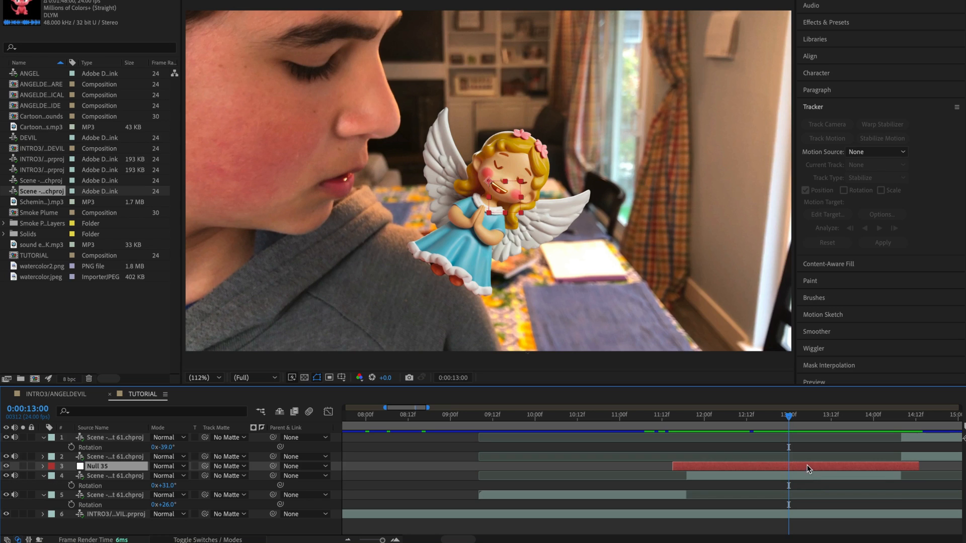
{"action": "left_click", "coordinate": [804, 474]}
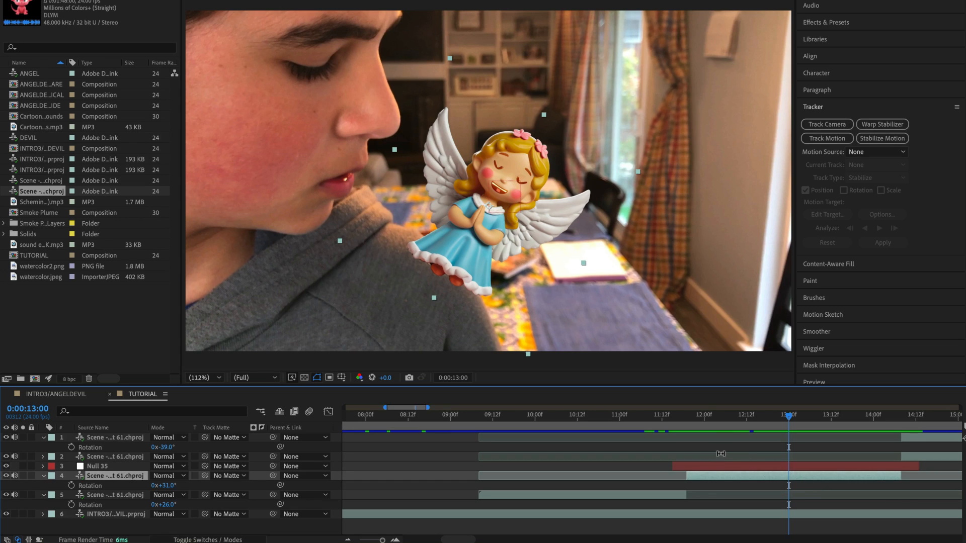
{"action": "left_click", "coordinate": [762, 465]}
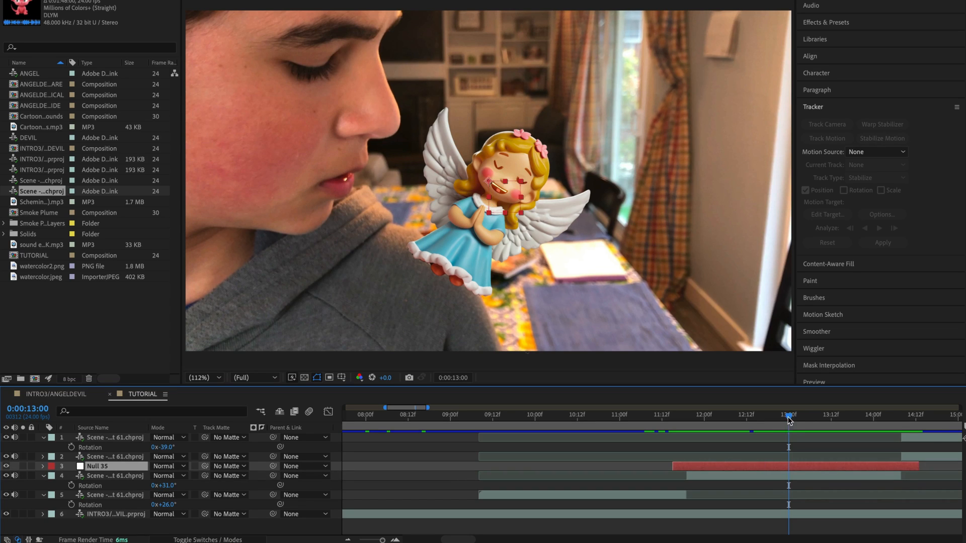
At 0:00:11:19, start Track Motion on the INTRO3 footage layer and place Track Point 1 on the pink spot beside the boy's shoulder
{"action": "left_click_drag", "start_coordinate": [788, 419], "coordinate": [685, 427]}
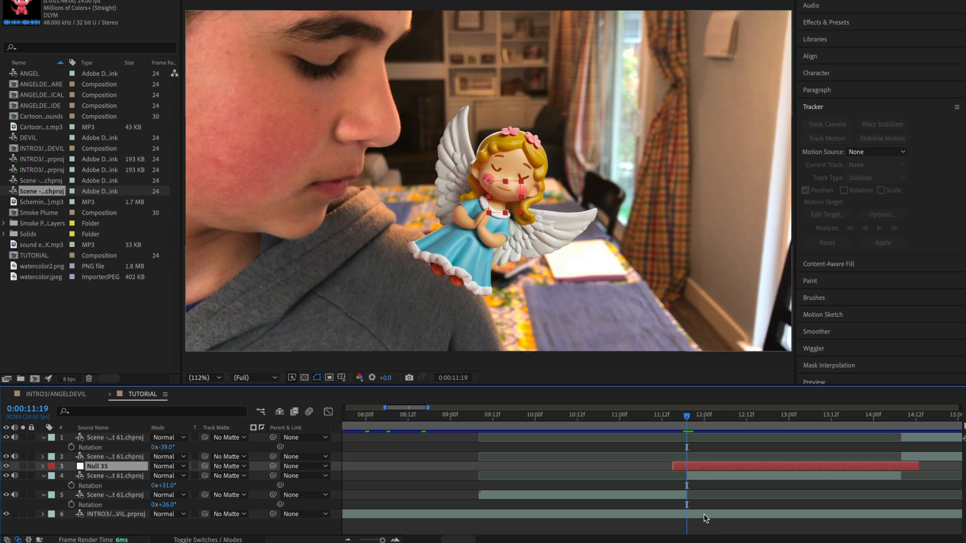
{"action": "left_click", "coordinate": [705, 518]}
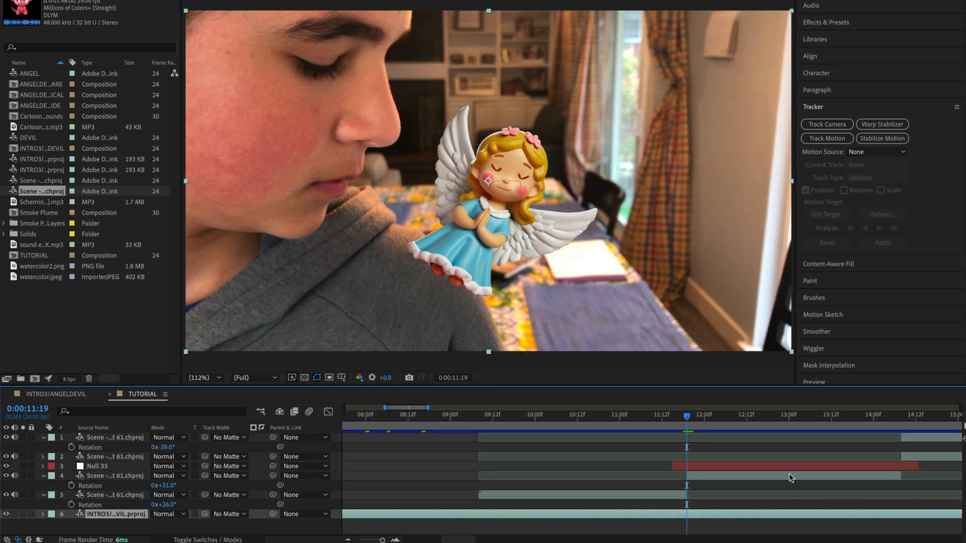
{"action": "left_click", "coordinate": [835, 143]}
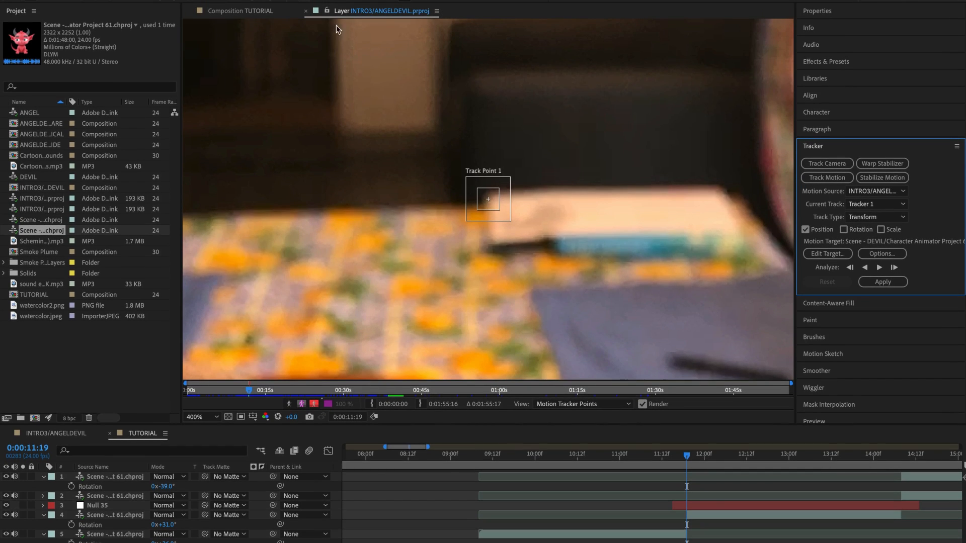
{"action": "left_click", "coordinate": [497, 198]}
{"action": "left_click_drag", "start_coordinate": [497, 198], "coordinate": [413, 150]}
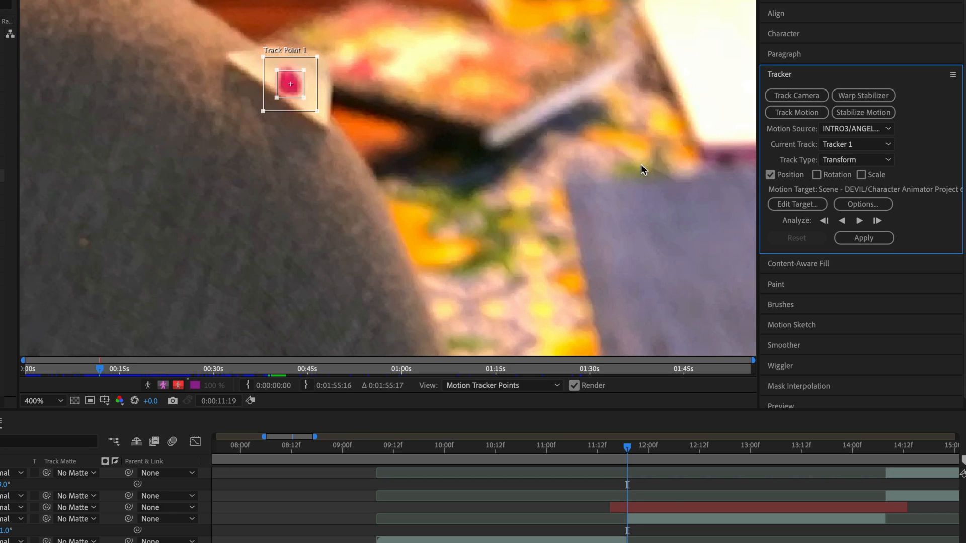
Analyze the track point forward one frame at a time from 0:00:11:19 to 0:00:14:07, the end of the close-up shot
{"action": "left_click", "coordinate": [860, 222]}
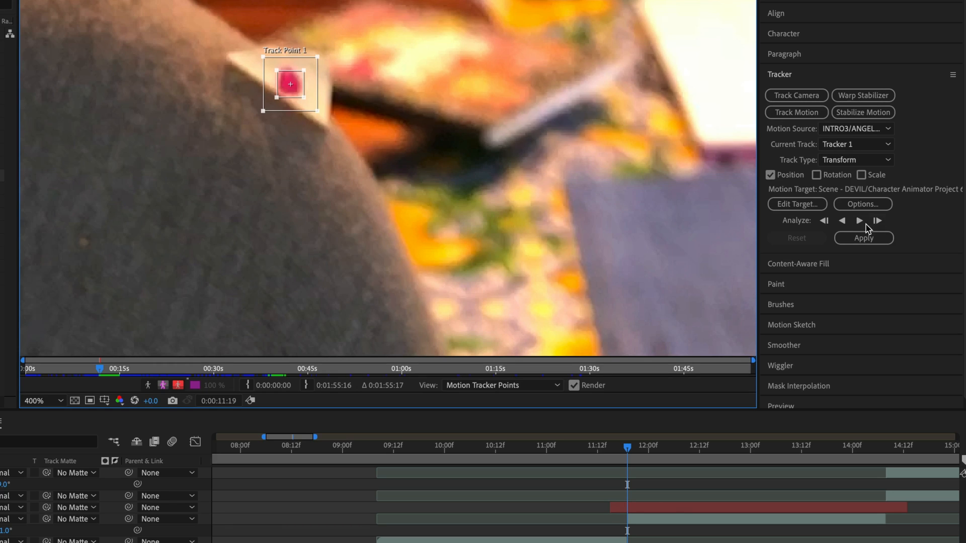
{"action": "left_click", "coordinate": [877, 221]}
{"action": "left_click", "coordinate": [877, 221]}
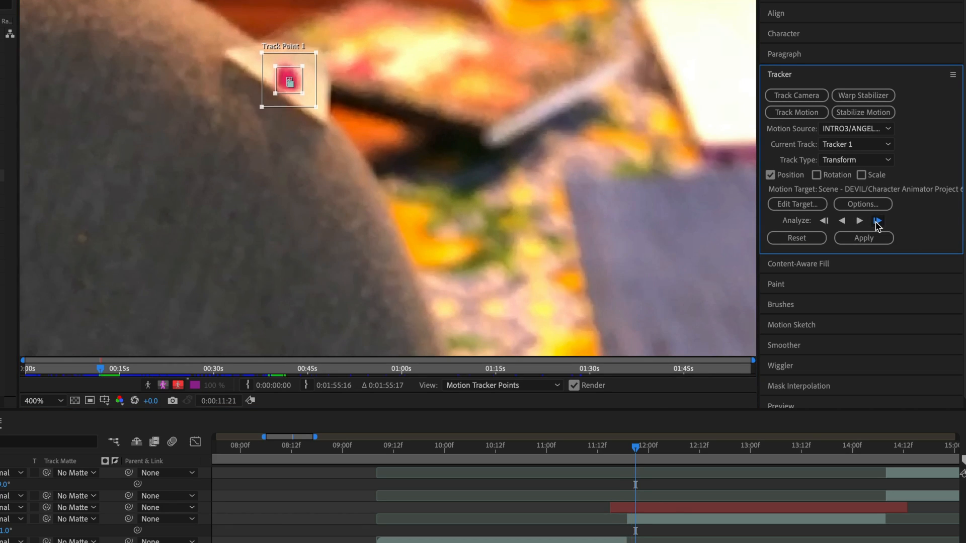
{"action": "left_click", "coordinate": [877, 221]}
{"action": "left_click", "coordinate": [876, 221]}
{"action": "left_click", "coordinate": [877, 221]}
{"action": "left_click", "coordinate": [877, 221]}
{"action": "left_click", "coordinate": [877, 221]}
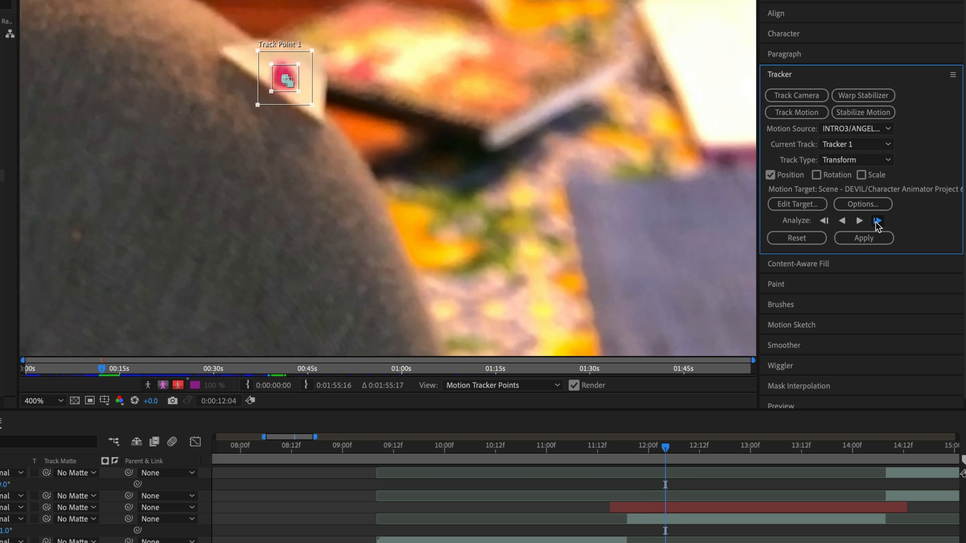
{"action": "left_click", "coordinate": [876, 221]}
{"action": "left_click", "coordinate": [877, 221]}
{"action": "left_click", "coordinate": [877, 221]}
{"action": "left_click", "coordinate": [876, 221]}
{"action": "left_click", "coordinate": [877, 220]}
{"action": "left_click", "coordinate": [876, 221]}
{"action": "left_click", "coordinate": [877, 221]}
{"action": "left_click", "coordinate": [877, 221]}
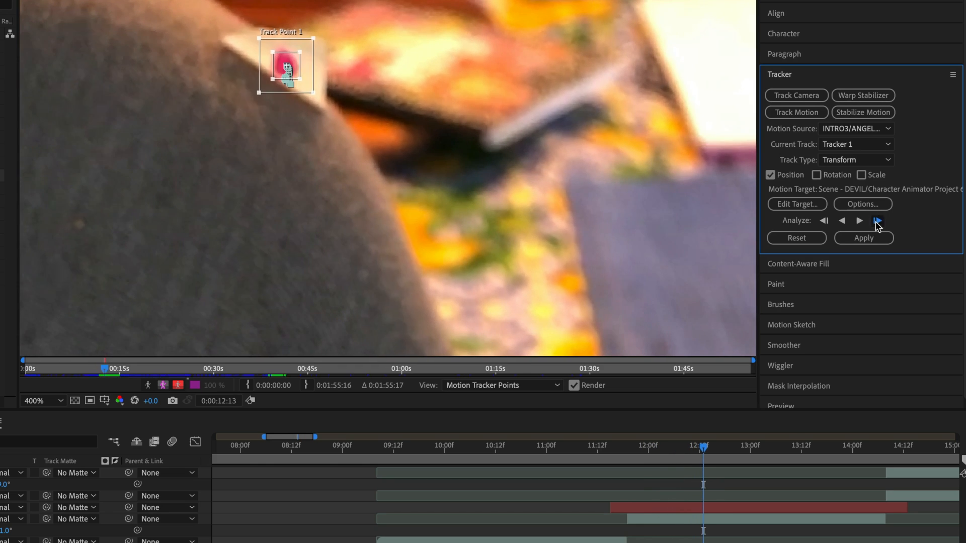
{"action": "left_click", "coordinate": [877, 221]}
{"action": "left_click", "coordinate": [876, 221]}
{"action": "left_click", "coordinate": [877, 221]}
{"action": "left_click", "coordinate": [877, 221]}
{"action": "left_click", "coordinate": [876, 221]}
{"action": "left_click", "coordinate": [877, 221]}
{"action": "left_click", "coordinate": [877, 221]}
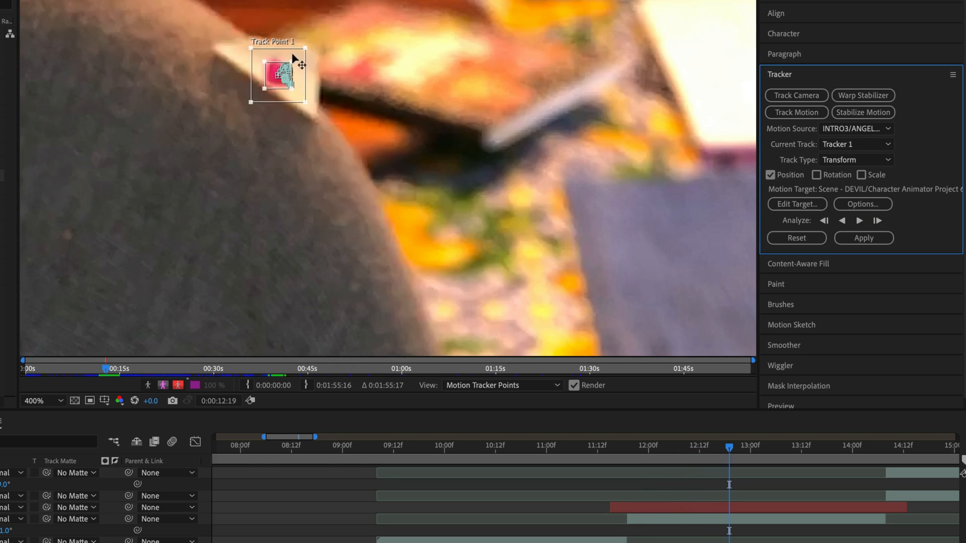
{"action": "mouse_move", "coordinate": [299, 60]}
{"action": "left_mouse_down"}
{"action": "mouse_move", "coordinate": [346, 36]}
{"action": "mouse_move", "coordinate": [299, 60]}
{"action": "left_mouse_up"}
{"action": "left_click", "coordinate": [877, 220]}
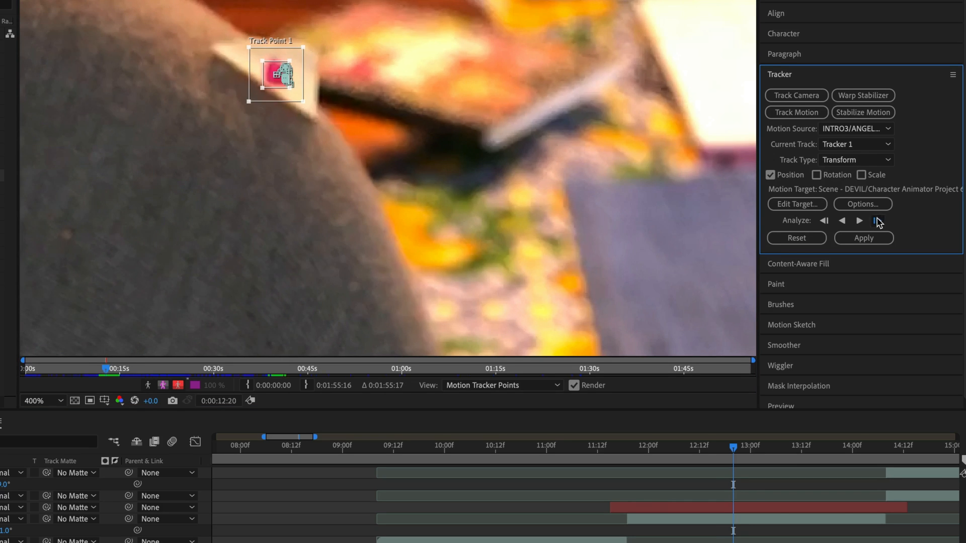
{"action": "left_click", "coordinate": [877, 221]}
{"action": "left_click", "coordinate": [877, 221]}
{"action": "left_click", "coordinate": [876, 221]}
{"action": "left_click", "coordinate": [876, 220]}
{"action": "left_click", "coordinate": [876, 221]}
{"action": "left_click", "coordinate": [876, 221]}
{"action": "left_click", "coordinate": [877, 221]}
{"action": "left_click", "coordinate": [877, 221]}
{"action": "left_click", "coordinate": [876, 221]}
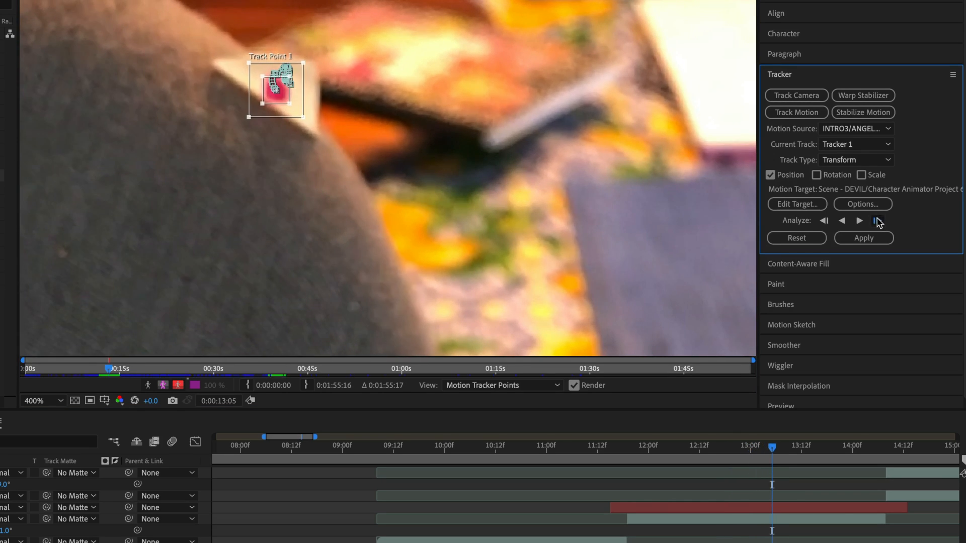
{"action": "left_click", "coordinate": [877, 221]}
{"action": "left_click", "coordinate": [876, 221]}
{"action": "left_click", "coordinate": [877, 221]}
{"action": "left_click", "coordinate": [877, 220]}
{"action": "left_click", "coordinate": [876, 220]}
{"action": "left_click", "coordinate": [877, 221]}
{"action": "left_click", "coordinate": [877, 221]}
{"action": "left_click", "coordinate": [877, 221]}
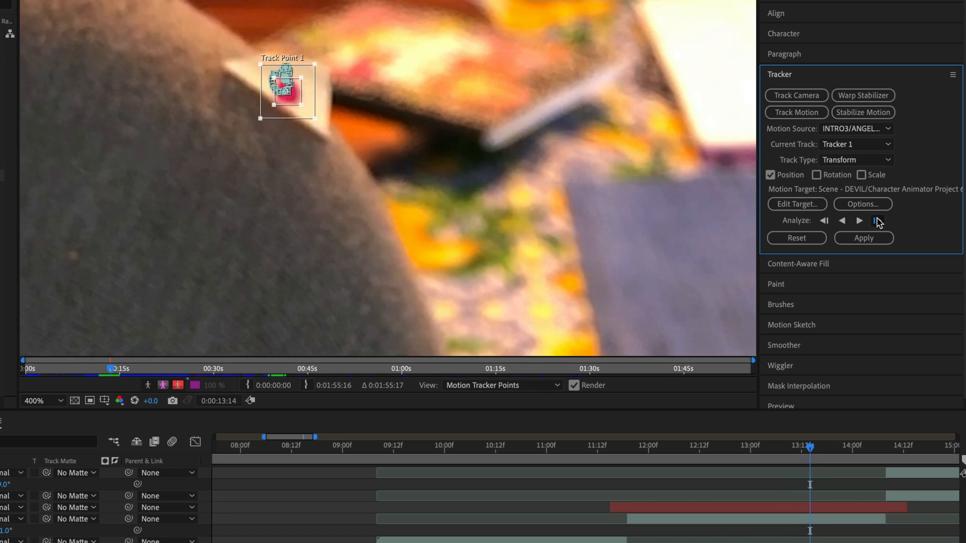
{"action": "left_click", "coordinate": [877, 220]}
{"action": "left_click", "coordinate": [876, 221]}
{"action": "left_click", "coordinate": [877, 221]}
{"action": "left_click", "coordinate": [877, 221]}
{"action": "left_click", "coordinate": [876, 221]}
{"action": "left_click", "coordinate": [876, 220]}
{"action": "left_click", "coordinate": [876, 221]}
{"action": "left_click", "coordinate": [877, 220]}
{"action": "left_click", "coordinate": [876, 220]}
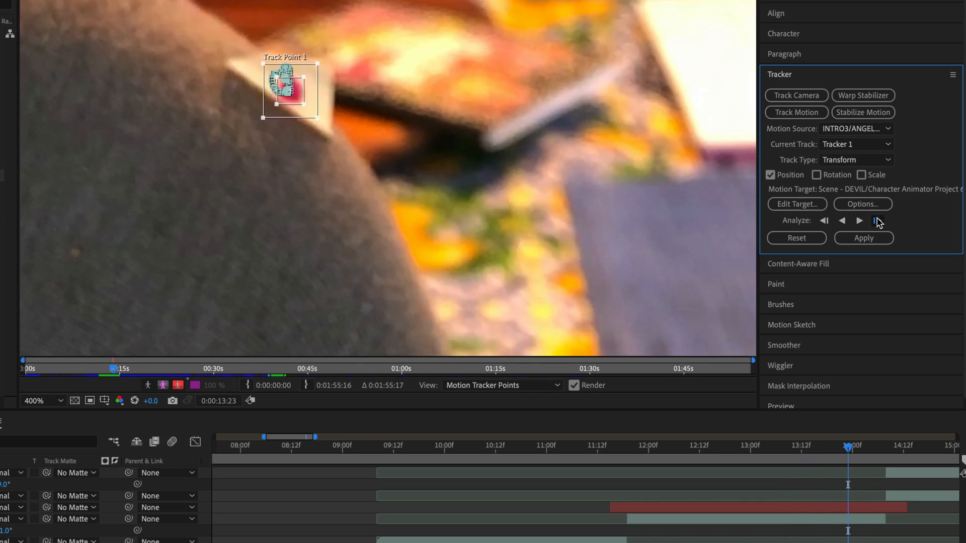
{"action": "left_click", "coordinate": [876, 221]}
{"action": "left_click", "coordinate": [876, 221]}
{"action": "left_click", "coordinate": [876, 221]}
{"action": "left_click", "coordinate": [877, 220]}
{"action": "left_click", "coordinate": [877, 221]}
{"action": "left_click", "coordinate": [877, 221]}
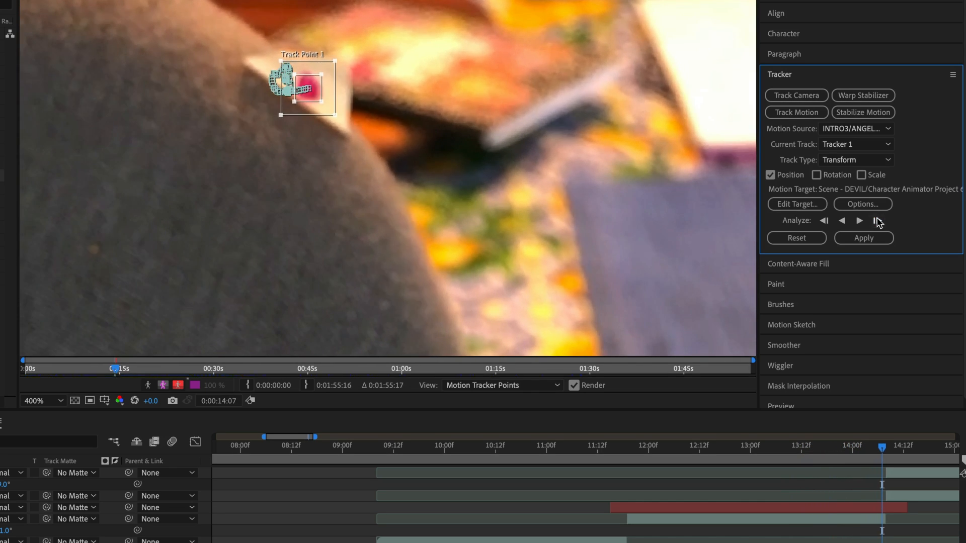
Extend the track analysis to 0:00:14:08 and apply the tracked motion to Null 35 in the X and Y dimensions
{"action": "left_click", "coordinate": [876, 221]}
{"action": "left_click", "coordinate": [877, 221]}
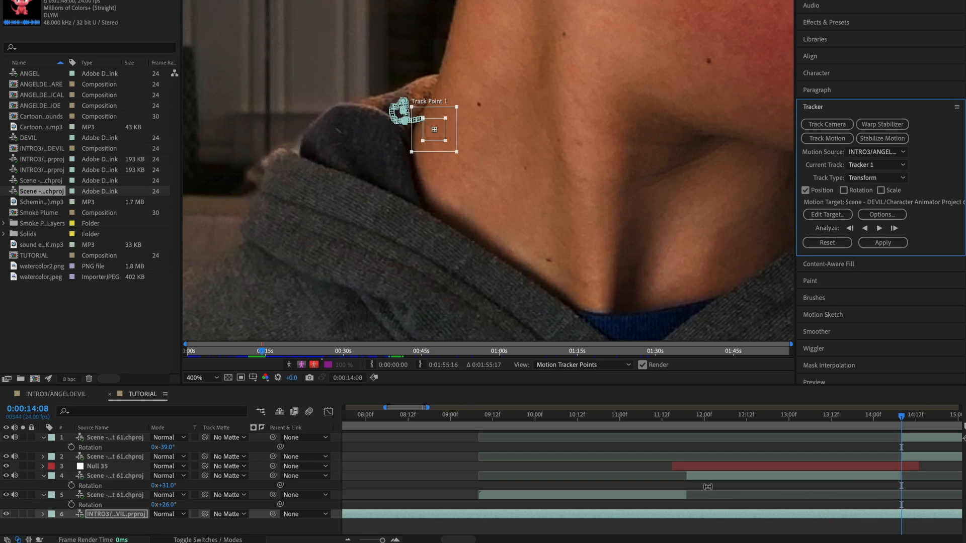
{"action": "left_click", "coordinate": [807, 467]}
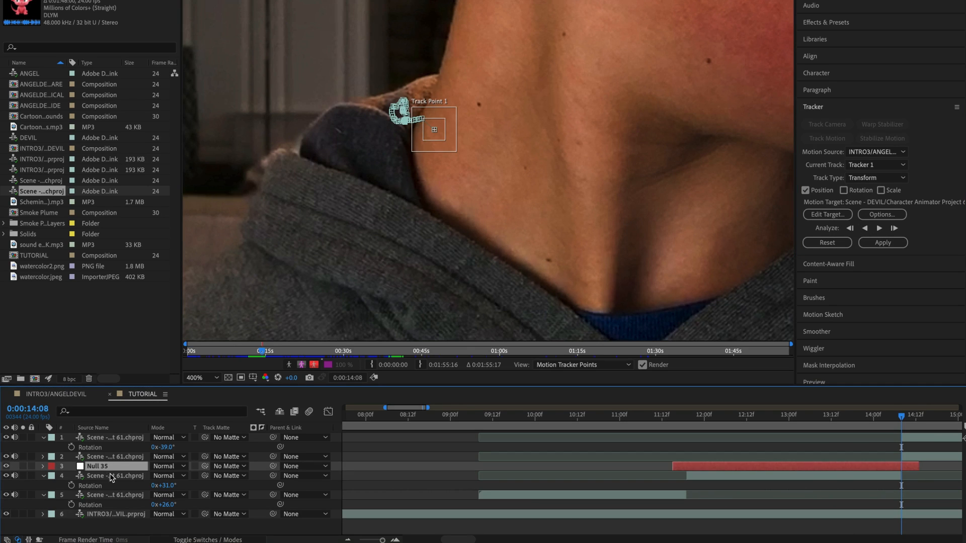
{"action": "left_click", "coordinate": [832, 216]}
{"action": "left_click", "coordinate": [549, 234]}
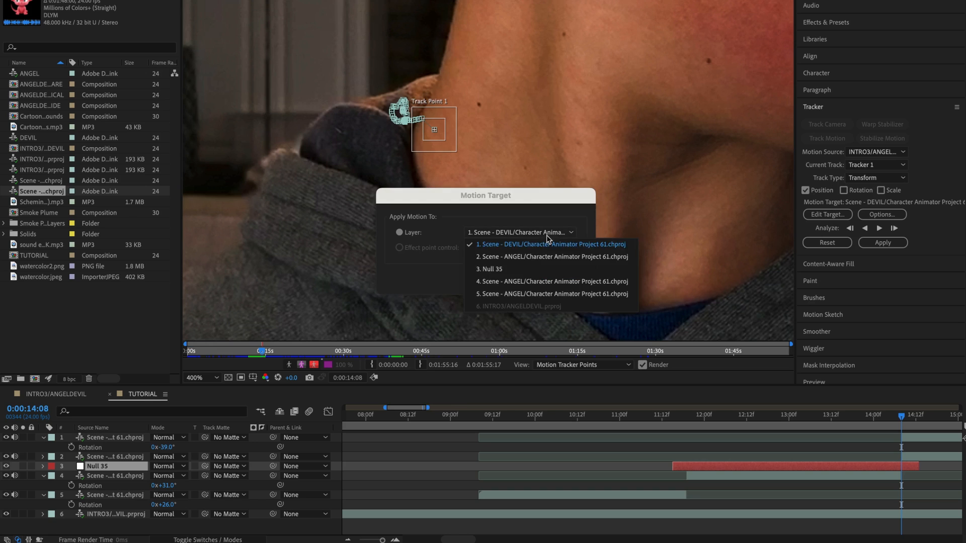
{"action": "left_click", "coordinate": [531, 270]}
{"action": "left_click", "coordinate": [562, 281]}
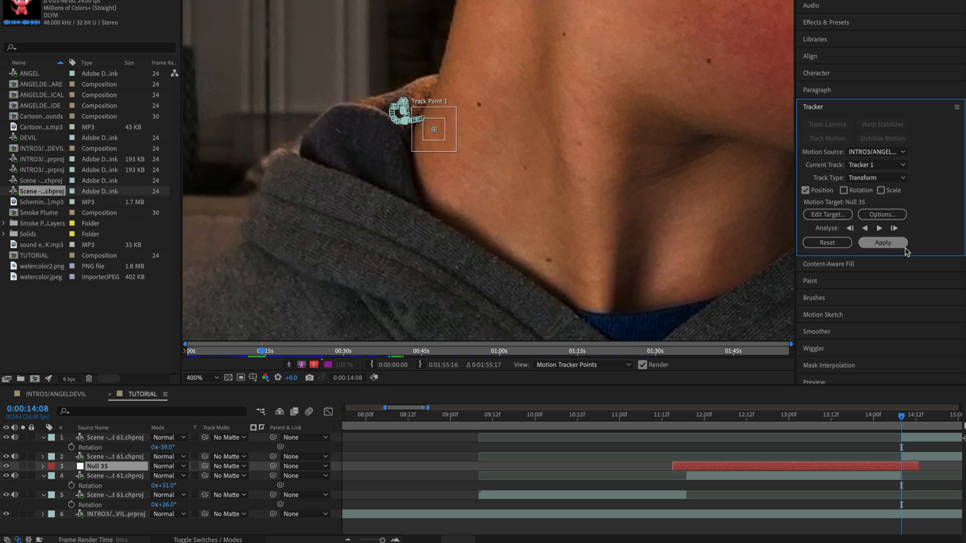
{"action": "left_click", "coordinate": [882, 243]}
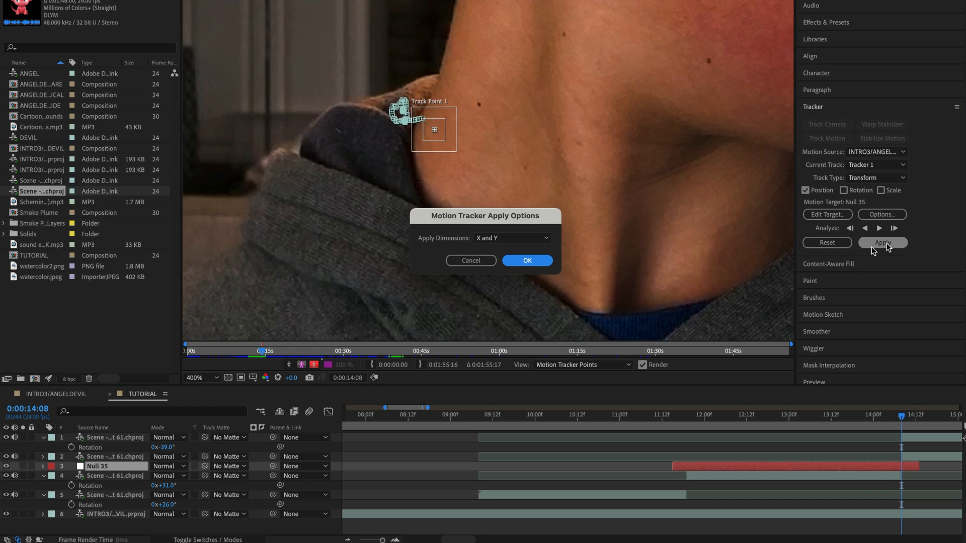
{"action": "left_click", "coordinate": [534, 262]}
Check how the null follows the shoulder between 0:00:13:05 and 0:00:12:05 with the close-up angel temporarily hidden
{"action": "left_click_drag", "start_coordinate": [689, 418], "coordinate": [807, 422]}
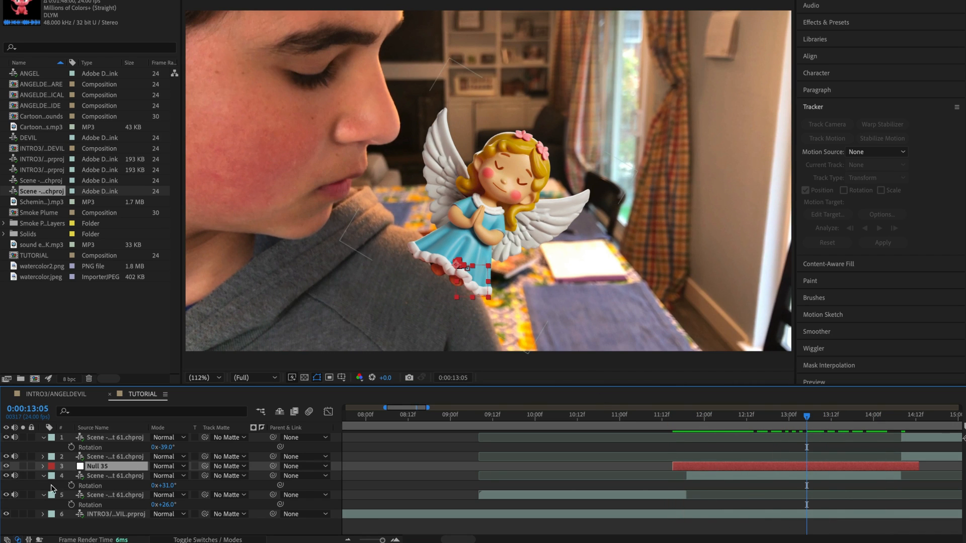
{"action": "left_click", "coordinate": [6, 475]}
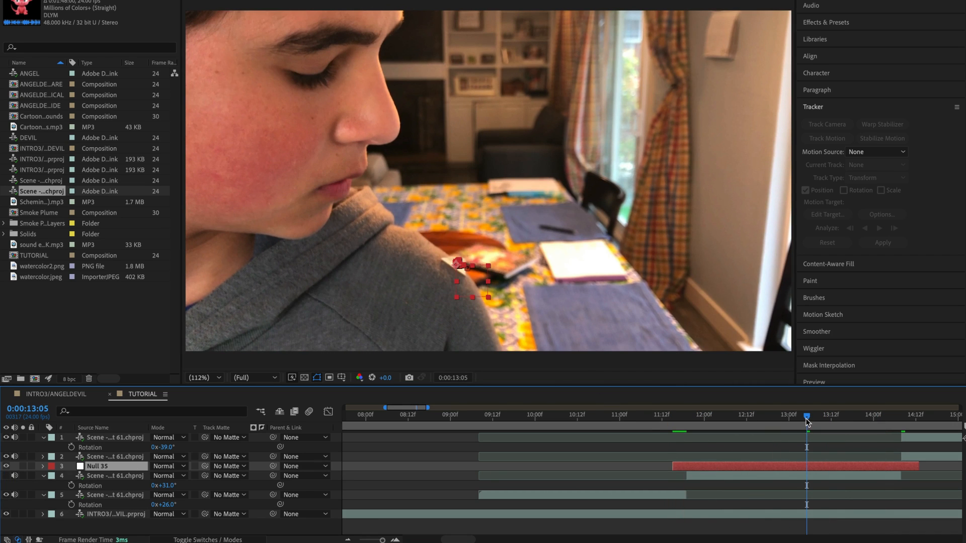
{"action": "left_click_drag", "start_coordinate": [806, 422], "coordinate": [719, 428]}
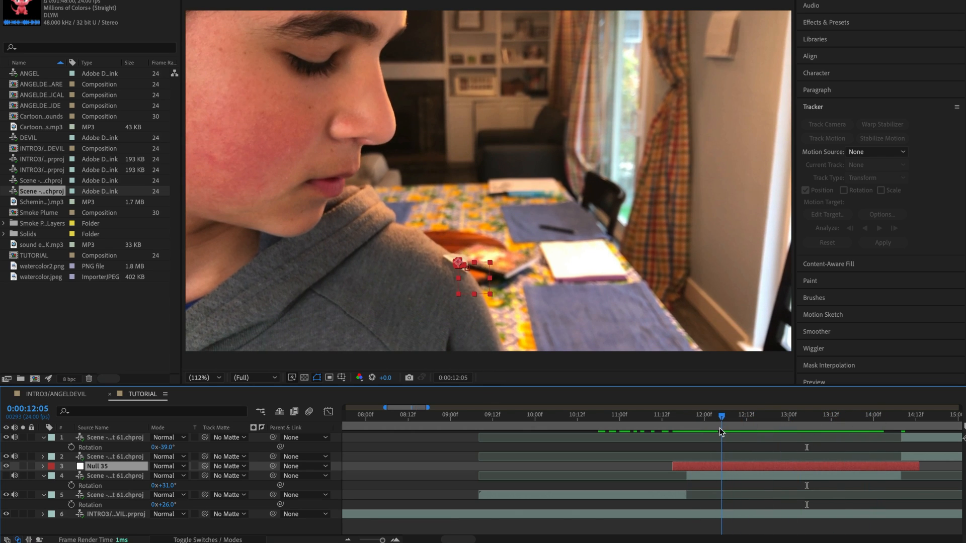
{"action": "left_click", "coordinate": [6, 476]}
Parent the close-up angel segment to Null 35 and scrub from 0:00:12:05 to 0:00:13:04 to check its motion
{"action": "left_click", "coordinate": [119, 475]}
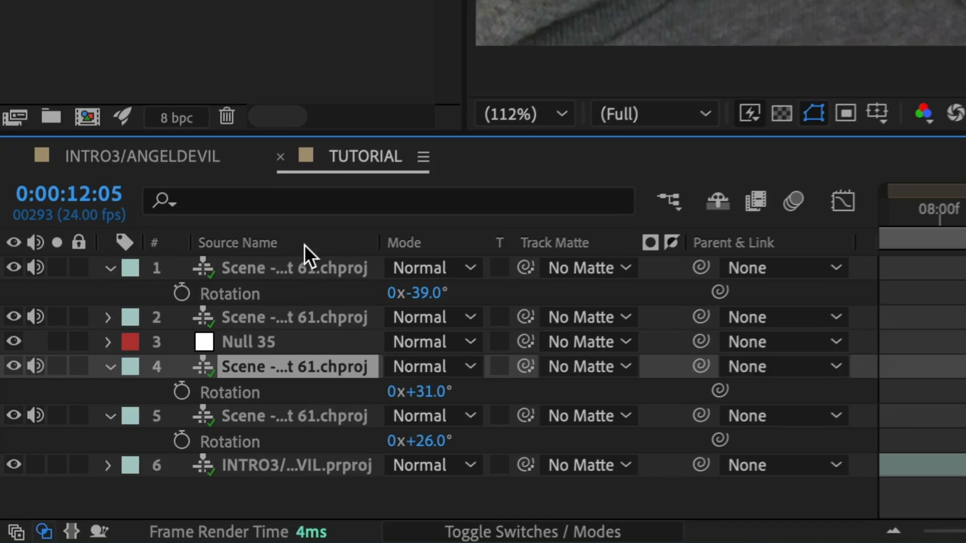
{"action": "left_click", "coordinate": [119, 429]}
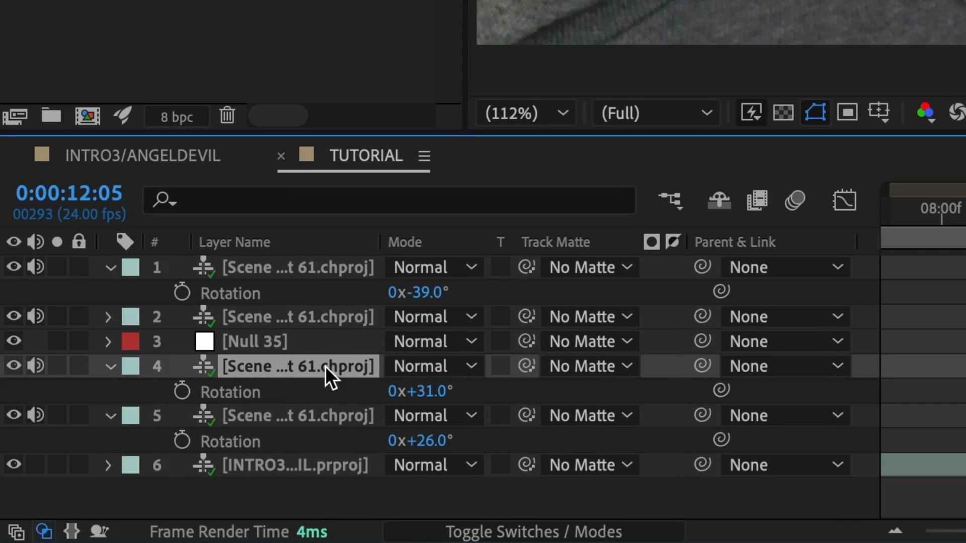
{"action": "left_click", "coordinate": [480, 532]}
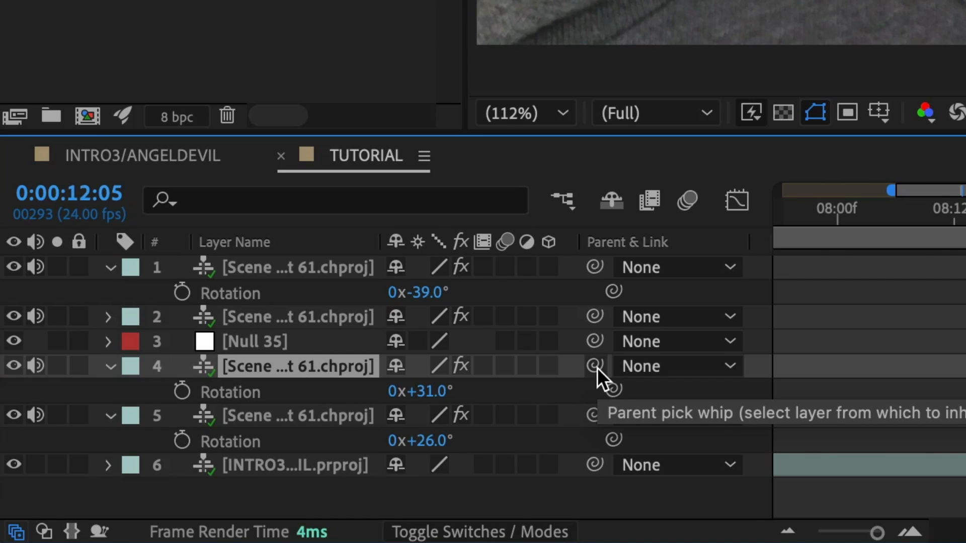
{"action": "left_click", "coordinate": [498, 533]}
{"action": "left_click", "coordinate": [498, 532]}
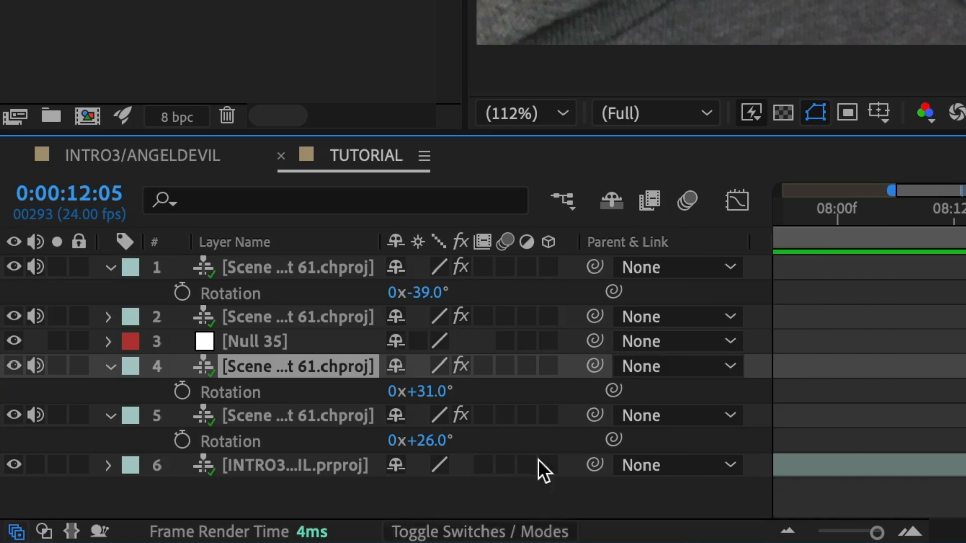
{"action": "left_click_drag", "start_coordinate": [591, 365], "coordinate": [324, 340]}
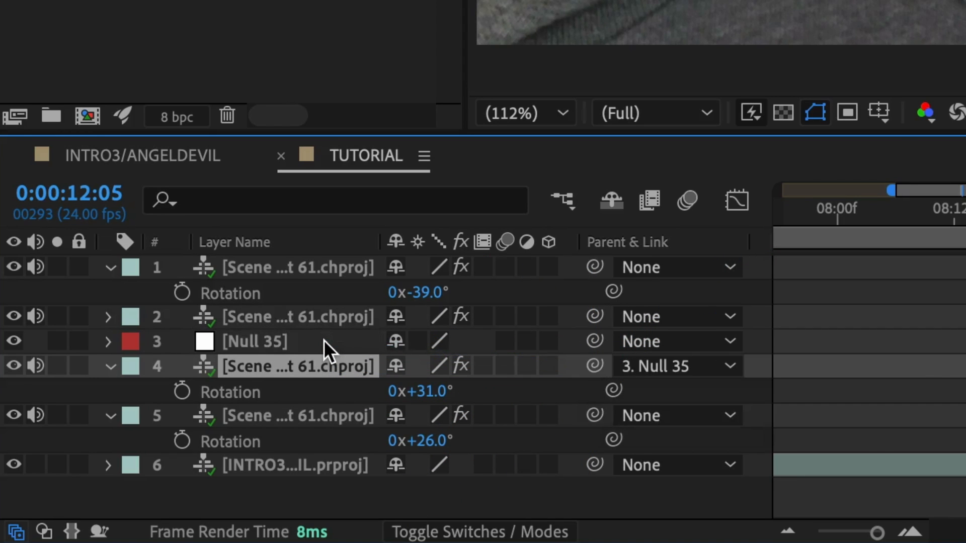
{"action": "left_click", "coordinate": [323, 341]}
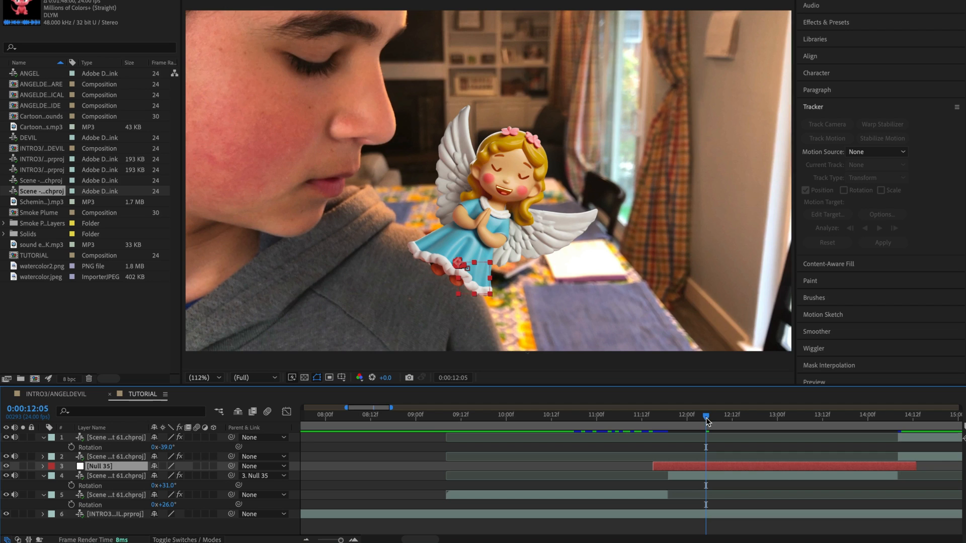
{"action": "left_click_drag", "start_coordinate": [705, 418], "coordinate": [797, 427]}
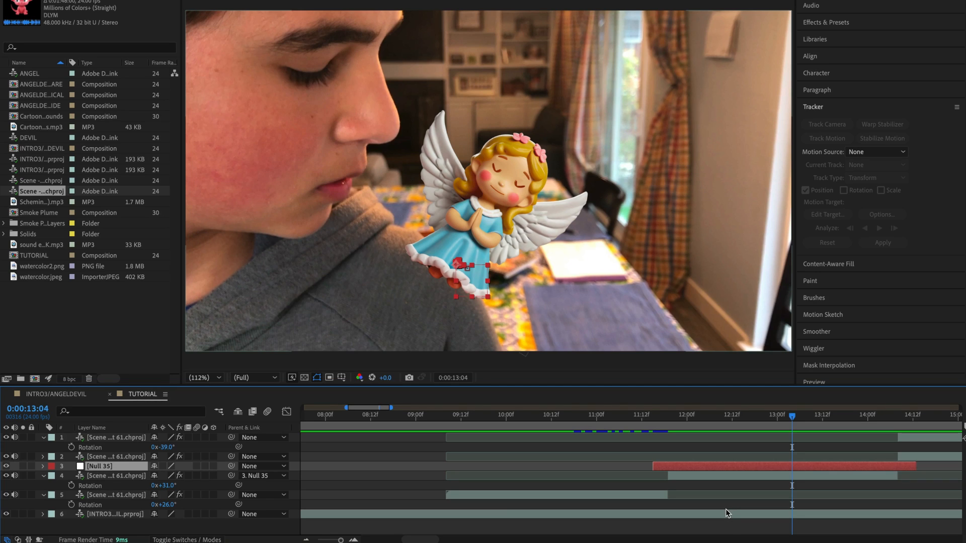
Duplicate the close-up angel segment, place the copy directly below the original, and parent it to the original angel
{"action": "left_click", "coordinate": [729, 475]}
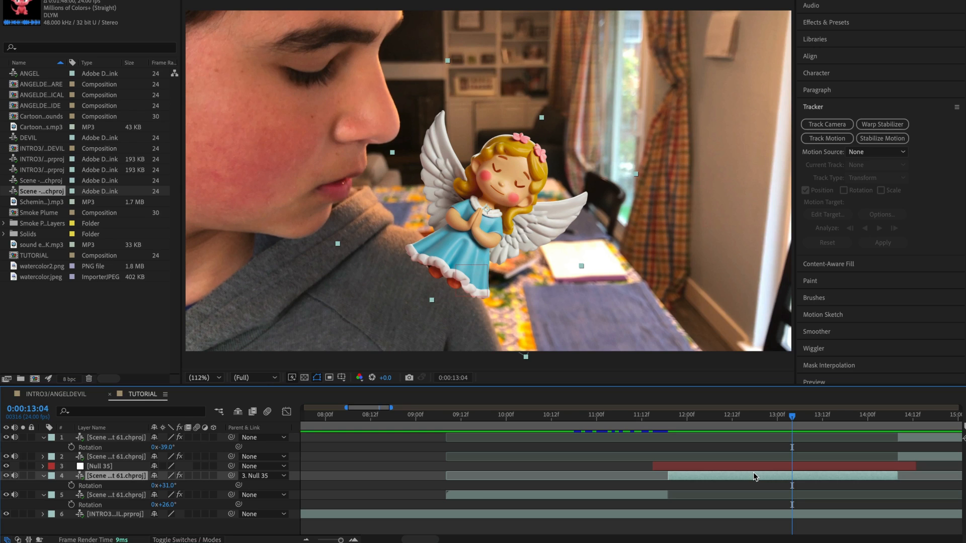
{"action": "key", "text": "ctrl+d"}
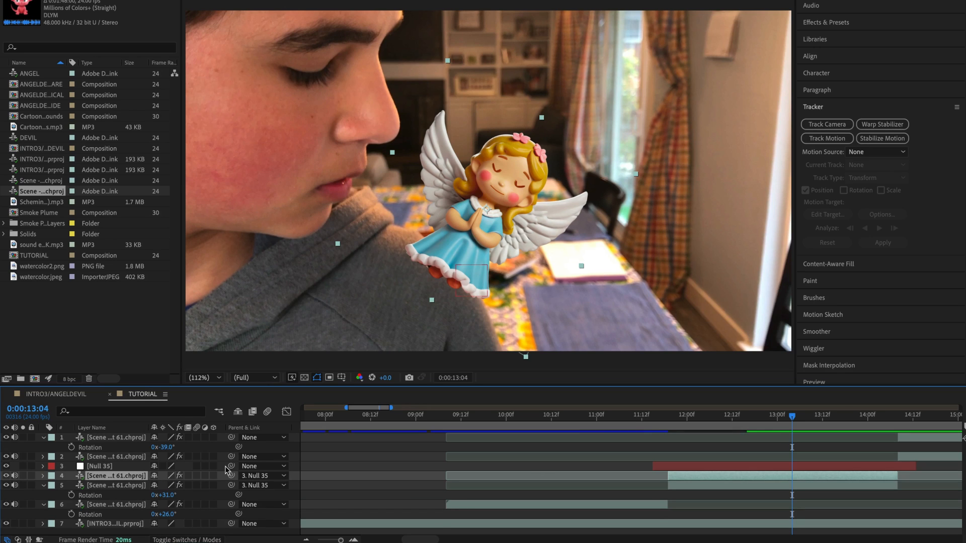
{"action": "left_click_drag", "start_coordinate": [133, 478], "coordinate": [134, 494]}
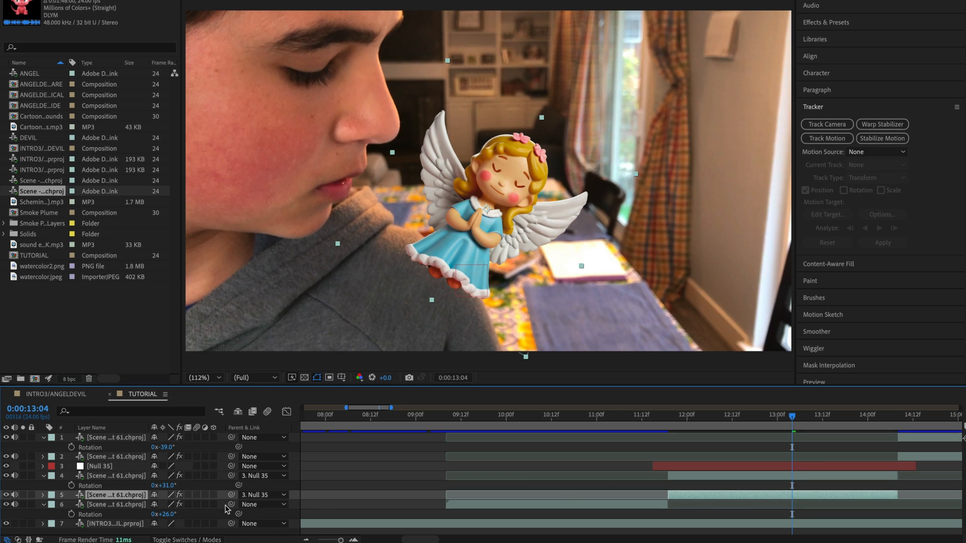
{"action": "left_click_drag", "start_coordinate": [230, 495], "coordinate": [118, 477]}
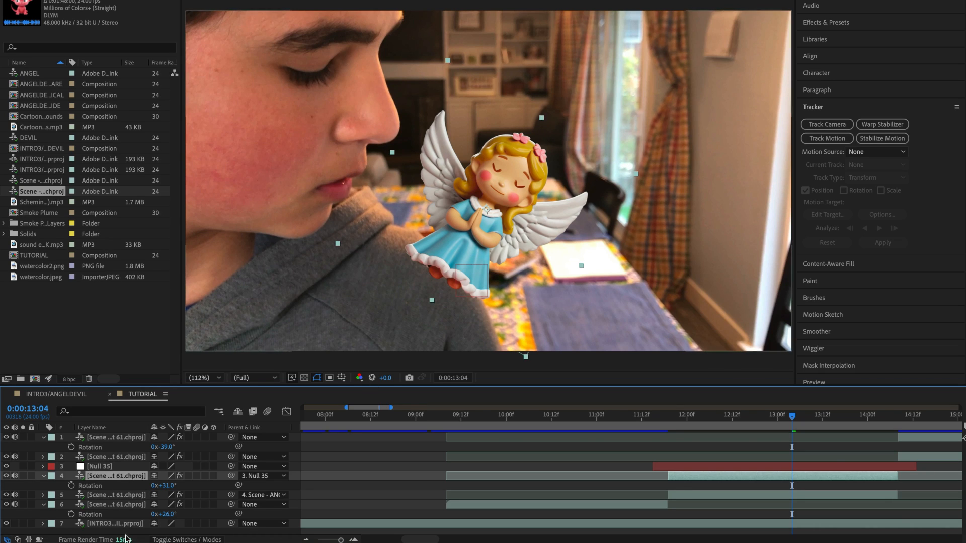
Flip the duplicate angel upside down, flatten it, and position it beneath the original's feet across the boy's shoulder
{"action": "left_click", "coordinate": [659, 496]}
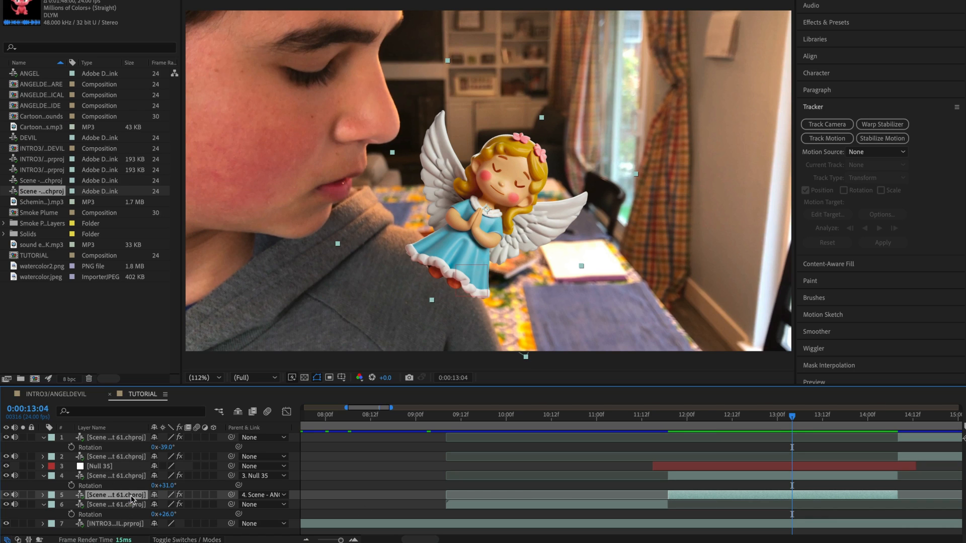
{"action": "left_click_drag", "start_coordinate": [541, 118], "coordinate": [451, 237]}
{"action": "left_click_drag", "start_coordinate": [509, 198], "coordinate": [448, 300]}
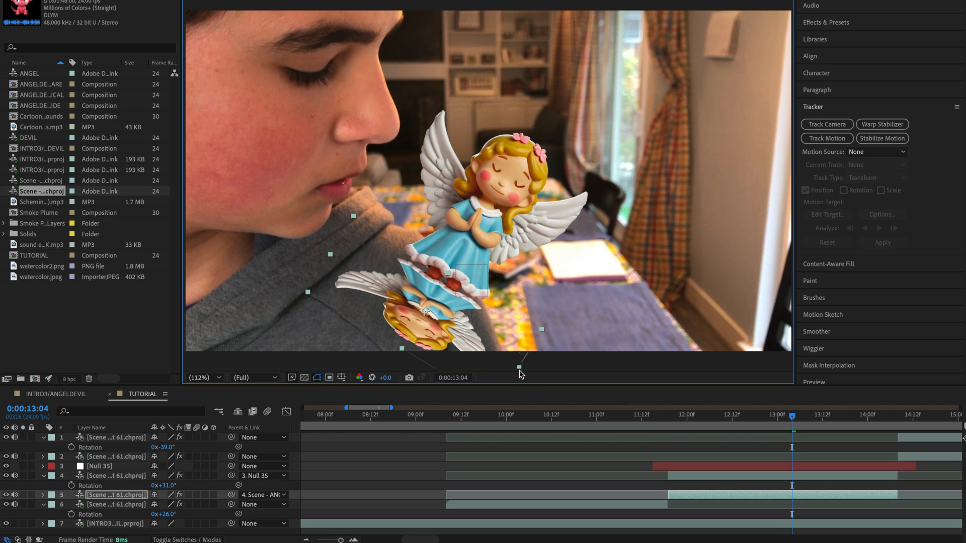
{"action": "left_click_drag", "start_coordinate": [519, 368], "coordinate": [508, 360]}
{"action": "mouse_move", "coordinate": [424, 305]}
{"action": "left_mouse_down"}
{"action": "mouse_move", "coordinate": [533, 292]}
{"action": "mouse_move", "coordinate": [421, 310]}
{"action": "left_mouse_up"}
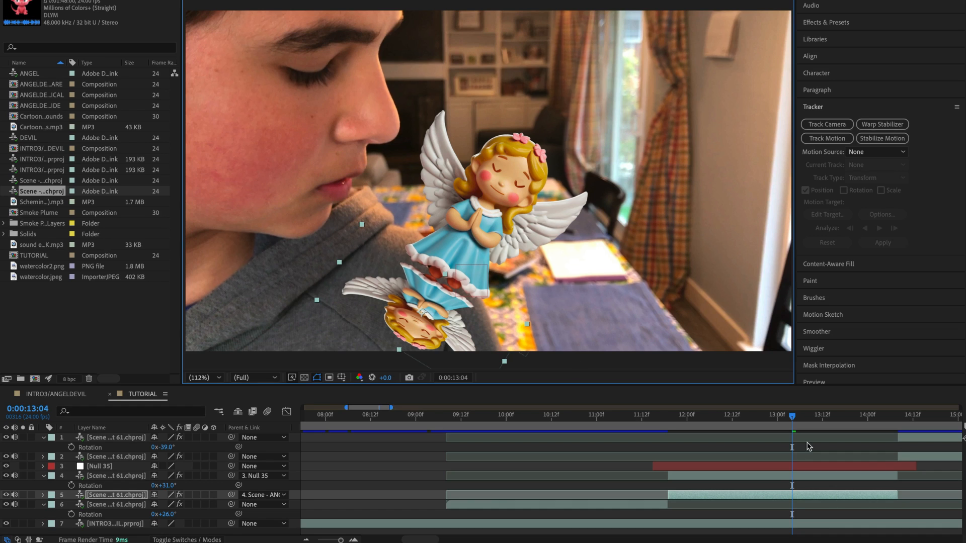
Turn the duplicate angel solid black by setting its Hue/Saturation effect's Master Saturation and Master Lightness to -100
{"action": "left_click", "coordinate": [767, 497]}
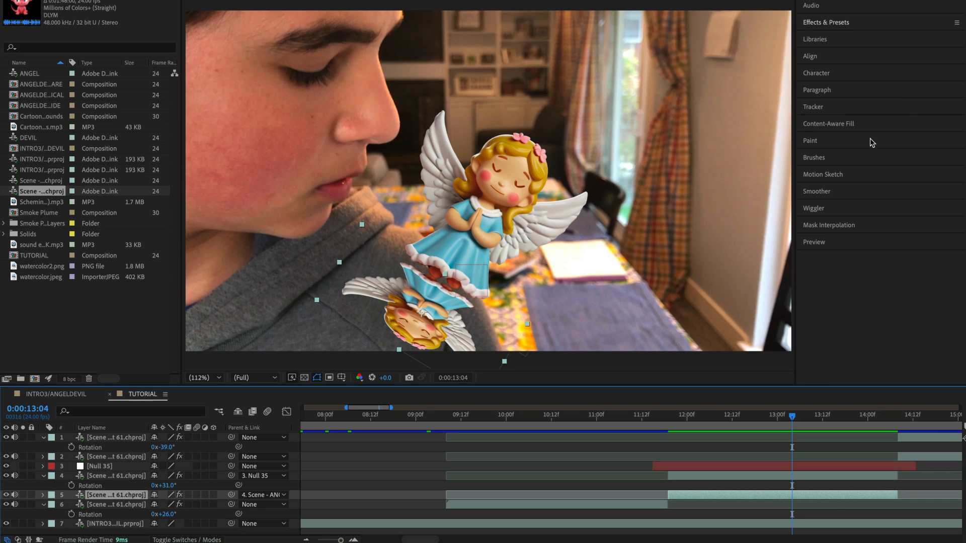
{"action": "left_click", "coordinate": [321, 10]}
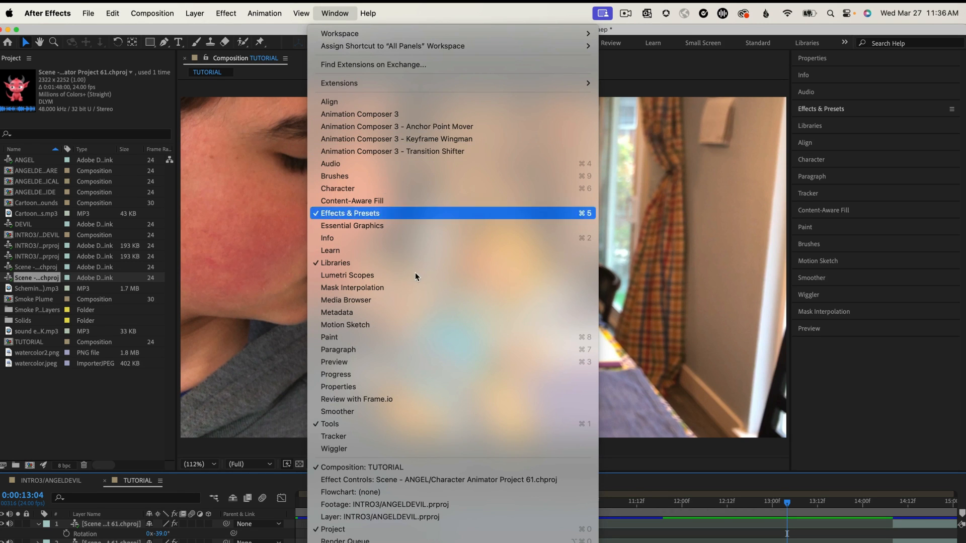
{"action": "left_click", "coordinate": [465, 483]}
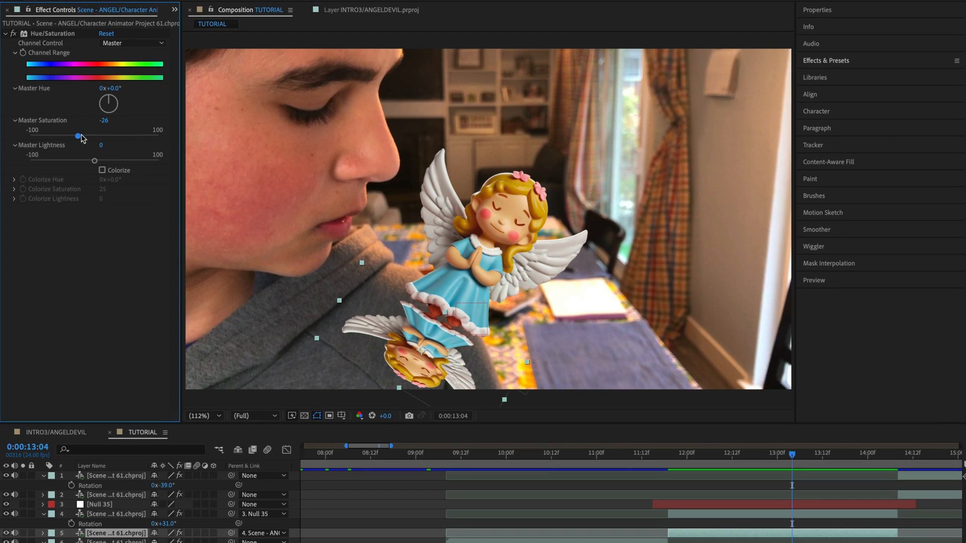
{"action": "left_click_drag", "start_coordinate": [79, 139], "coordinate": [9, 143]}
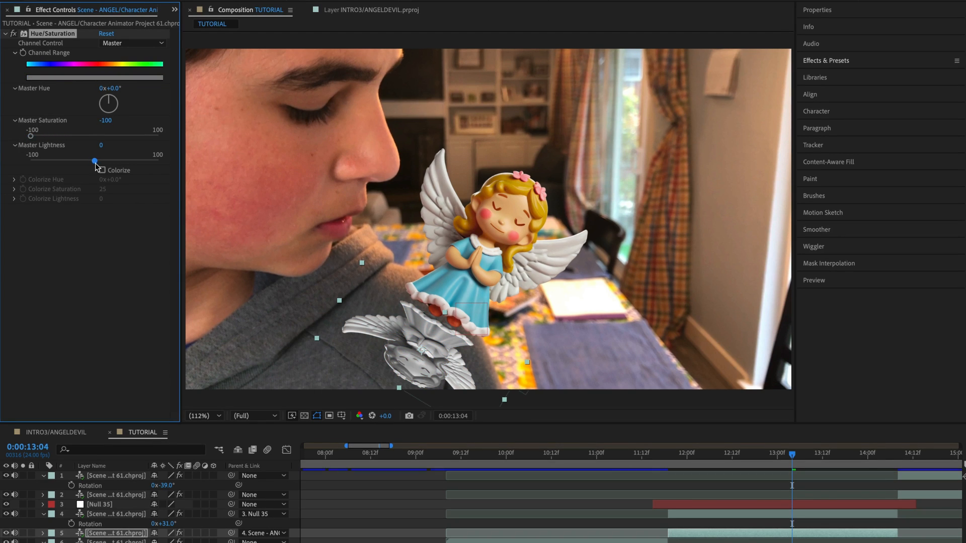
{"action": "left_click_drag", "start_coordinate": [94, 161], "coordinate": [13, 165]}
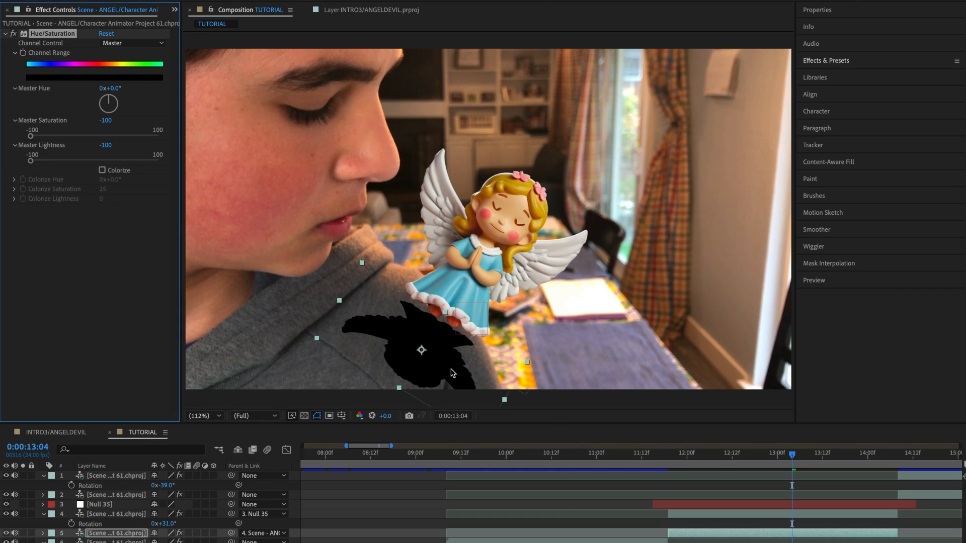
Add a Fast Box Blur to the black duplicate angel with a Blur Radius of 50
{"action": "left_click", "coordinate": [303, 20]}
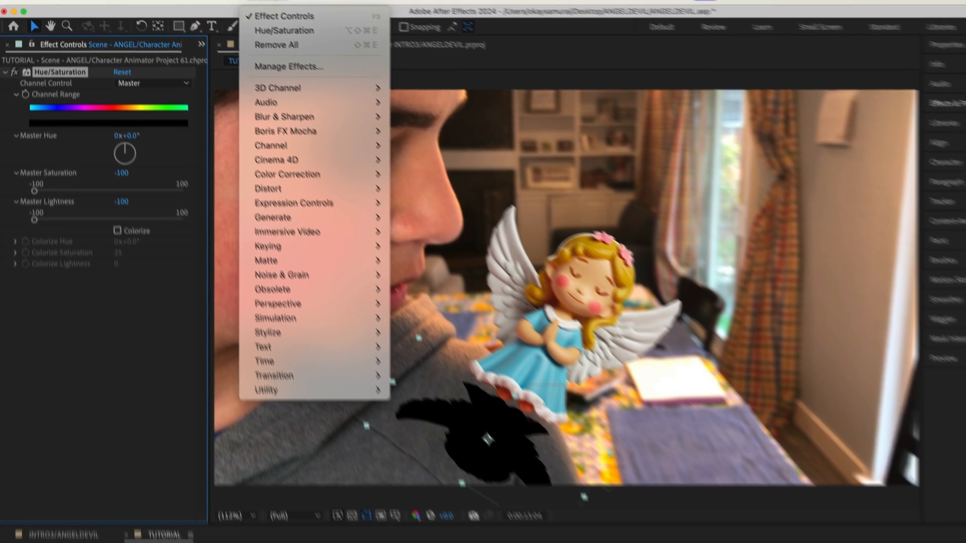
{"action": "mouse_move", "coordinate": [340, 165]}
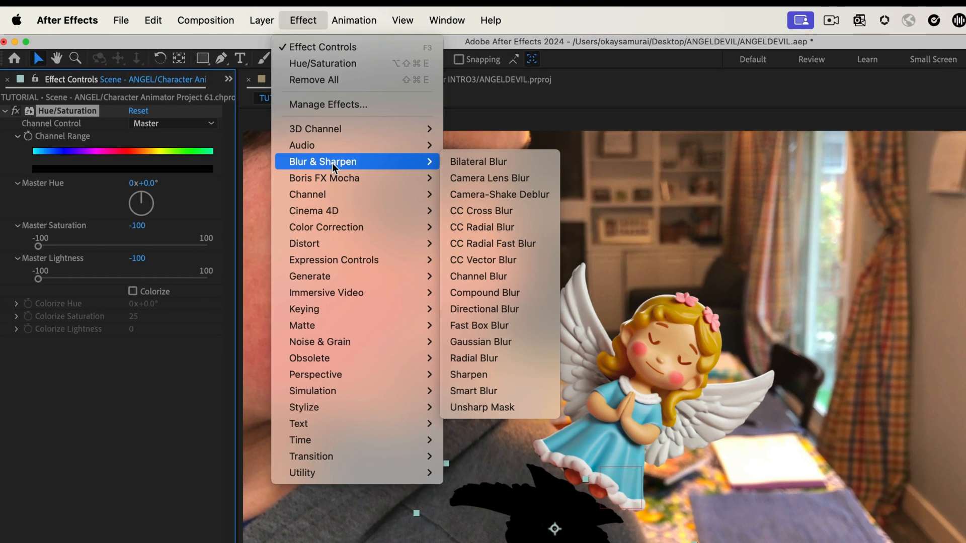
{"action": "left_click", "coordinate": [539, 327]}
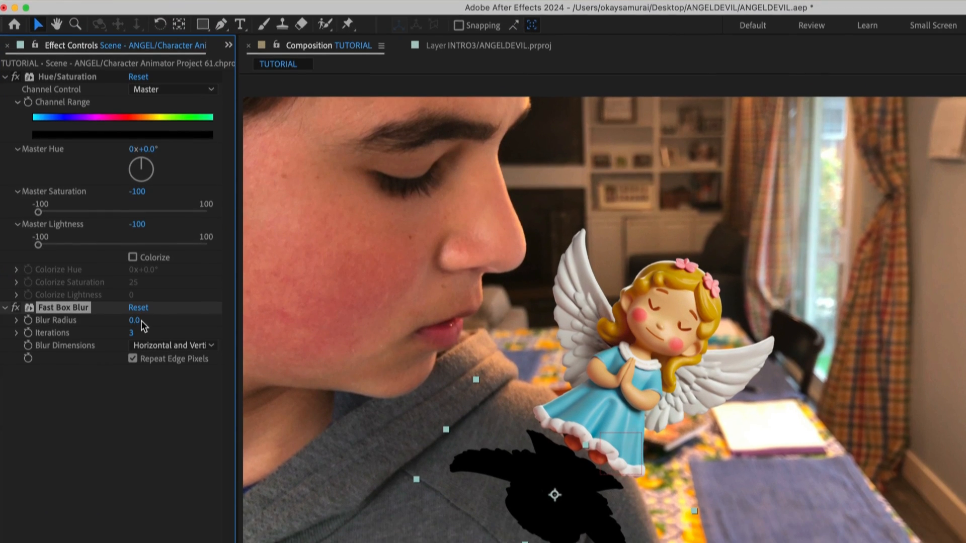
{"action": "left_click", "coordinate": [134, 354]}
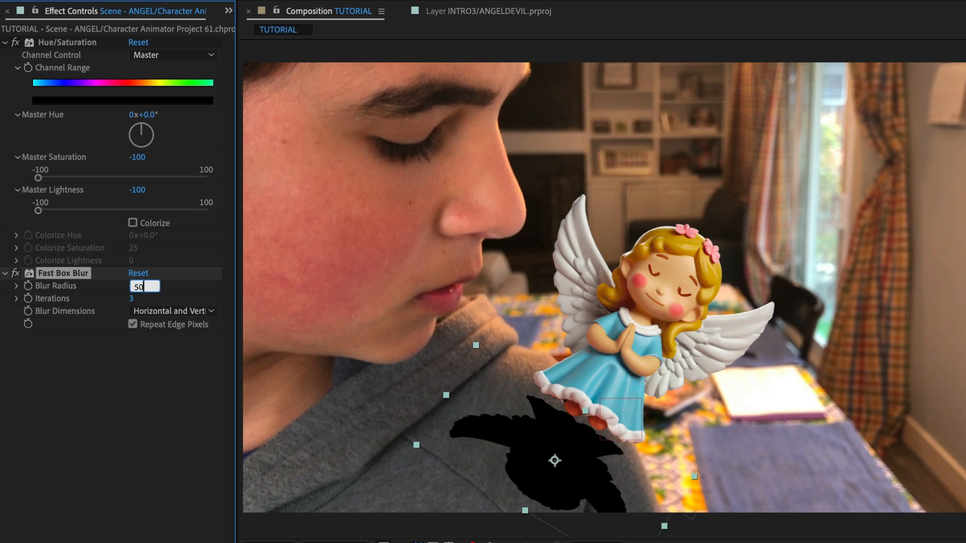
{"action": "key", "text": "Return"}
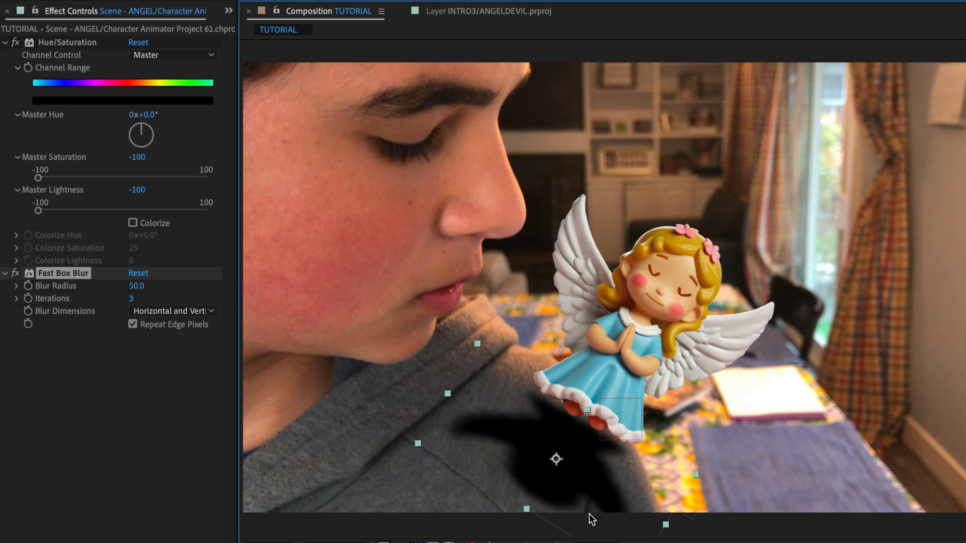
Set the blurred black duplicate angel's Opacity to 25% and scrub the timeline to check the shadow against the shoulder
{"action": "left_click", "coordinate": [598, 542]}
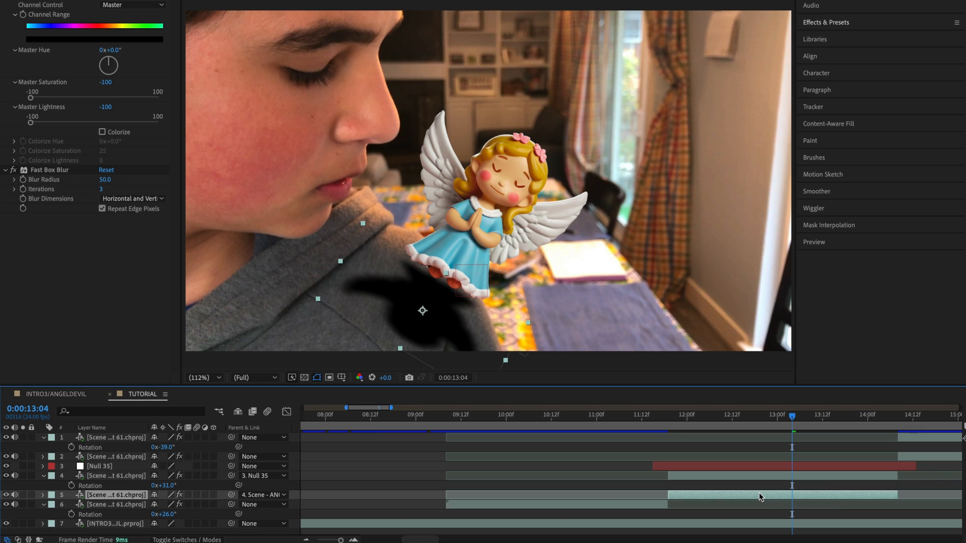
{"action": "key", "text": "t"}
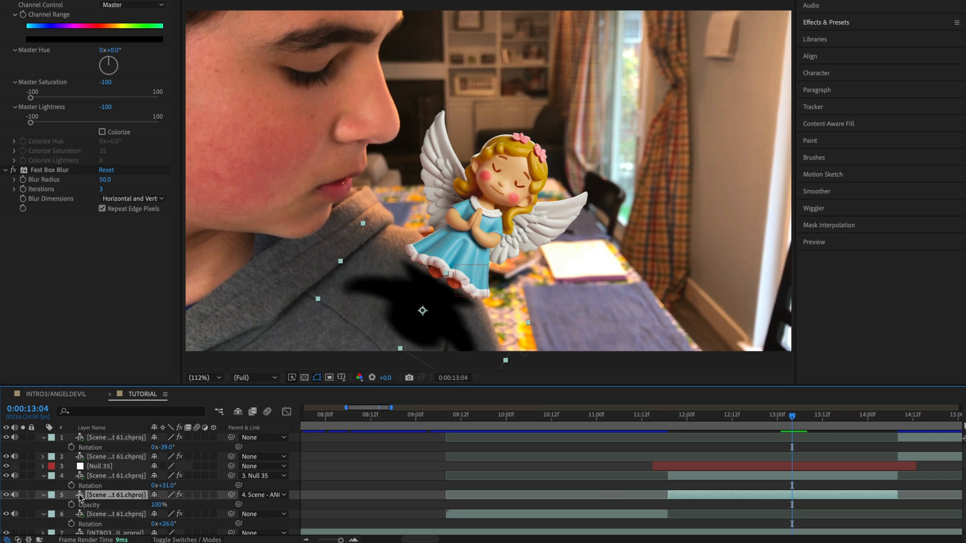
{"action": "left_click", "coordinate": [158, 505]}
{"action": "type", "text": "25"}
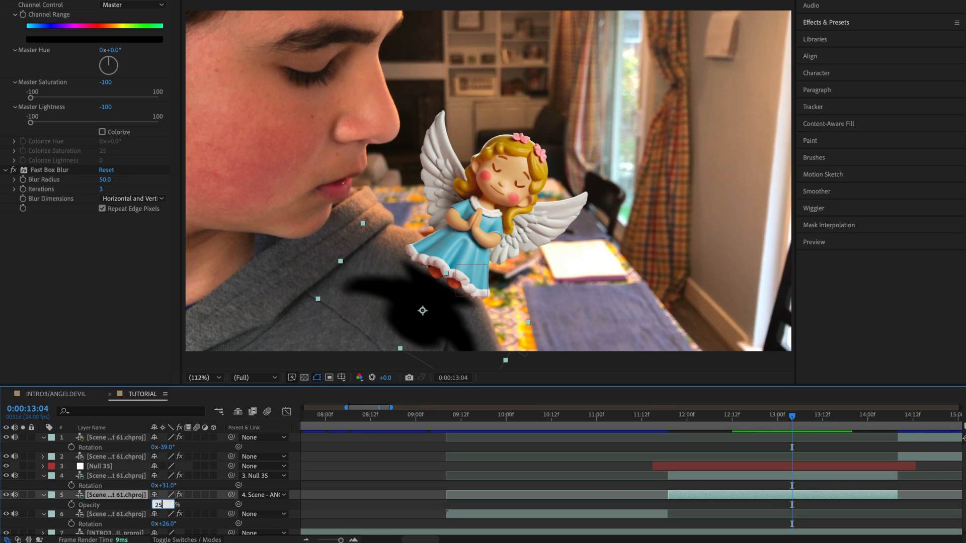
{"action": "key", "text": "Return"}
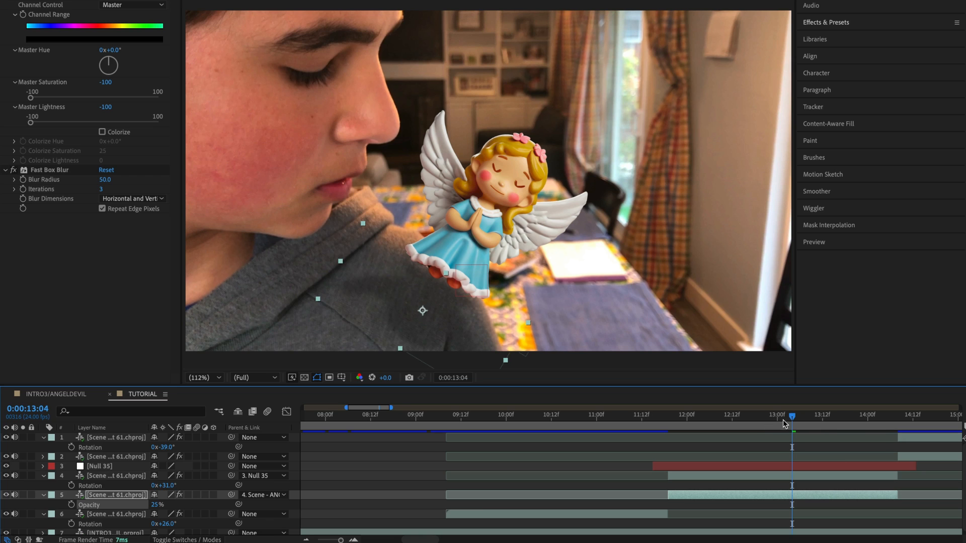
{"action": "left_click_drag", "start_coordinate": [790, 415], "coordinate": [805, 444]}
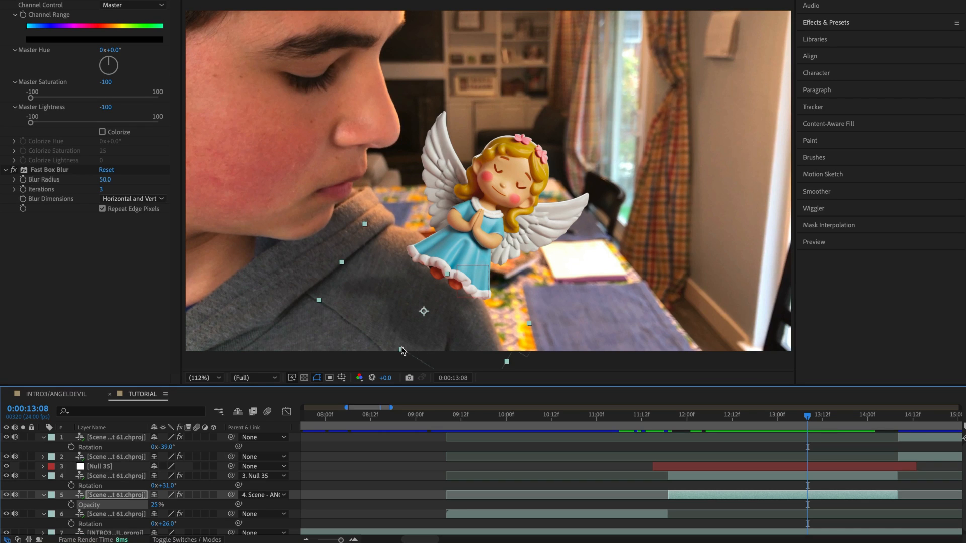
Try reshaping the shadow, moving it onto the shoulder near the collar, and setting its Rotation to -103°
{"action": "left_click_drag", "start_coordinate": [402, 350], "coordinate": [445, 285]}
{"action": "key", "text": "ctrl+z"}
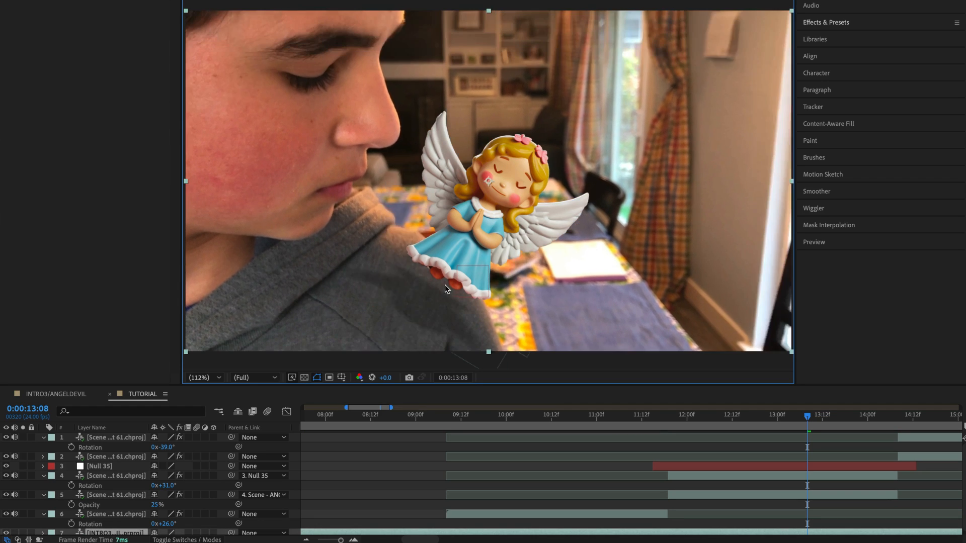
{"action": "left_click", "coordinate": [810, 494]}
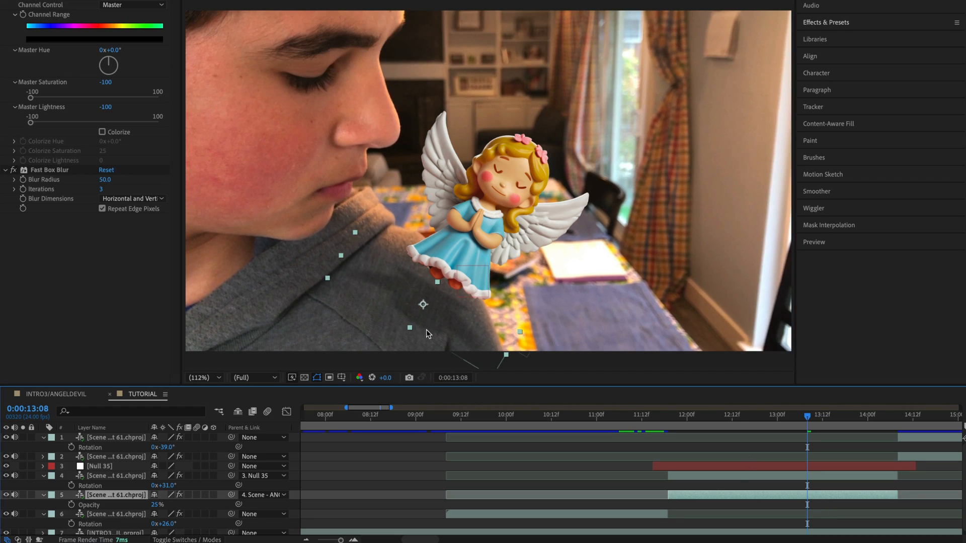
{"action": "left_click_drag", "start_coordinate": [423, 306], "coordinate": [469, 275]}
{"action": "key", "text": "ctrl+z"}
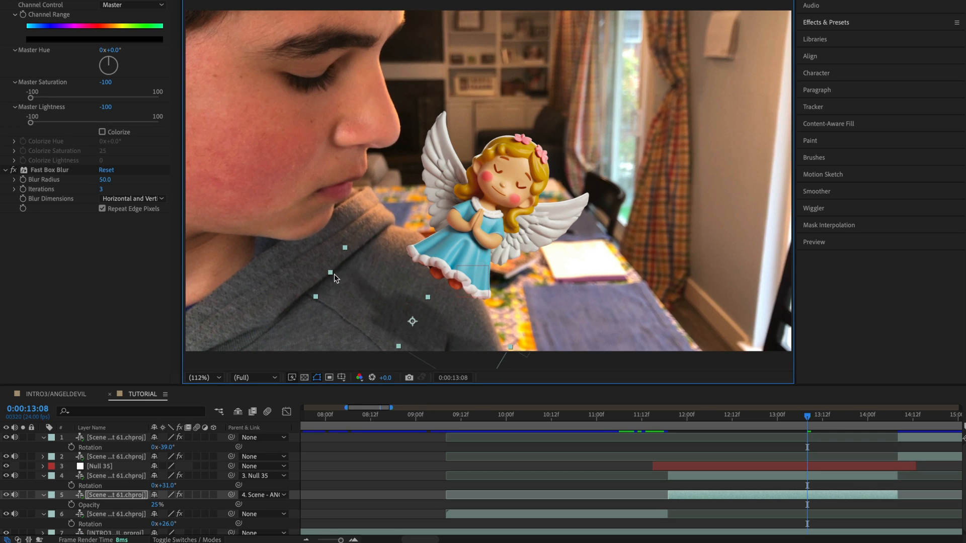
{"action": "left_click_drag", "start_coordinate": [331, 270], "coordinate": [388, 235]}
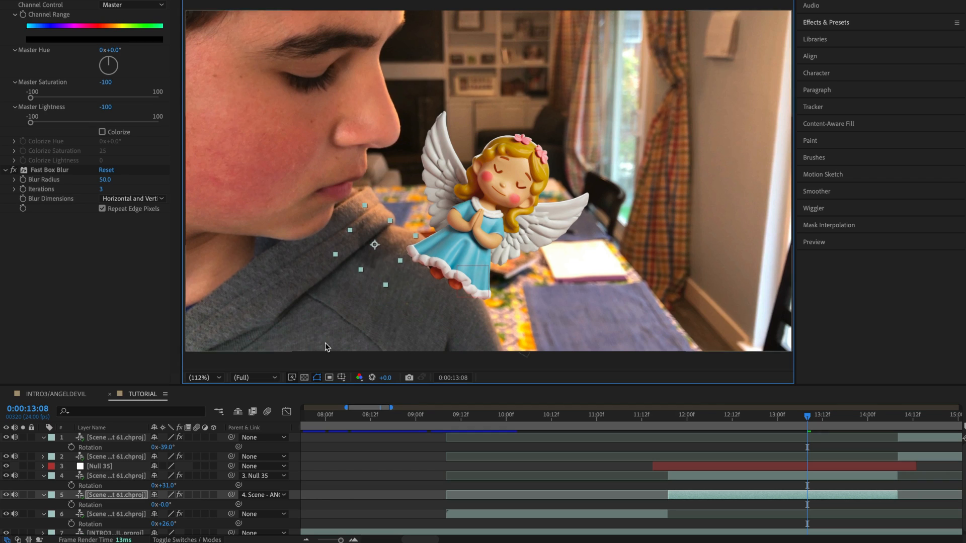
{"action": "key", "text": "r"}
{"action": "left_click_drag", "start_coordinate": [163, 505], "coordinate": [112, 509]}
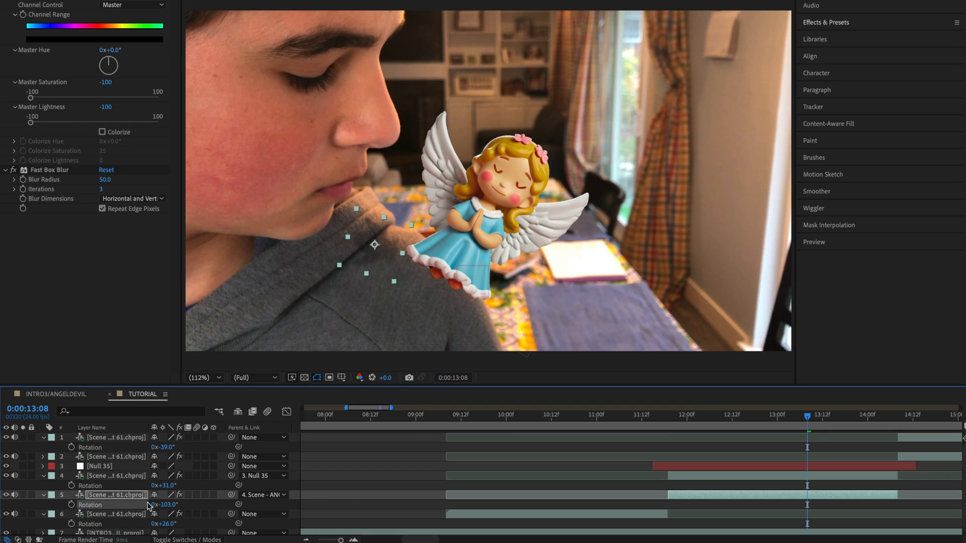
{"action": "left_click", "coordinate": [355, 225]}
{"action": "key", "text": "shift+Down"}
{"action": "key", "text": "shift+Right"}
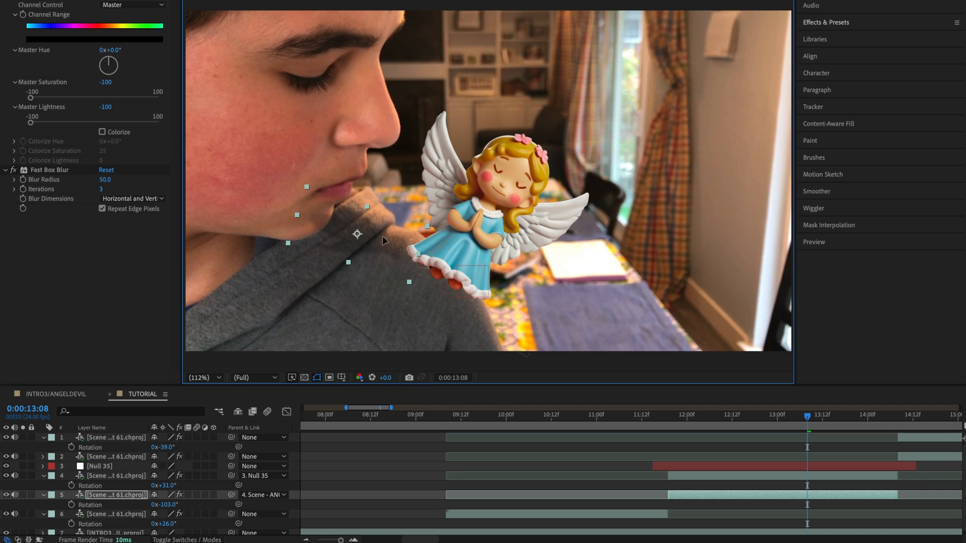
Undo the trial rotation, scaling and repositioning of the angel's shadow
{"action": "key", "text": "ctrl+z"}
{"action": "key", "text": "ctrl+z"}
{"action": "key", "text": "ctrl+z"}
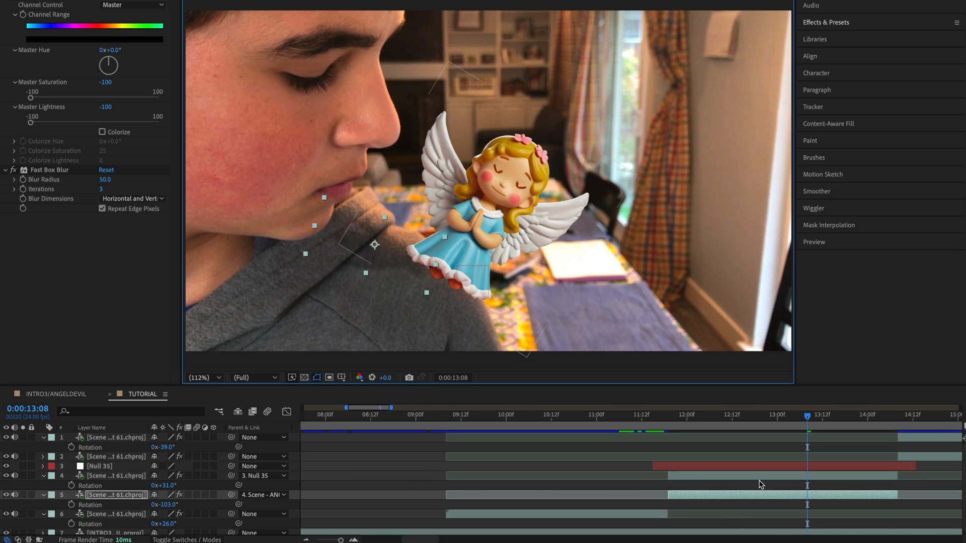
{"action": "key", "text": "ctrl+z"}
{"action": "key", "text": "ctrl+z"}
{"action": "key", "text": "ctrl+z"}
{"action": "key", "text": "ctrl+z"}
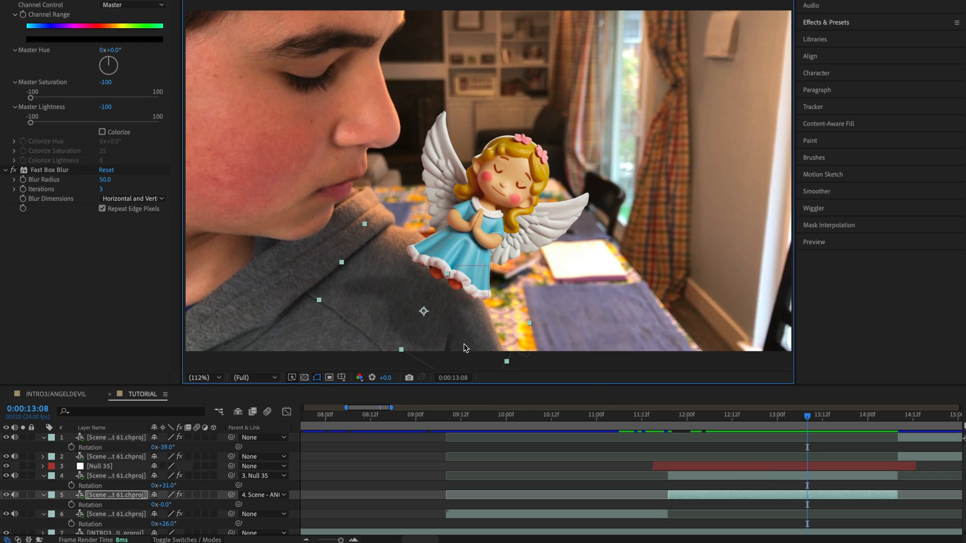
{"action": "left_click_drag", "start_coordinate": [453, 329], "coordinate": [454, 327]}
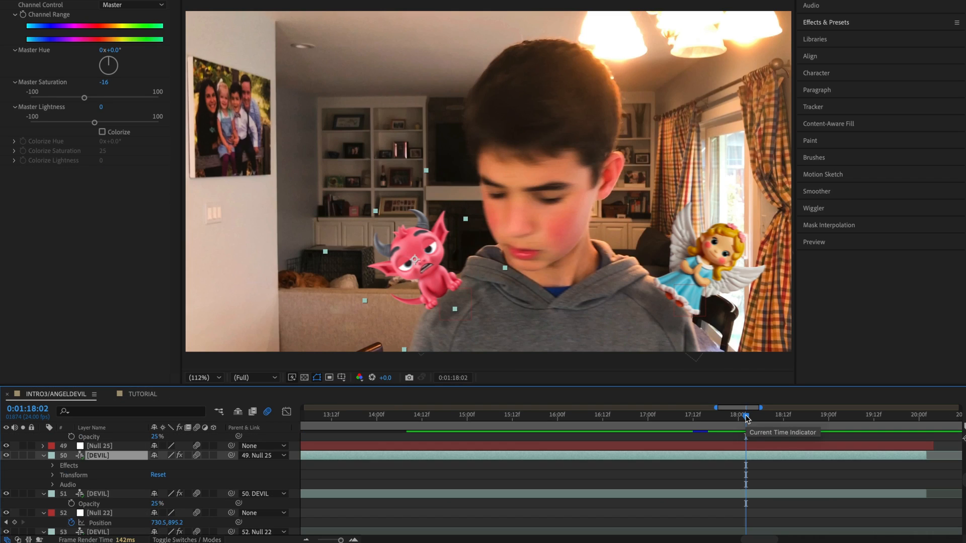
In INTRO3/ANGELDEVIL at 0:01:18:10, start a Pen tool mask on the DEVIL layer, tracing the boy's nose, lips and chin down to the shoulder
{"action": "left_click_drag", "start_coordinate": [747, 419], "coordinate": [691, 426]}
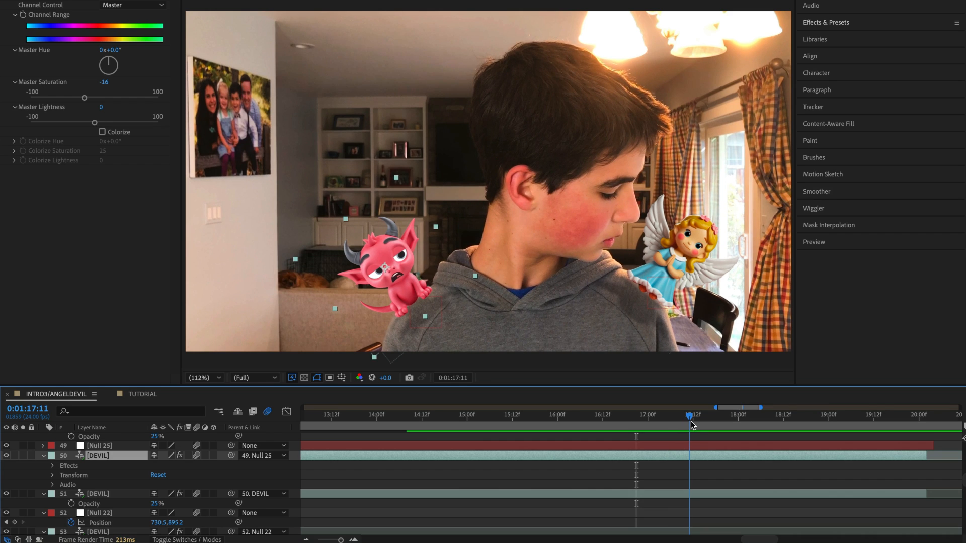
{"action": "left_click_drag", "start_coordinate": [693, 424], "coordinate": [830, 422]}
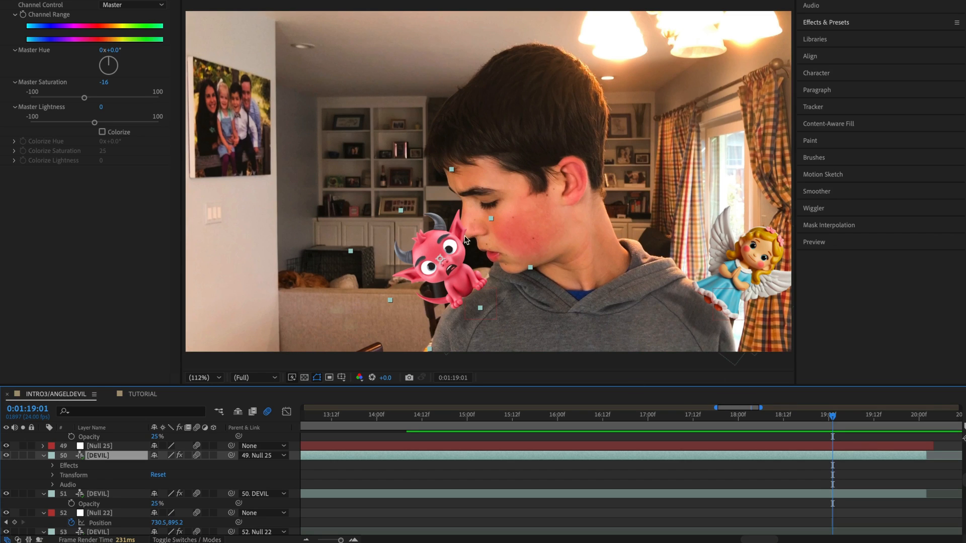
{"action": "left_click_drag", "start_coordinate": [832, 416], "coordinate": [781, 426]}
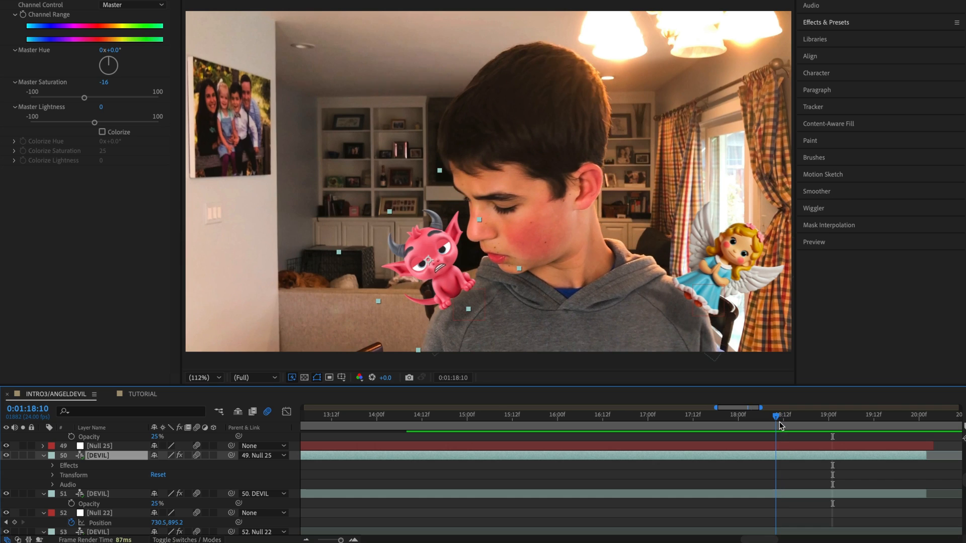
{"action": "scroll", "coordinate": [474, 198], "scroll_direction": "up", "scroll_amount": 2}
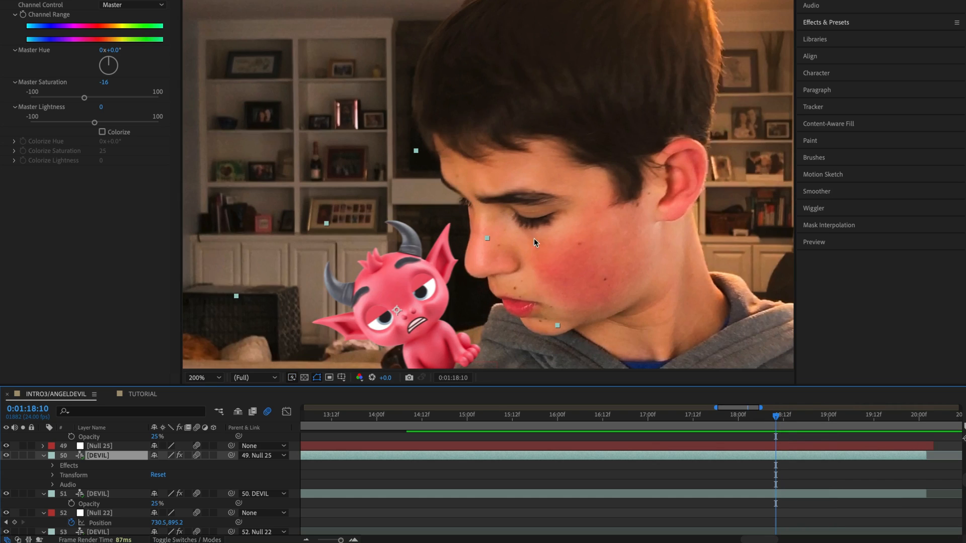
{"action": "scroll", "coordinate": [533, 237], "scroll_direction": "down", "scroll_amount": 3}
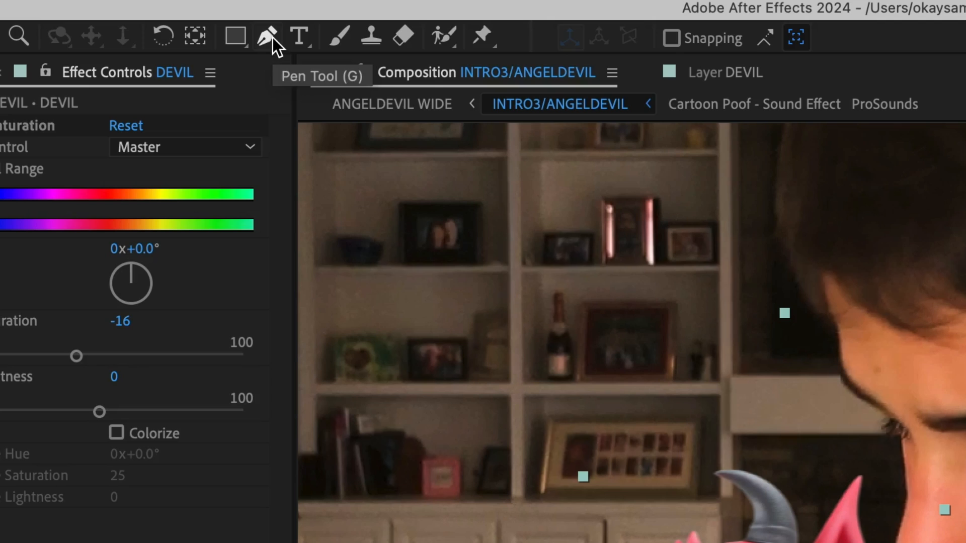
{"action": "left_click", "coordinate": [224, 5]}
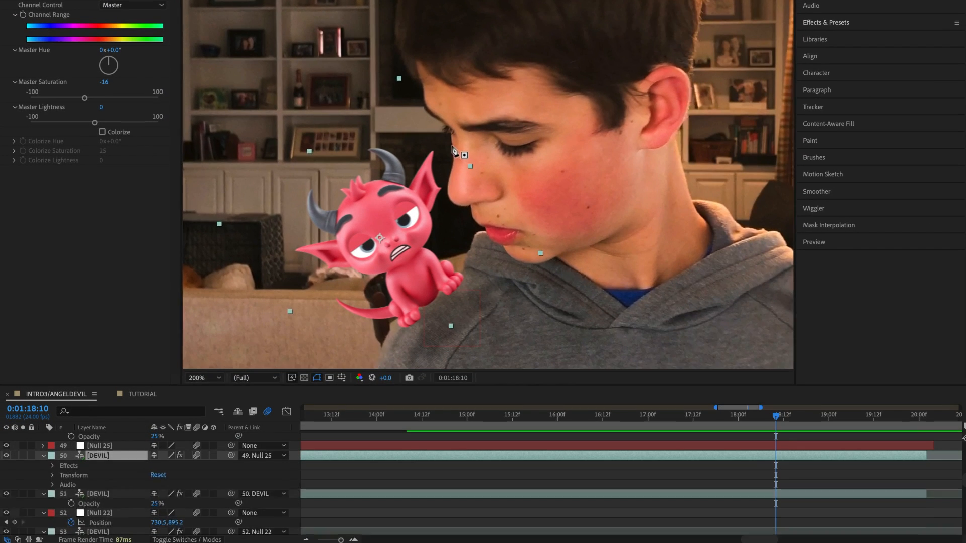
{"action": "left_click", "coordinate": [909, 464]}
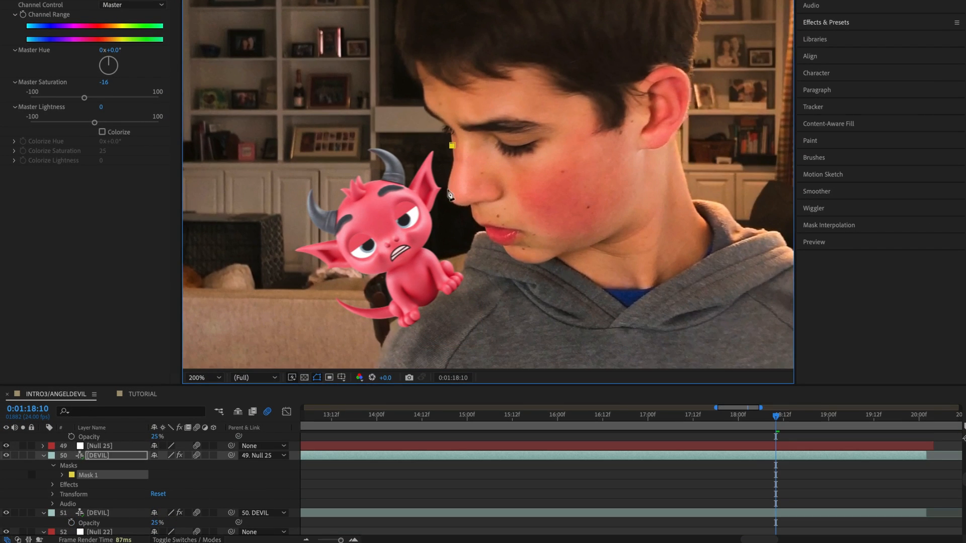
{"action": "left_click_drag", "start_coordinate": [447, 195], "coordinate": [452, 205]}
{"action": "left_click", "coordinate": [471, 205]}
{"action": "left_click", "coordinate": [475, 224]}
{"action": "left_click", "coordinate": [490, 243]}
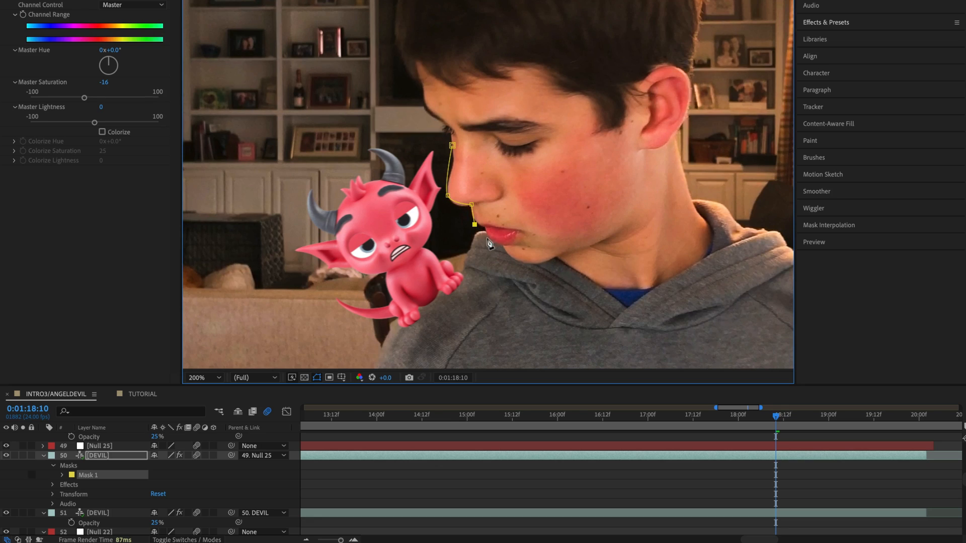
{"action": "left_click", "coordinate": [502, 262]}
{"action": "left_click", "coordinate": [511, 318]}
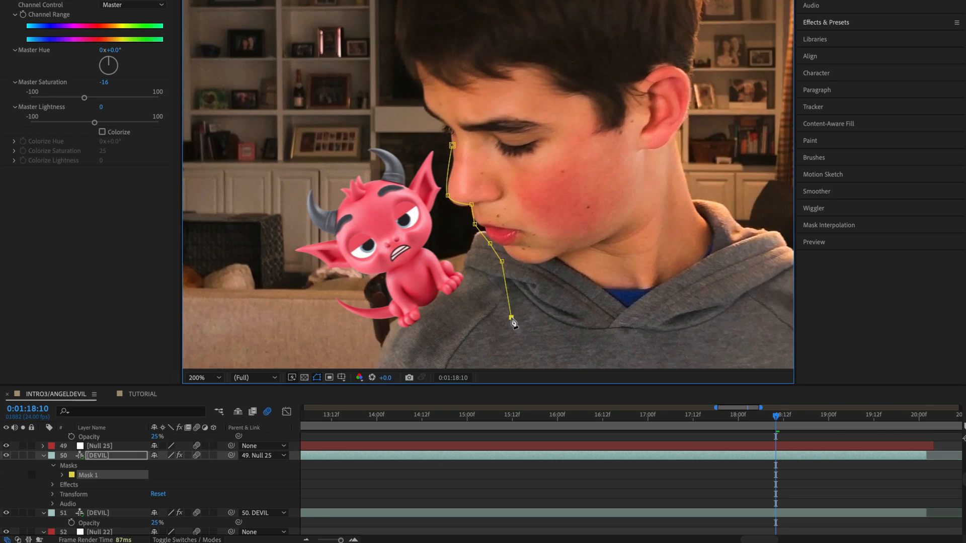
Continue the mask outline loosely around the devil and close it at its starting point by the bridge of the nose
{"action": "left_click", "coordinate": [451, 356]}
{"action": "left_click", "coordinate": [297, 347]}
{"action": "left_click", "coordinate": [302, 198]}
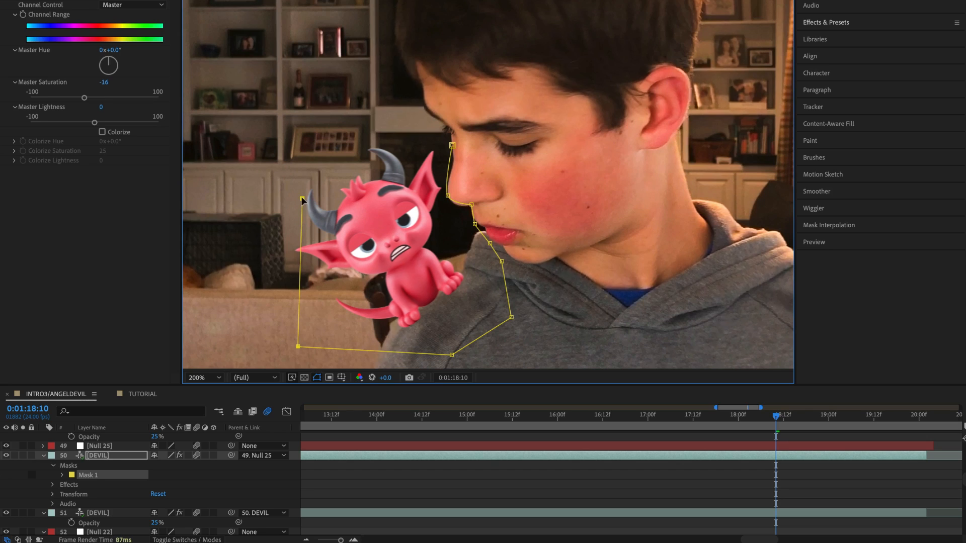
{"action": "key", "text": "ctrl+z"}
{"action": "left_click", "coordinate": [223, 245]}
{"action": "left_click", "coordinate": [248, 139]}
{"action": "left_click", "coordinate": [327, 102]}
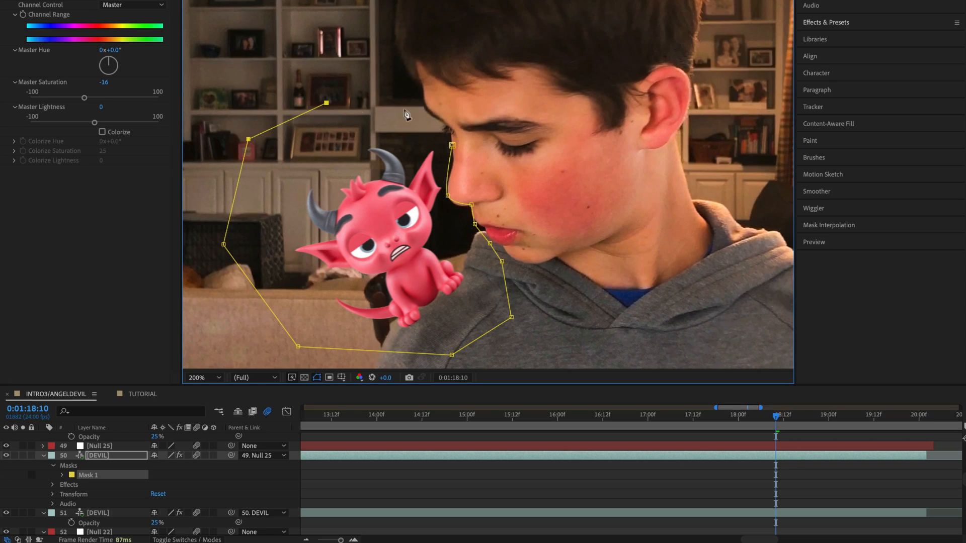
{"action": "left_click", "coordinate": [452, 146]}
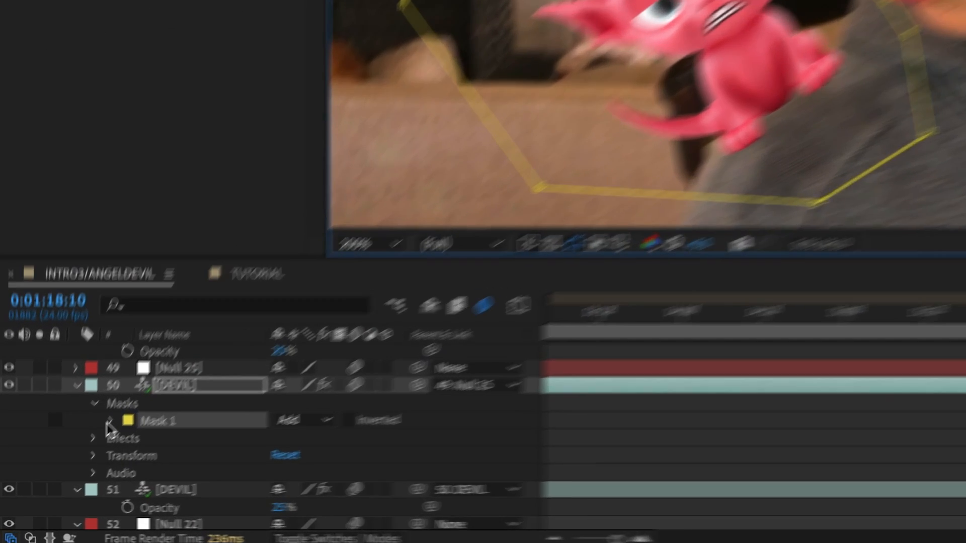
Set Mask 1's feather to 15 pixels and enable Mask Path keyframing at 0:01:18:10
{"action": "left_click", "coordinate": [61, 474]}
{"action": "scroll", "coordinate": [249, 369], "scroll_direction": "down", "scroll_amount": 1}
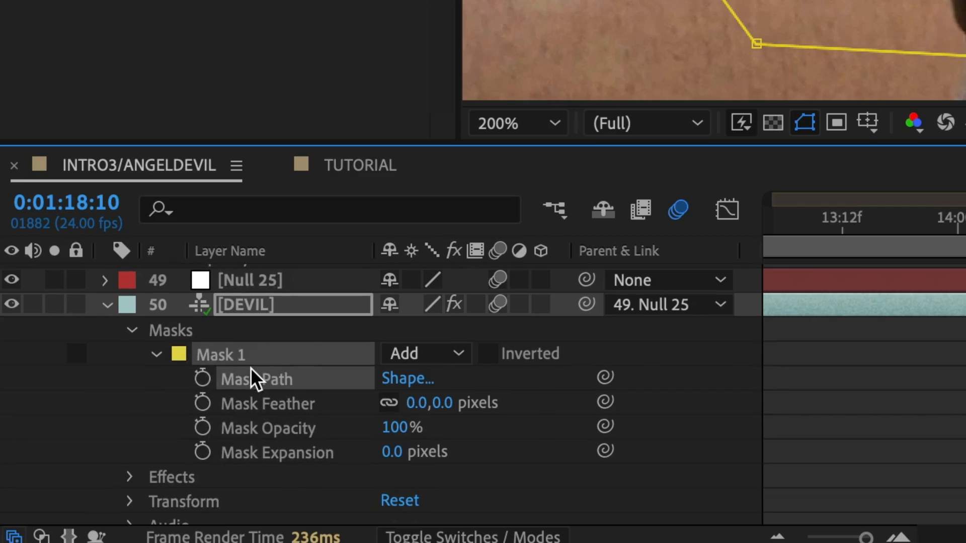
{"action": "left_click", "coordinate": [420, 402]}
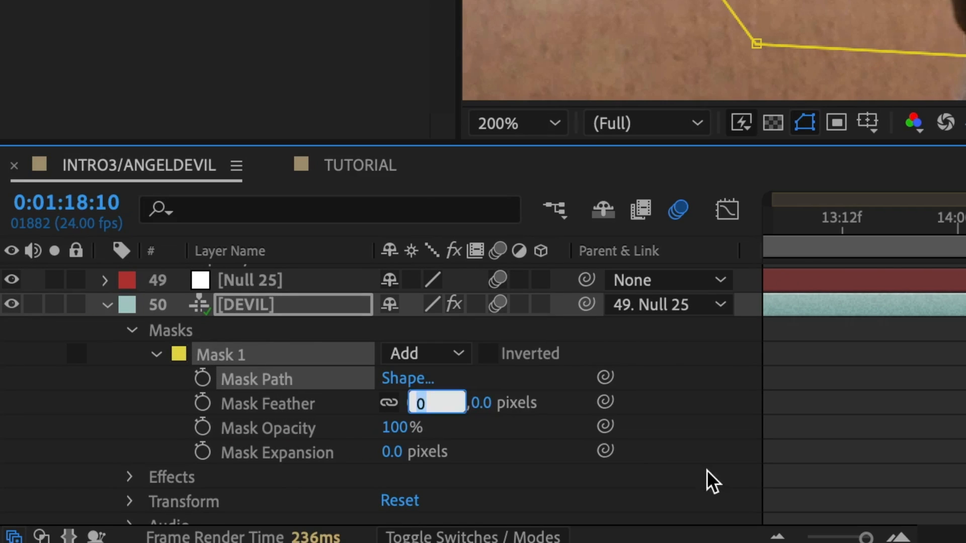
{"action": "type", "text": "15"}
{"action": "key", "text": "Return"}
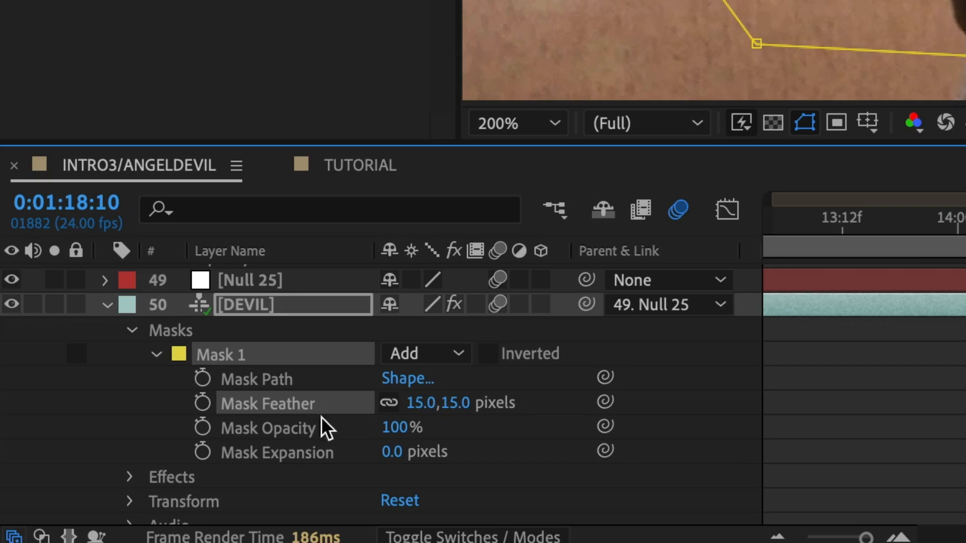
{"action": "left_click", "coordinate": [203, 378]}
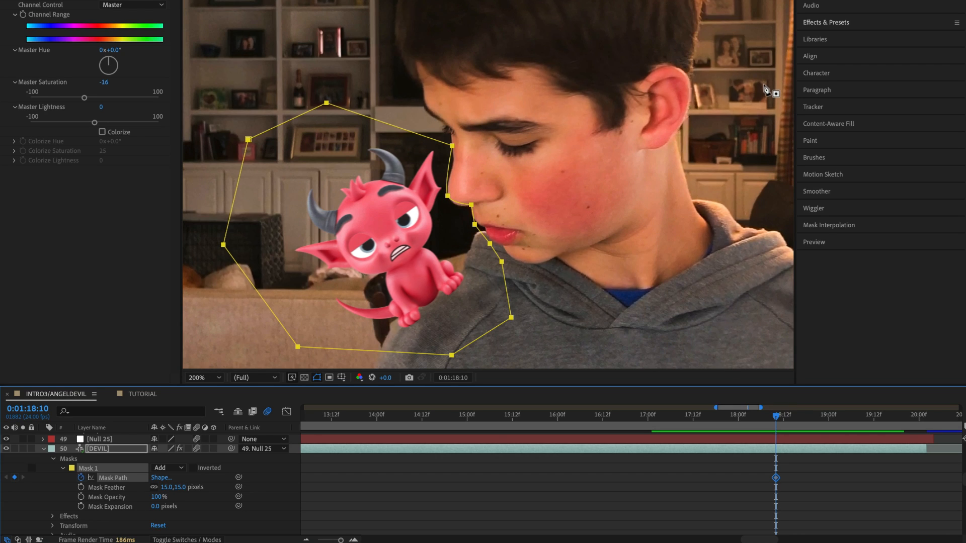
At 0:01:18:12, move Mask 1's points at the nose bridge, nose tip and nostril base onto the boy's new profile
{"action": "left_click", "coordinate": [852, 246]}
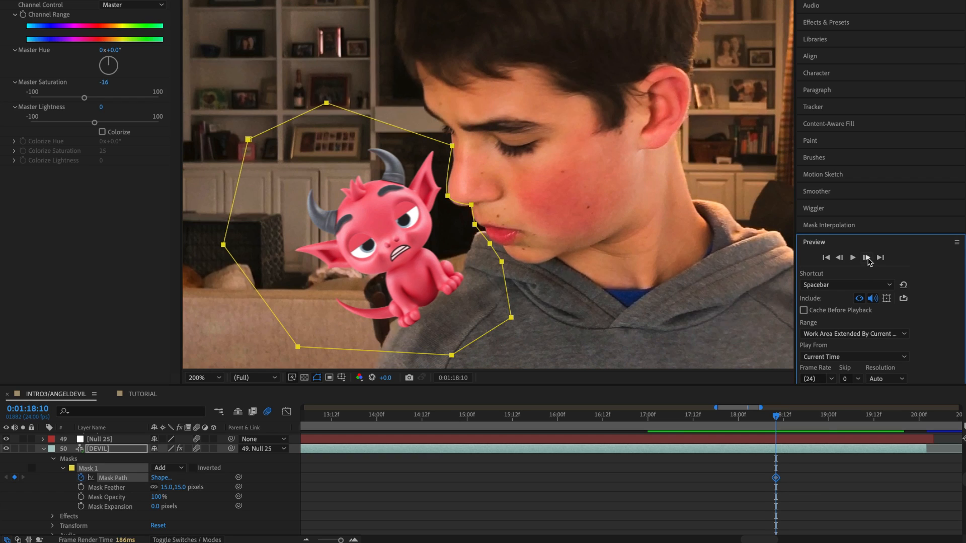
{"action": "left_click", "coordinate": [867, 258]}
{"action": "left_click", "coordinate": [866, 258]}
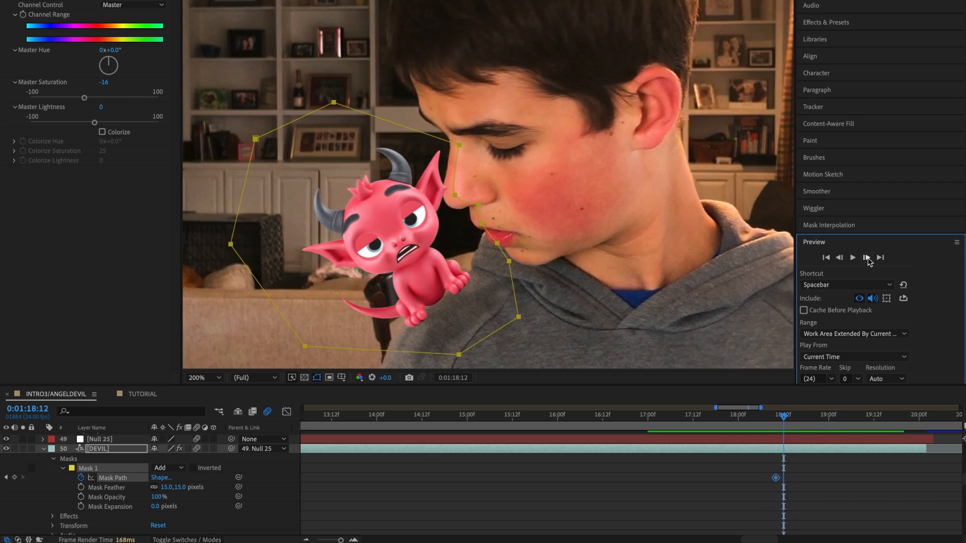
{"action": "left_click", "coordinate": [800, 449]}
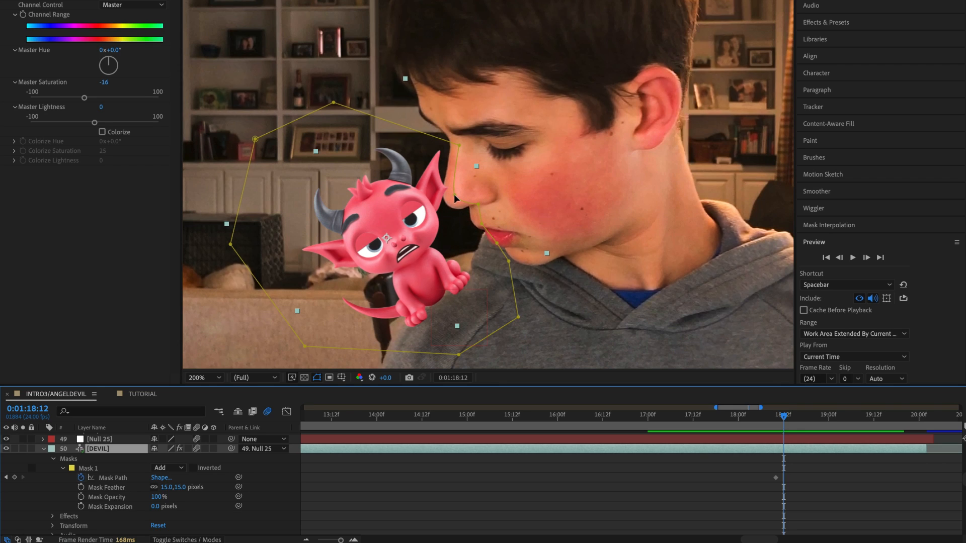
{"action": "left_click_drag", "start_coordinate": [454, 195], "coordinate": [446, 207]}
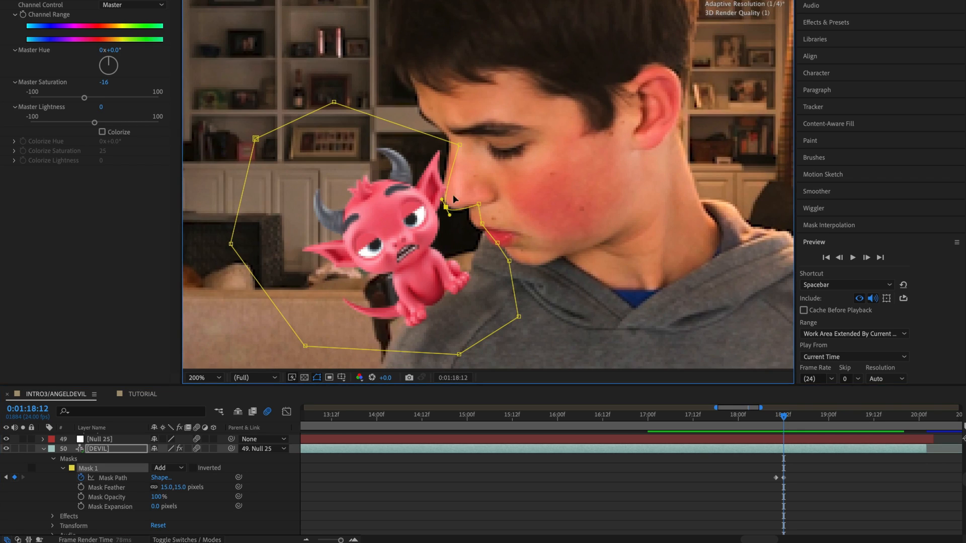
{"action": "left_click_drag", "start_coordinate": [459, 145], "coordinate": [449, 142]}
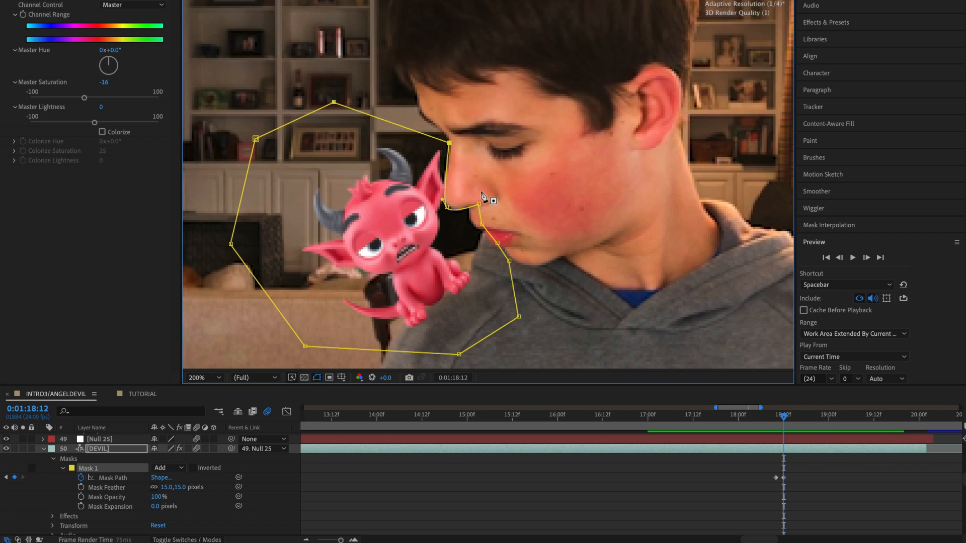
{"action": "left_click_drag", "start_coordinate": [478, 202], "coordinate": [472, 205]}
{"action": "left_click", "coordinate": [447, 206]}
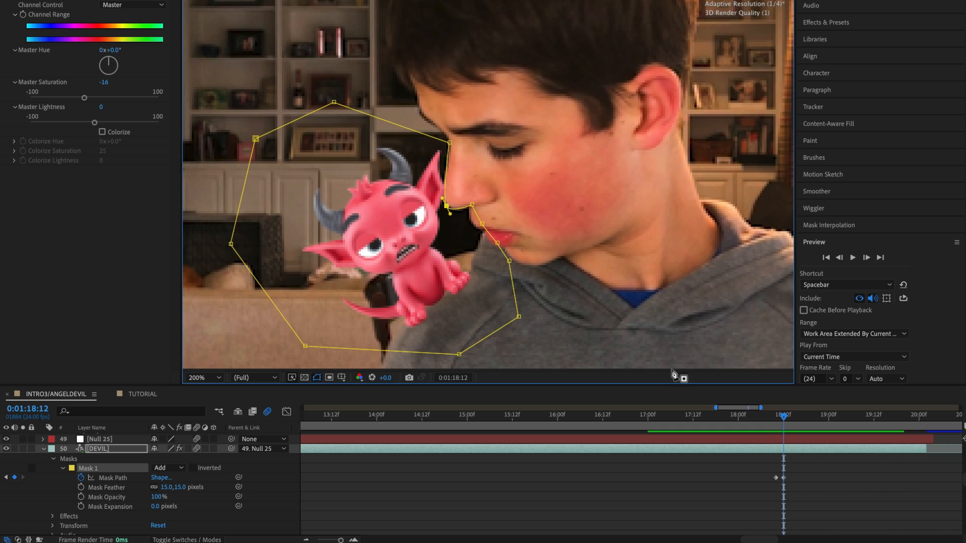
{"action": "left_click", "coordinate": [749, 471]}
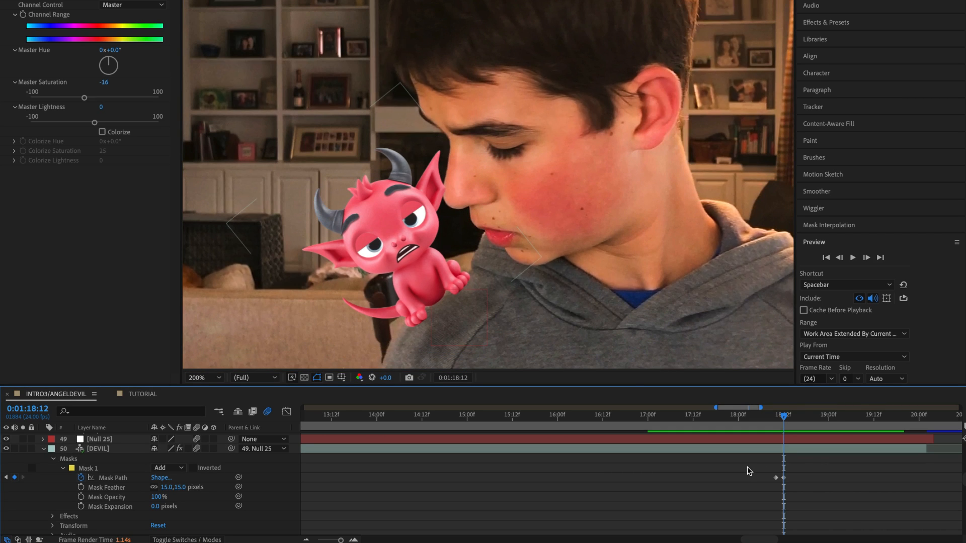
Nudge the DEVIL mask's nose-tip point outward at 0:01:18:12 until the curve sits just outside the edge of the boy's nose
{"action": "left_click", "coordinate": [796, 451]}
{"action": "scroll", "coordinate": [447, 184], "scroll_direction": "up", "scroll_amount": 2}
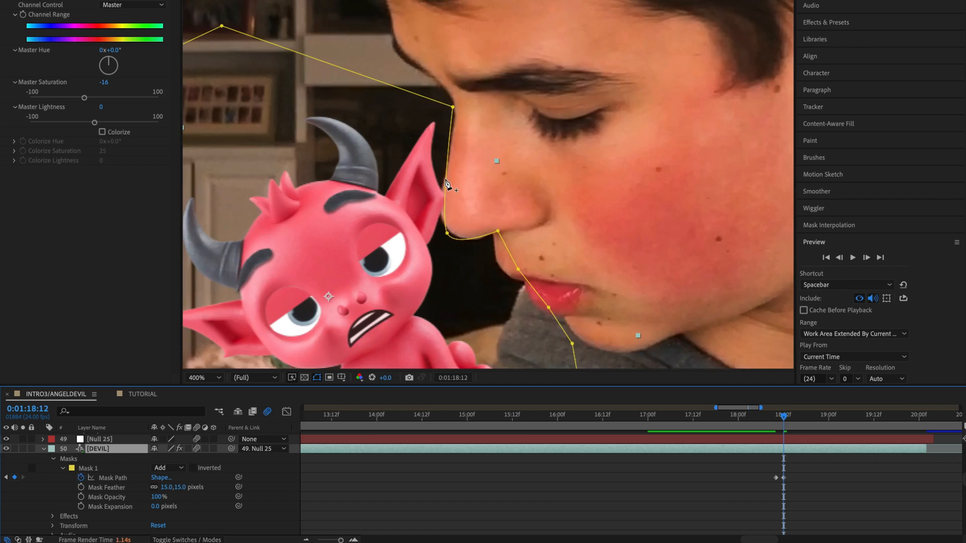
{"action": "scroll", "coordinate": [447, 184], "scroll_direction": "up", "scroll_amount": 2}
{"action": "left_click", "coordinate": [444, 279]}
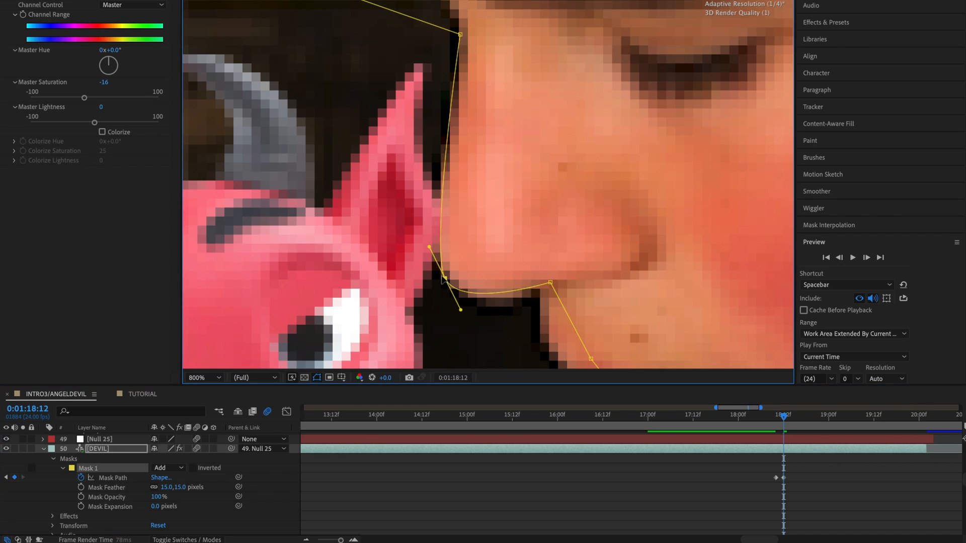
{"action": "left_click_drag", "start_coordinate": [444, 278], "coordinate": [440, 276]}
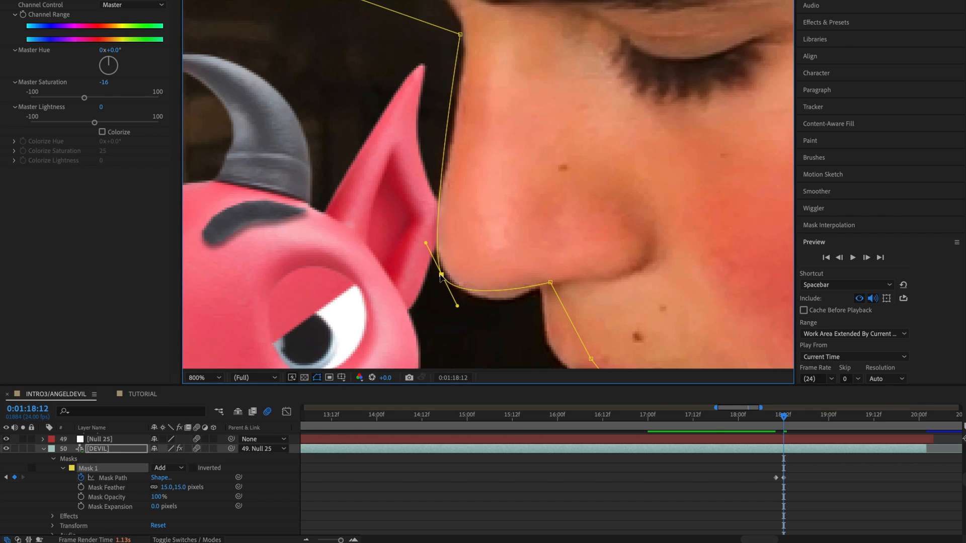
{"action": "left_click_drag", "start_coordinate": [441, 276], "coordinate": [438, 276]}
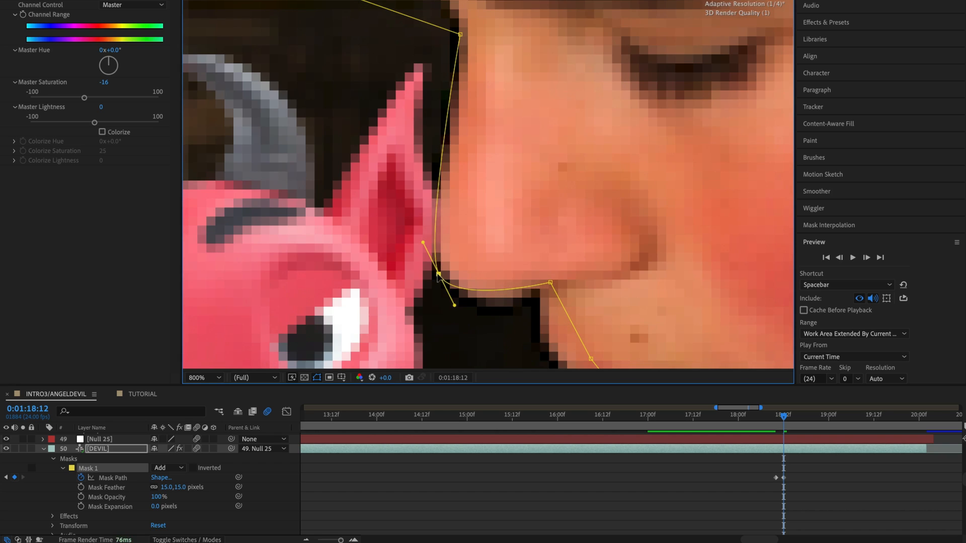
{"action": "right_click", "coordinate": [439, 276]}
{"action": "key", "text": "Escape"}
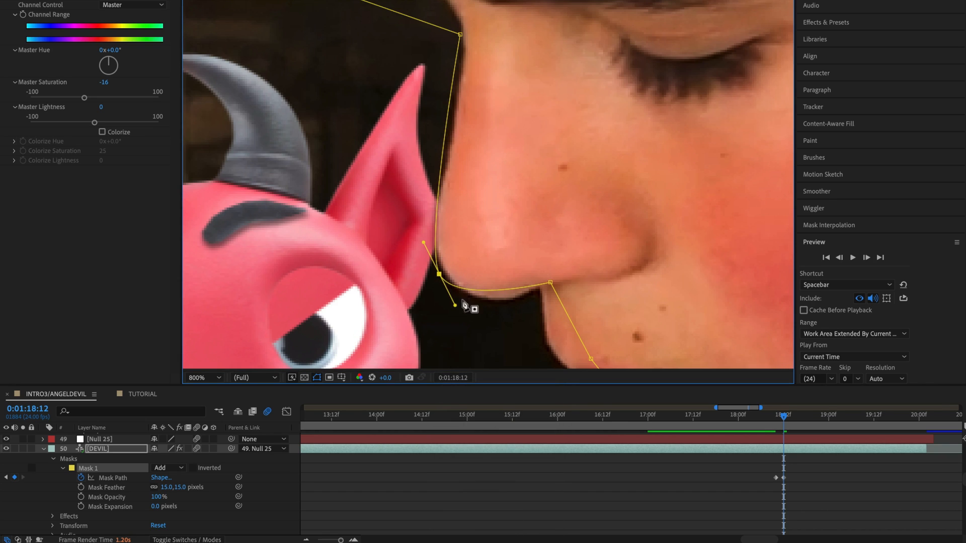
{"action": "left_click", "coordinate": [757, 481]}
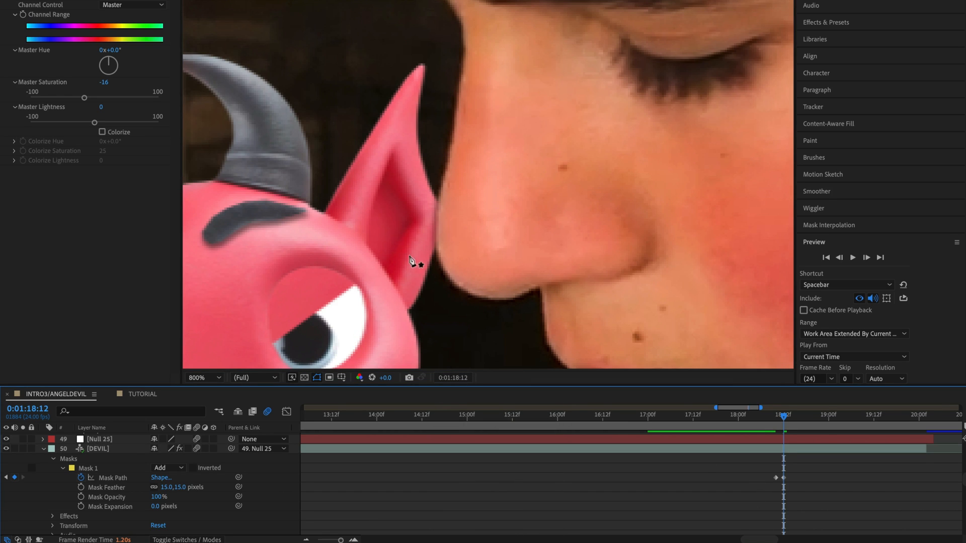
Advance to 0:01:18:14 and shift the whole of Mask 1 as one shape to line up with the boy's nose
{"action": "left_click", "coordinate": [866, 258]}
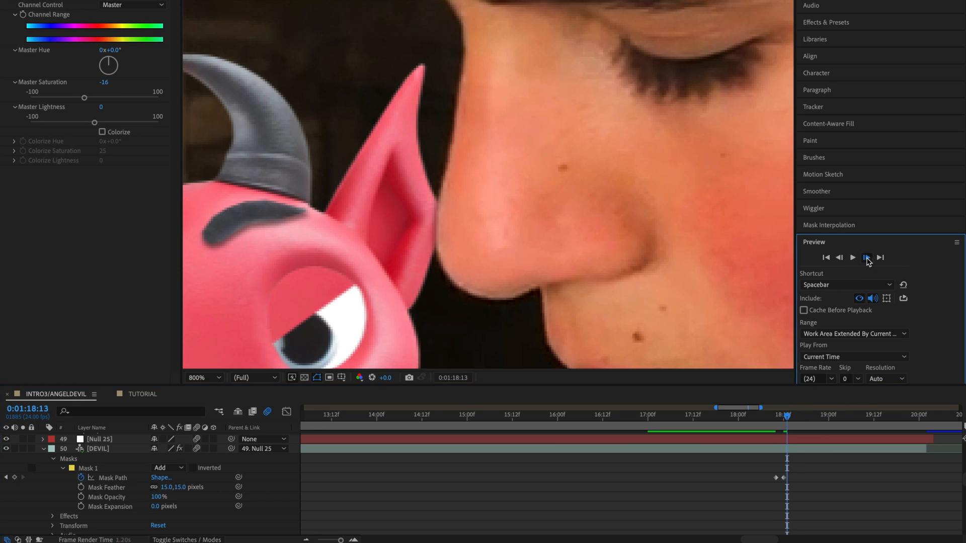
{"action": "left_click", "coordinate": [866, 258]}
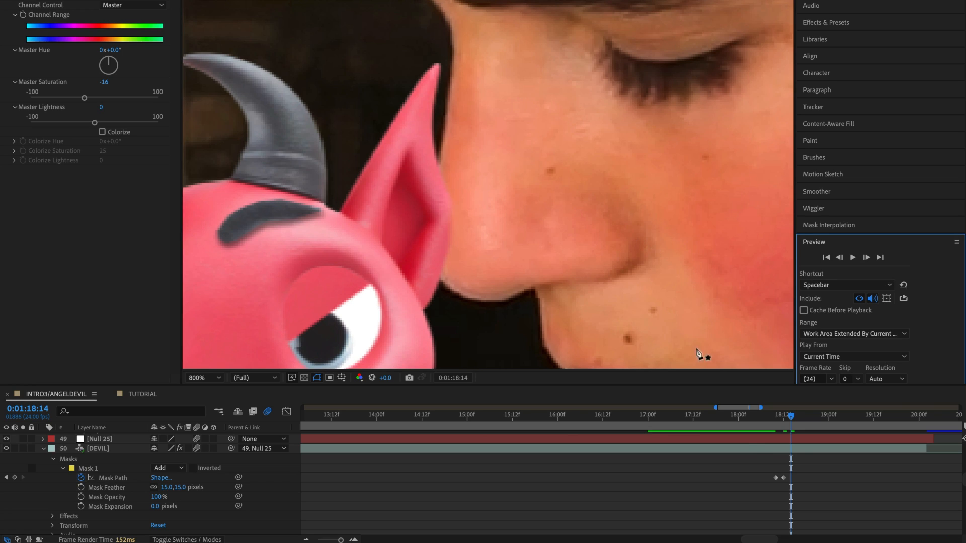
{"action": "left_click", "coordinate": [783, 477]}
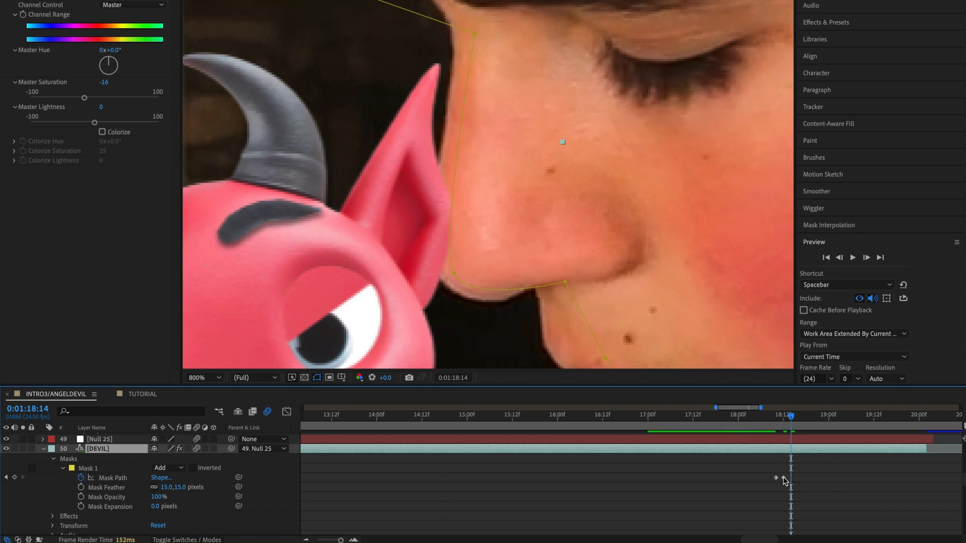
{"action": "left_click", "coordinate": [783, 478]}
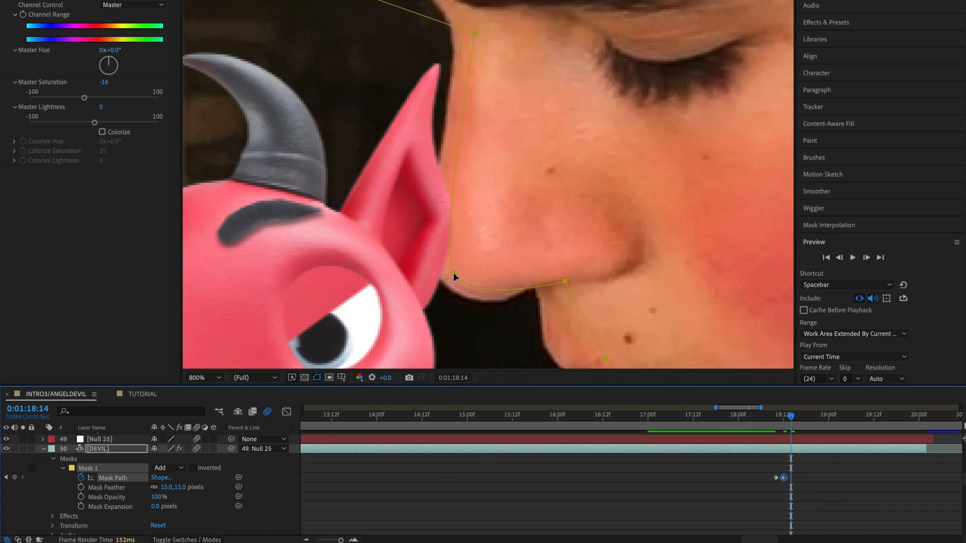
{"action": "left_click_drag", "start_coordinate": [454, 273], "coordinate": [433, 282]}
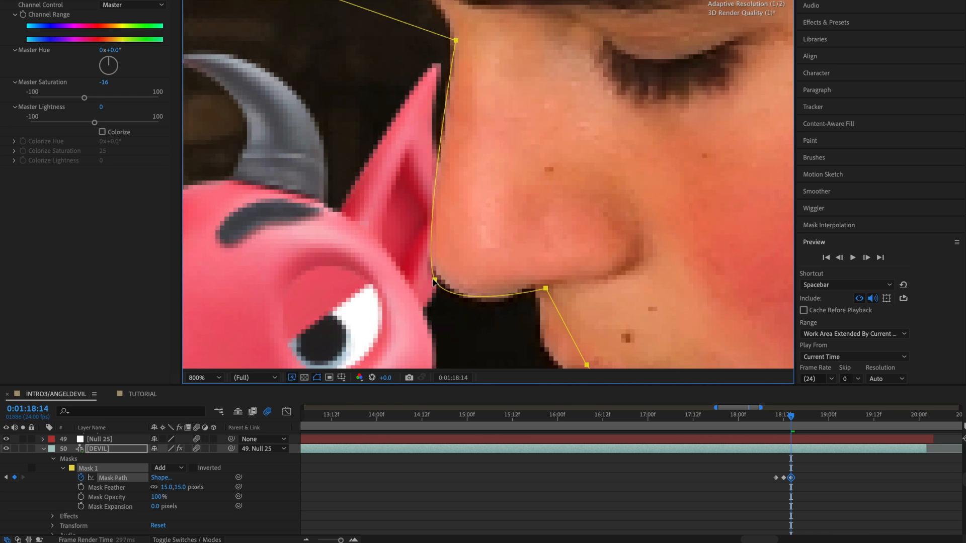
{"action": "left_click", "coordinate": [735, 474]}
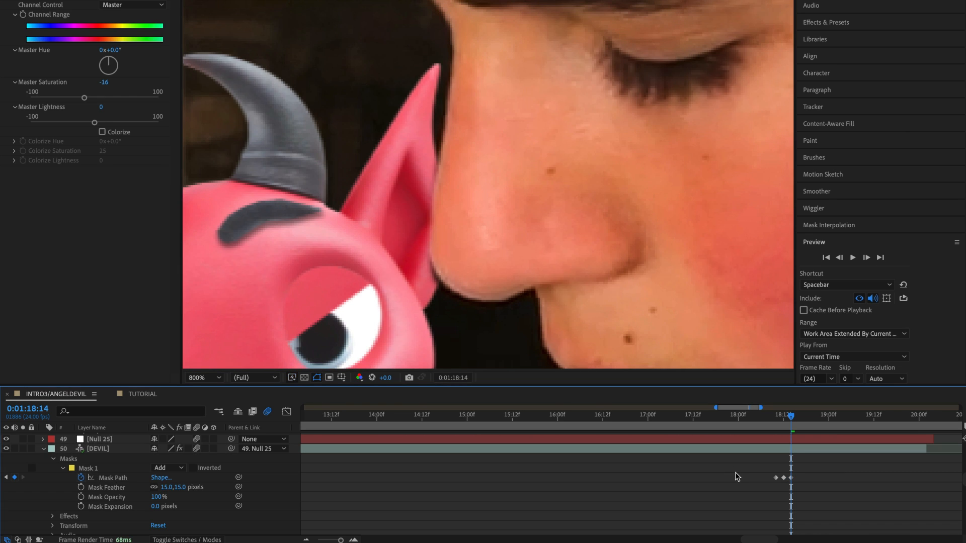
Refine Mask 1's individual points at the nose tip, bridge and nostril base at 0:01:18:14 to fit the boy's profile
{"action": "left_click", "coordinate": [793, 452]}
{"action": "left_click", "coordinate": [435, 280]}
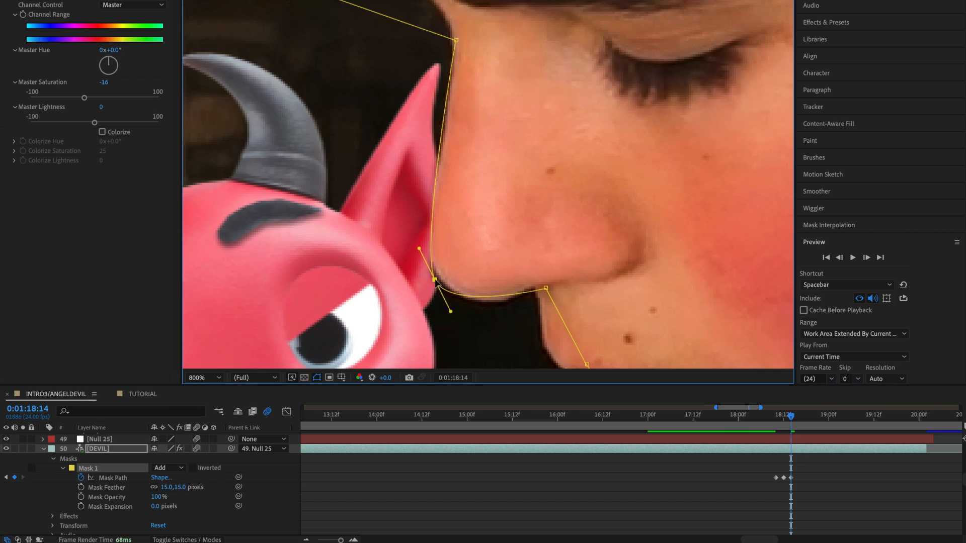
{"action": "left_click_drag", "start_coordinate": [436, 283], "coordinate": [436, 276]}
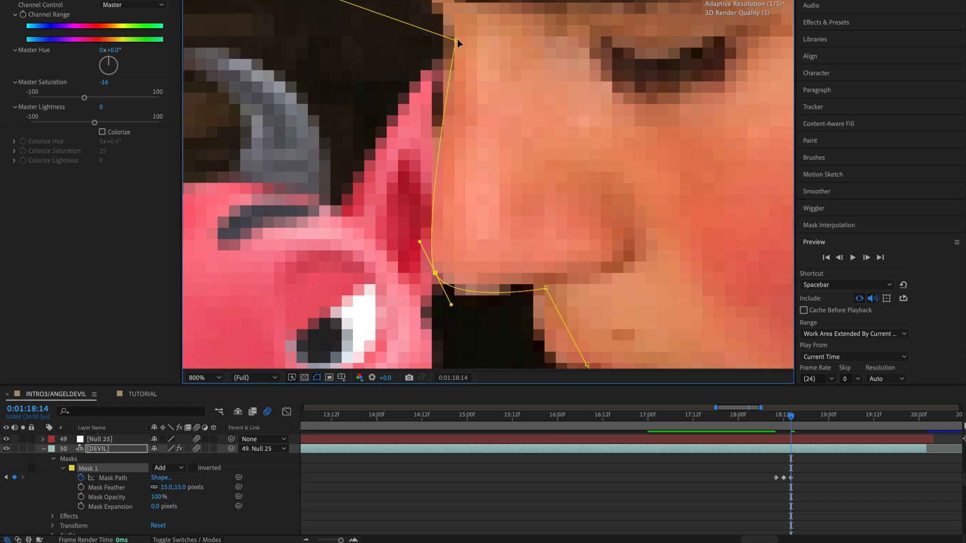
{"action": "mouse_move", "coordinate": [458, 41]}
{"action": "left_mouse_down"}
{"action": "mouse_move", "coordinate": [443, 44]}
{"action": "mouse_move", "coordinate": [450, 43]}
{"action": "left_mouse_up"}
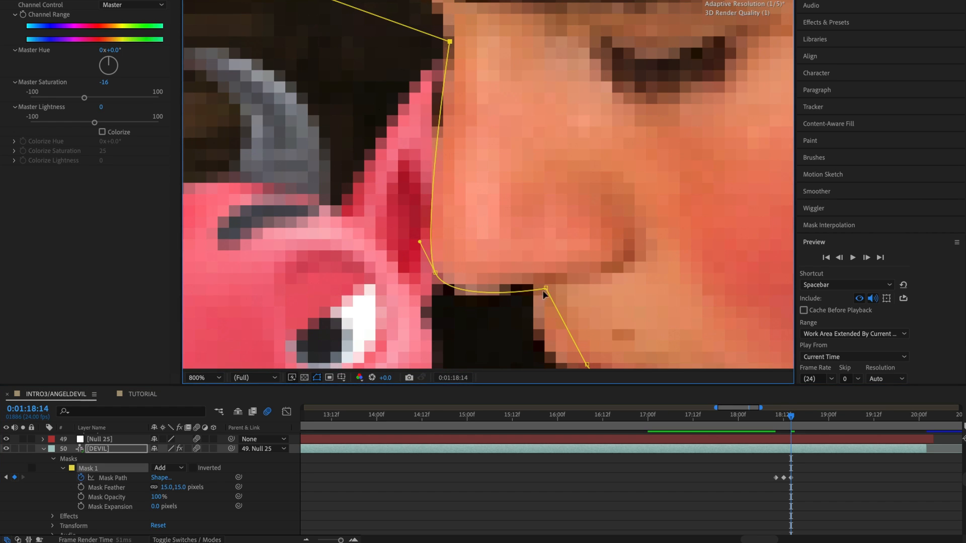
{"action": "left_click_drag", "start_coordinate": [548, 285], "coordinate": [539, 287]}
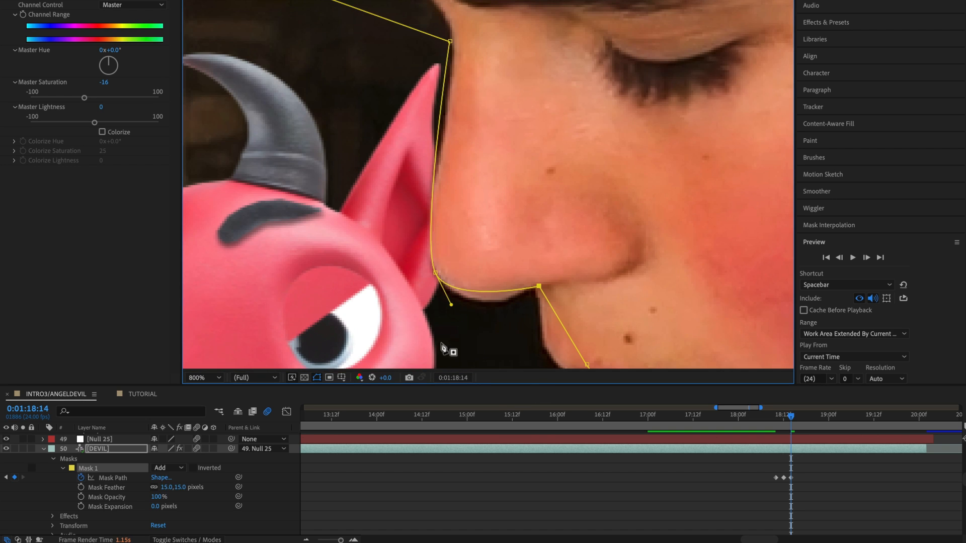
{"action": "left_click_drag", "start_coordinate": [436, 274], "coordinate": [434, 276]}
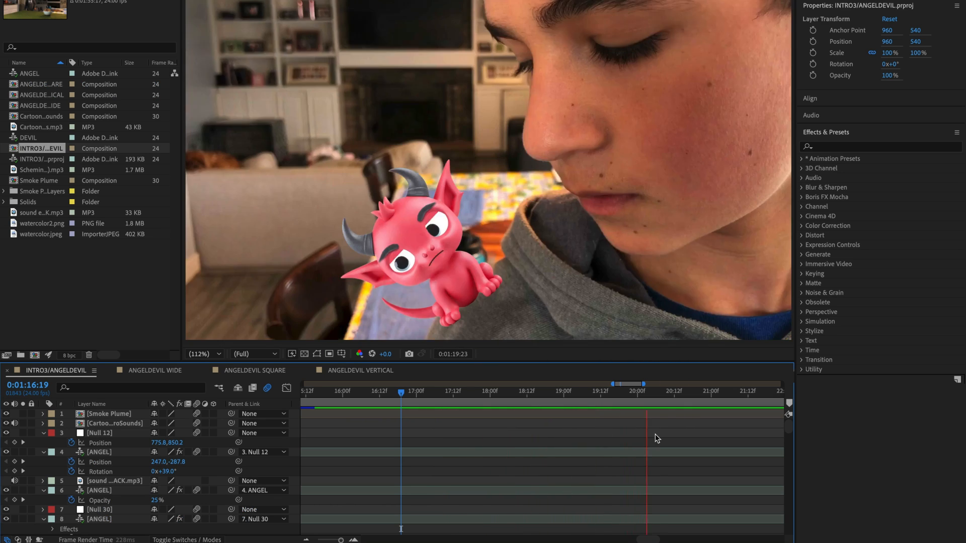
Play back the devil close-up from about 0:01:16:19 past 0:01:20:00 and scrub back around 0:01:17:20 to check the composite
{"action": "key", "text": "space"}
{"action": "left_click_drag", "start_coordinate": [669, 393], "coordinate": [409, 399]}
{"action": "key", "text": "space"}
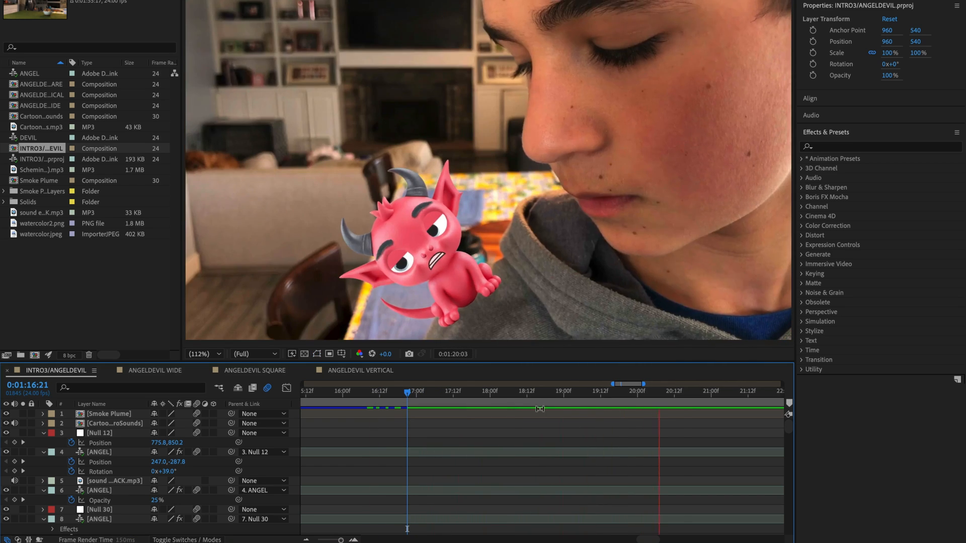
{"action": "key", "text": "space"}
{"action": "left_click_drag", "start_coordinate": [676, 399], "coordinate": [476, 393]}
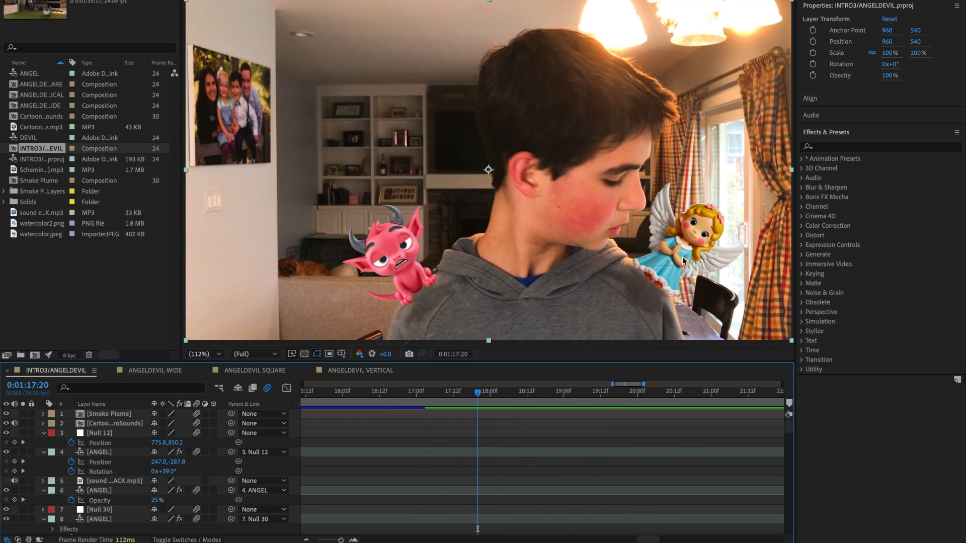
{"action": "left_click_drag", "start_coordinate": [487, 396], "coordinate": [426, 393]}
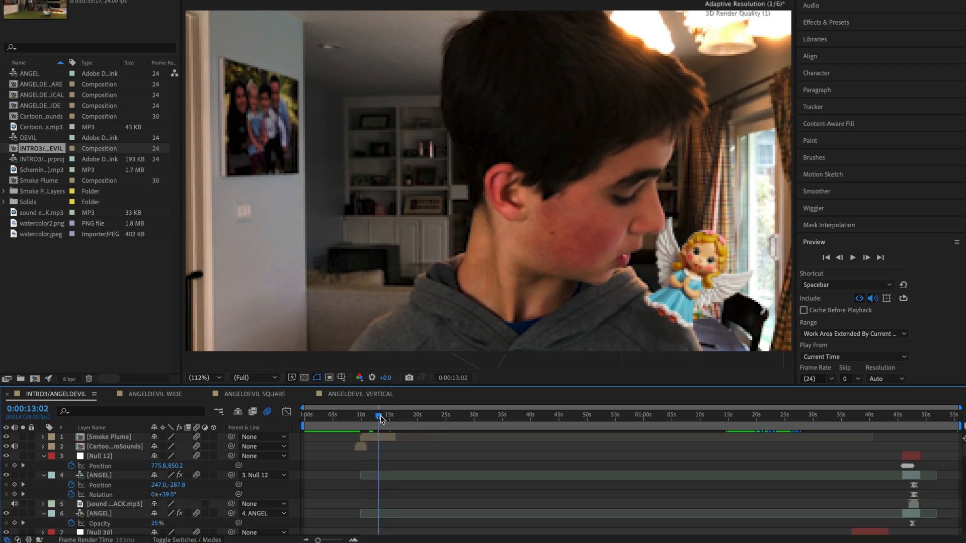
Scrub the full timeline between 0:00:13:02 and 0:01:17:19, stopping at 0:00:35:12, to review the angel and devil shots
{"action": "left_click_drag", "start_coordinate": [381, 419], "coordinate": [613, 421]}
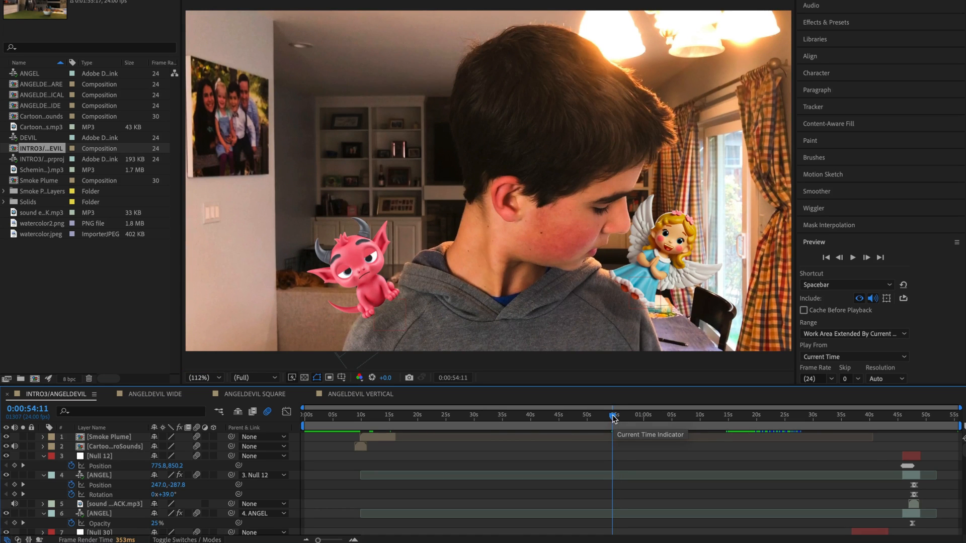
{"action": "left_click_drag", "start_coordinate": [612, 417], "coordinate": [728, 419]}
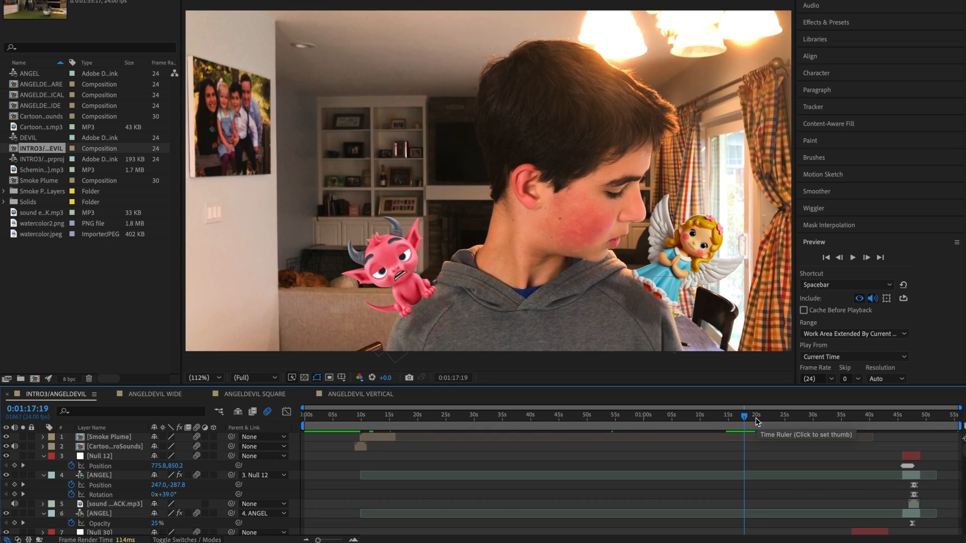
{"action": "left_click_drag", "start_coordinate": [757, 421], "coordinate": [506, 420]}
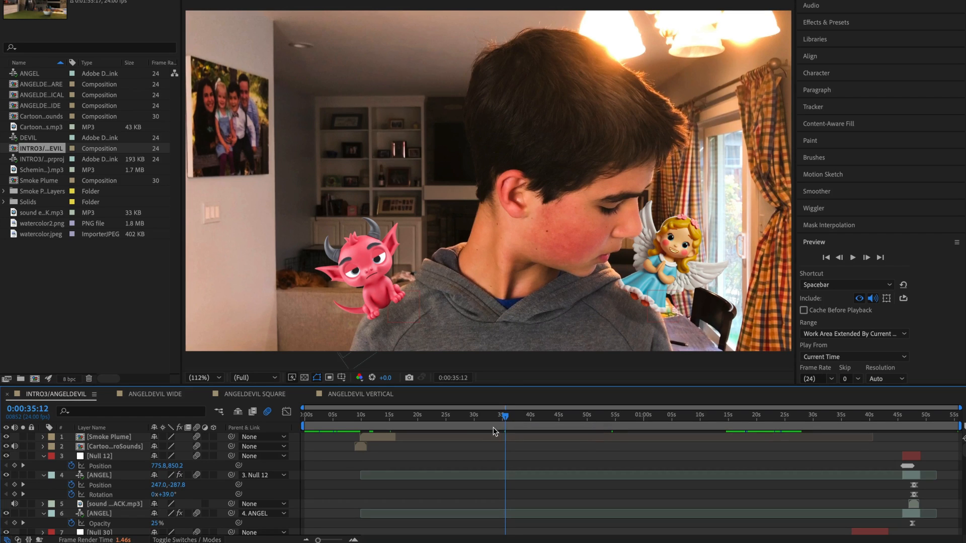
Try previewing at Quarter resolution with a frame skip of 2 while scrubbing near 0:00:53:16, and restore Auto resolution and skip 0
{"action": "scroll", "coordinate": [925, 255], "scroll_direction": "down", "scroll_amount": 3}
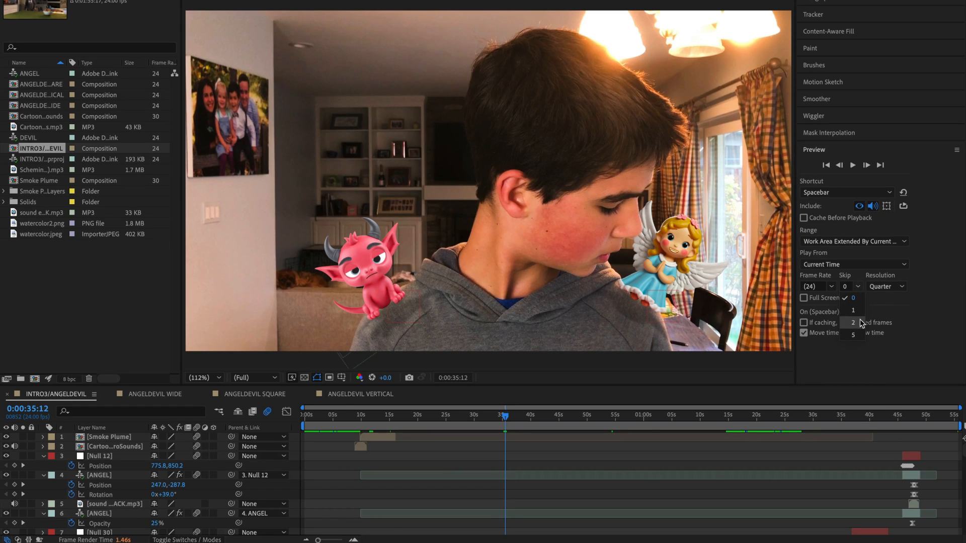
{"action": "left_click_drag", "start_coordinate": [516, 418], "coordinate": [606, 420]}
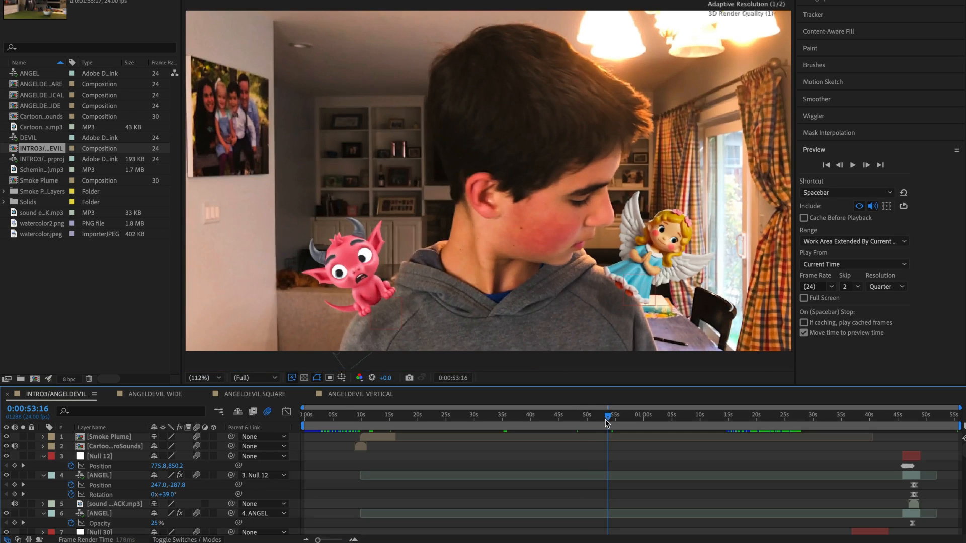
{"action": "left_click_drag", "start_coordinate": [605, 419], "coordinate": [575, 422]}
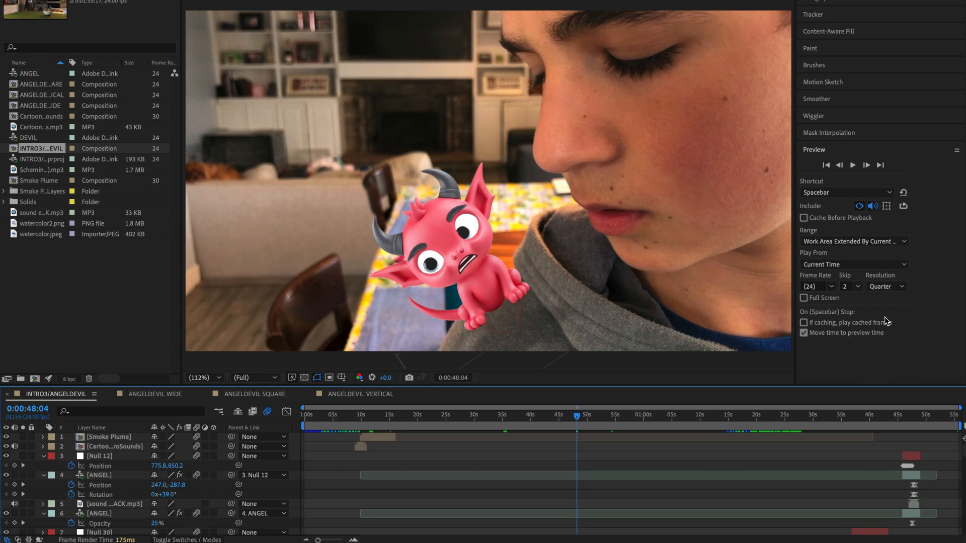
{"action": "left_click_drag", "start_coordinate": [812, 419], "coordinate": [762, 436]}
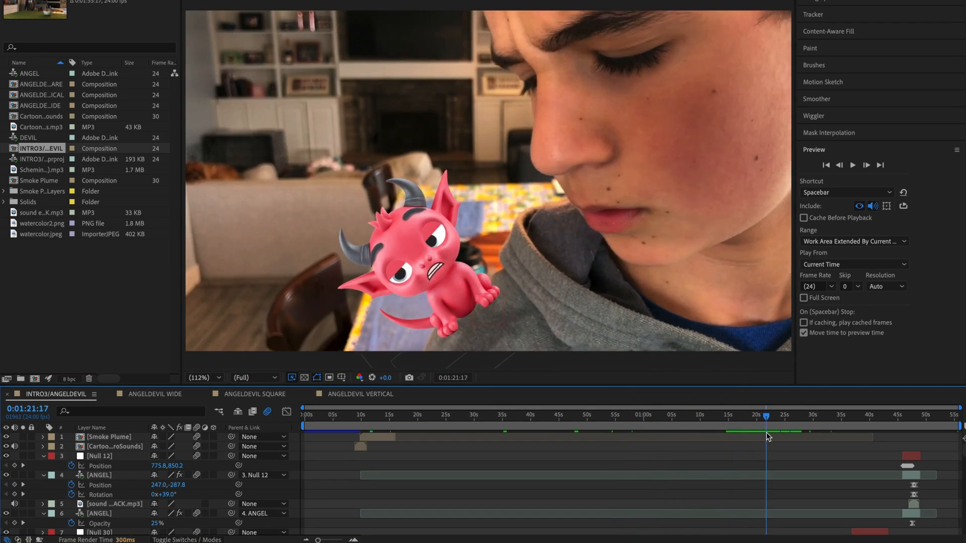